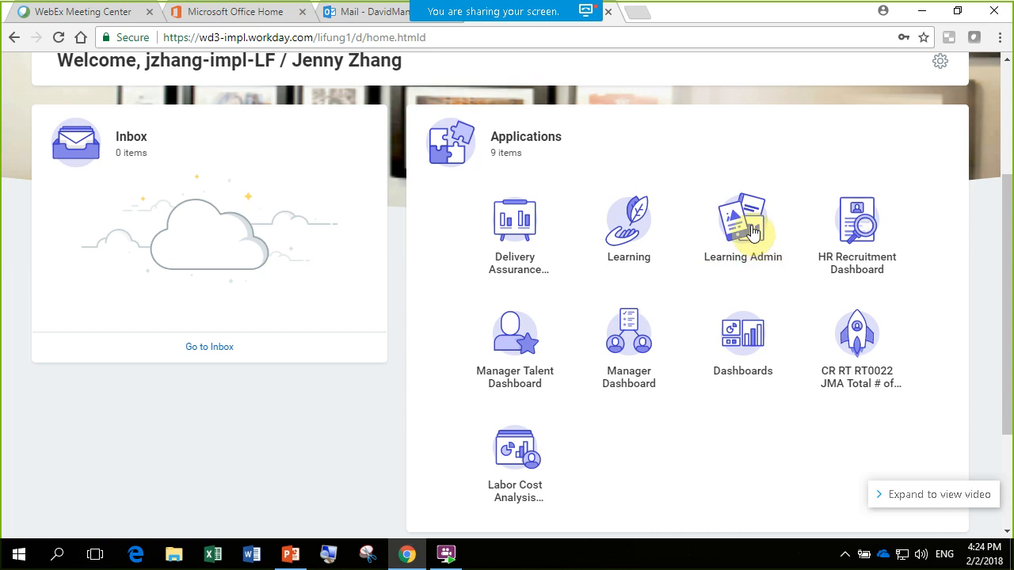
- Open the Learning Admin dashboard and look over its reports, Learning Creation and Learning Management links
{"action": "left_click", "coordinate": [741, 226]}
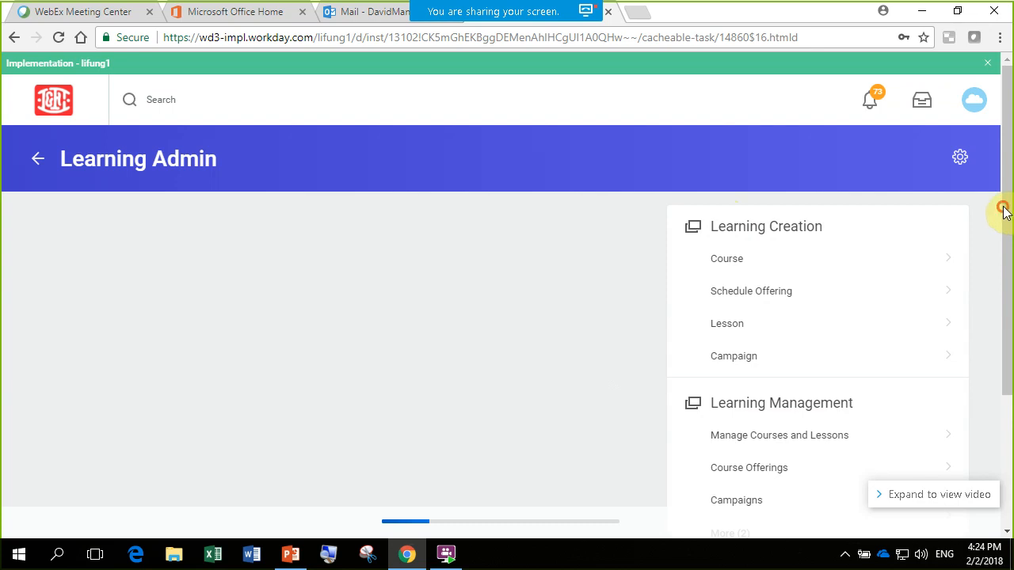
{"action": "left_click_drag", "start_coordinate": [1009, 204], "coordinate": [1002, 278]}
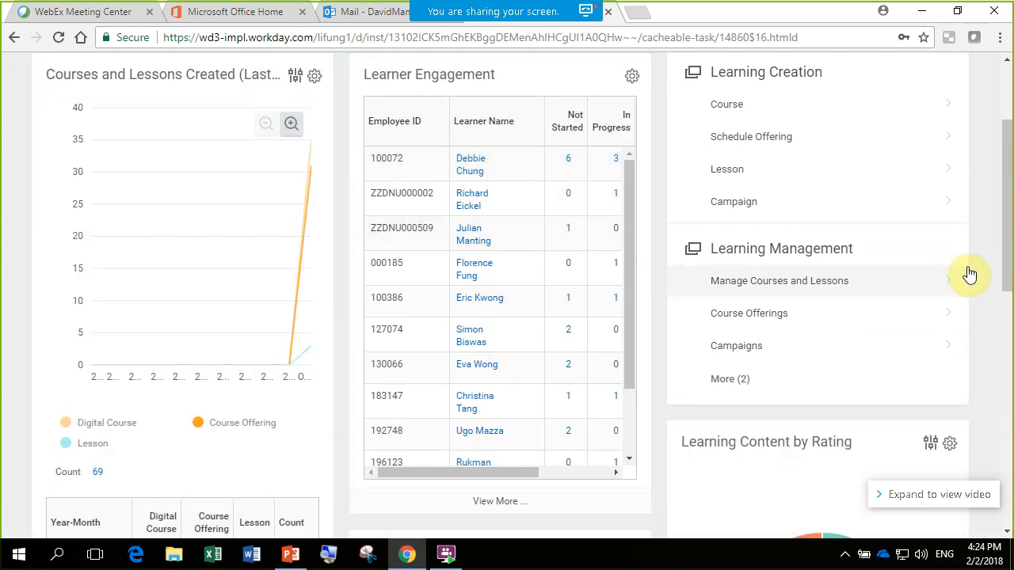
{"action": "scroll", "coordinate": [1008, 252], "scroll_direction": "up", "scroll_amount": 2}
{"action": "left_click_drag", "start_coordinate": [1008, 250], "coordinate": [1012, 235]}
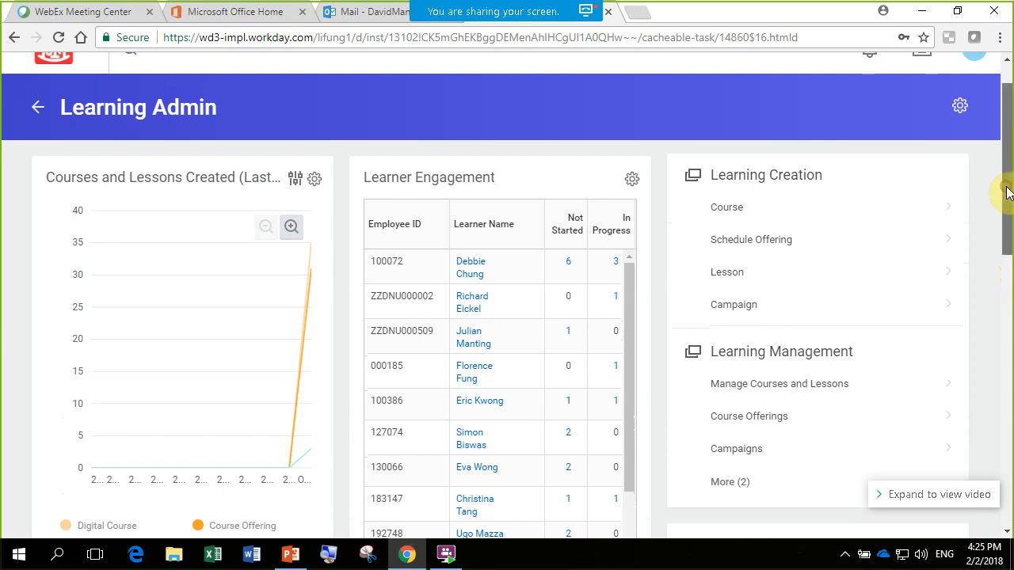
{"action": "scroll", "coordinate": [1008, 190], "scroll_direction": "down", "scroll_amount": 1}
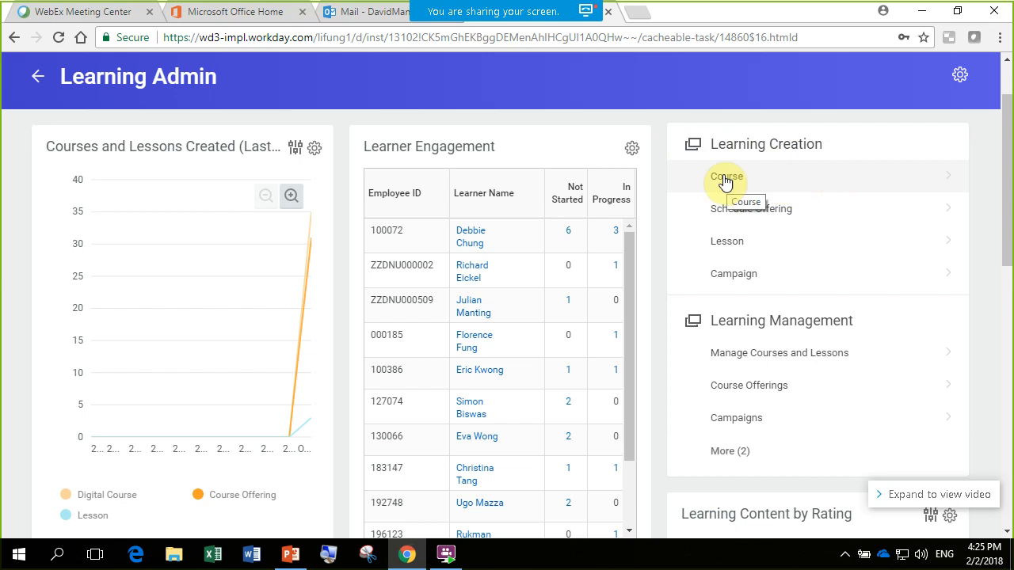
- Start creating a new course from Learning Creation and choose Create Blended Course as the course type
{"action": "left_click", "coordinate": [808, 184]}
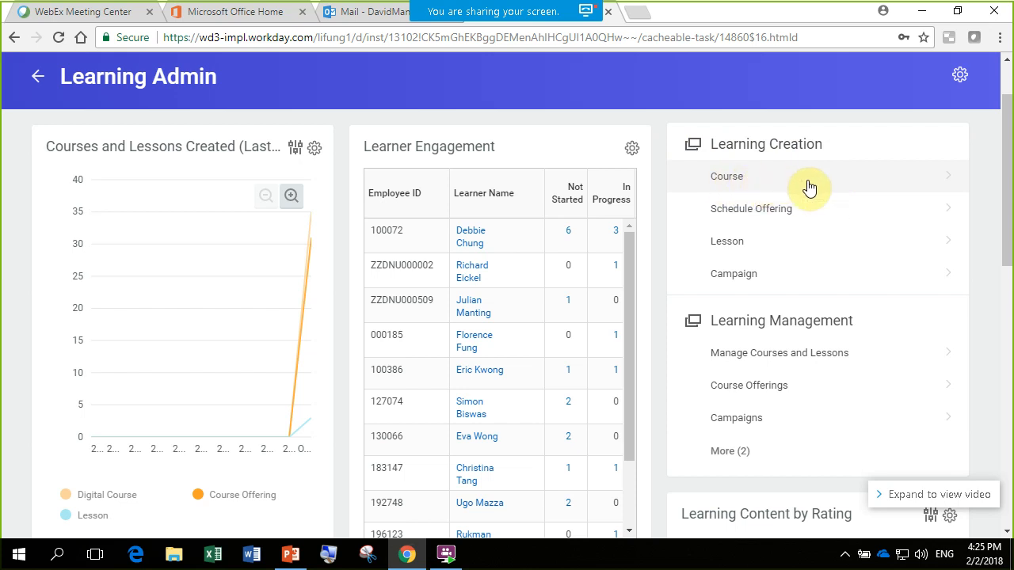
{"action": "left_click", "coordinate": [1009, 157]}
{"action": "left_click", "coordinate": [999, 202]}
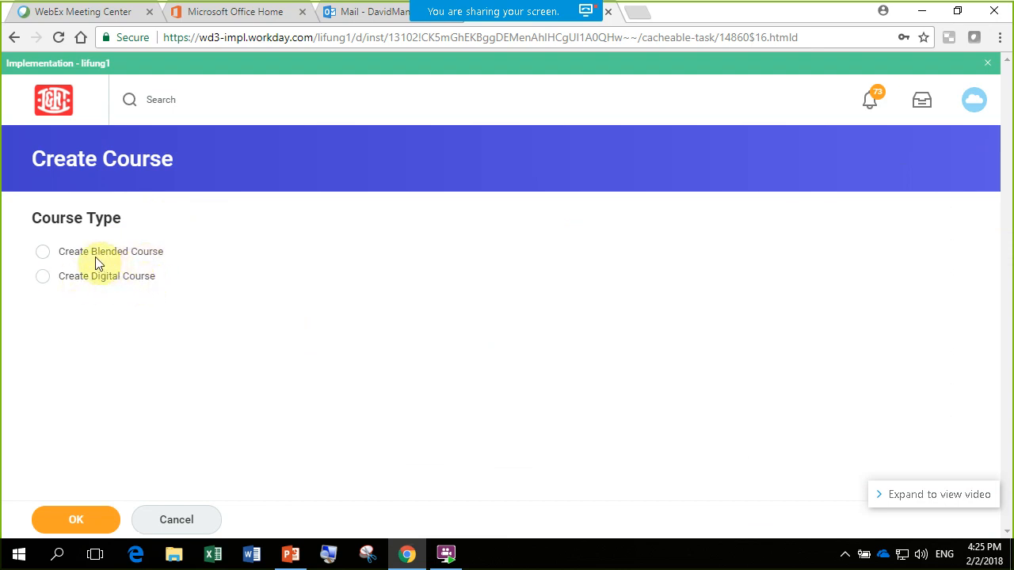
{"action": "left_click", "coordinate": [43, 251]}
{"action": "left_click", "coordinate": [79, 520]}
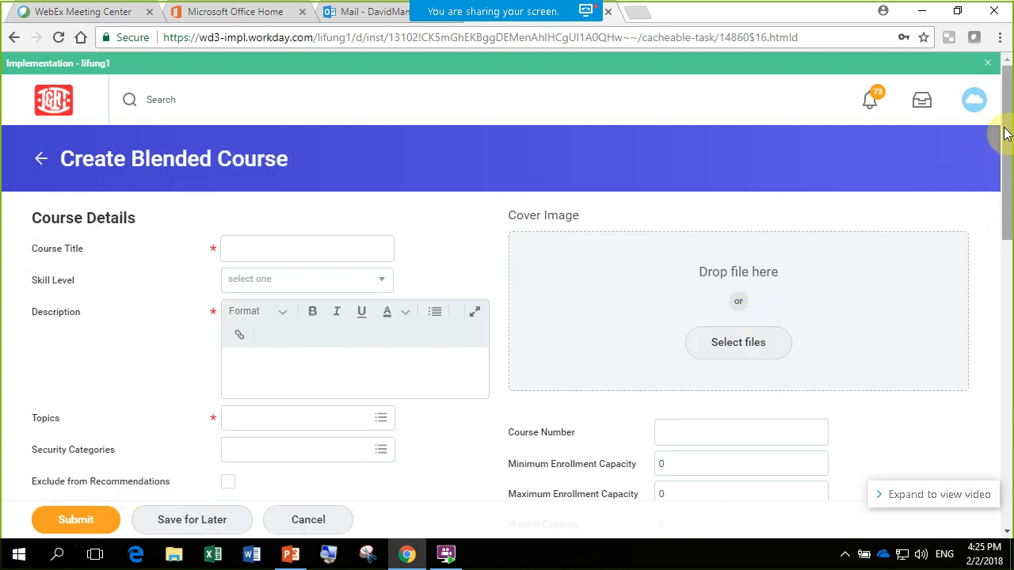
- Enter "Workday Training" as the course title of the blended course
{"action": "mouse_move", "coordinate": [1005, 136]}
{"action": "left_mouse_down"}
{"action": "mouse_move", "coordinate": [1010, 180]}
{"action": "mouse_move", "coordinate": [1007, 140]}
{"action": "left_mouse_up"}
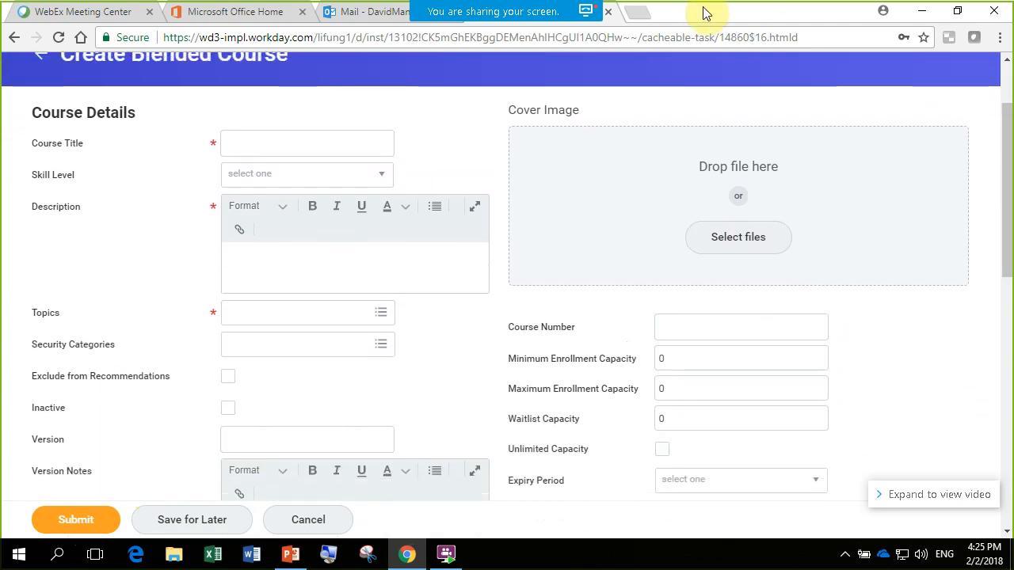
{"action": "left_click", "coordinate": [272, 141]}
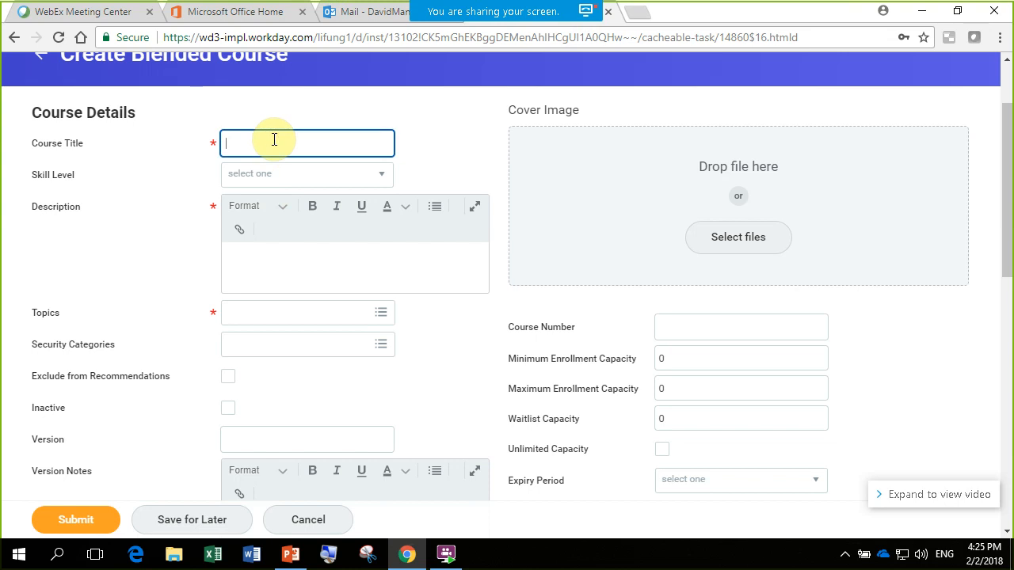
{"action": "left_click_drag", "start_coordinate": [1009, 142], "coordinate": [1008, 133]}
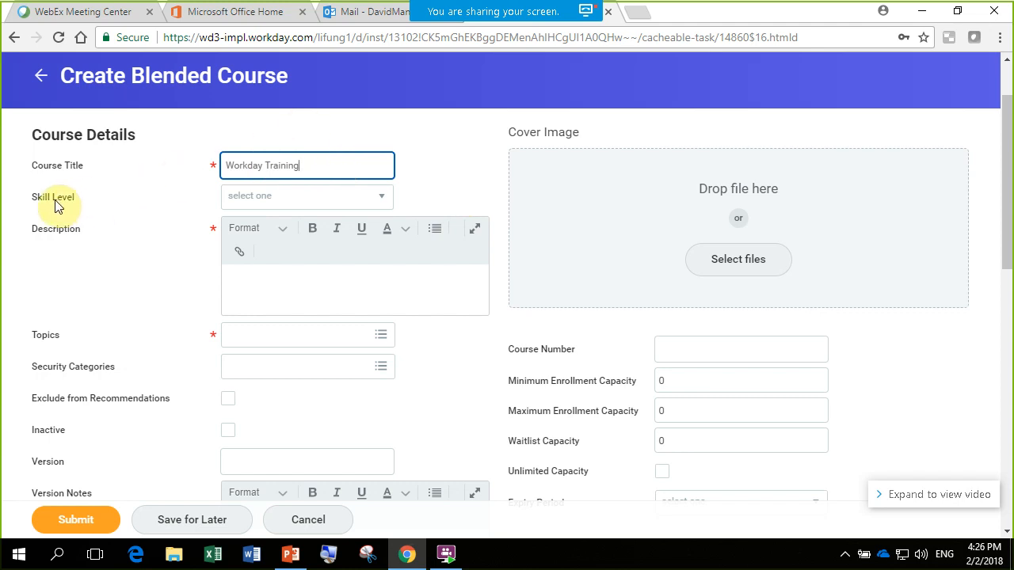
- View the available Skill Level options for the course without choosing one
{"action": "scroll", "coordinate": [1006, 188], "scroll_direction": "down", "scroll_amount": 1}
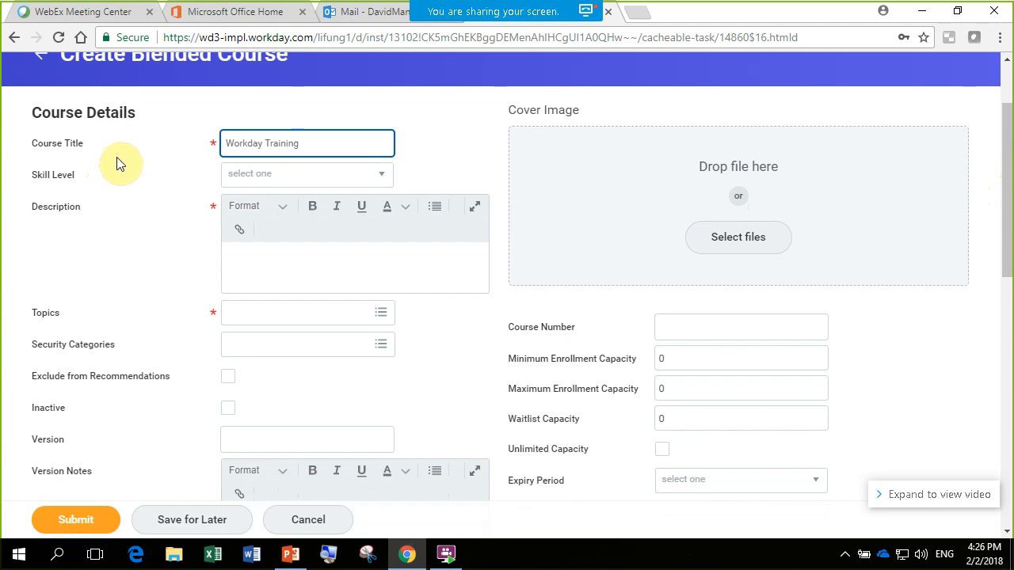
{"action": "left_click", "coordinate": [379, 175]}
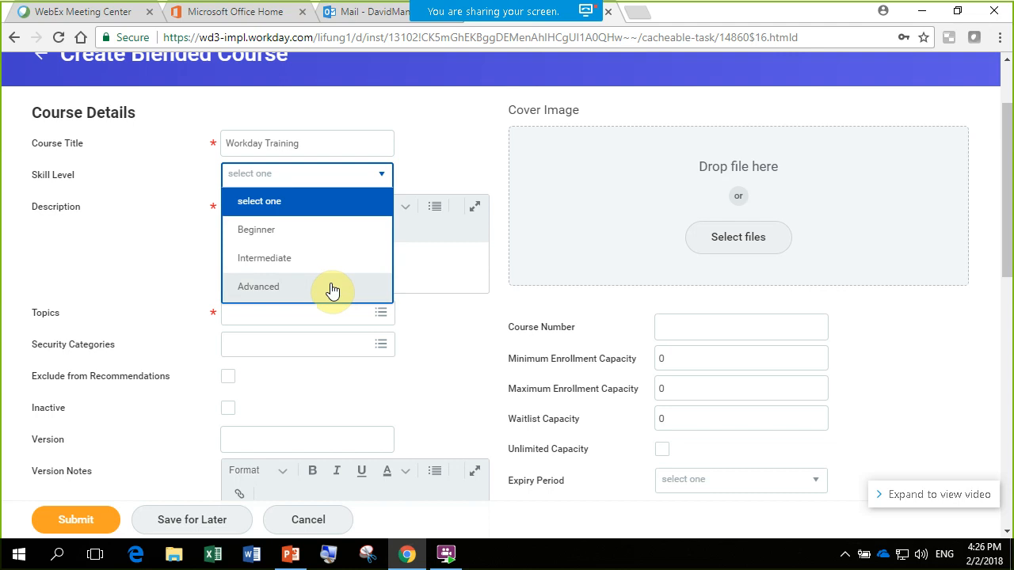
{"action": "left_click", "coordinate": [442, 169]}
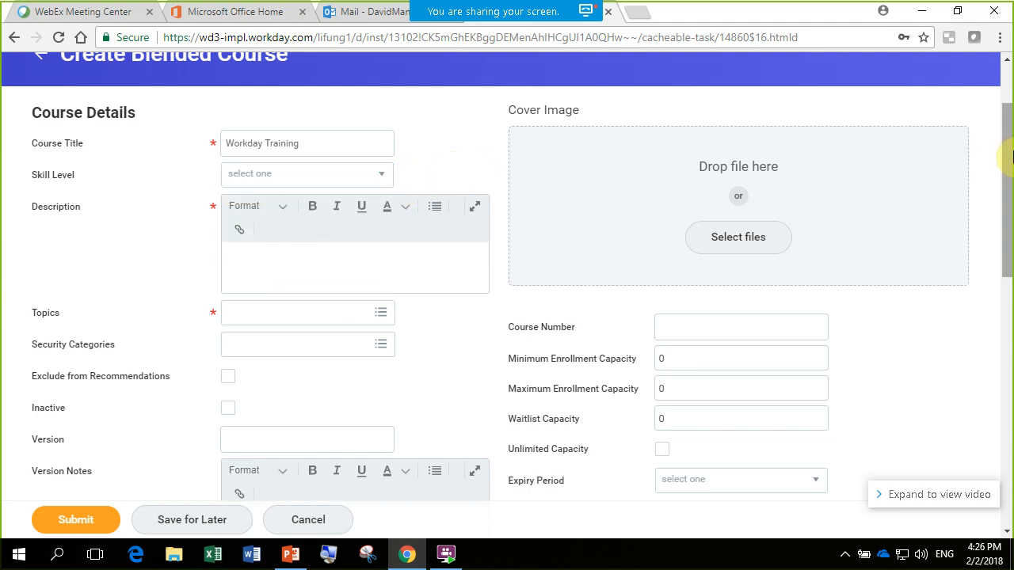
- Fill in the course description as "Workday Training is mandatory for everyone", reusing the course title text
{"action": "left_click_drag", "start_coordinate": [1013, 157], "coordinate": [1012, 159]}
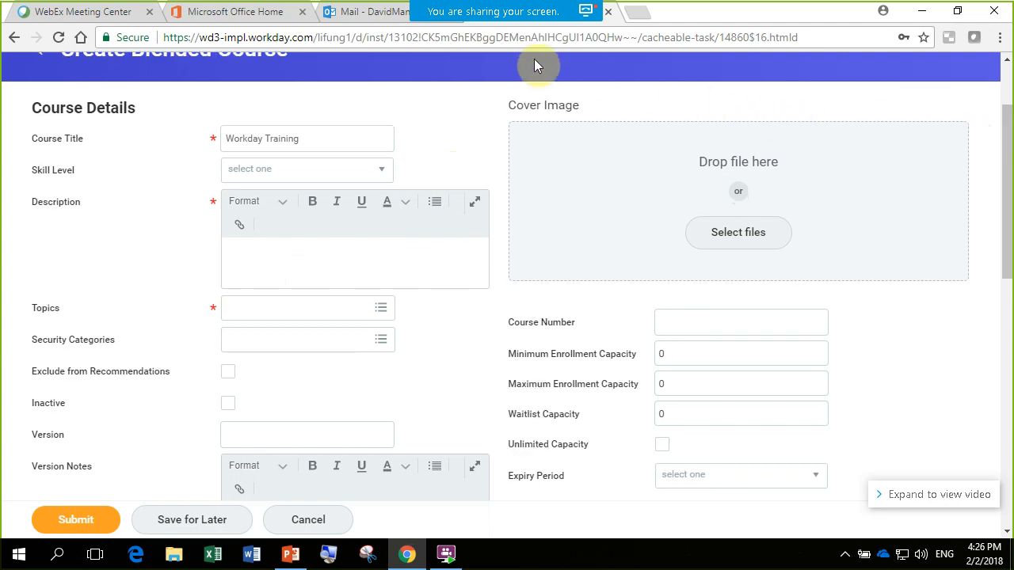
{"action": "left_click", "coordinate": [325, 259]}
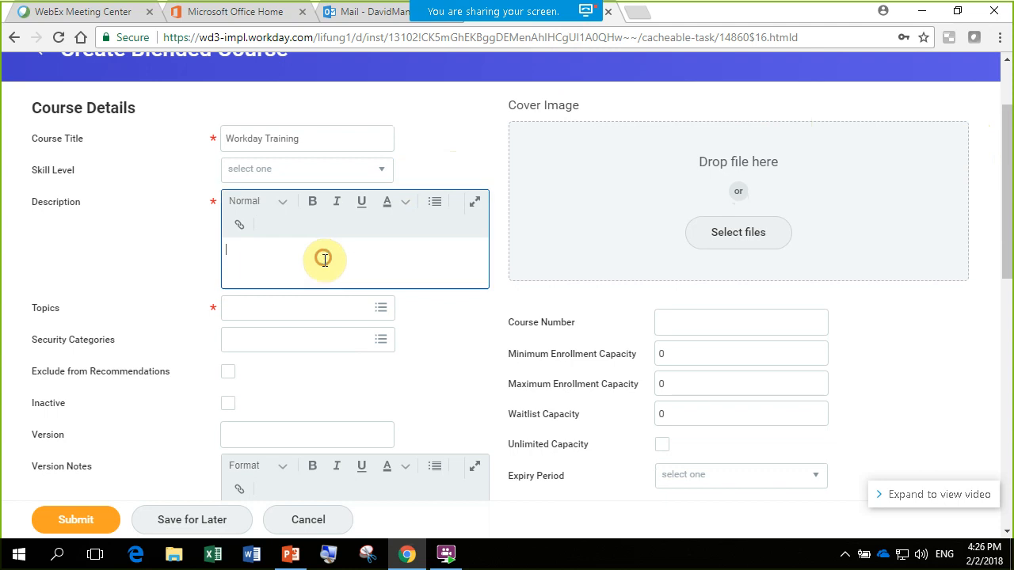
{"action": "left_click_drag", "start_coordinate": [1004, 147], "coordinate": [1008, 168]}
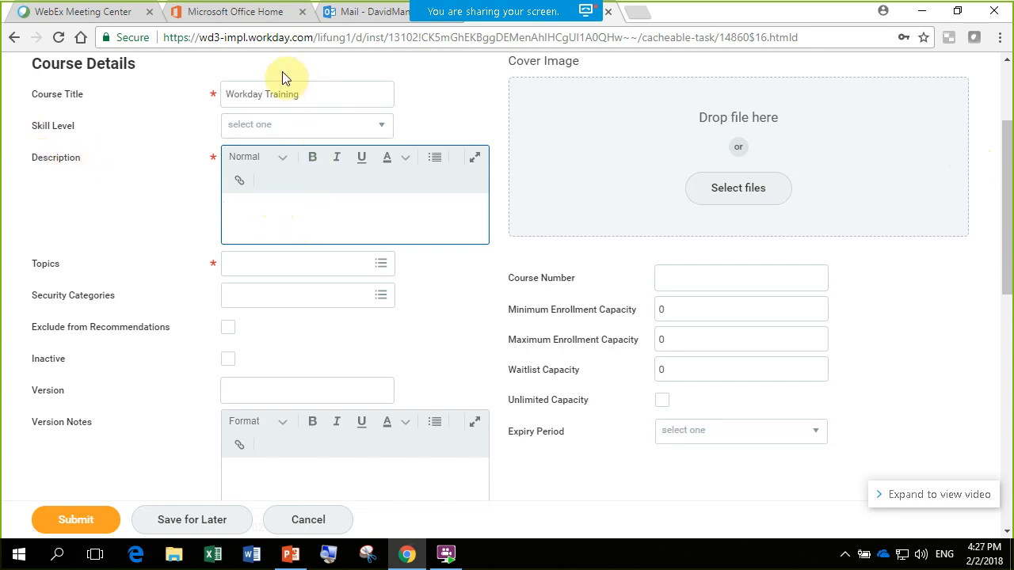
{"action": "left_click_drag", "start_coordinate": [301, 93], "coordinate": [198, 86]}
{"action": "key", "text": "ctrl+c"}
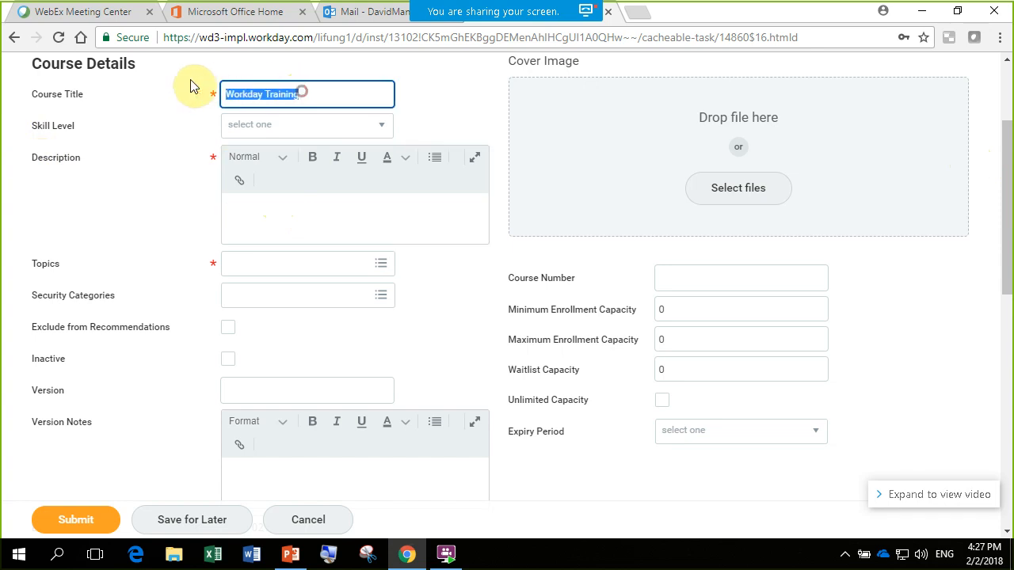
{"action": "left_click", "coordinate": [254, 219]}
{"action": "key", "text": "ctrl+v"}
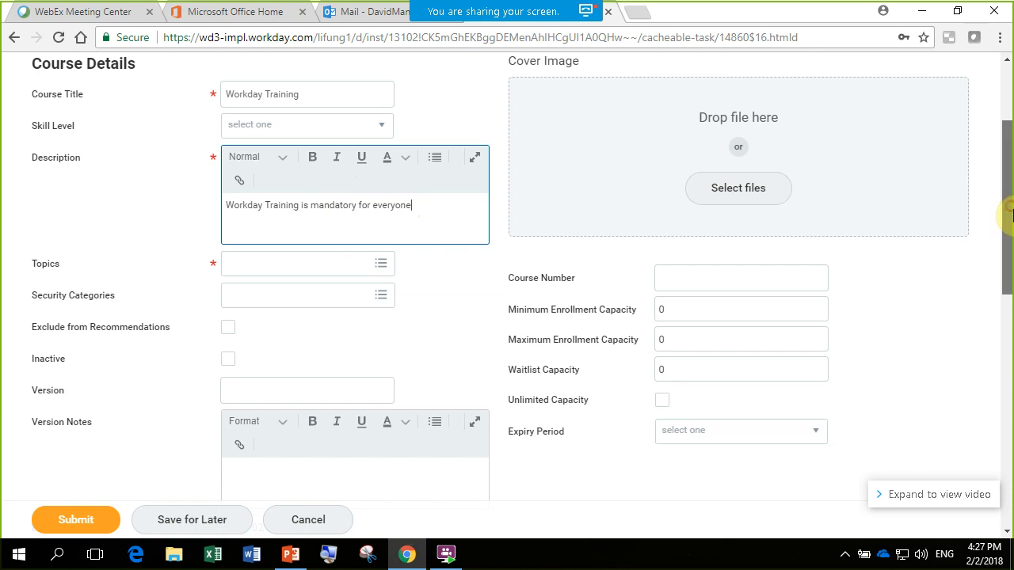
- Set the course topic to Others
{"action": "scroll", "coordinate": [1010, 214], "scroll_direction": "down", "scroll_amount": 1}
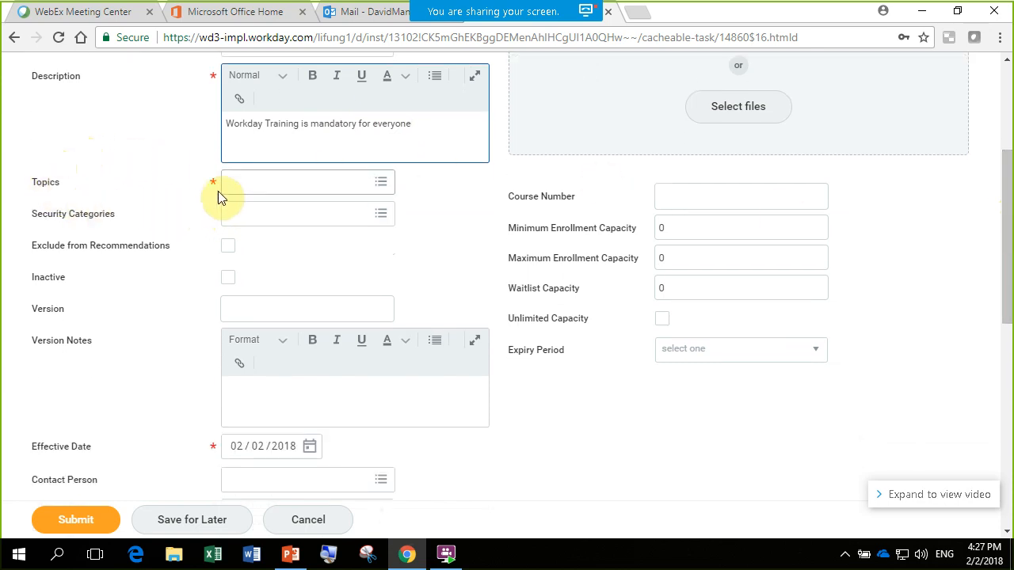
{"action": "left_click", "coordinate": [393, 183]}
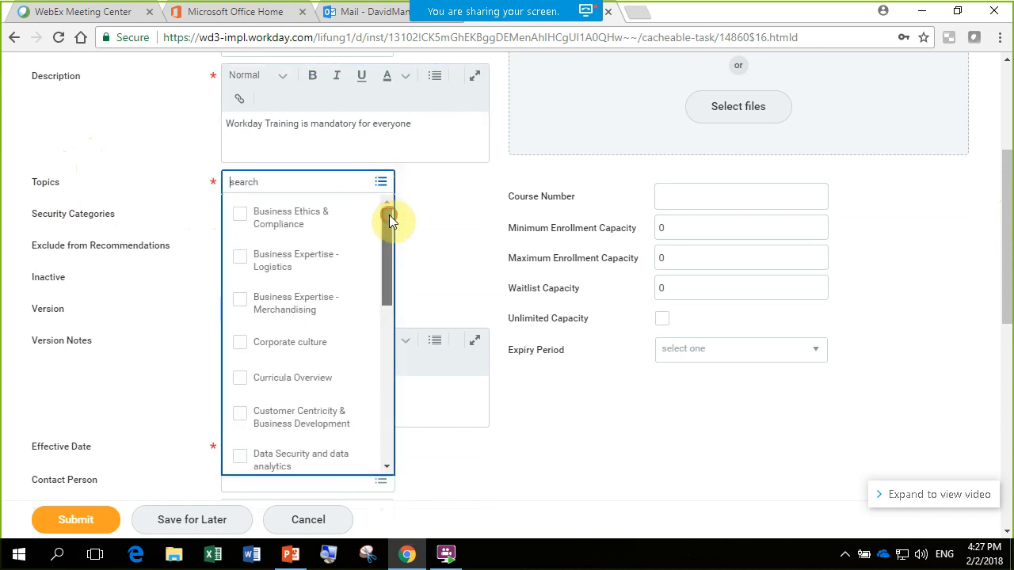
{"action": "left_click_drag", "start_coordinate": [390, 214], "coordinate": [399, 371]}
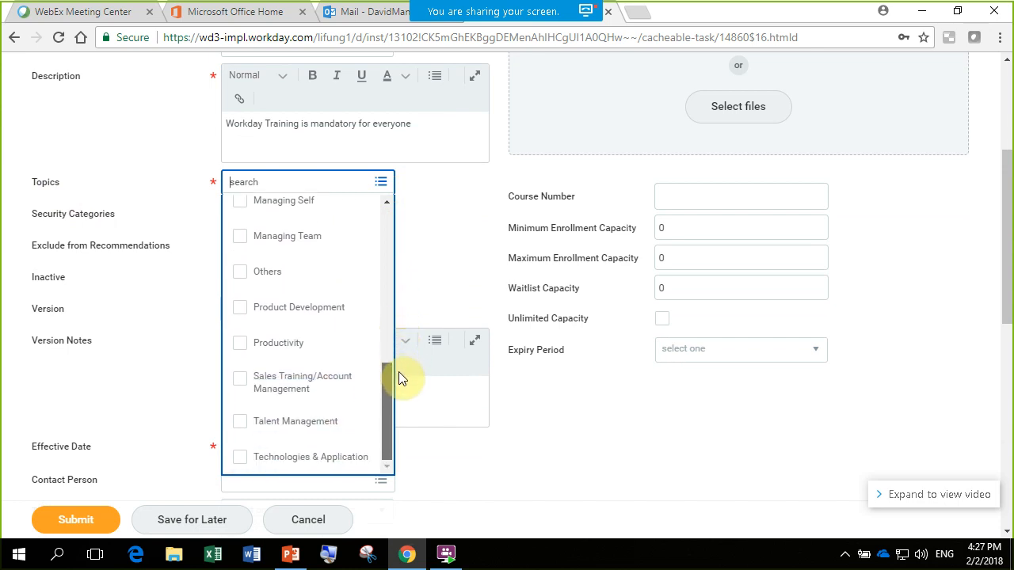
{"action": "left_click", "coordinate": [248, 282]}
{"action": "left_click", "coordinate": [464, 194]}
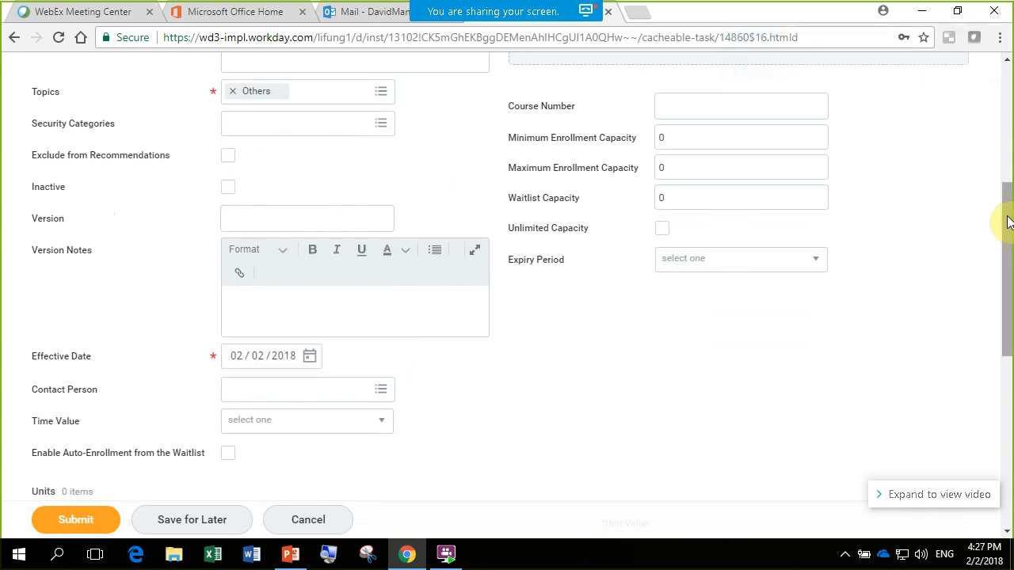
- Try the Exclude from Recommendations option for the course and clear it again
{"action": "left_click_drag", "start_coordinate": [1007, 223], "coordinate": [1005, 151]}
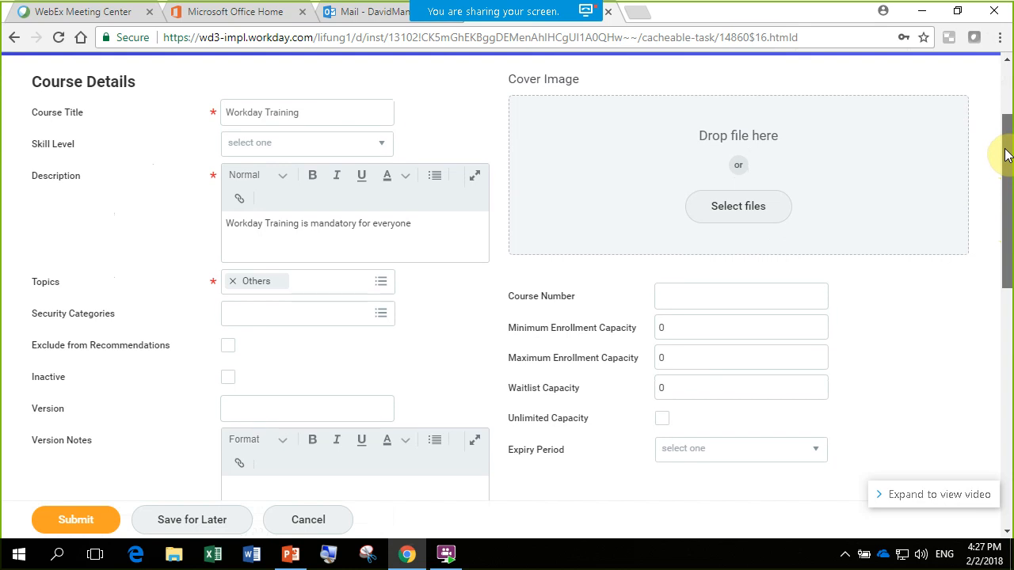
{"action": "left_click_drag", "start_coordinate": [1007, 155], "coordinate": [1010, 223]}
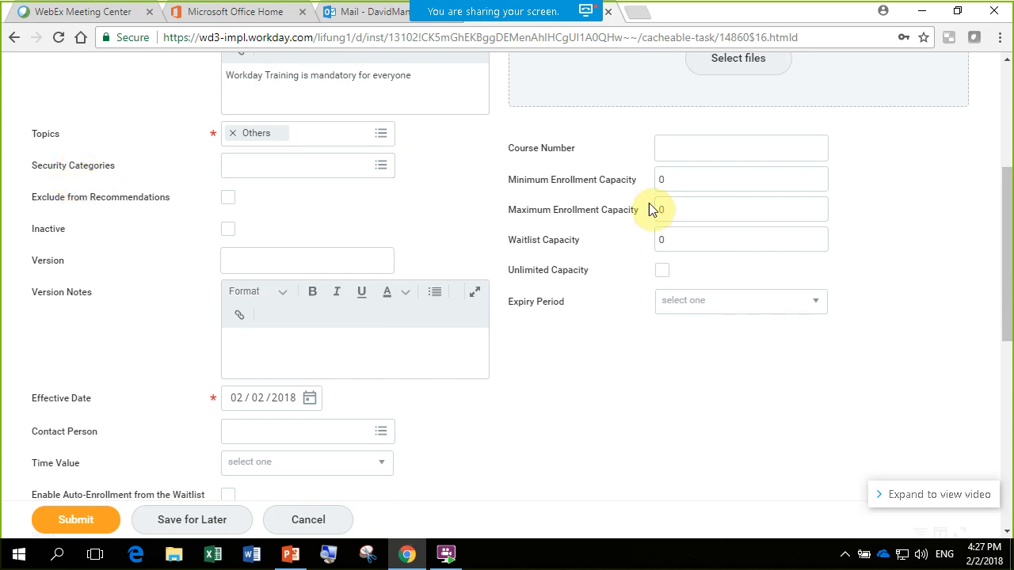
{"action": "left_click_drag", "start_coordinate": [1003, 220], "coordinate": [1007, 253]}
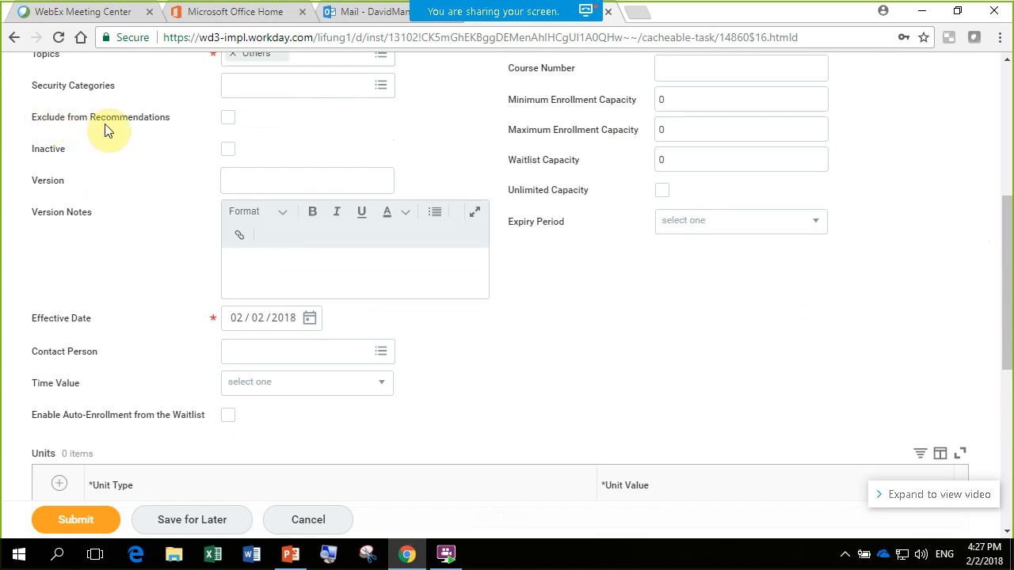
{"action": "left_click", "coordinate": [1005, 238]}
{"action": "left_click_drag", "start_coordinate": [1005, 237], "coordinate": [1007, 207]}
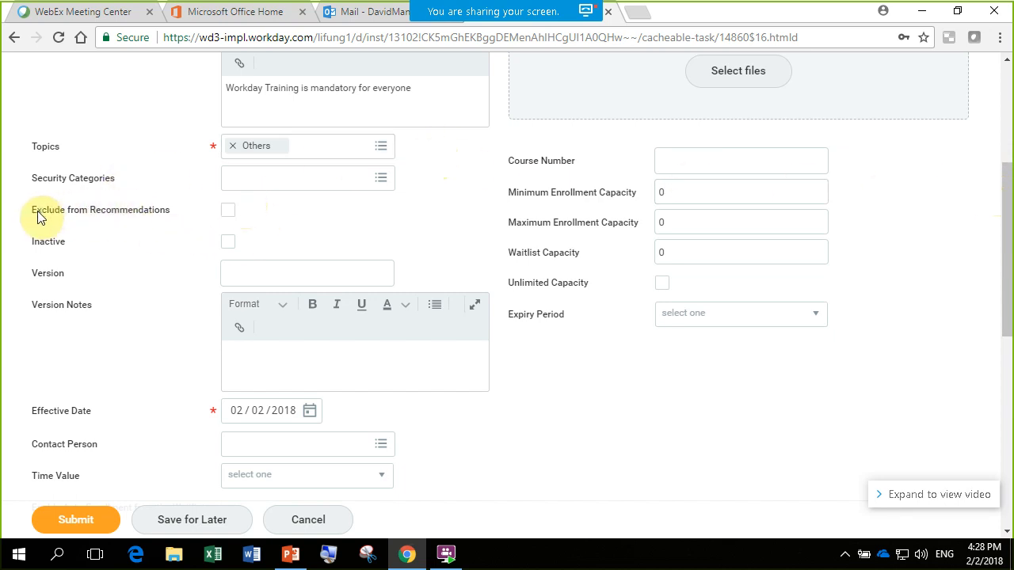
{"action": "left_click", "coordinate": [229, 215]}
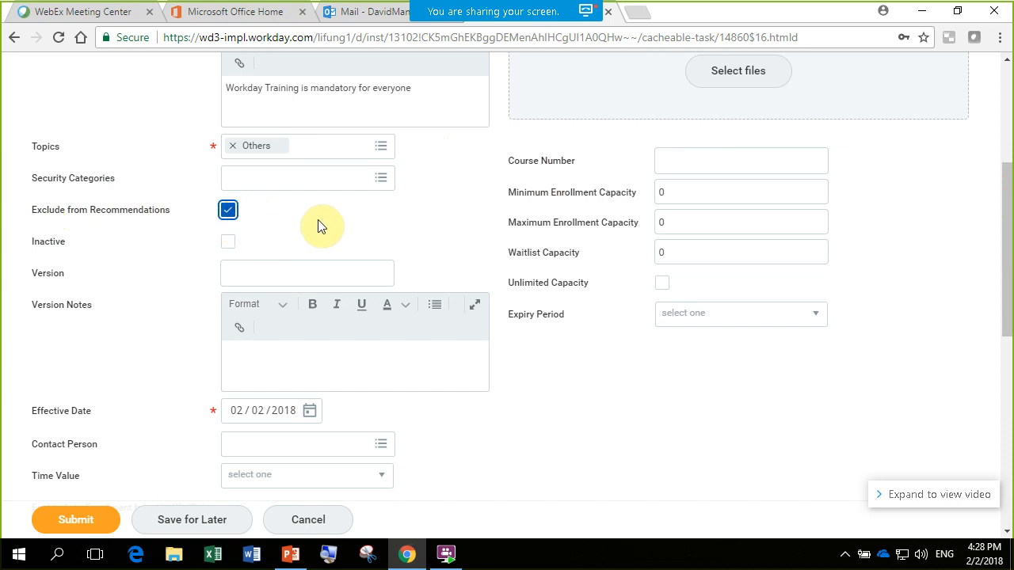
{"action": "left_click", "coordinate": [229, 215]}
{"action": "left_click_drag", "start_coordinate": [1008, 223], "coordinate": [1007, 265]}
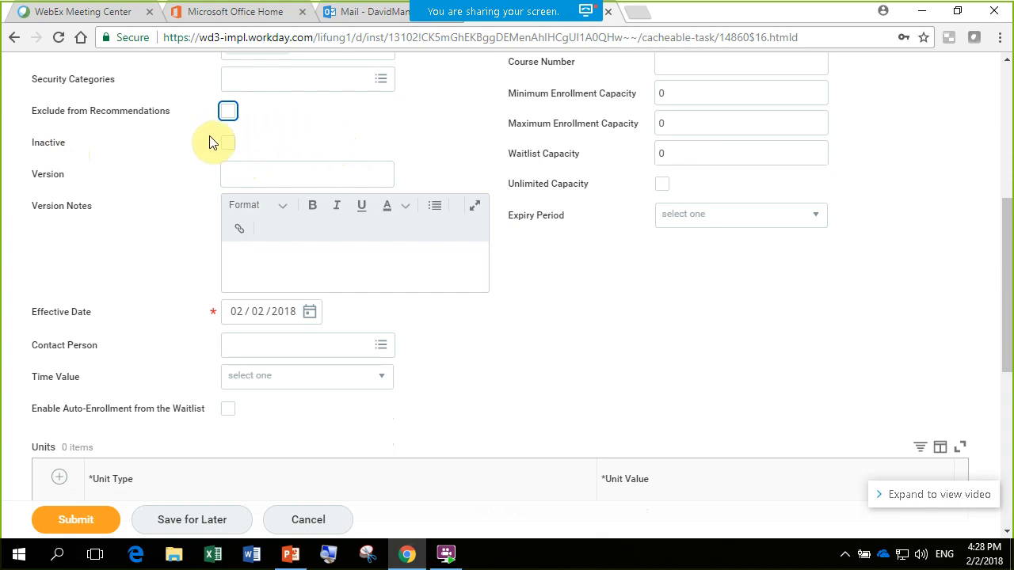
{"action": "left_click_drag", "start_coordinate": [1002, 183], "coordinate": [1008, 230]}
{"action": "left_click", "coordinate": [287, 113]}
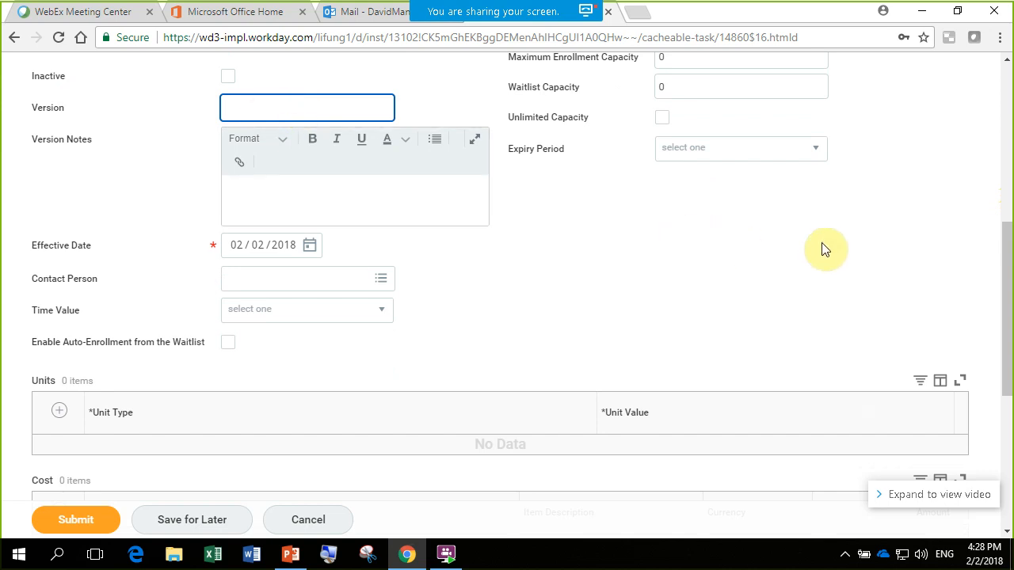
{"action": "left_click_drag", "start_coordinate": [1004, 266], "coordinate": [1011, 280]}
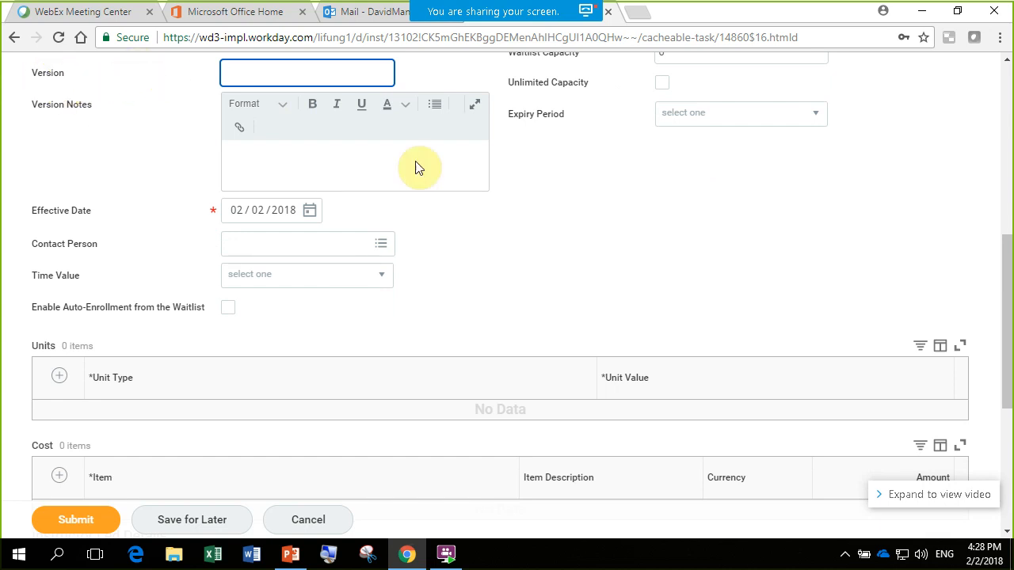
- Search the workers by first name and select the matching worker as the course's Contact Person
{"action": "left_click_drag", "start_coordinate": [1003, 335], "coordinate": [1005, 383]}
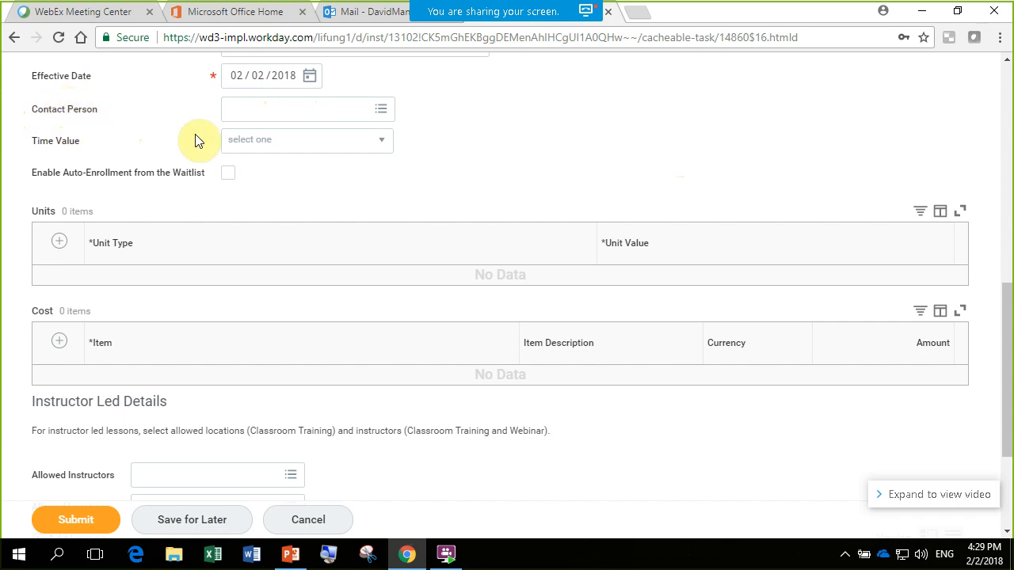
{"action": "left_click", "coordinate": [377, 109]}
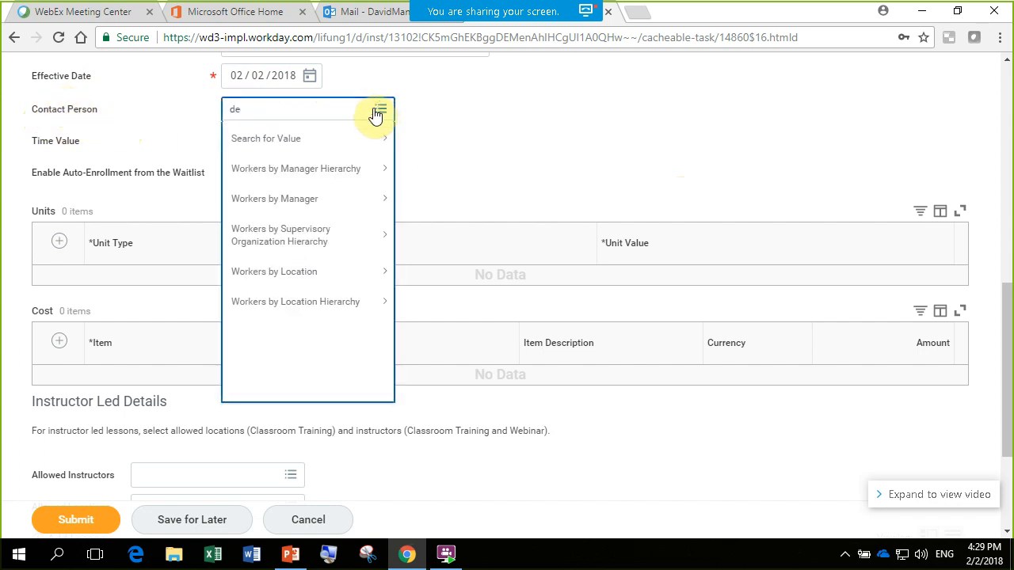
{"action": "key", "text": "Return"}
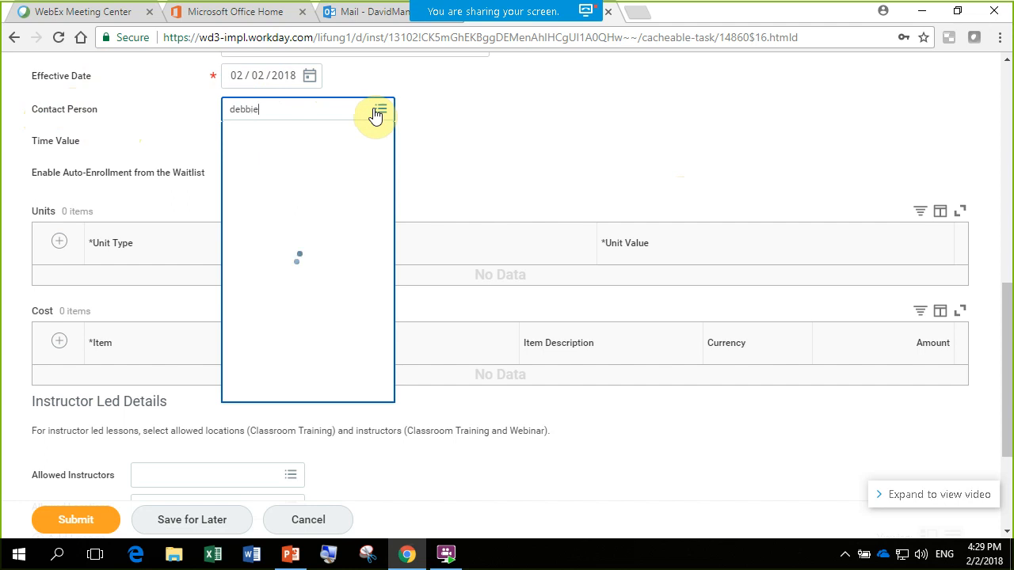
{"action": "left_click", "coordinate": [295, 203]}
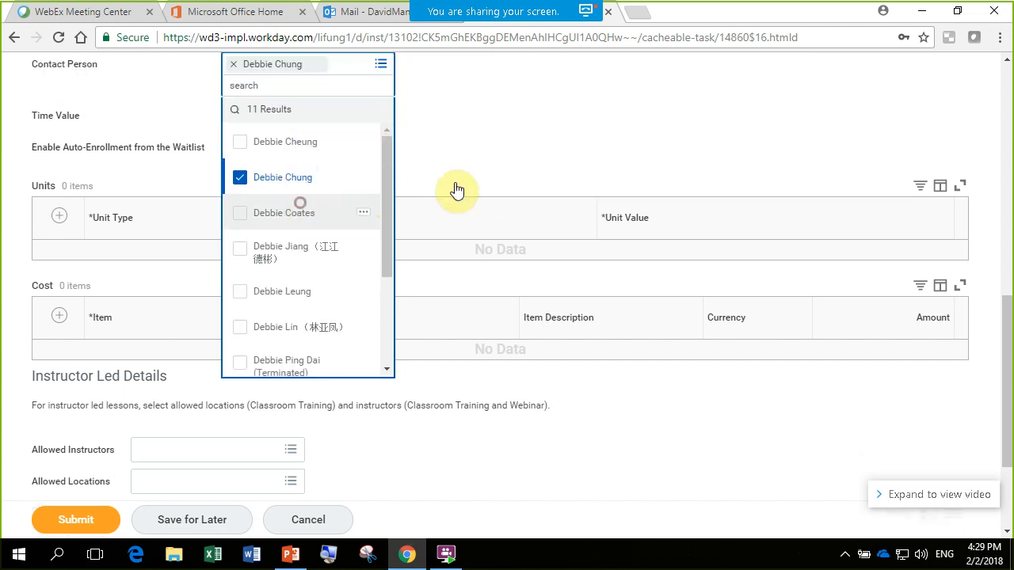
{"action": "left_click", "coordinate": [527, 145]}
{"action": "left_click_drag", "start_coordinate": [1010, 363], "coordinate": [1010, 315]}
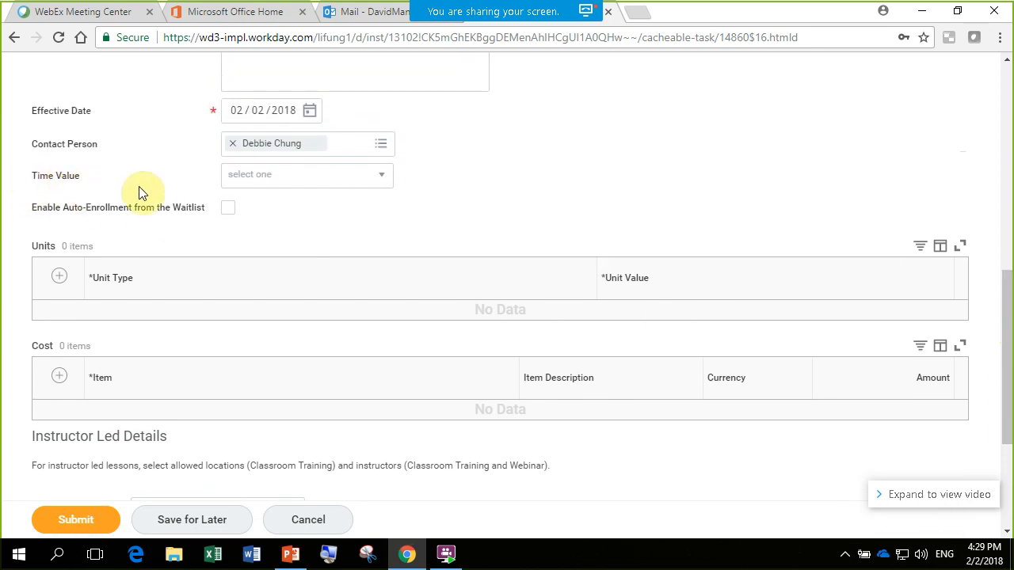
- Set the course's time value to Hours with a total duration of 3, and enable auto-enrollment from the waitlist
{"action": "left_click", "coordinate": [367, 182]}
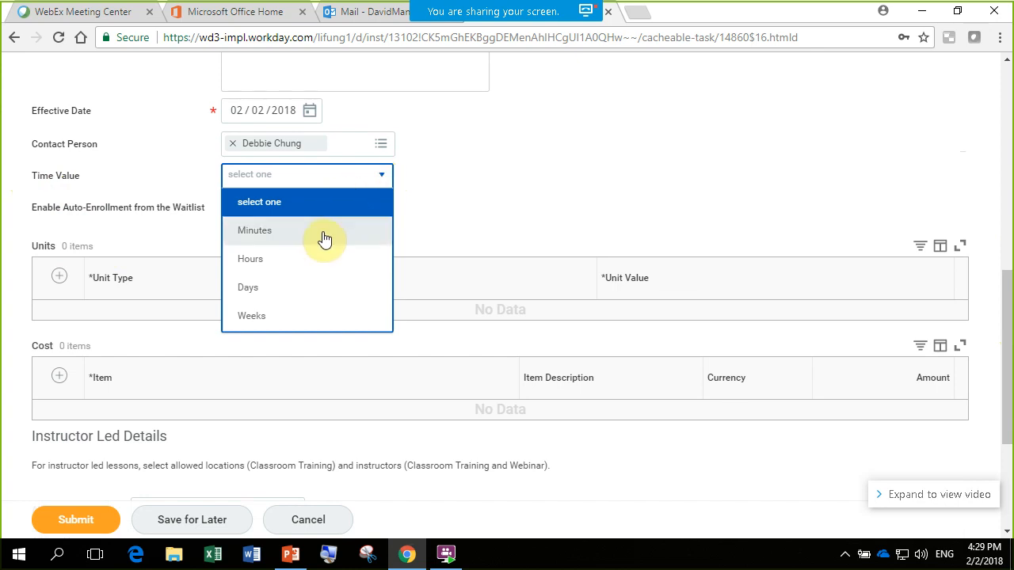
{"action": "left_click", "coordinate": [311, 264]}
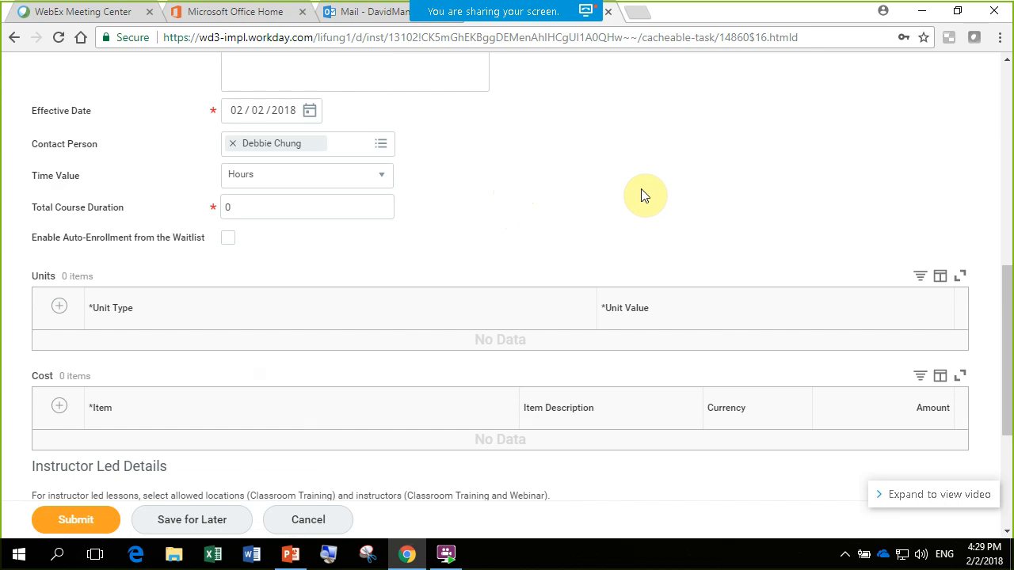
{"action": "scroll", "coordinate": [650, 199], "scroll_direction": "up", "scroll_amount": 1}
{"action": "left_click", "coordinate": [256, 289]}
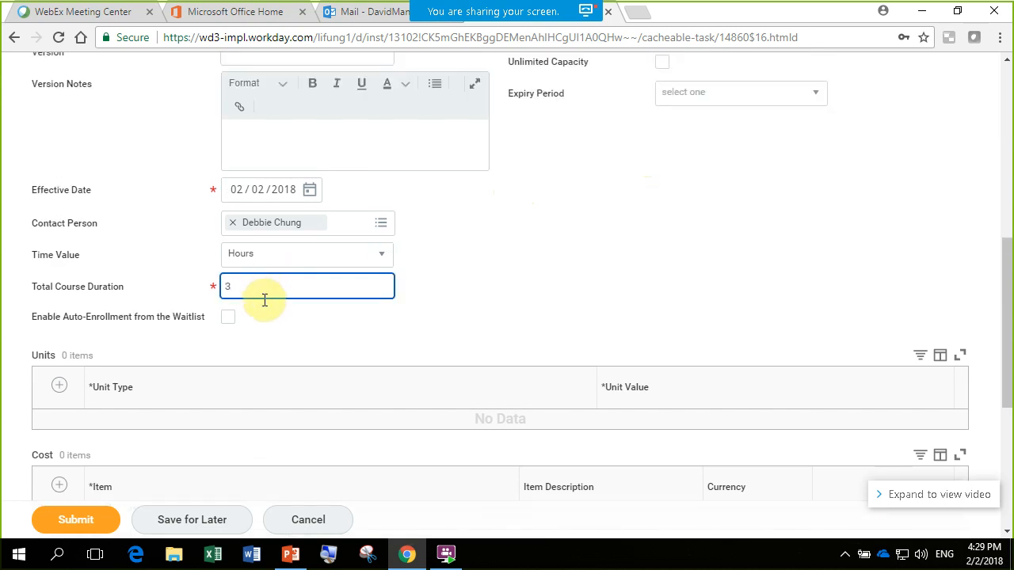
{"action": "left_click", "coordinate": [600, 309]}
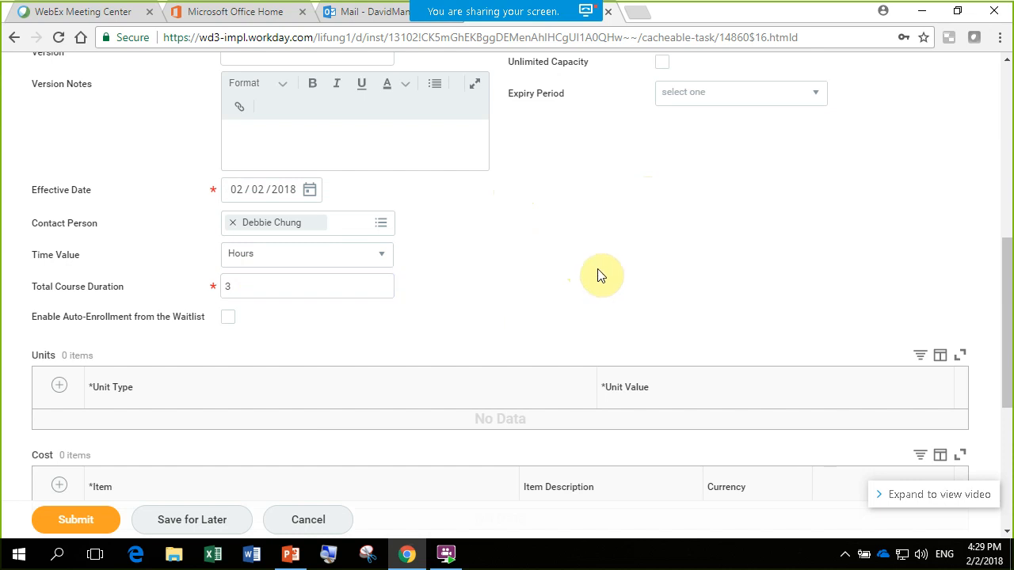
{"action": "left_click_drag", "start_coordinate": [1008, 370], "coordinate": [1007, 369]}
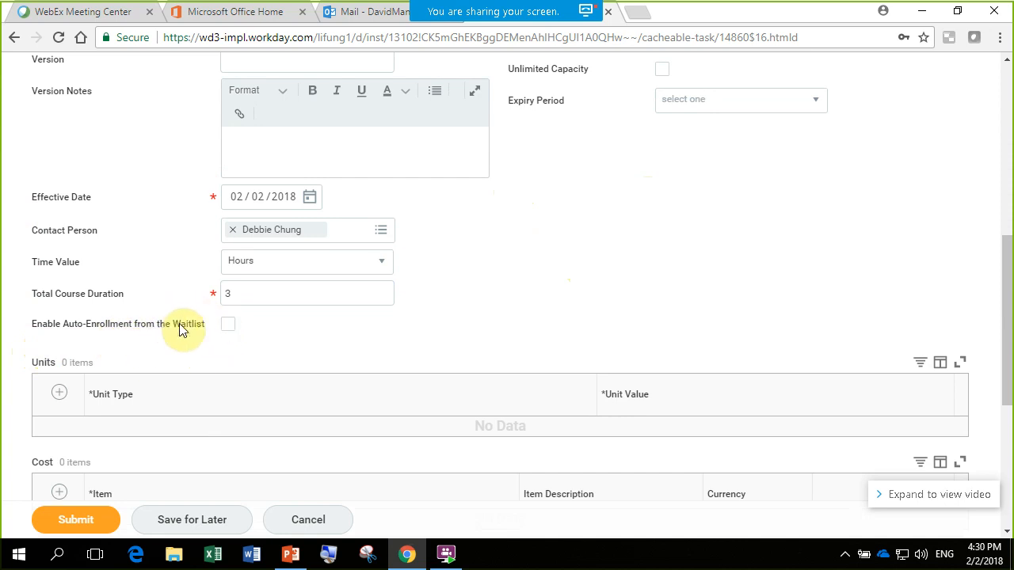
{"action": "left_click", "coordinate": [229, 327]}
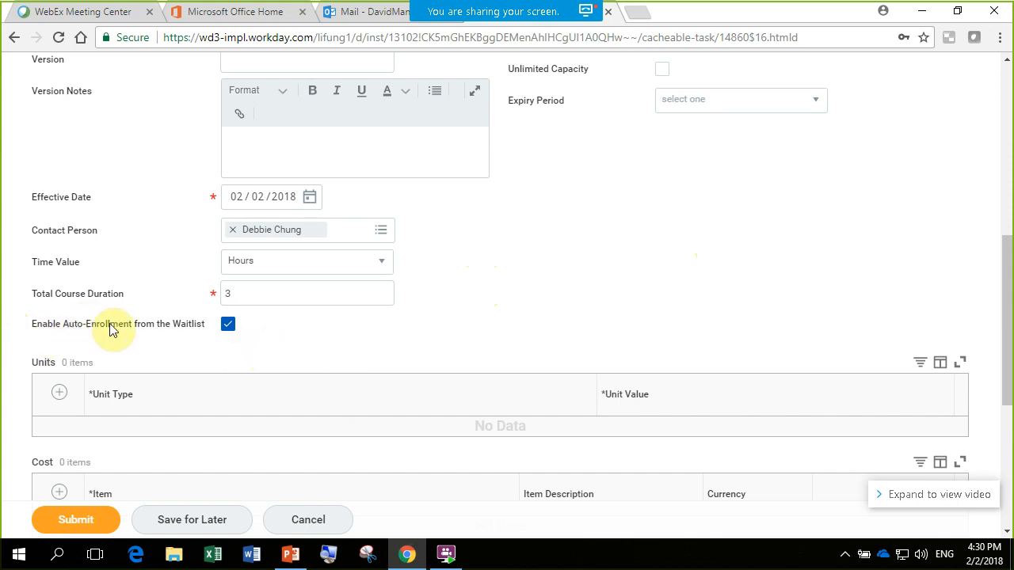
- Enter course number 12349, a minimum enrollment capacity of 20, a maximum of 50 and a waitlist capacity of 20
{"action": "left_click_drag", "start_coordinate": [1003, 324], "coordinate": [1003, 190]}
{"action": "left_click", "coordinate": [701, 252]}
{"action": "left_click_drag", "start_coordinate": [1010, 199], "coordinate": [770, 226]}
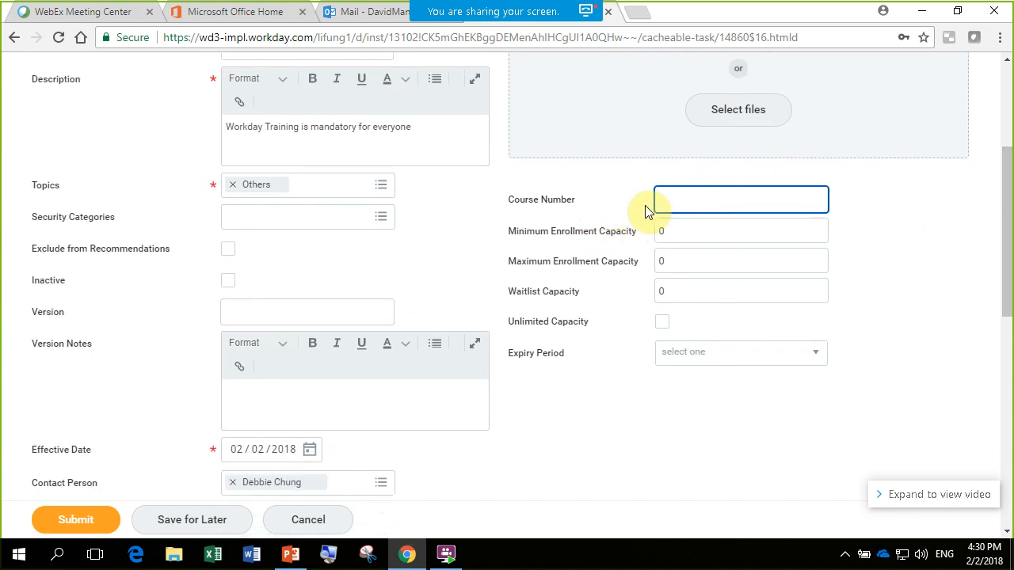
{"action": "left_click", "coordinate": [705, 231]}
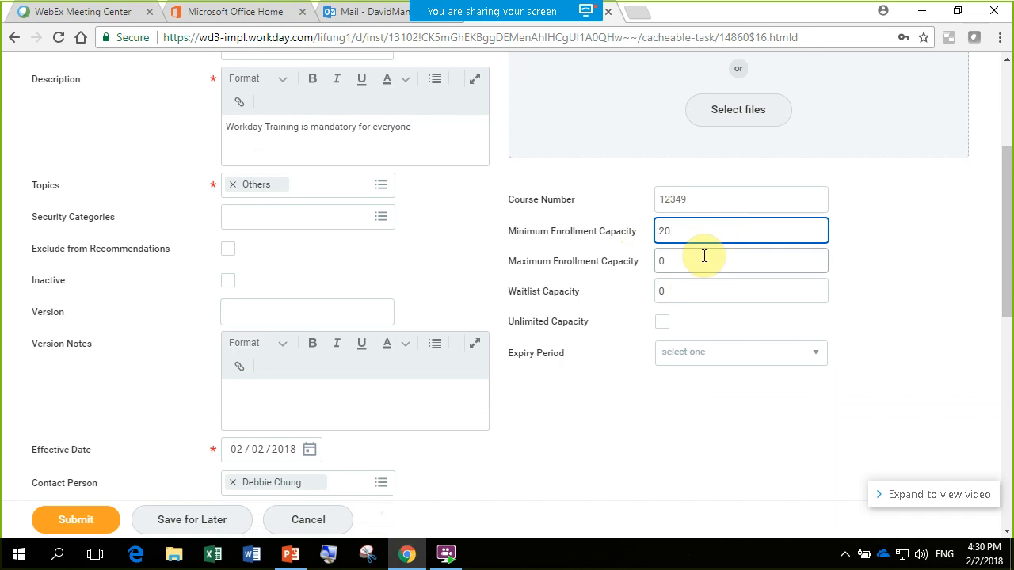
{"action": "left_click", "coordinate": [698, 261]}
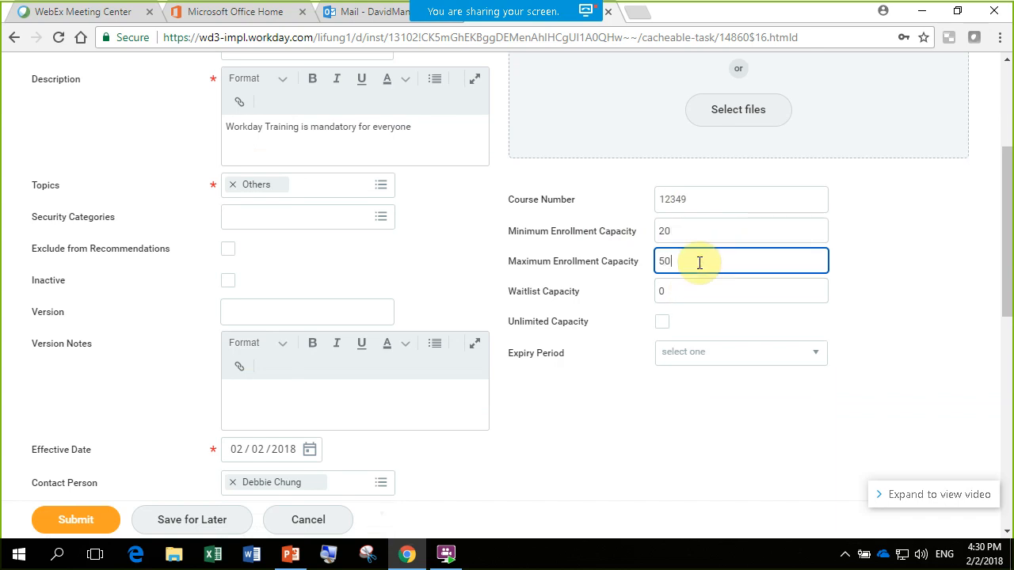
{"action": "left_click", "coordinate": [693, 289]}
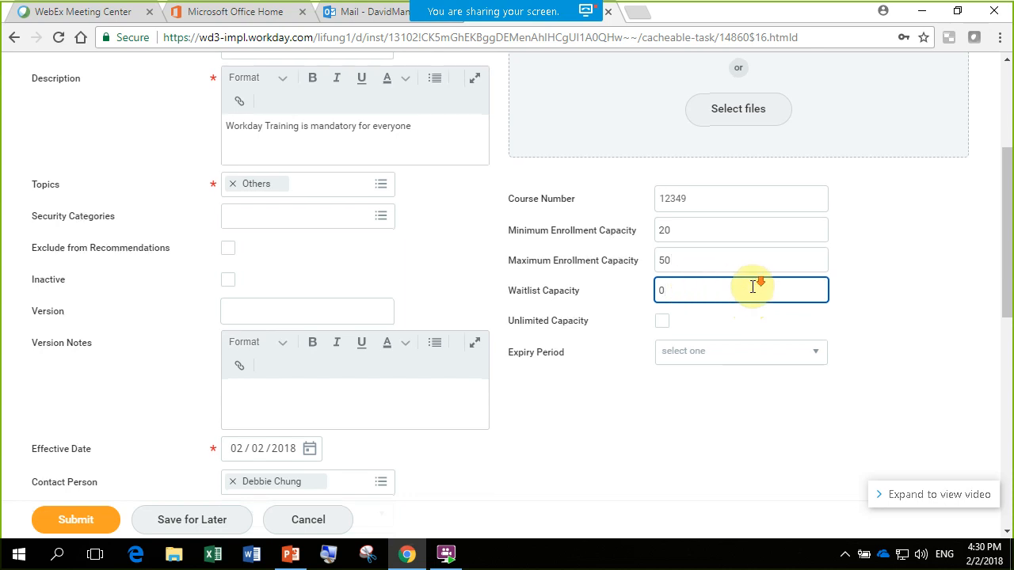
{"action": "scroll", "coordinate": [752, 293], "scroll_direction": "down", "scroll_amount": 1}
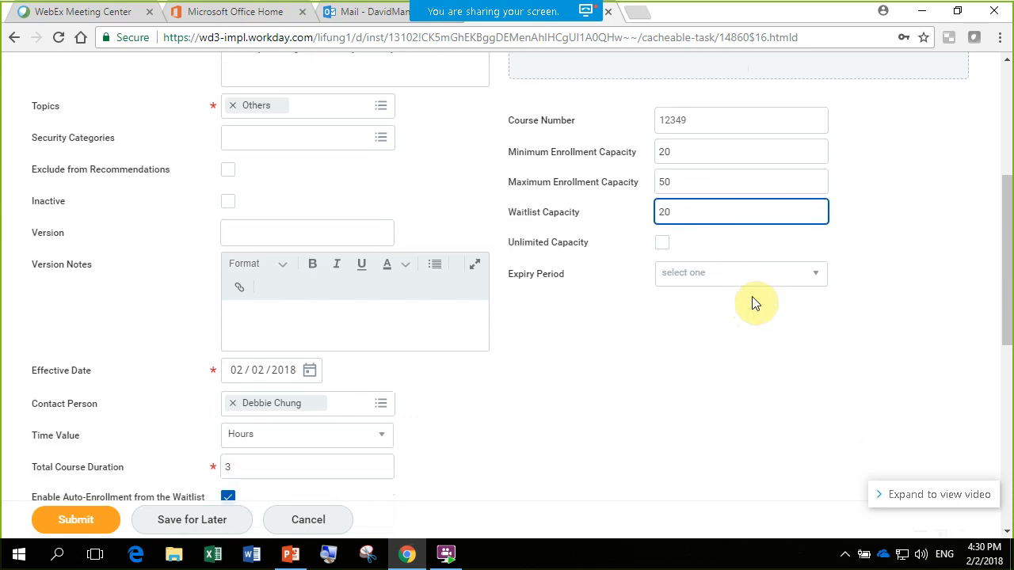
- Try a date-based expiry period for the course with 02/09/2018 as the expiration date
{"action": "left_click_drag", "start_coordinate": [1010, 226], "coordinate": [1011, 229]}
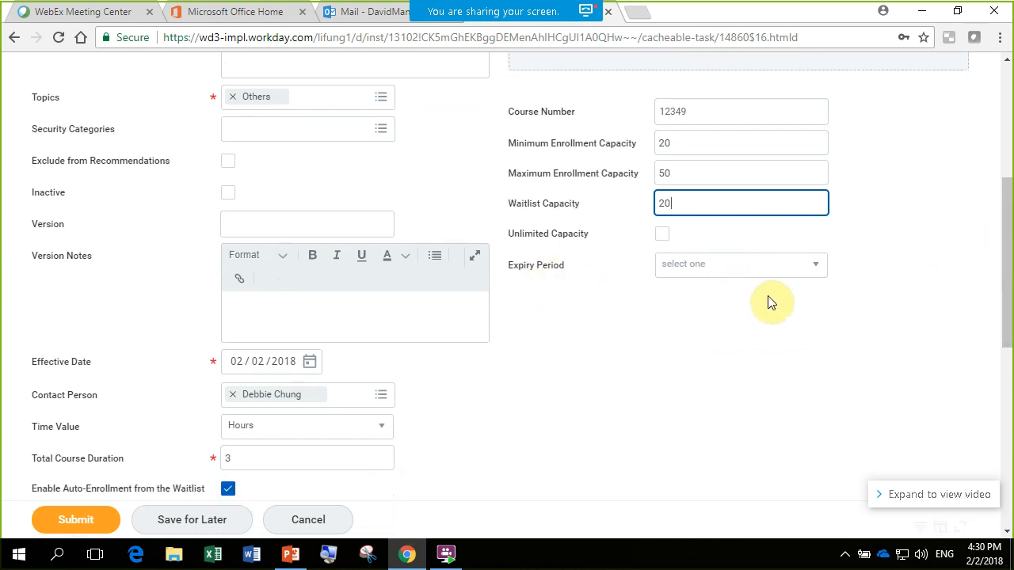
{"action": "left_click", "coordinate": [811, 267]}
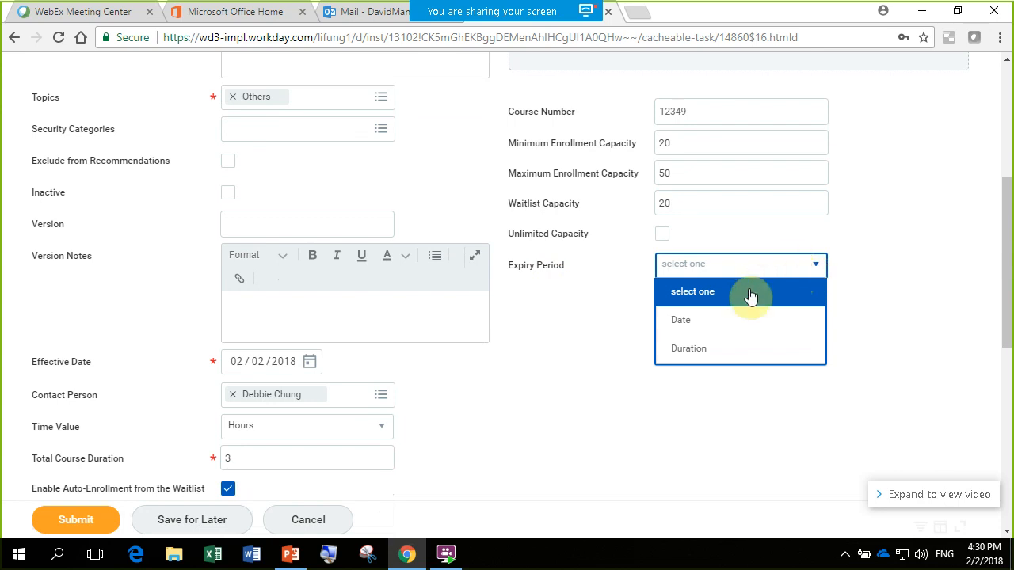
{"action": "left_click", "coordinate": [749, 320]}
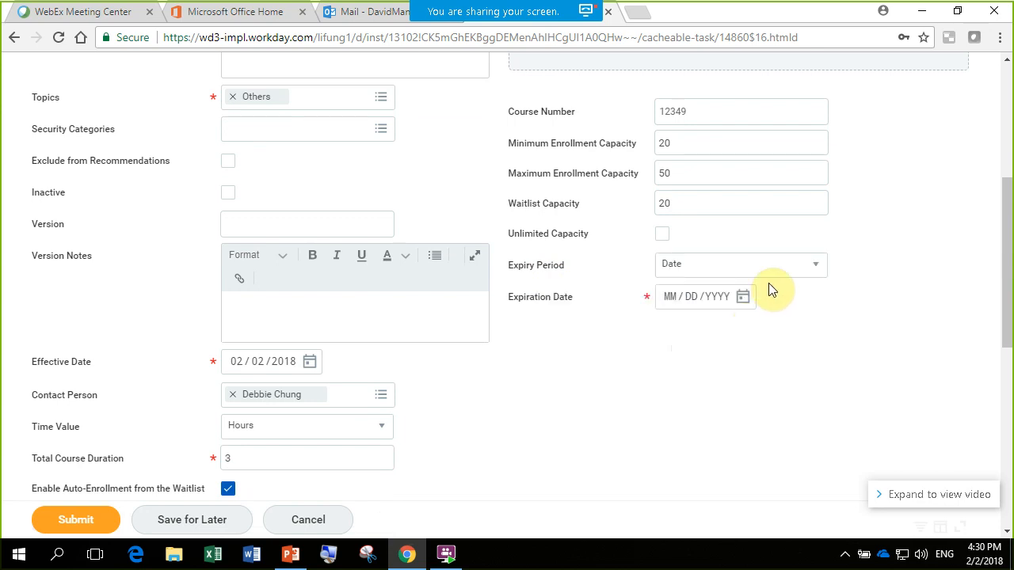
{"action": "left_click", "coordinate": [743, 298]}
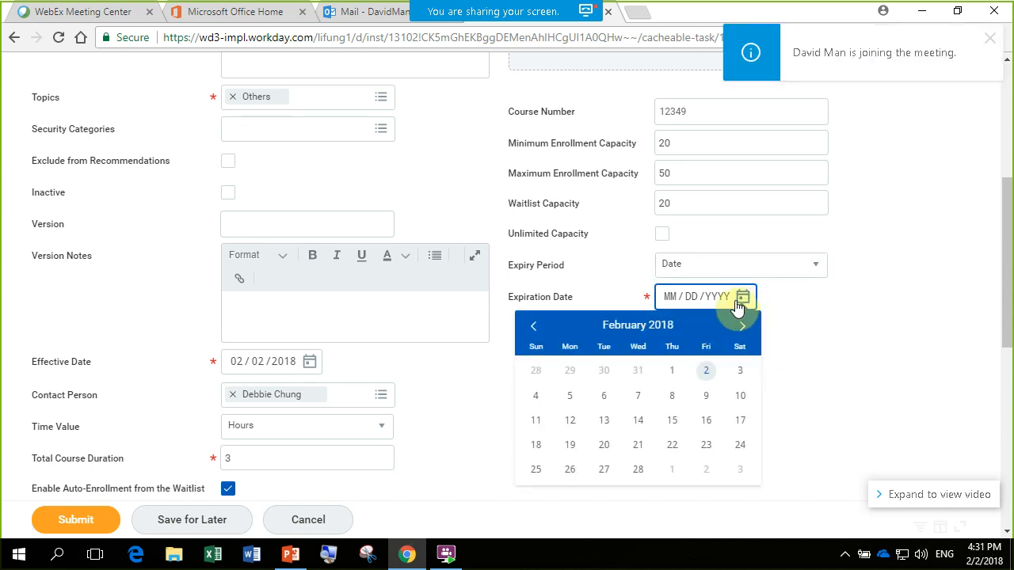
{"action": "left_click", "coordinate": [707, 396]}
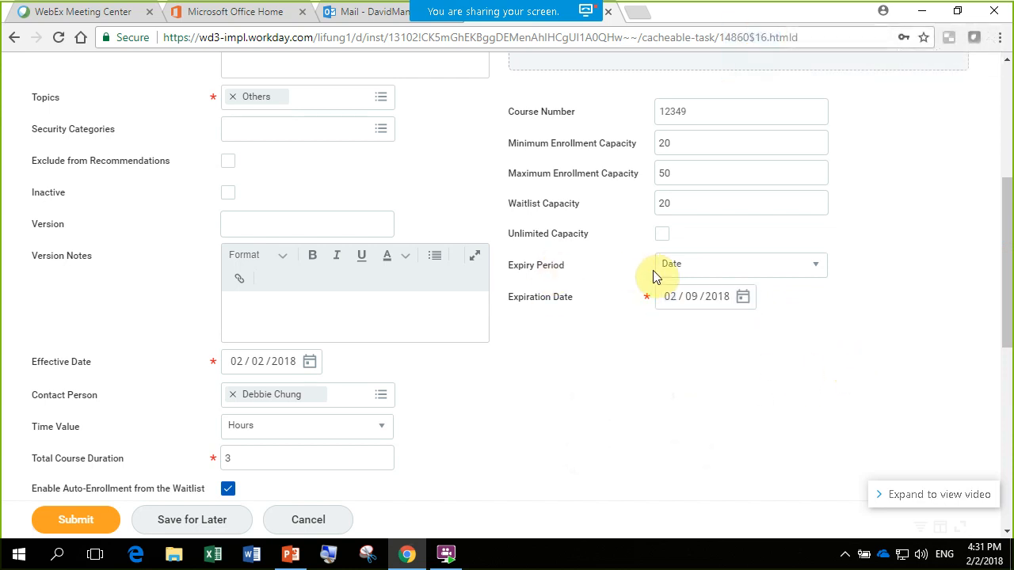
- Set the expiry period to Duration, with Weeks as the expiration duration format and a total expiration duration of 2
{"action": "left_click", "coordinate": [822, 271]}
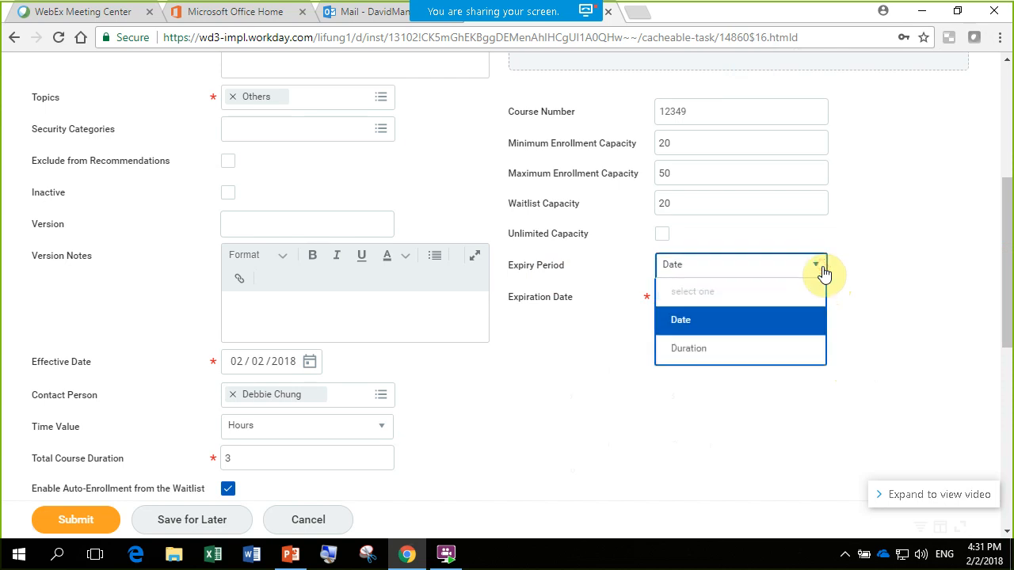
{"action": "left_click", "coordinate": [736, 352]}
{"action": "left_click", "coordinate": [788, 305]}
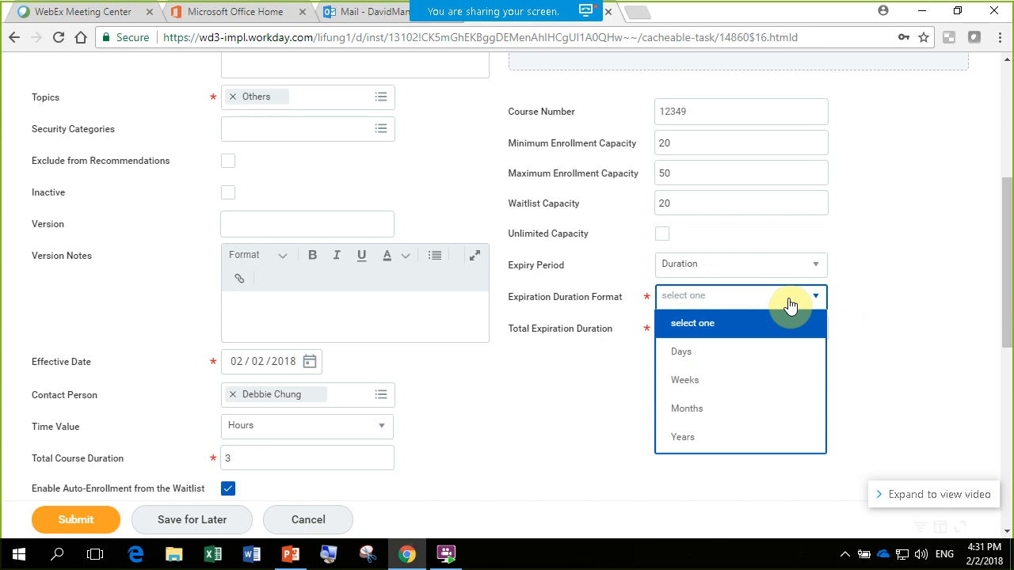
{"action": "left_click", "coordinate": [765, 380]}
{"action": "left_click", "coordinate": [722, 328]}
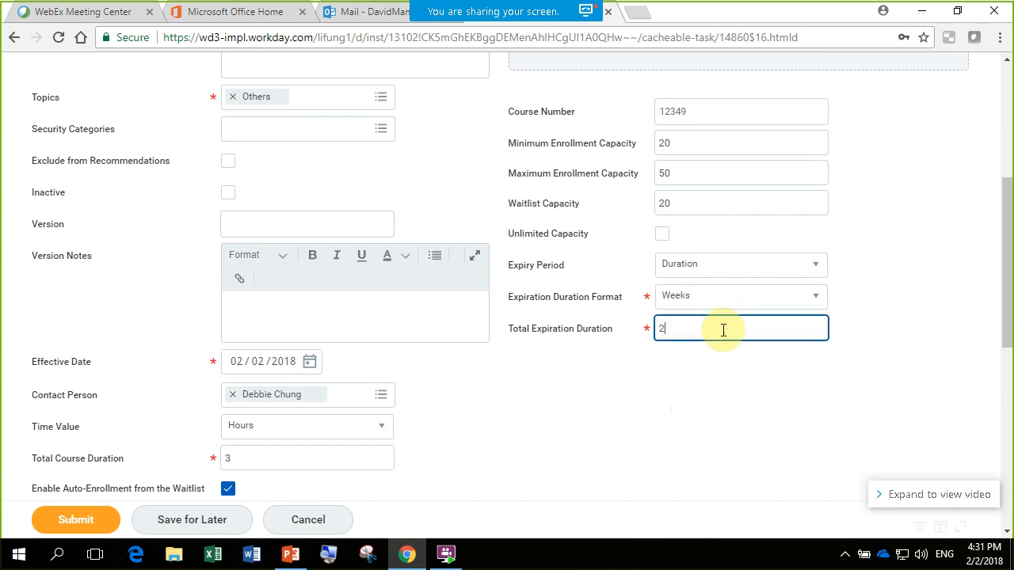
{"action": "type", "text": "2"}
{"action": "left_click", "coordinate": [829, 390]}
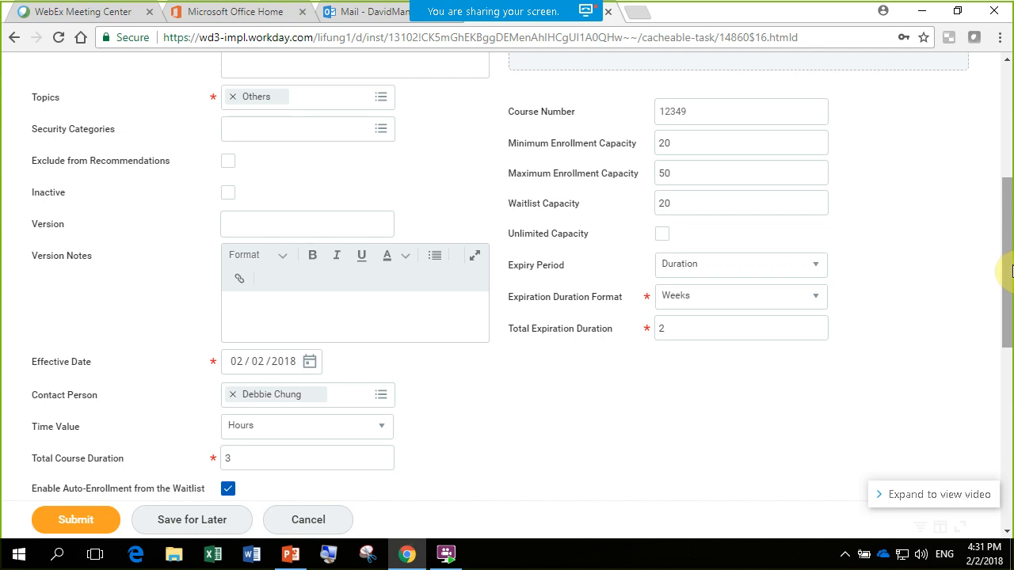
- Review the completed course detail fields from the course title through to the Units and Cost tables
{"action": "scroll", "coordinate": [1003, 272], "scroll_direction": "down", "scroll_amount": 1}
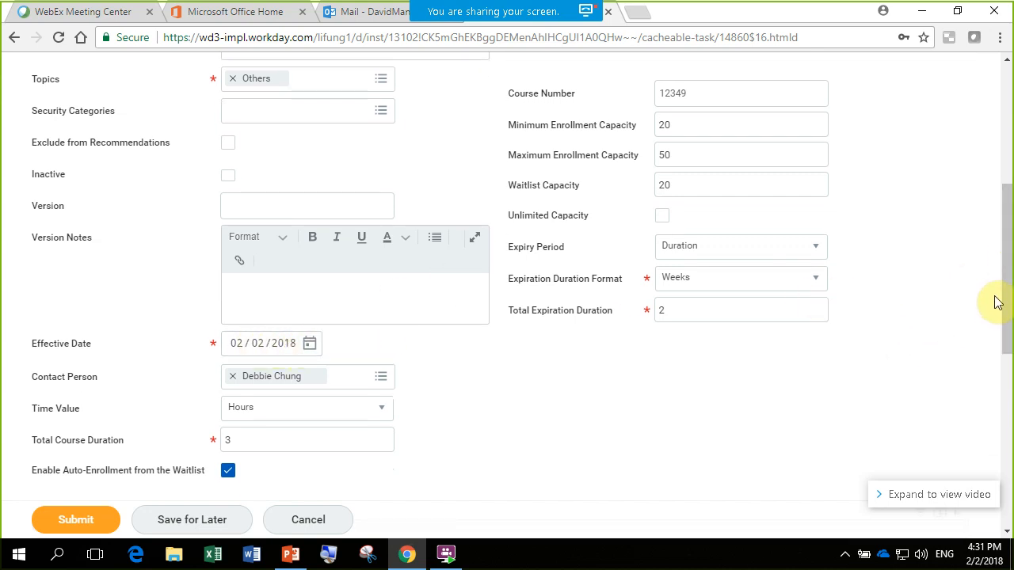
{"action": "left_click_drag", "start_coordinate": [1008, 306], "coordinate": [990, 238]}
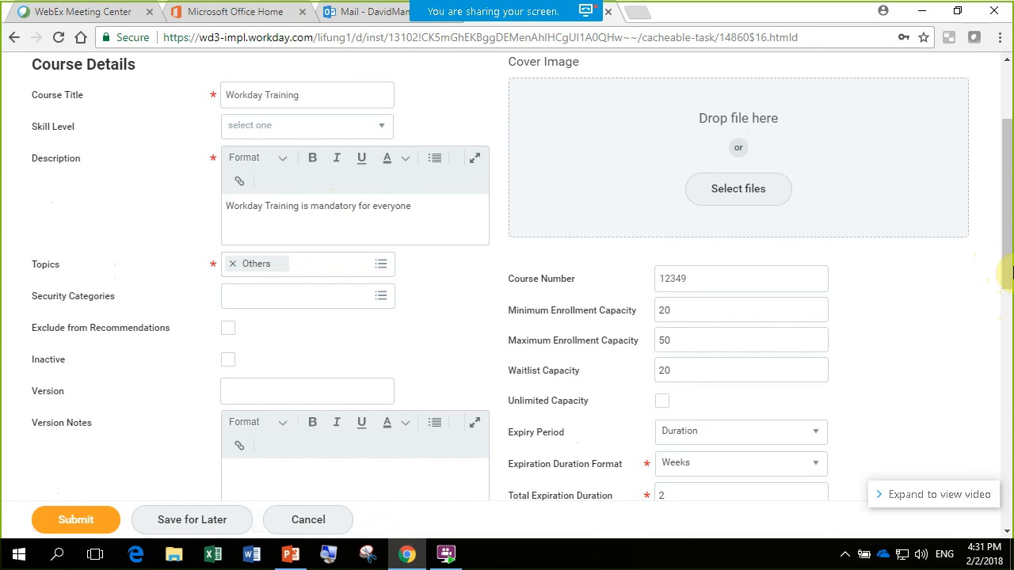
{"action": "left_click_drag", "start_coordinate": [1008, 218], "coordinate": [1009, 198]}
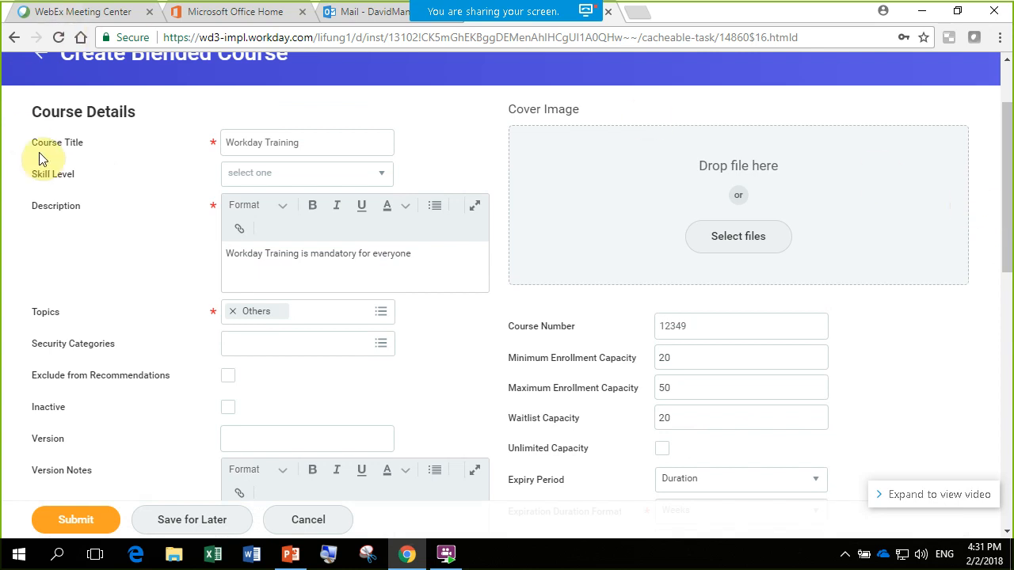
{"action": "scroll", "coordinate": [362, 198], "scroll_direction": "down", "scroll_amount": 1}
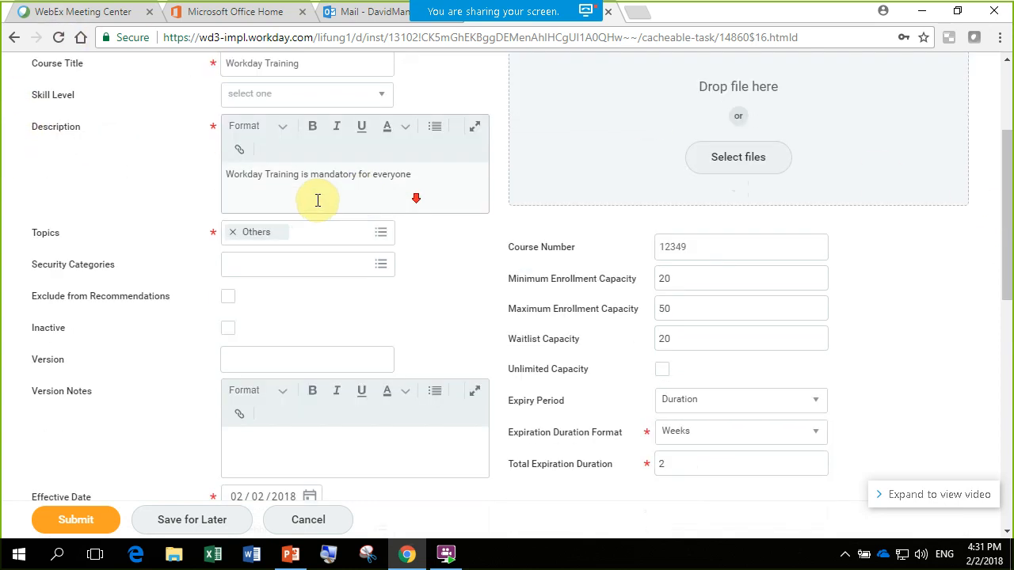
{"action": "scroll", "coordinate": [454, 197], "scroll_direction": "down", "scroll_amount": 1}
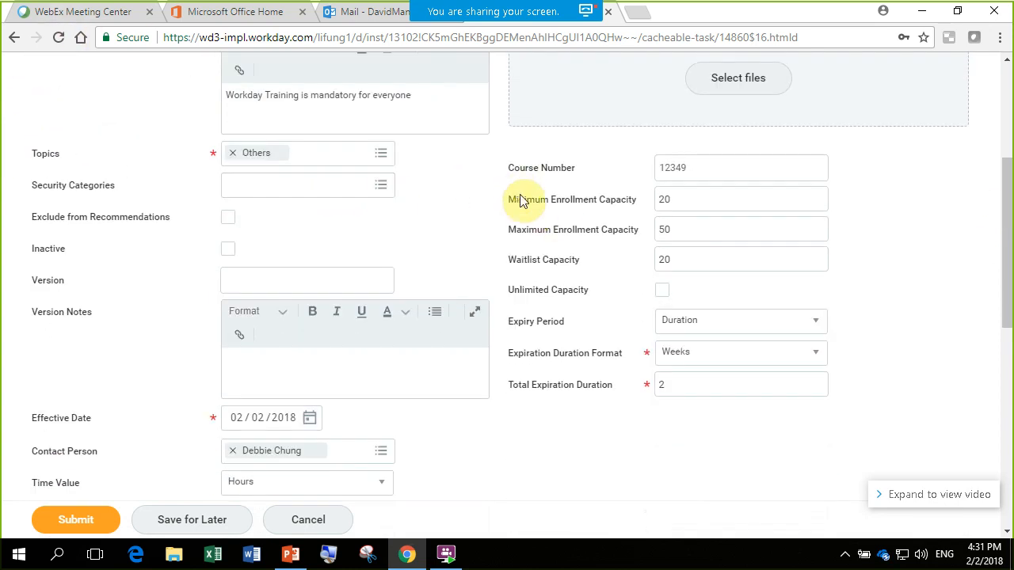
{"action": "left_click_drag", "start_coordinate": [1011, 252], "coordinate": [1009, 292]}
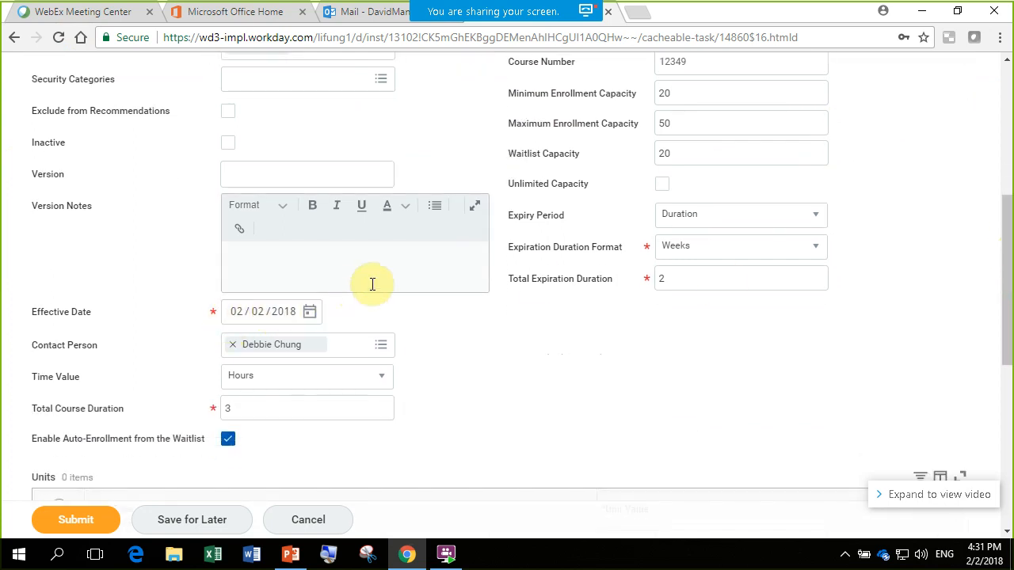
{"action": "left_click_drag", "start_coordinate": [1008, 292], "coordinate": [1008, 245]}
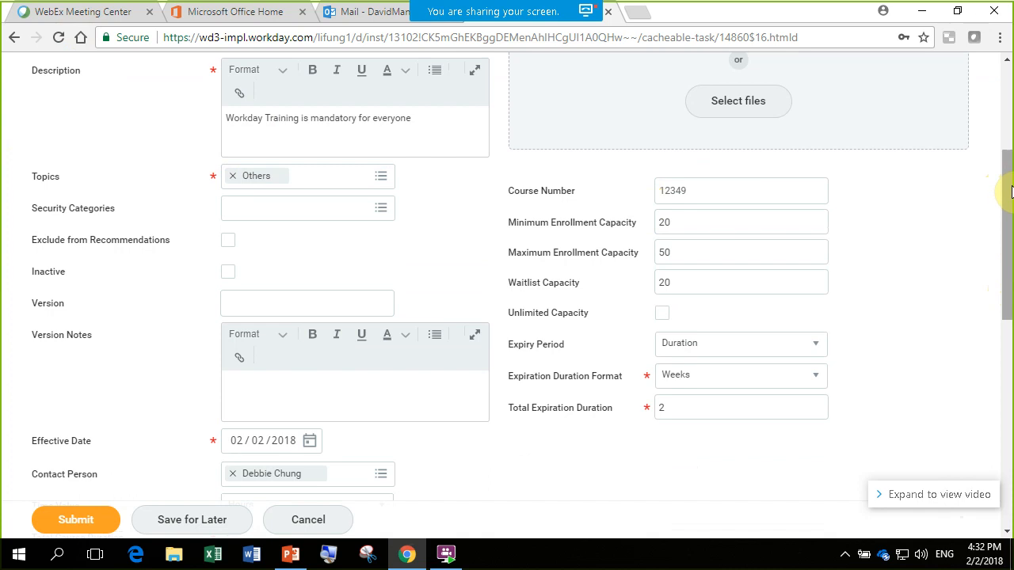
{"action": "left_click_drag", "start_coordinate": [1009, 181], "coordinate": [1008, 332]}
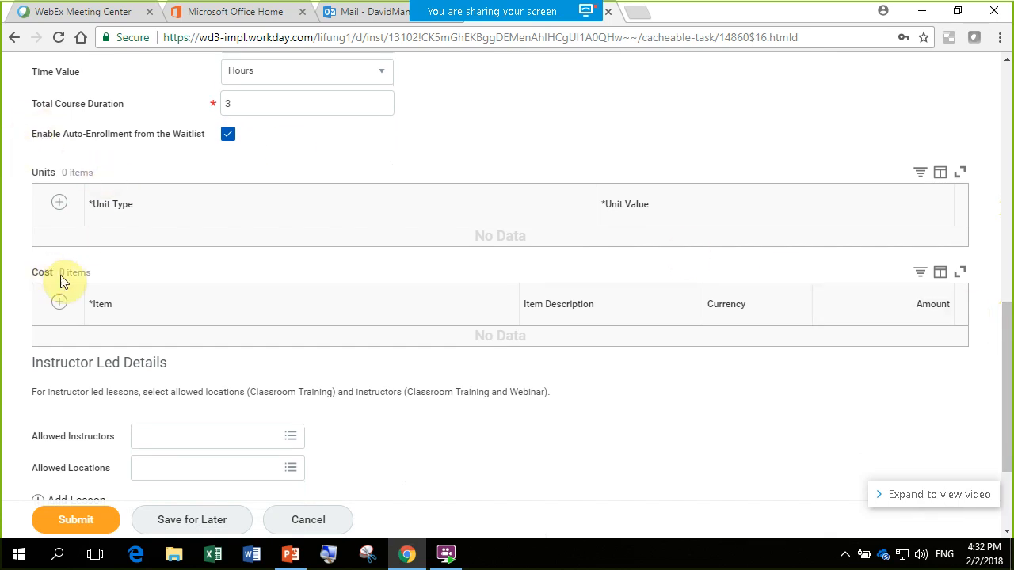
- Select the first, second and fourth listed people as Allowed Instructors in the Instructor Led Details
{"action": "left_click_drag", "start_coordinate": [1007, 324], "coordinate": [1007, 419]}
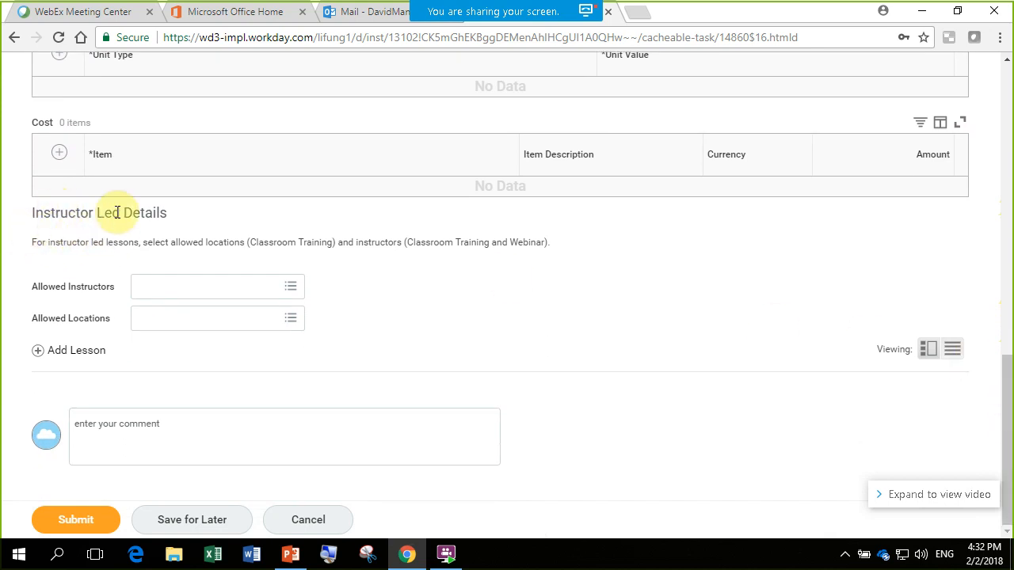
{"action": "left_click", "coordinate": [293, 290]}
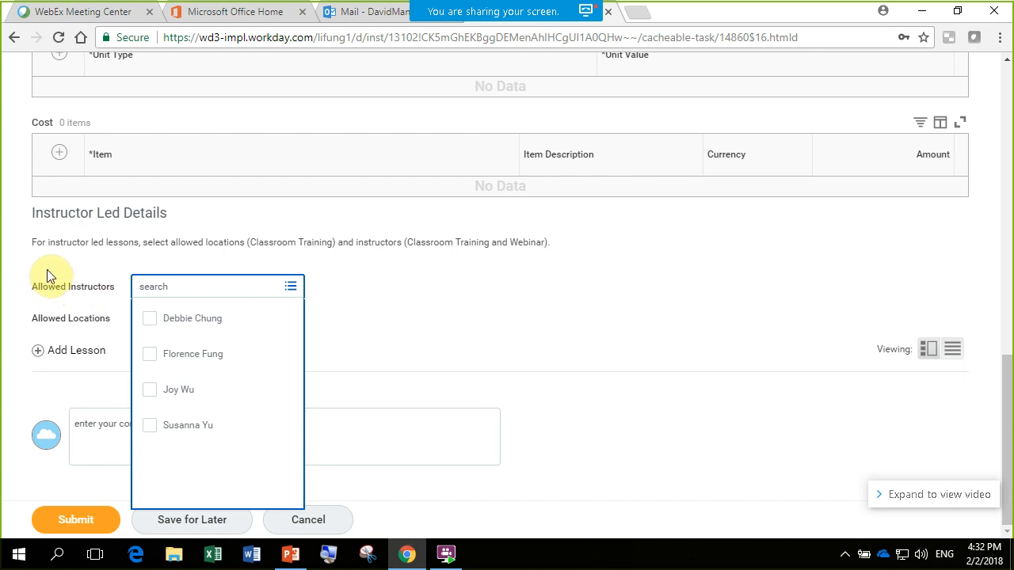
{"action": "left_click", "coordinate": [149, 319]}
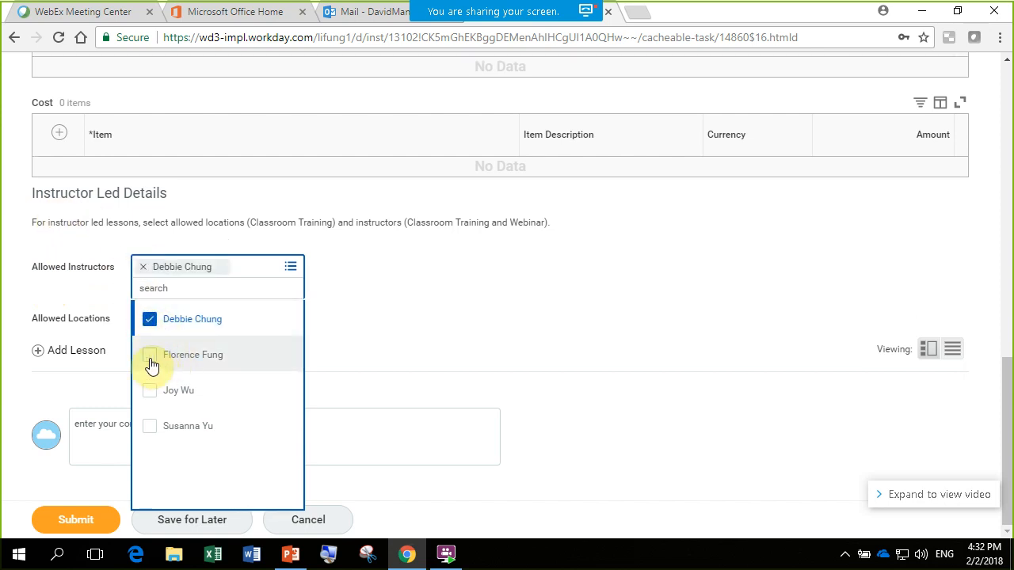
{"action": "left_click", "coordinate": [151, 355]}
{"action": "left_click", "coordinate": [153, 429]}
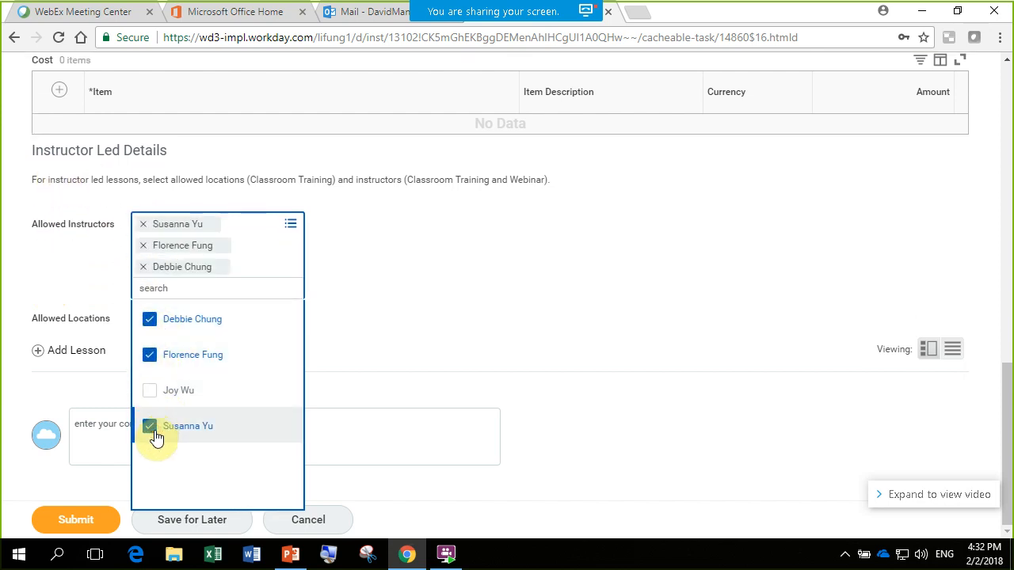
{"action": "left_click", "coordinate": [480, 332]}
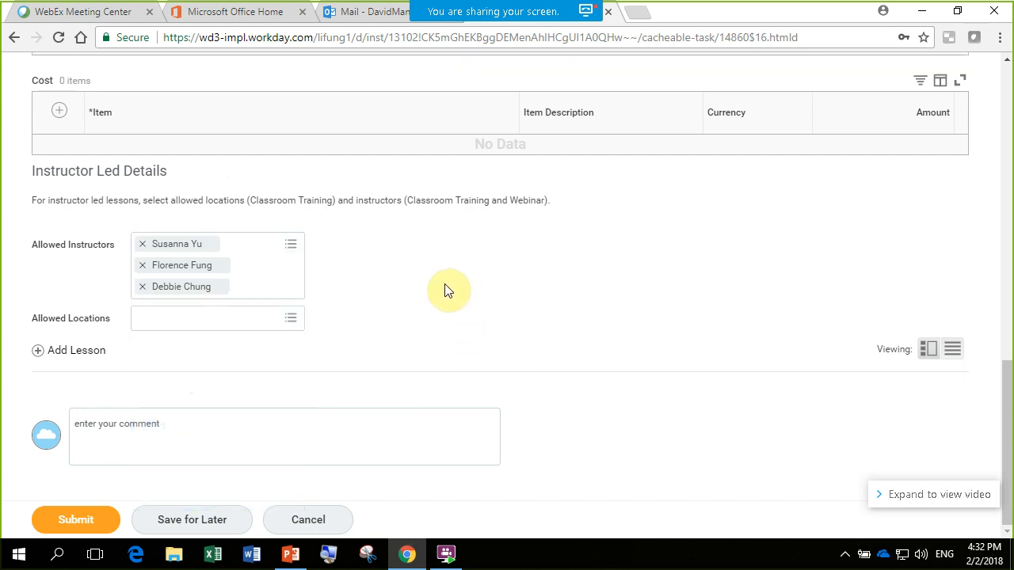
- Search the Allowed Locations for "hong kong" and add Hong Kong as an allowed location
{"action": "left_click", "coordinate": [293, 324]}
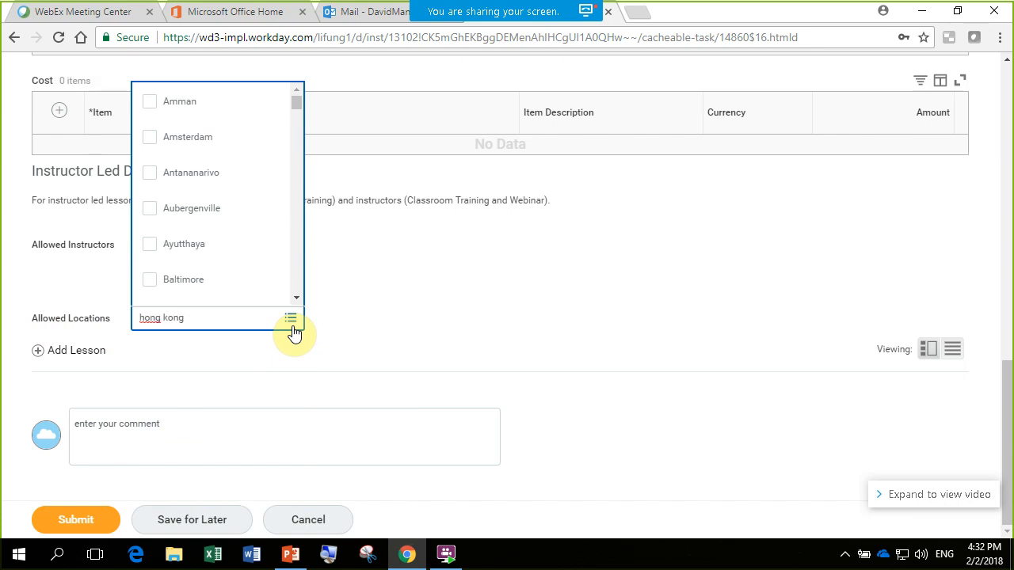
{"action": "key", "text": "Return"}
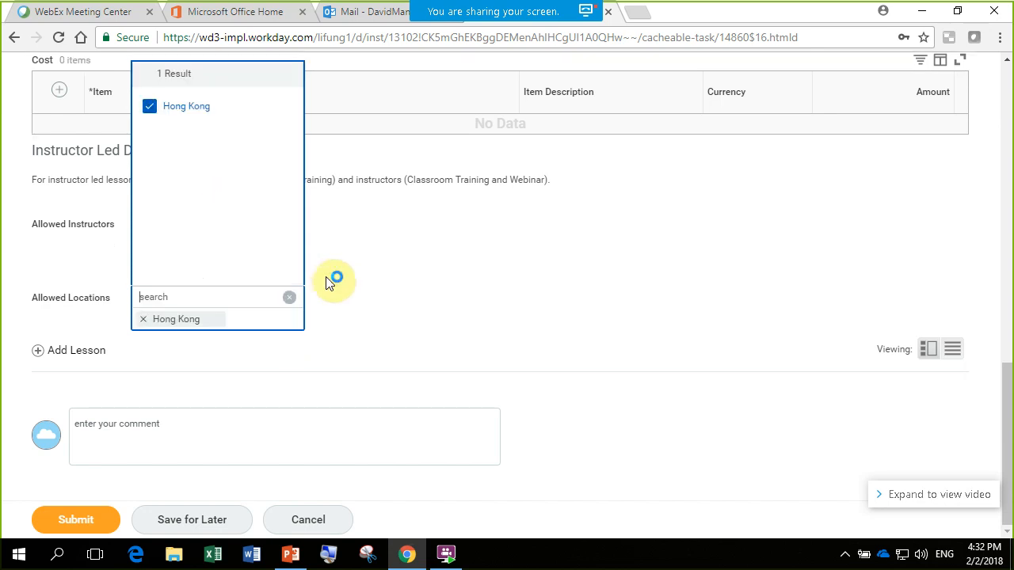
- Add London and Paris to the Allowed Locations of the Instructor Led Details
{"action": "left_click", "coordinate": [191, 294]}
{"action": "key", "text": "Return"}
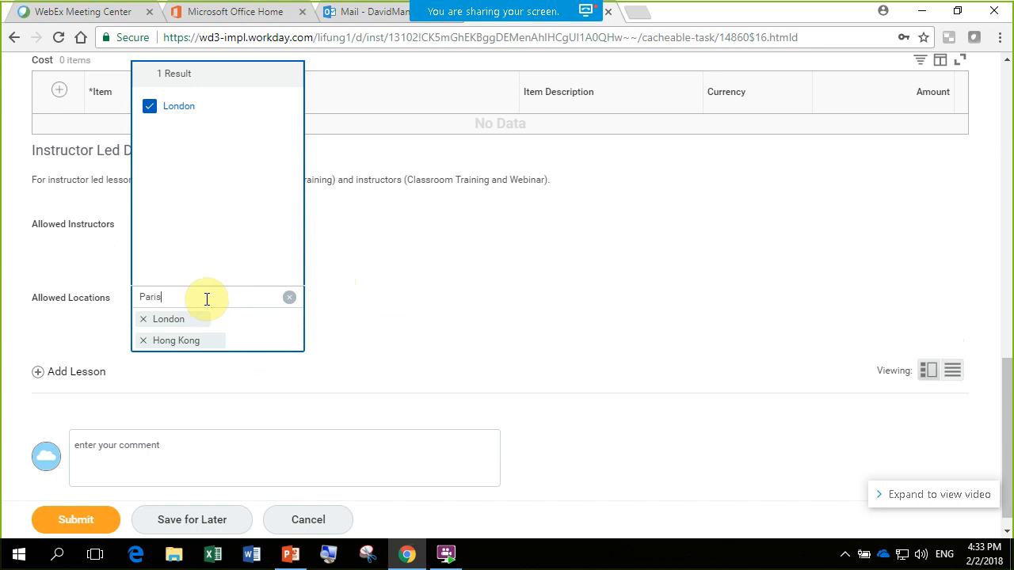
{"action": "key", "text": "Return"}
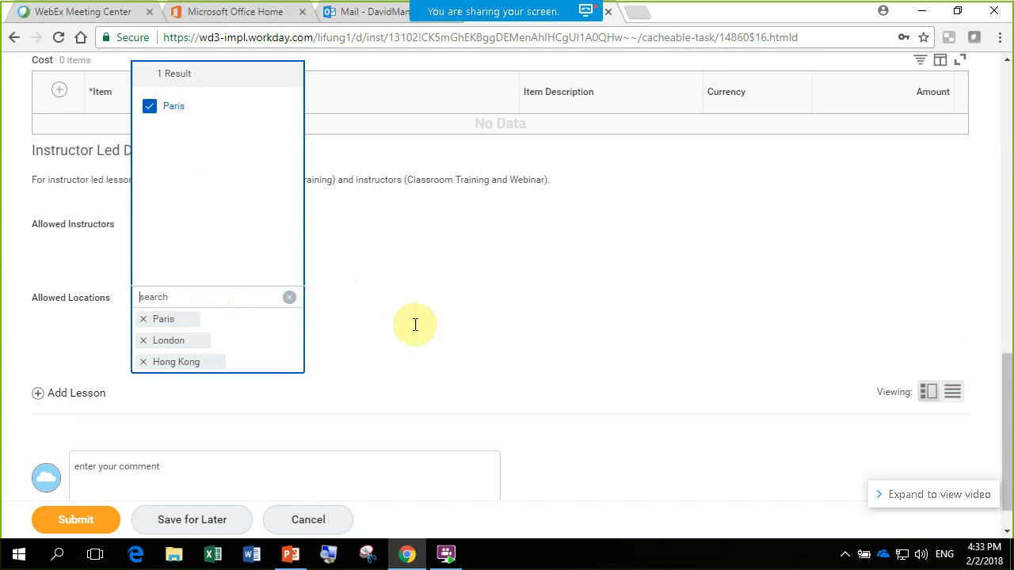
{"action": "left_click", "coordinate": [478, 292]}
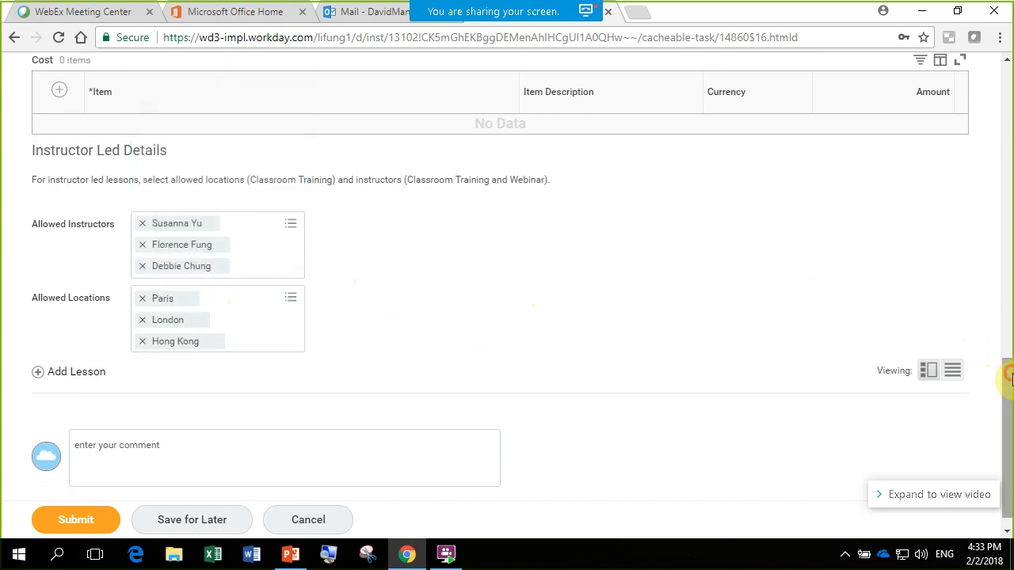
- Add an External Content lesson to the course and go through its Content URL, Title and Make Lesson Mandatory fields
{"action": "left_click_drag", "start_coordinate": [1010, 377], "coordinate": [1011, 418]}
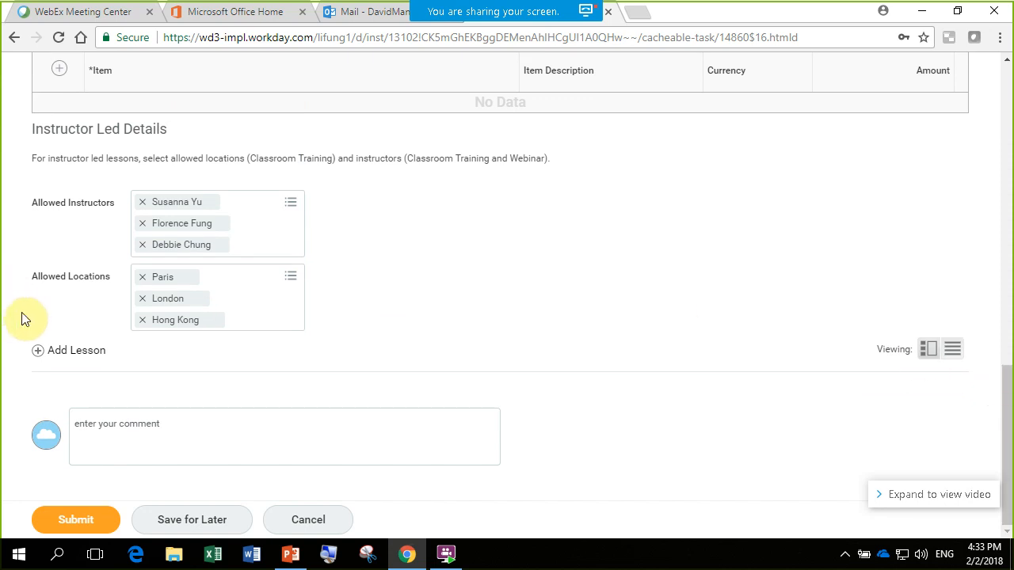
{"action": "left_click", "coordinate": [38, 353]}
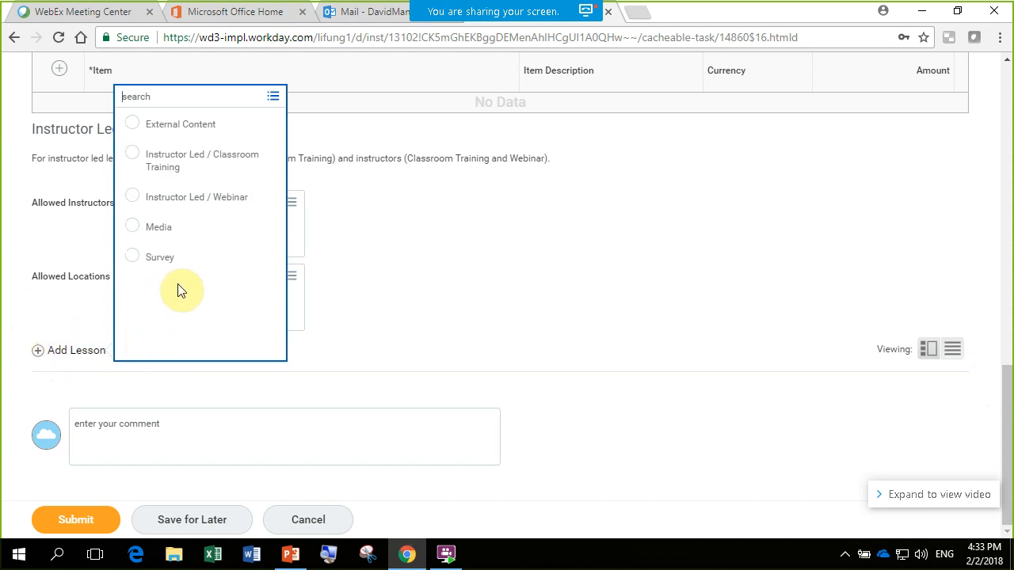
{"action": "left_click", "coordinate": [132, 123]}
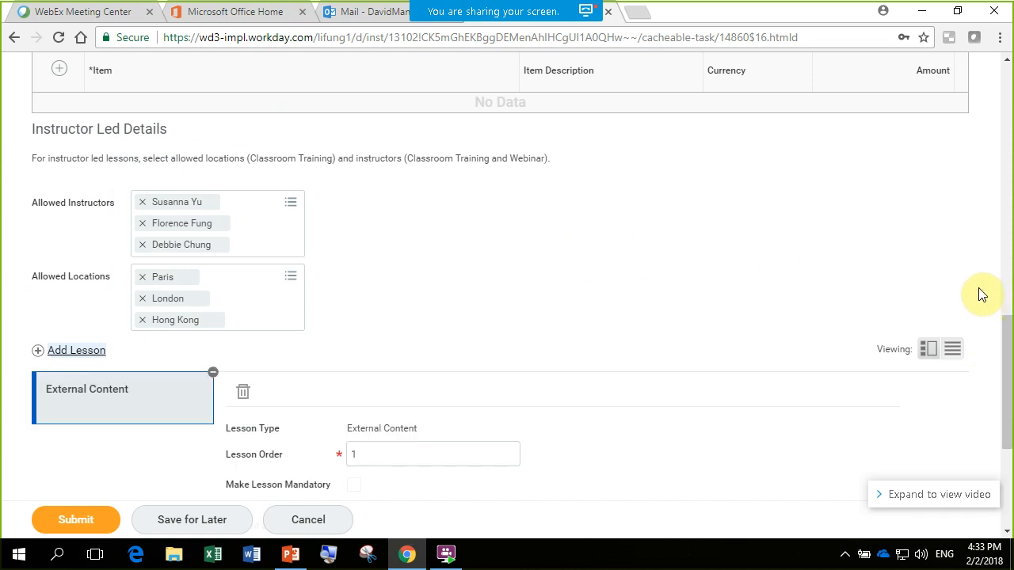
{"action": "left_click_drag", "start_coordinate": [1007, 328], "coordinate": [1010, 412]}
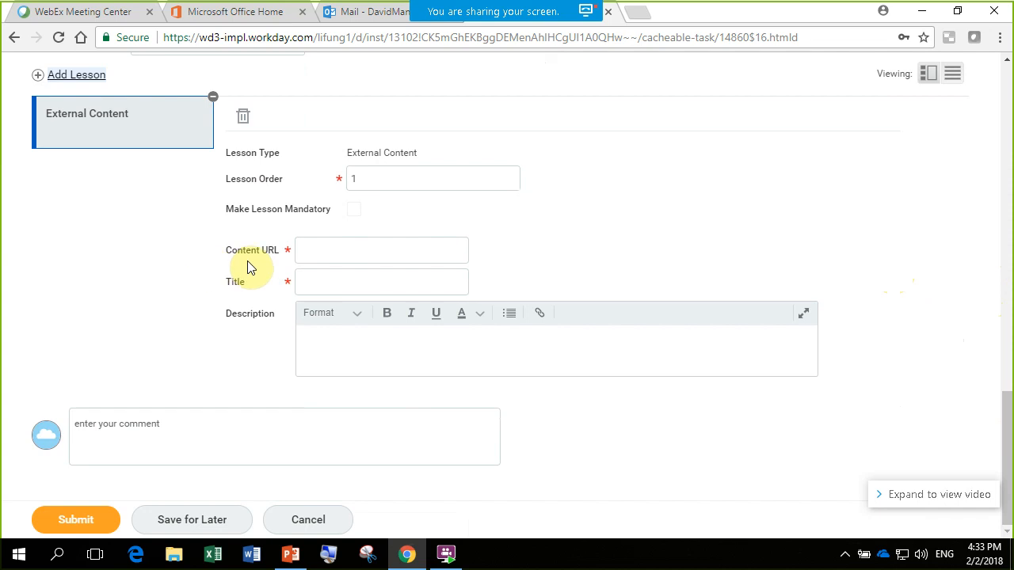
{"action": "left_click", "coordinate": [328, 252]}
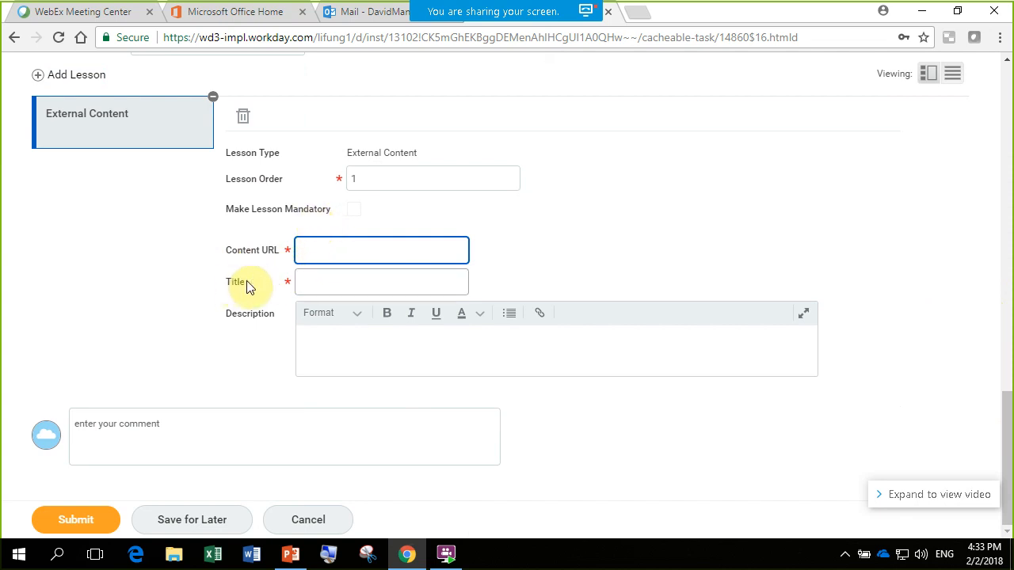
{"action": "left_click", "coordinate": [346, 286]}
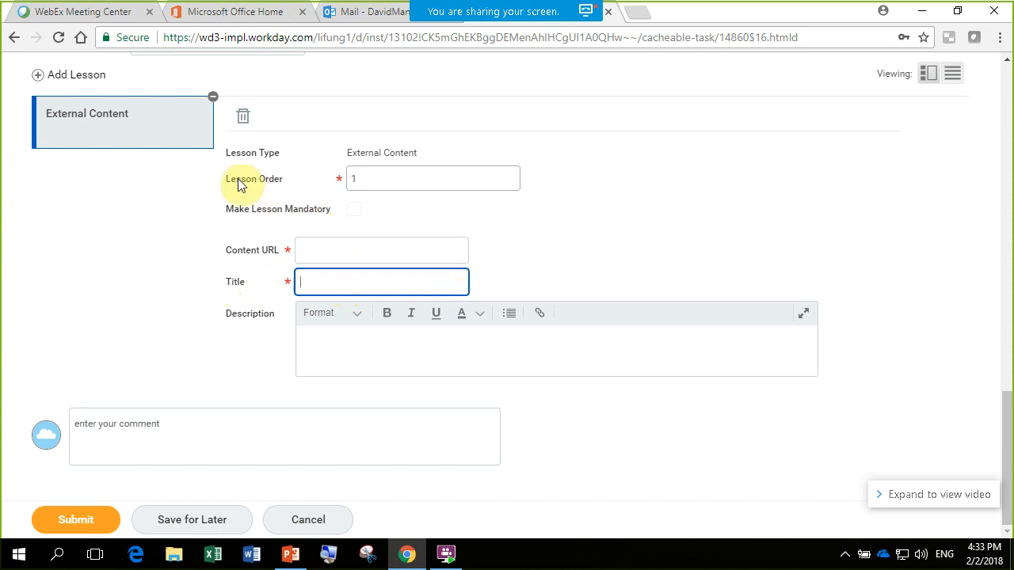
{"action": "left_click", "coordinate": [355, 214]}
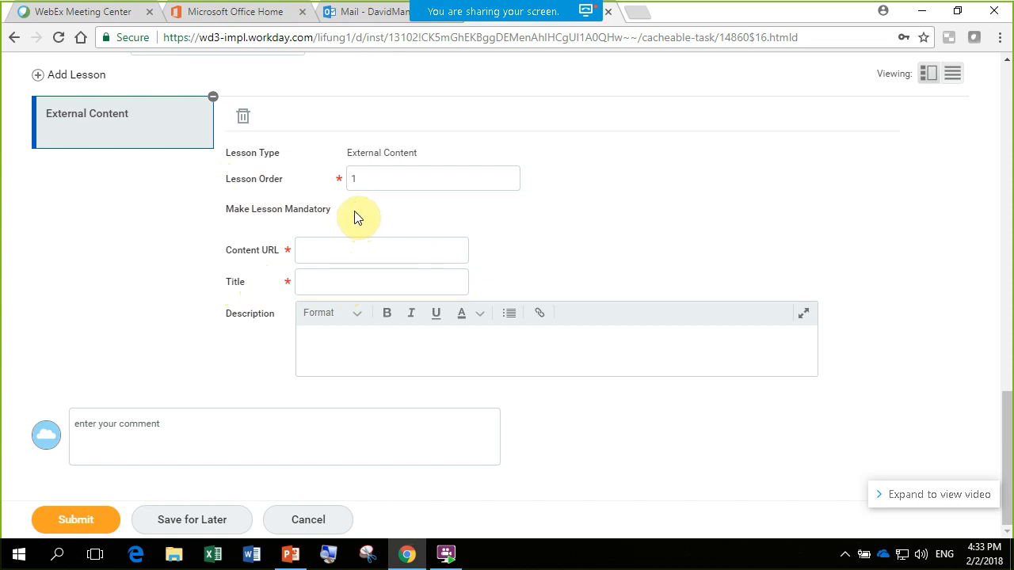
- Remove the External Content lesson from the course
{"action": "scroll", "coordinate": [576, 220], "scroll_direction": "up", "scroll_amount": 4}
{"action": "scroll", "coordinate": [576, 220], "scroll_direction": "down", "scroll_amount": 2}
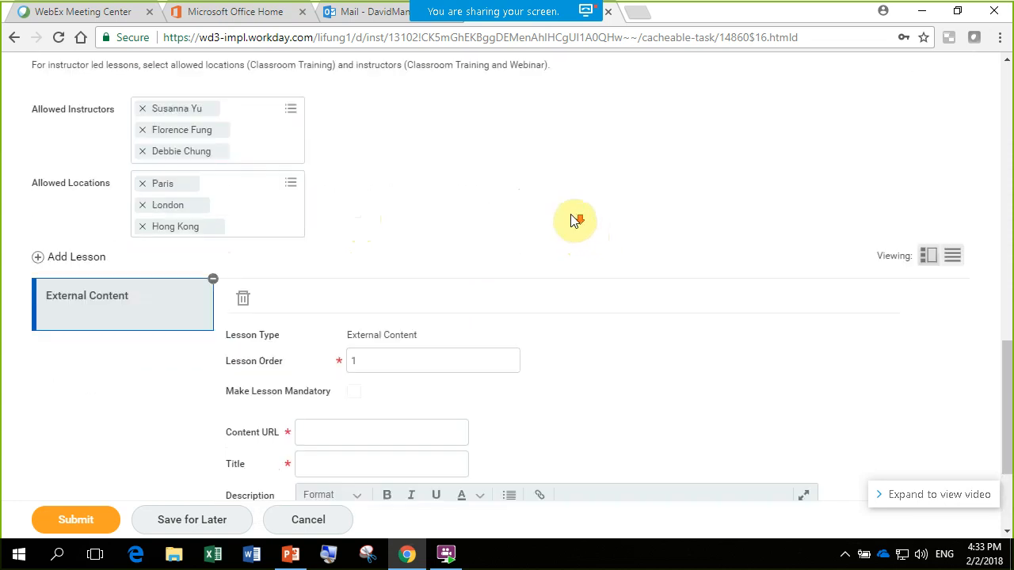
{"action": "scroll", "coordinate": [575, 219], "scroll_direction": "down", "scroll_amount": 1}
{"action": "left_click_drag", "start_coordinate": [1008, 388], "coordinate": [1004, 405]}
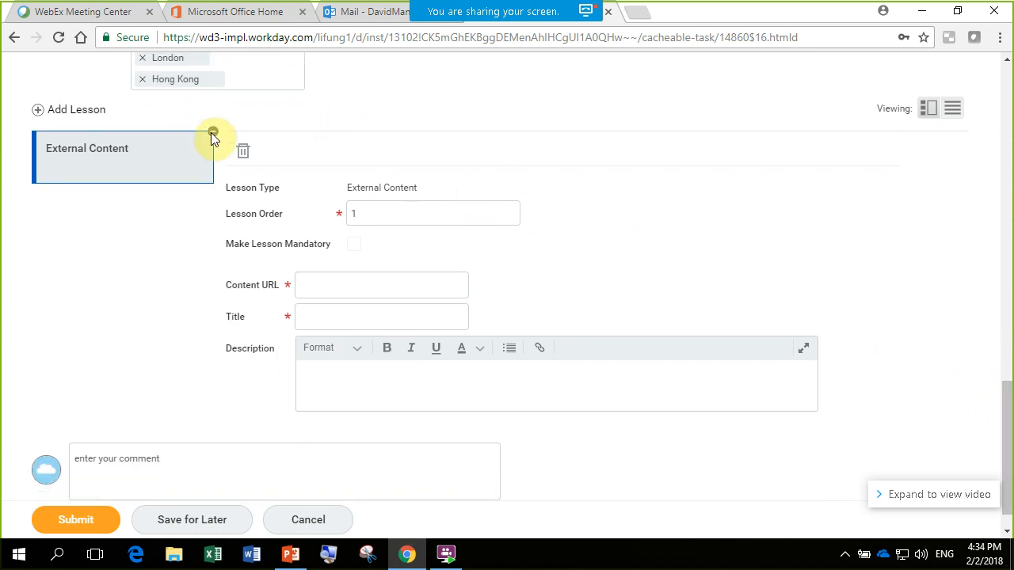
{"action": "left_click", "coordinate": [217, 134]}
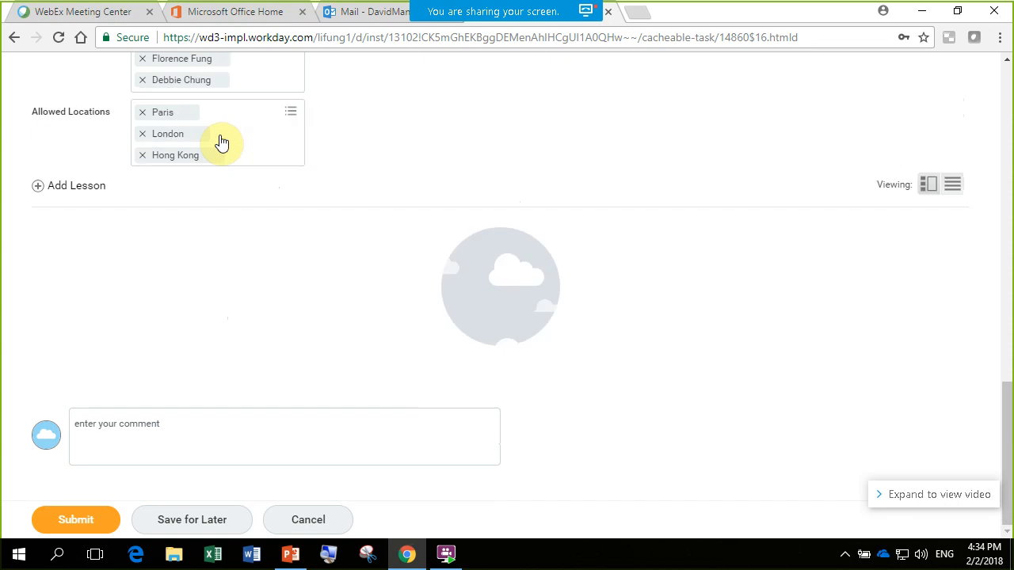
- Add an Instructor Led / Classroom Training lesson titled Workday Training, keeping Pass/Fail as its grading scheme
{"action": "left_click", "coordinate": [38, 189]}
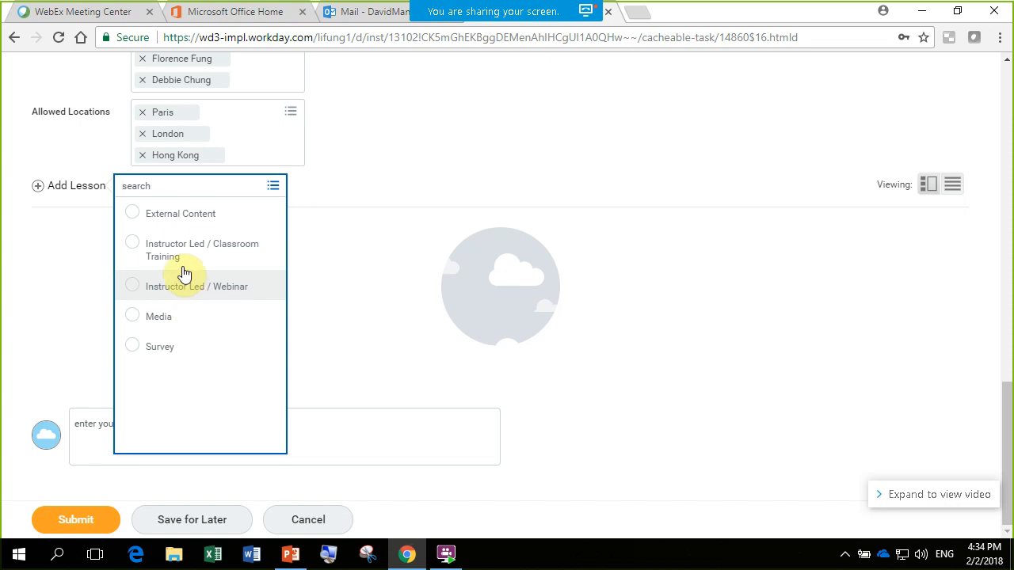
{"action": "left_click", "coordinate": [133, 243]}
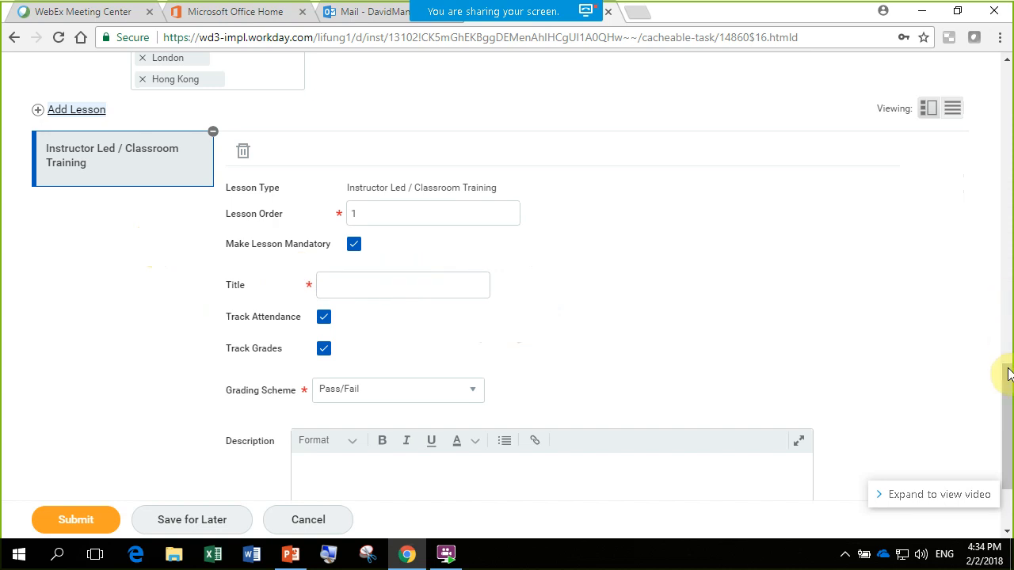
{"action": "left_click_drag", "start_coordinate": [1010, 413], "coordinate": [1010, 413]}
{"action": "scroll", "coordinate": [1010, 406], "scroll_direction": "down", "scroll_amount": 3}
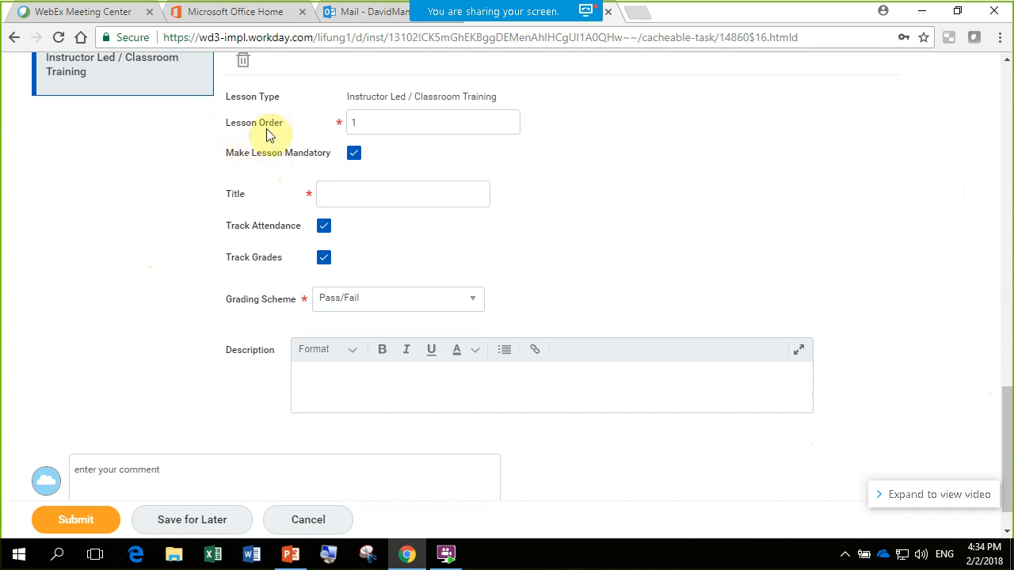
{"action": "left_click", "coordinate": [390, 125]}
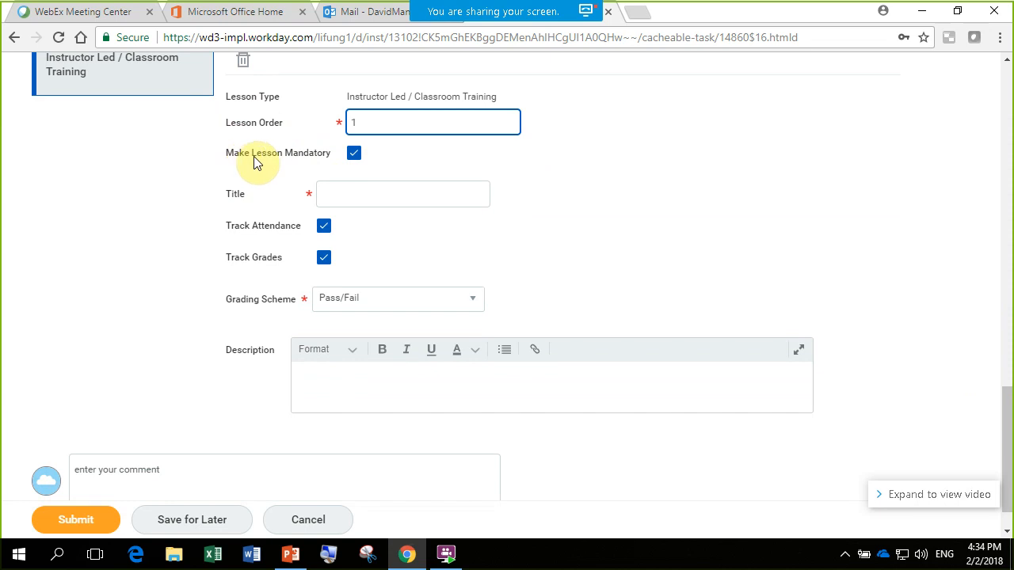
{"action": "left_click", "coordinate": [368, 193]}
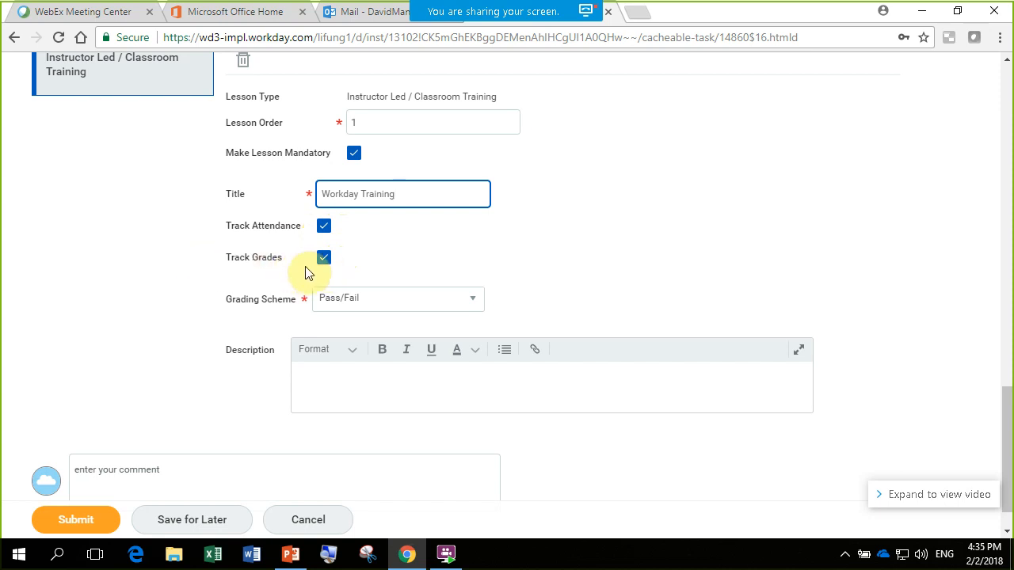
{"action": "left_click", "coordinate": [469, 309]}
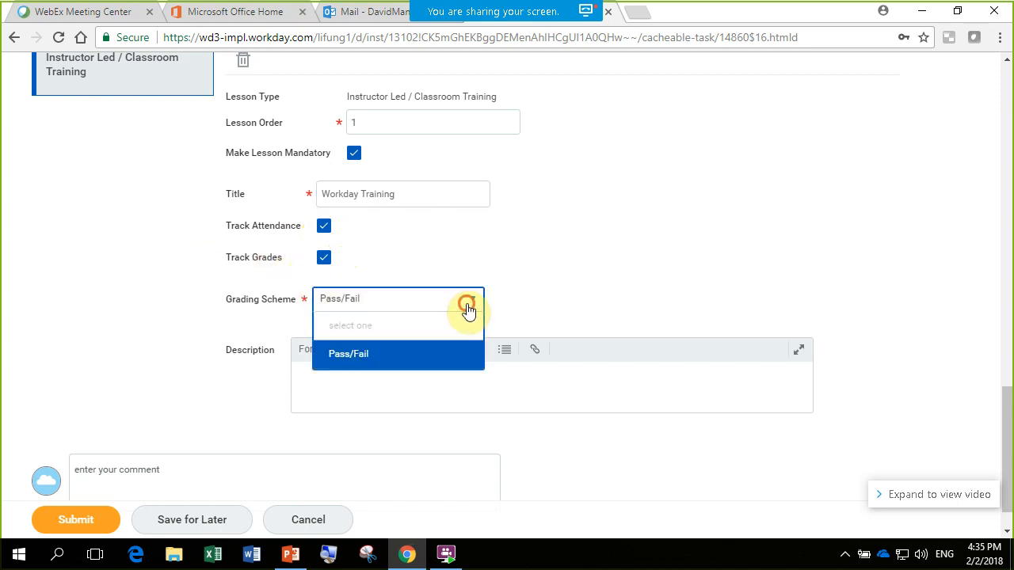
{"action": "left_click", "coordinate": [469, 309]}
{"action": "left_click", "coordinate": [652, 283]}
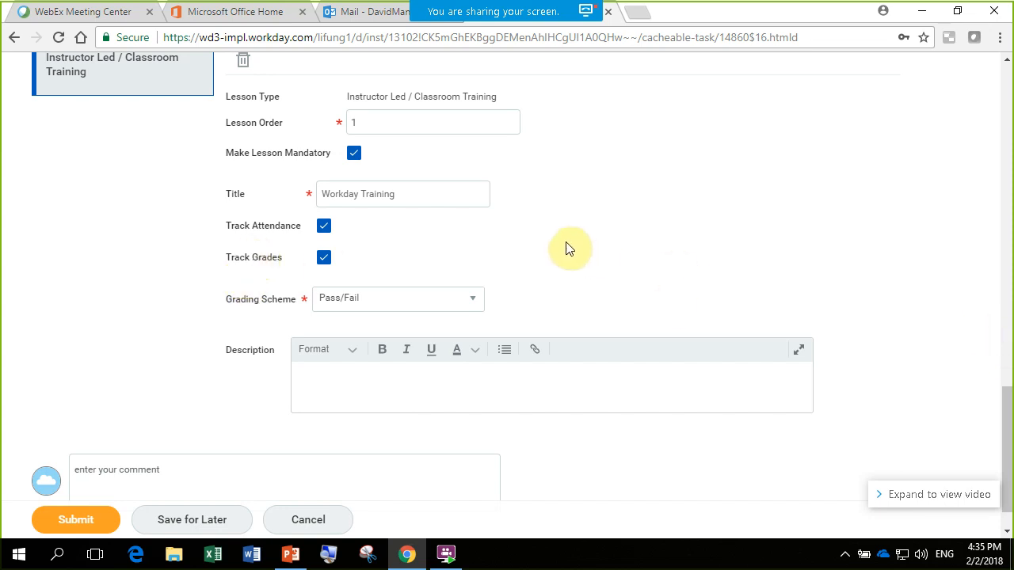
- Add a Media lesson to the course alongside the classroom training lesson, keeping 1 as its lesson order
{"action": "scroll", "coordinate": [1010, 430], "scroll_direction": "down", "scroll_amount": 1}
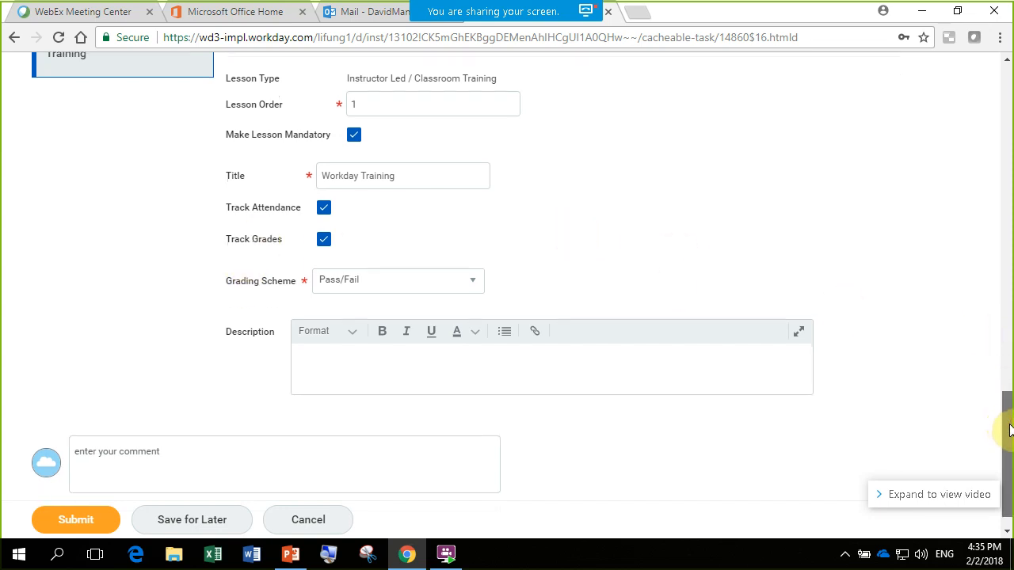
{"action": "scroll", "coordinate": [1009, 430], "scroll_direction": "up", "scroll_amount": 2}
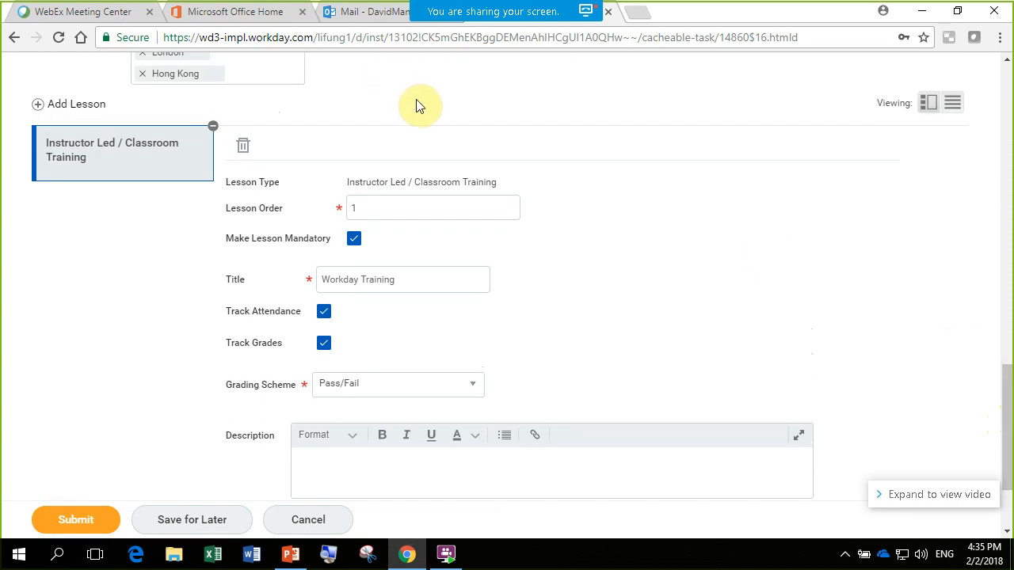
{"action": "left_click", "coordinate": [40, 109]}
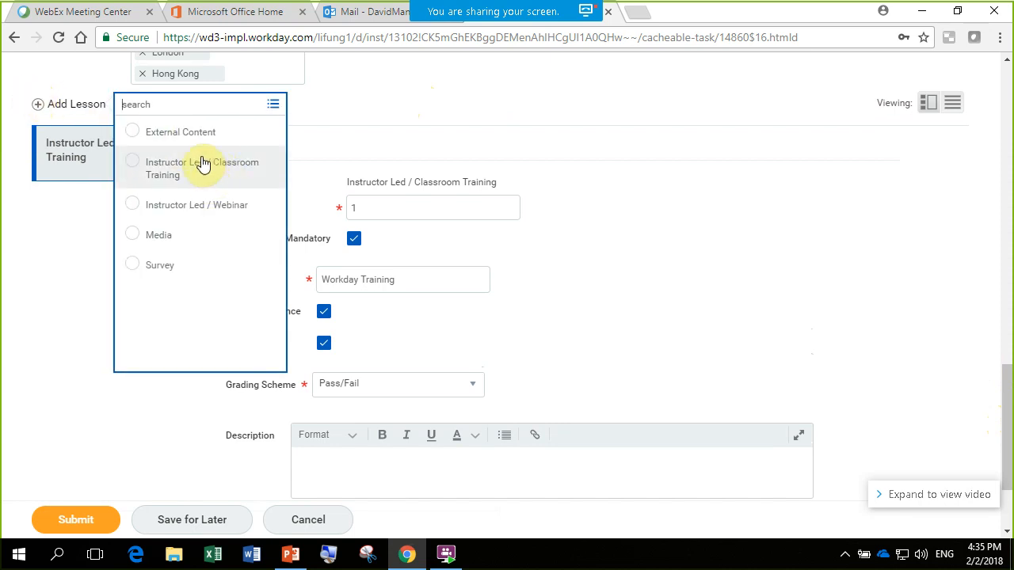
{"action": "left_click", "coordinate": [173, 239]}
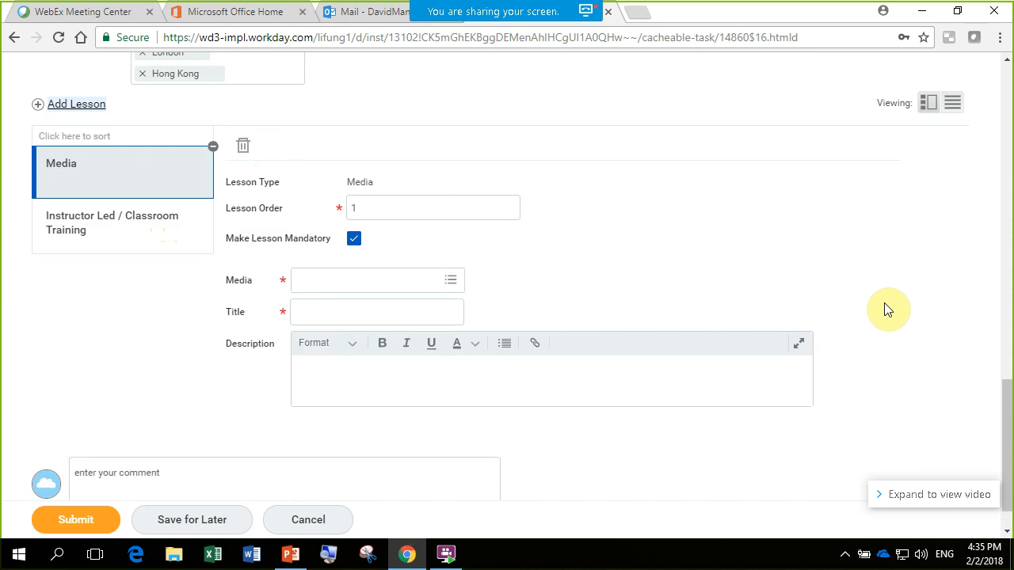
{"action": "left_click", "coordinate": [146, 228]}
{"action": "left_click", "coordinate": [138, 171]}
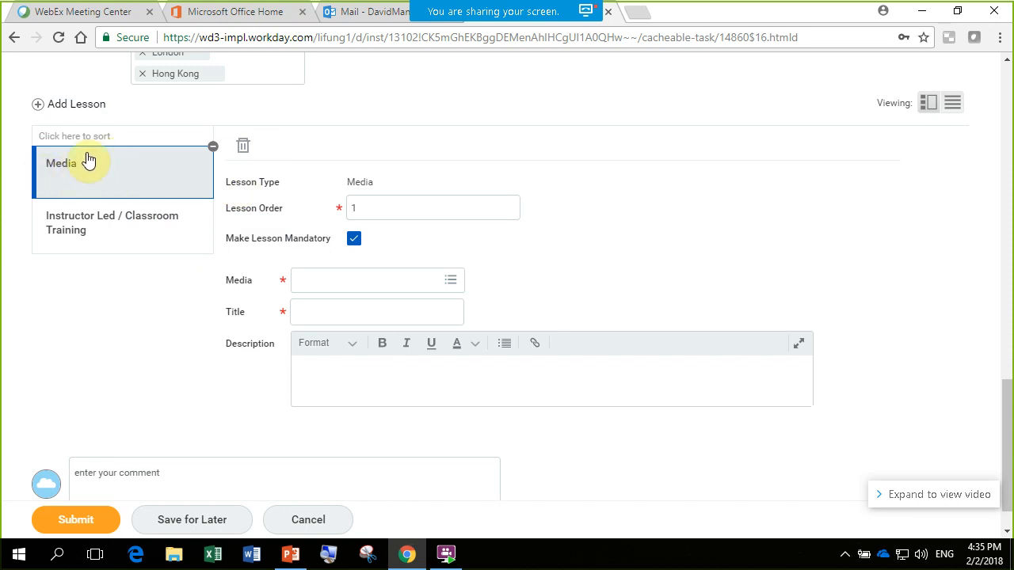
{"action": "left_click", "coordinate": [398, 208]}
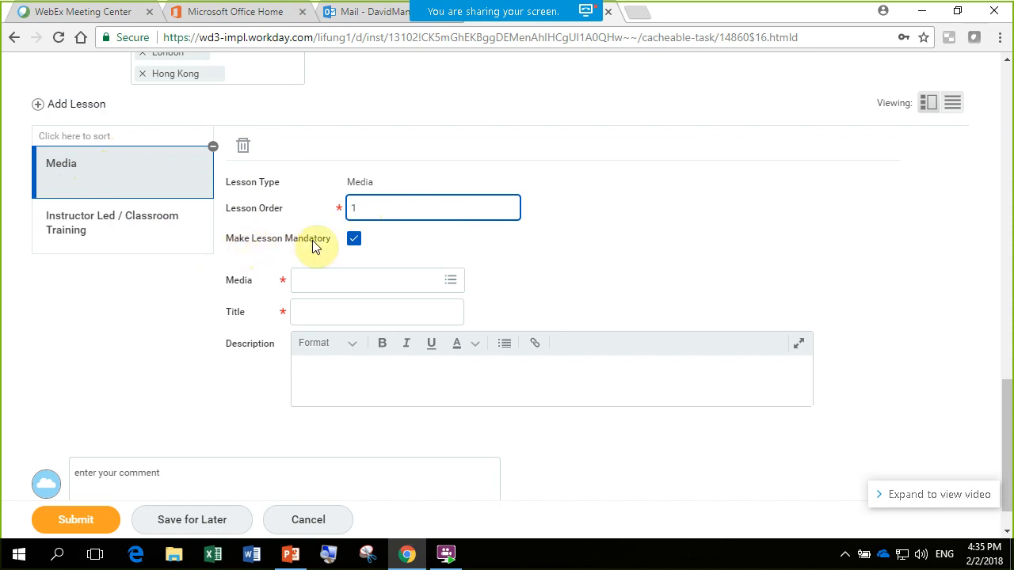
{"action": "left_click", "coordinate": [449, 280]}
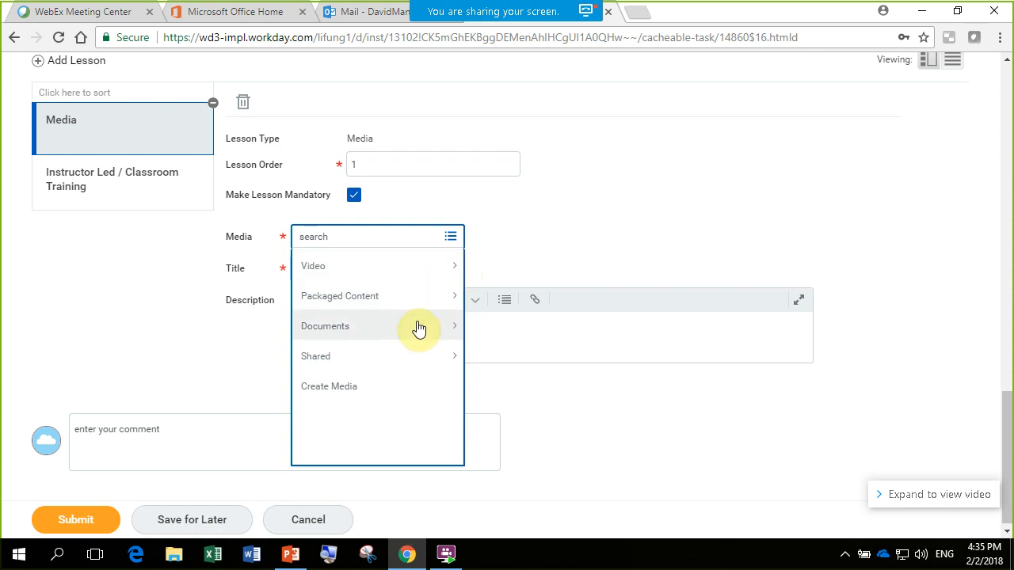
{"action": "left_click", "coordinate": [401, 330]}
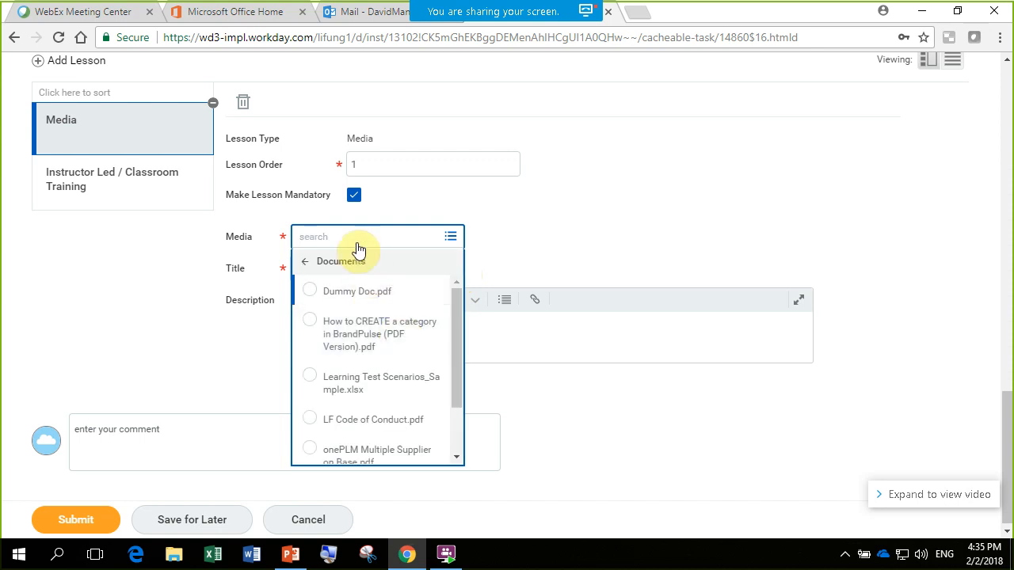
{"action": "left_click", "coordinate": [317, 263]}
{"action": "left_click", "coordinate": [383, 391]}
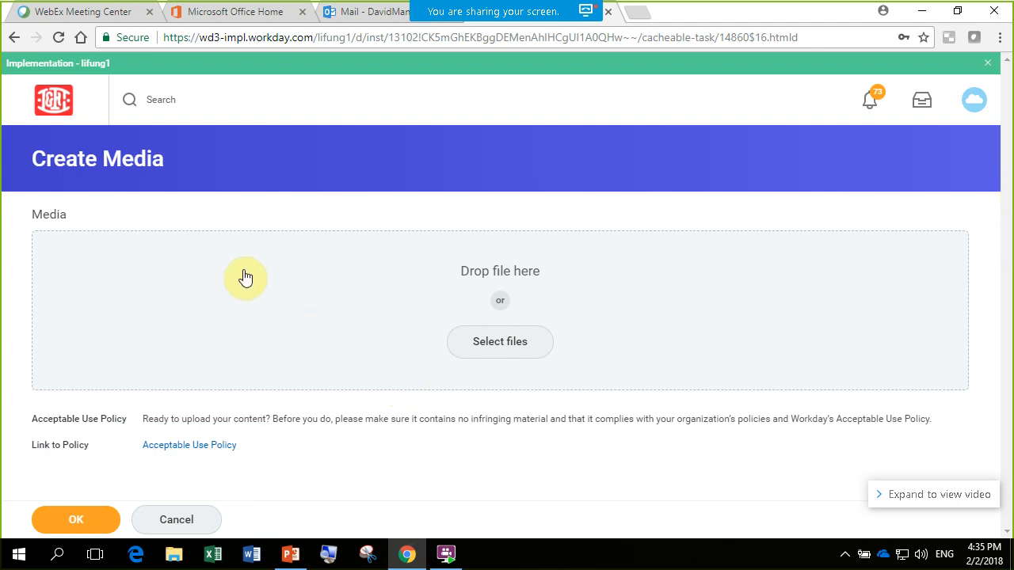
{"action": "left_click", "coordinate": [491, 343]}
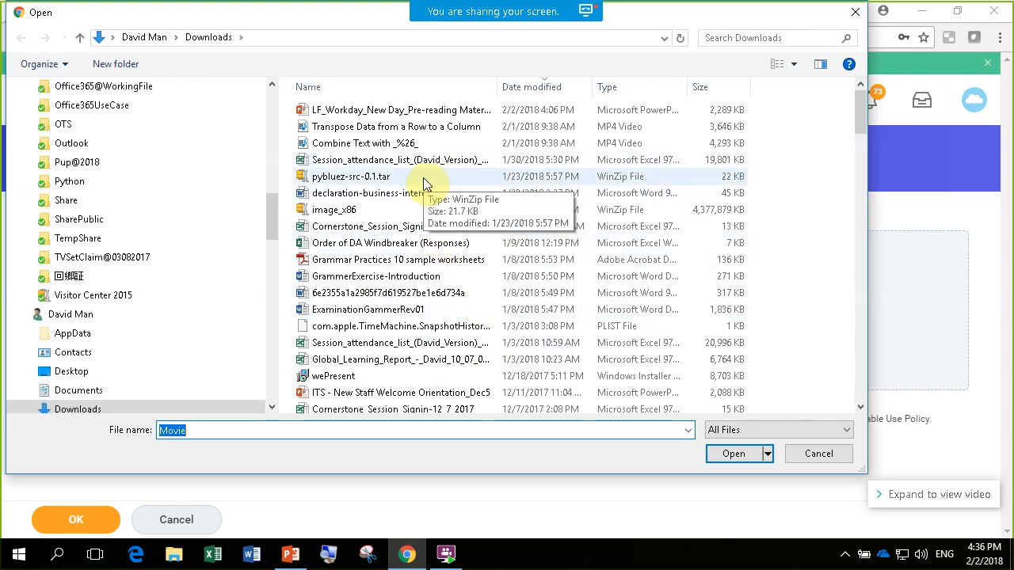
{"action": "left_click", "coordinate": [854, 14]}
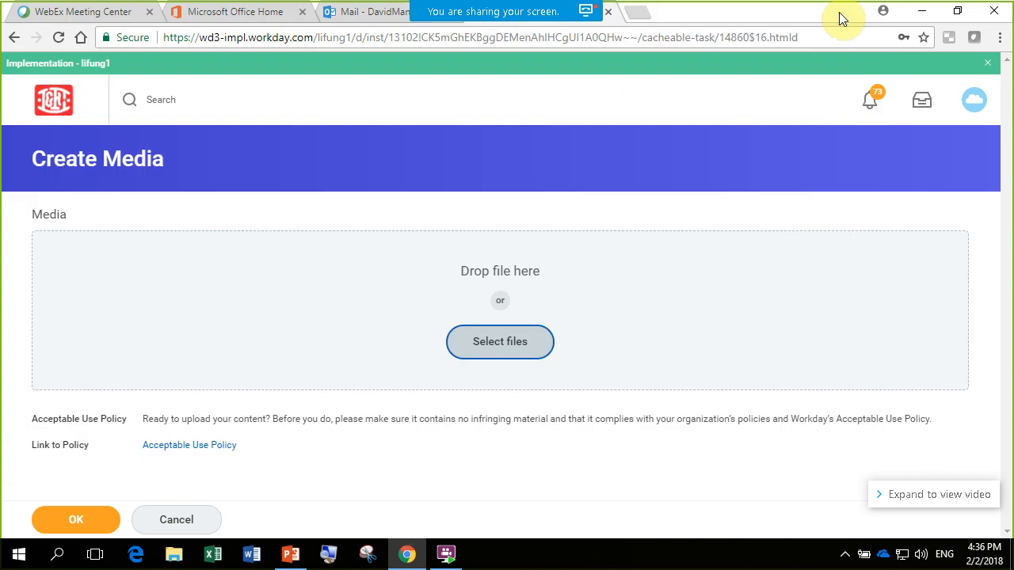
{"action": "left_click", "coordinate": [195, 507]}
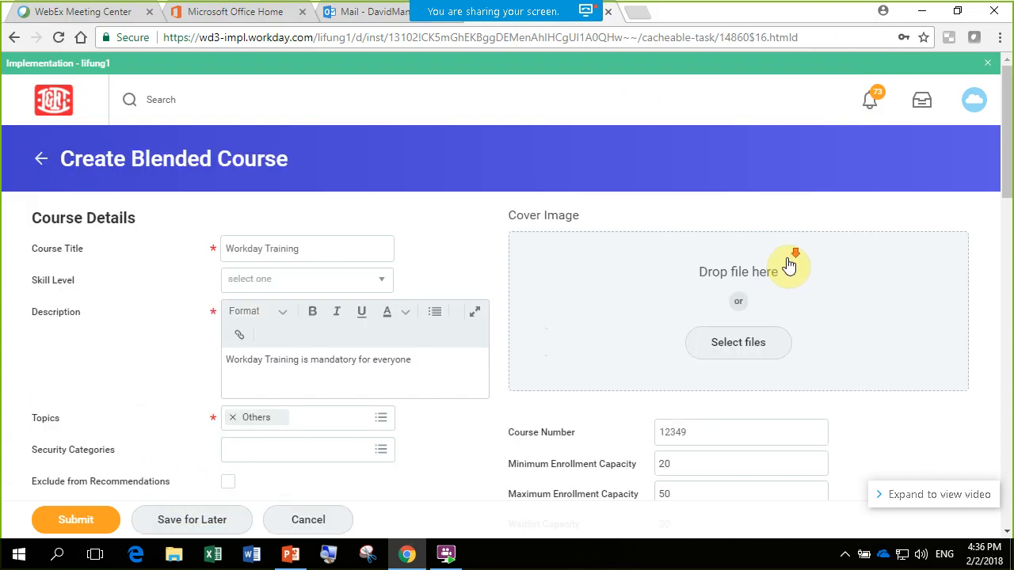
- Attach the document Dummy Doc.pdf to the Media lesson and set the lesson title to Introduction
{"action": "scroll", "coordinate": [792, 265], "scroll_direction": "down", "scroll_amount": 20}
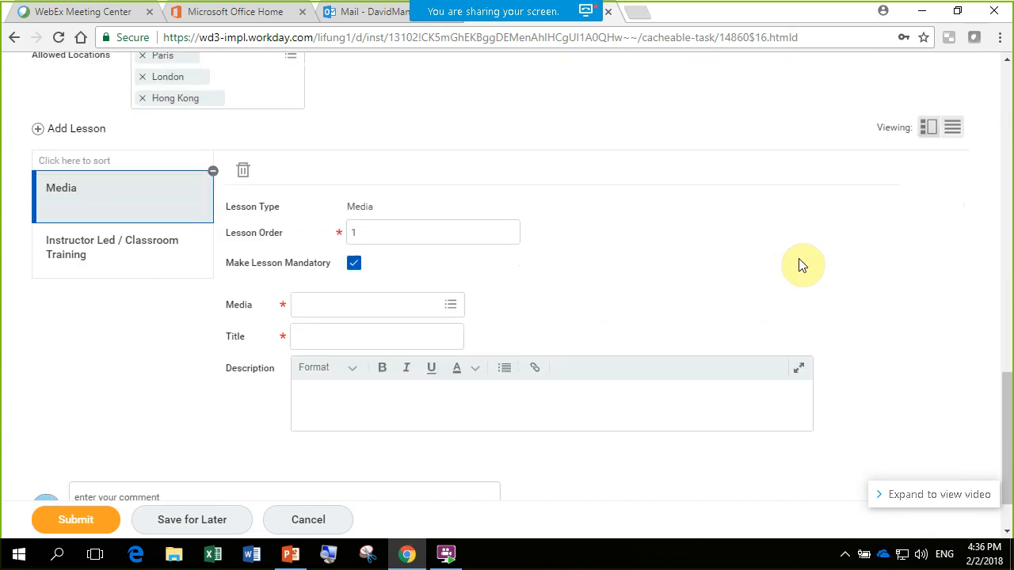
{"action": "scroll", "coordinate": [798, 265], "scroll_direction": "down", "scroll_amount": 1}
{"action": "left_click", "coordinate": [422, 250]}
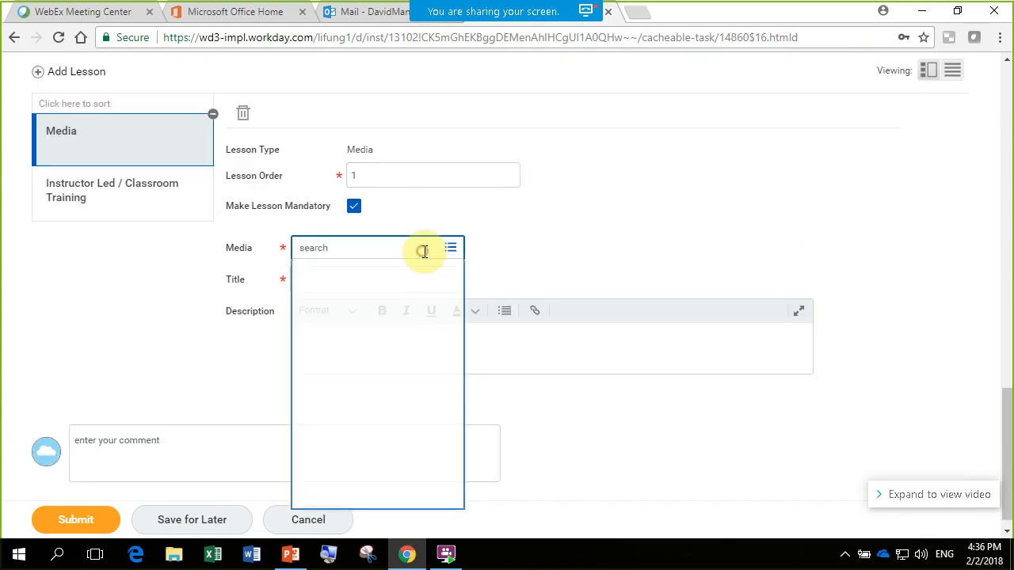
{"action": "left_click", "coordinate": [385, 350]}
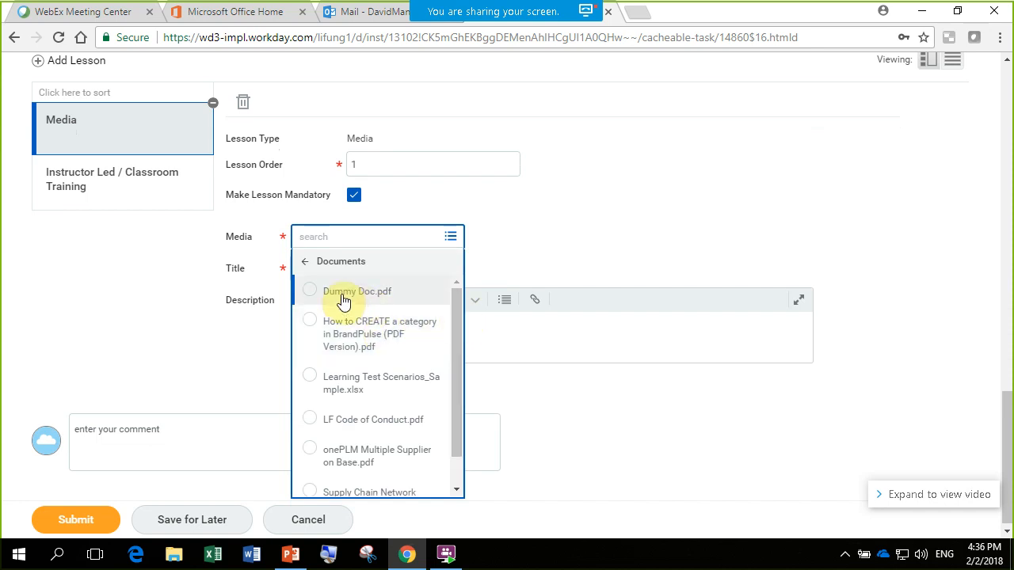
{"action": "left_click", "coordinate": [343, 297]}
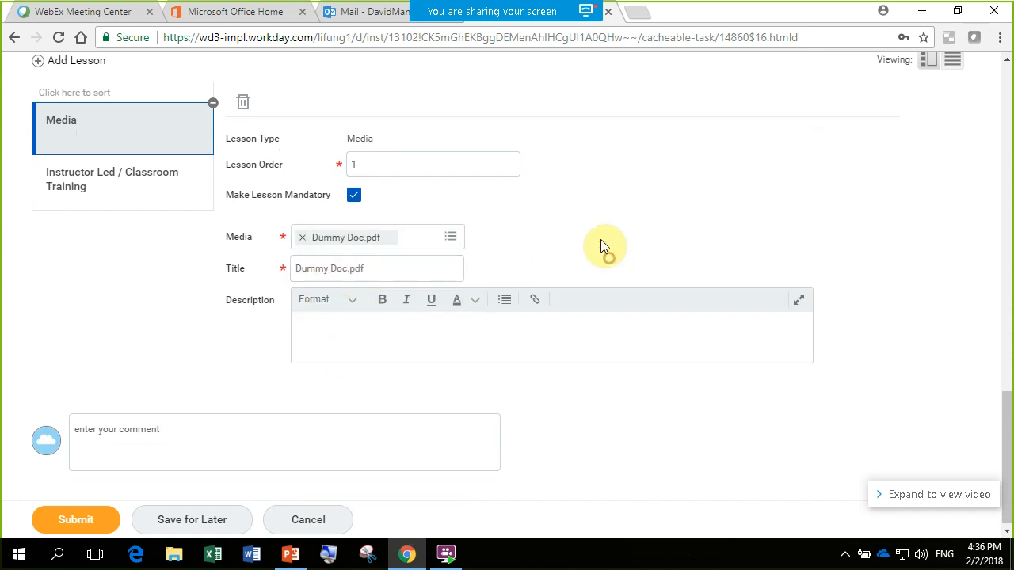
{"action": "left_click_drag", "start_coordinate": [366, 267], "coordinate": [234, 260]}
{"action": "key", "text": "BackSpace"}
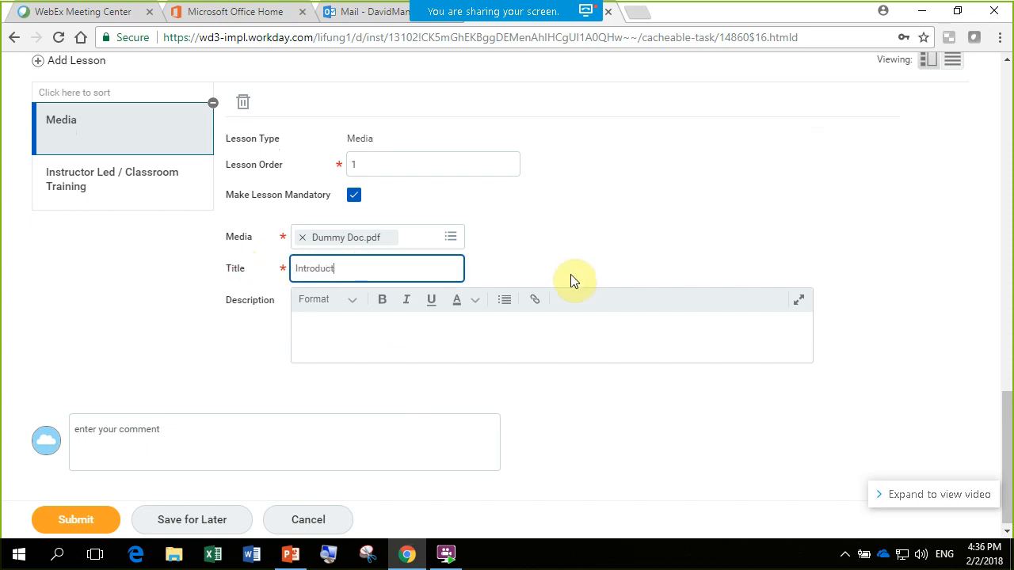
{"action": "left_click", "coordinate": [586, 228]}
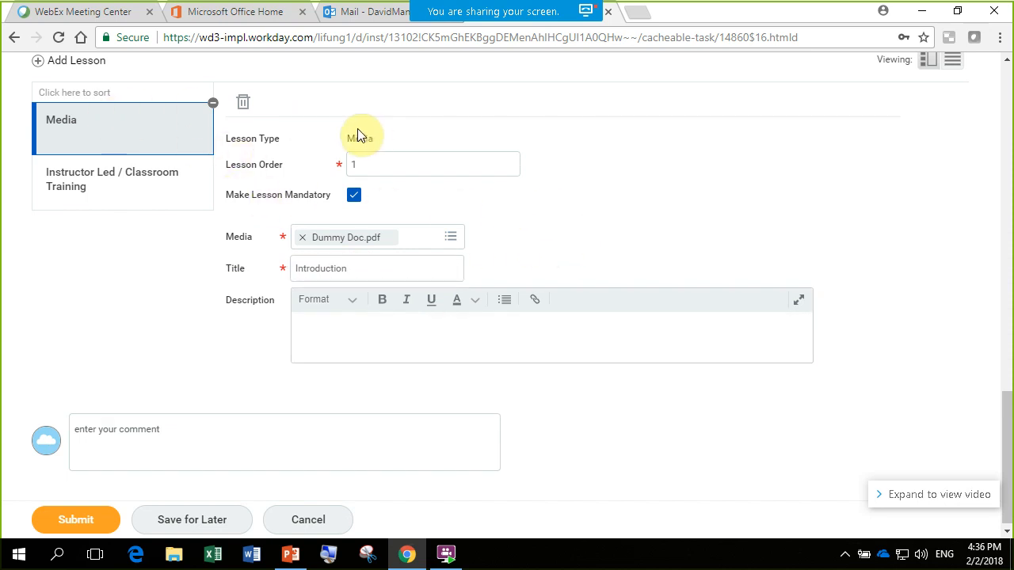
- Set the lesson order of the Instructor Led / Classroom Training lesson to 2, and submit the blended course
{"action": "left_click", "coordinate": [124, 174]}
{"action": "left_click_drag", "start_coordinate": [380, 164], "coordinate": [338, 167]}
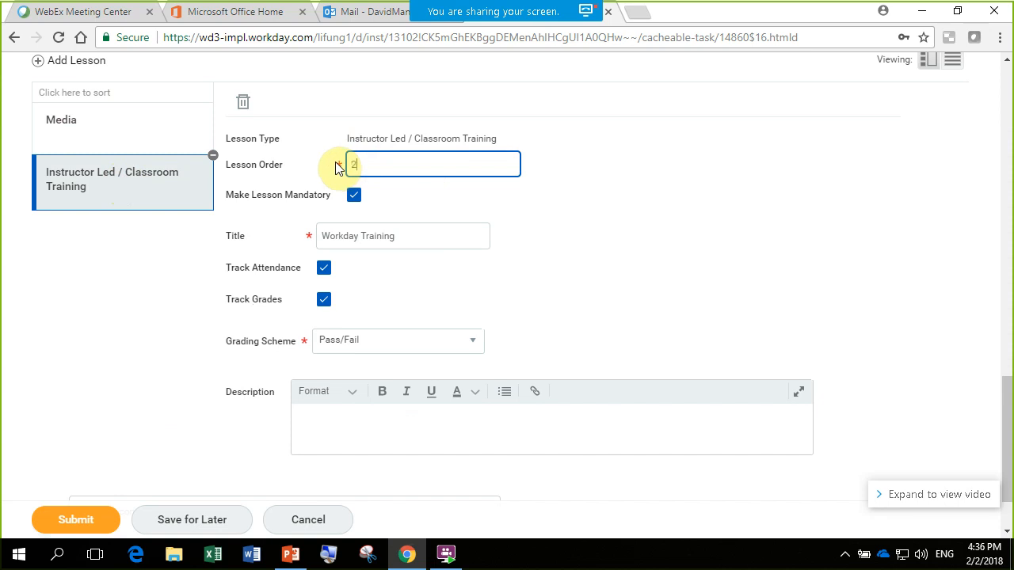
{"action": "left_click", "coordinate": [638, 221]}
{"action": "mouse_move", "coordinate": [1004, 401]}
{"action": "left_mouse_down"}
{"action": "mouse_move", "coordinate": [1008, 423]}
{"action": "mouse_move", "coordinate": [1007, 397]}
{"action": "left_mouse_up"}
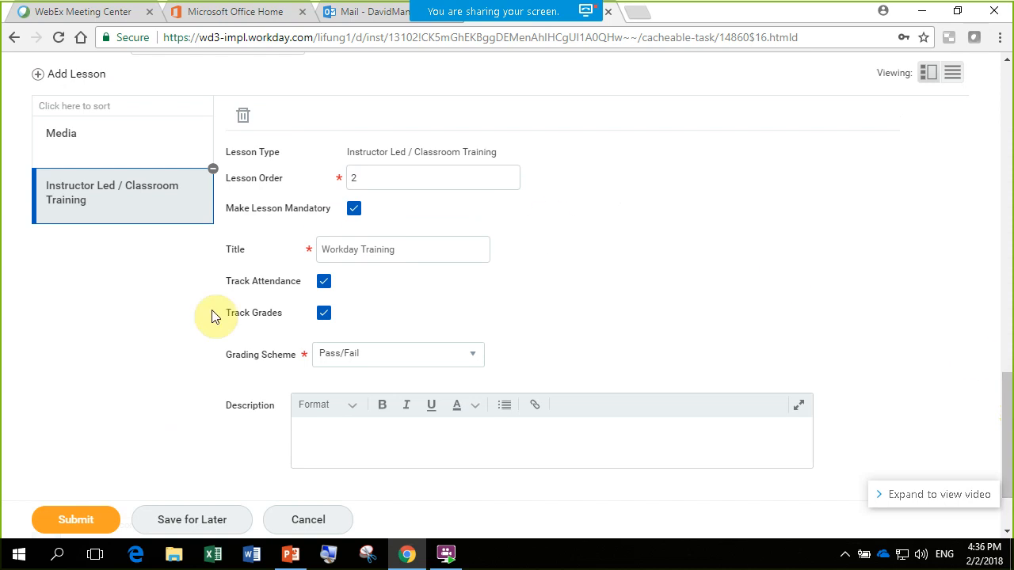
{"action": "left_click", "coordinate": [77, 520]}
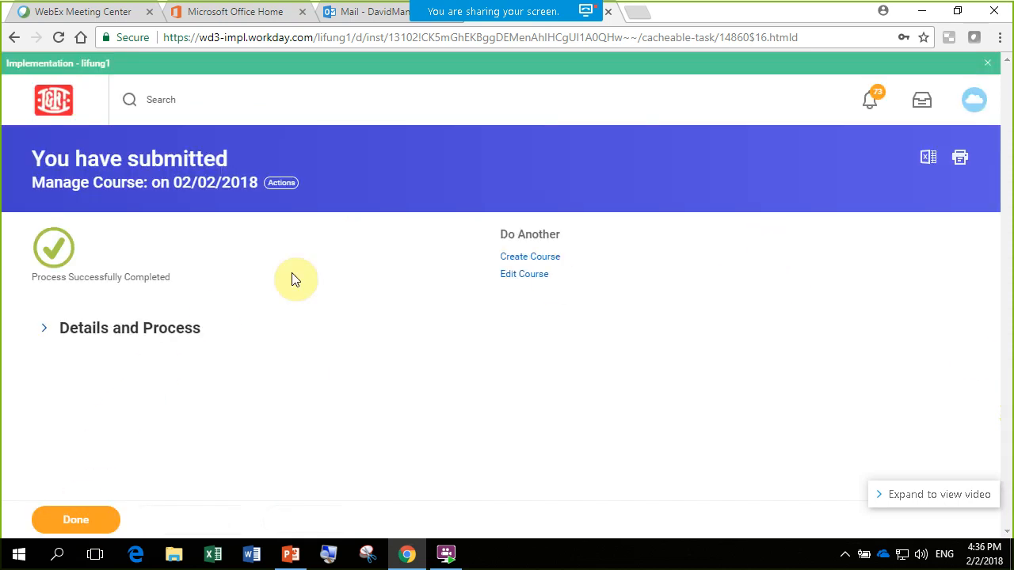
{"action": "left_click", "coordinate": [76, 520]}
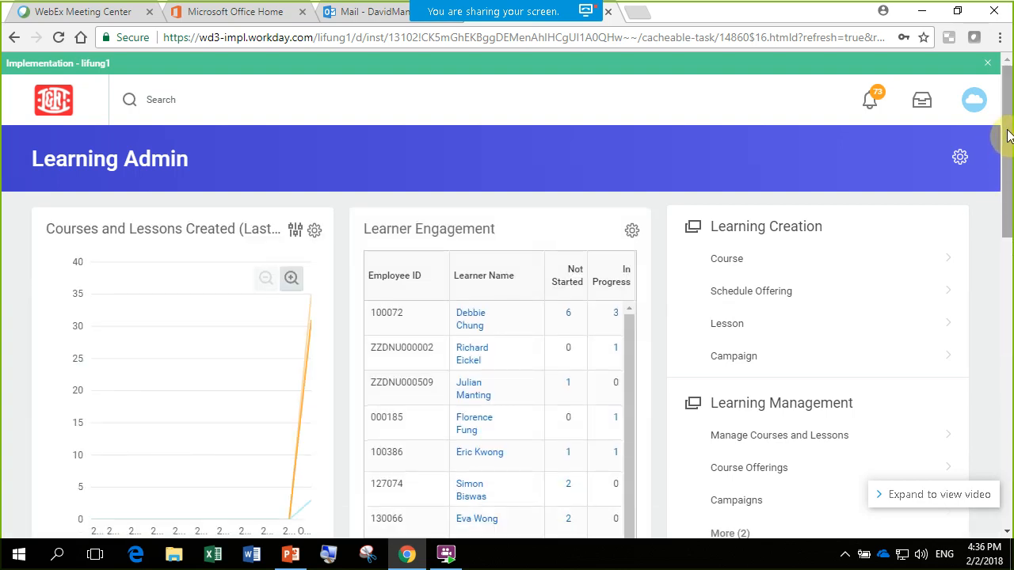
- Start Schedule Offering, search the courses for "workday training" and open the Workday Training course
{"action": "left_click_drag", "start_coordinate": [1008, 135], "coordinate": [1007, 153]}
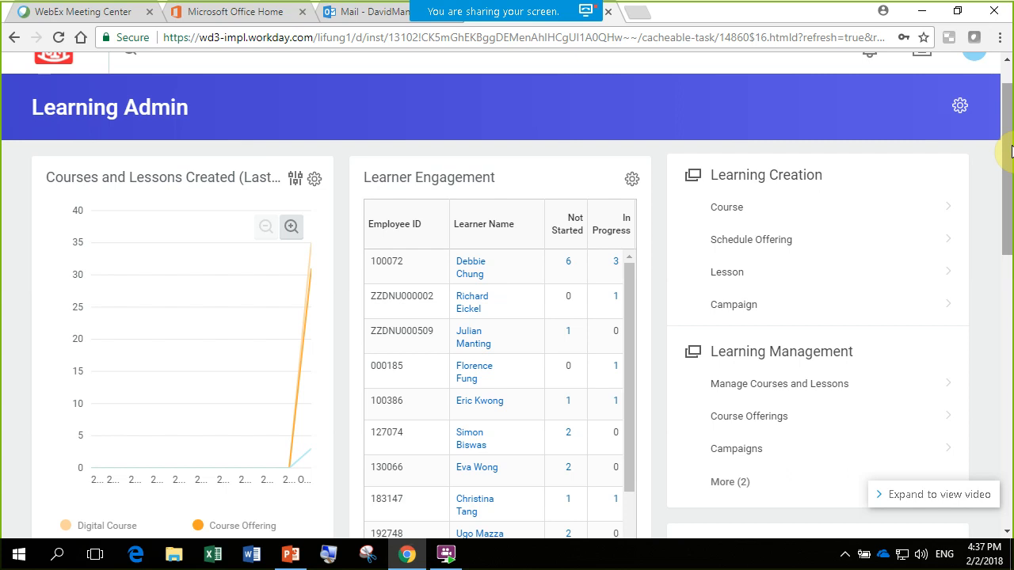
{"action": "left_click_drag", "start_coordinate": [1009, 109], "coordinate": [1010, 130]}
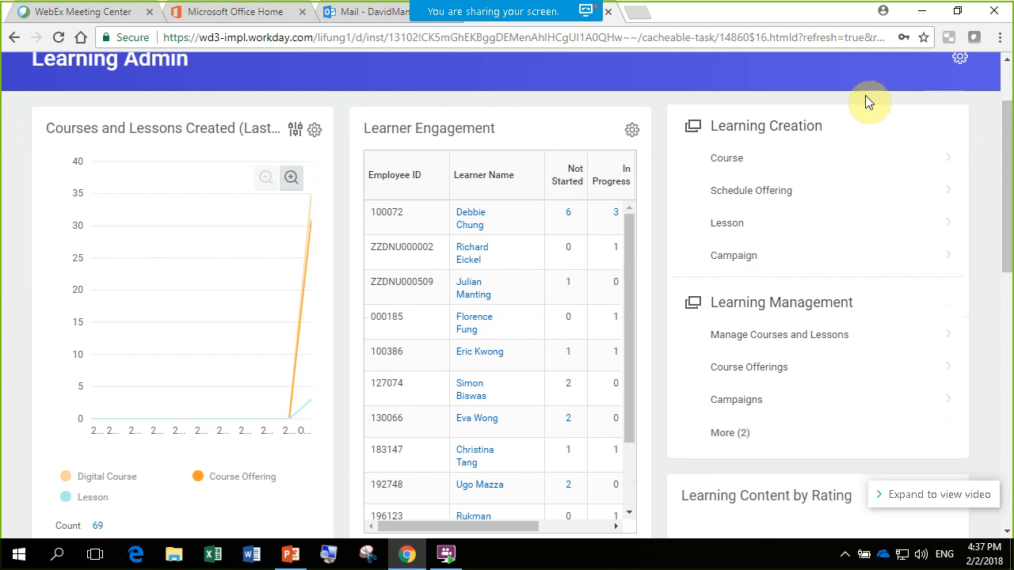
{"action": "left_click", "coordinate": [771, 201]}
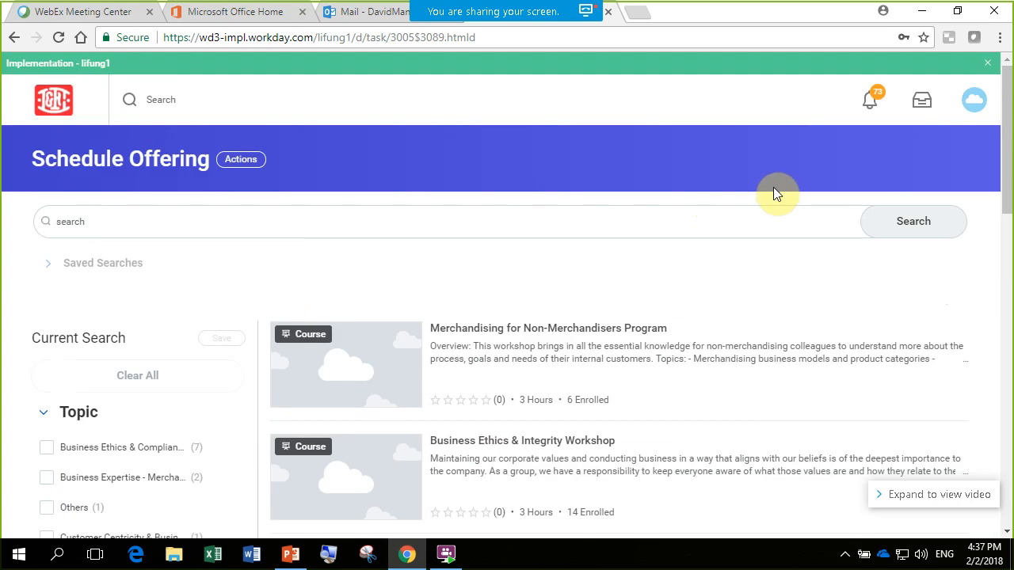
{"action": "left_click", "coordinate": [131, 218]}
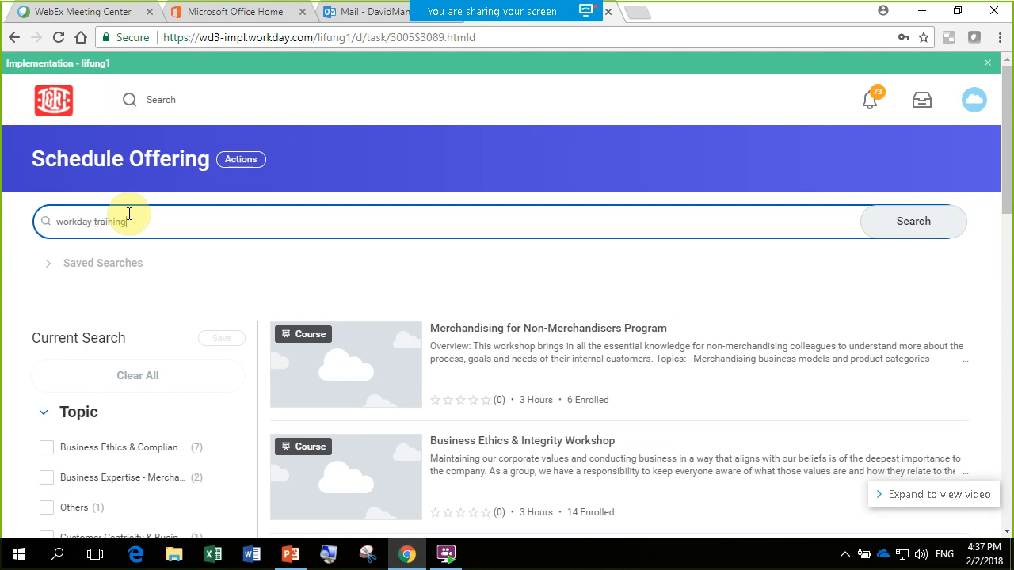
{"action": "key", "text": "Return"}
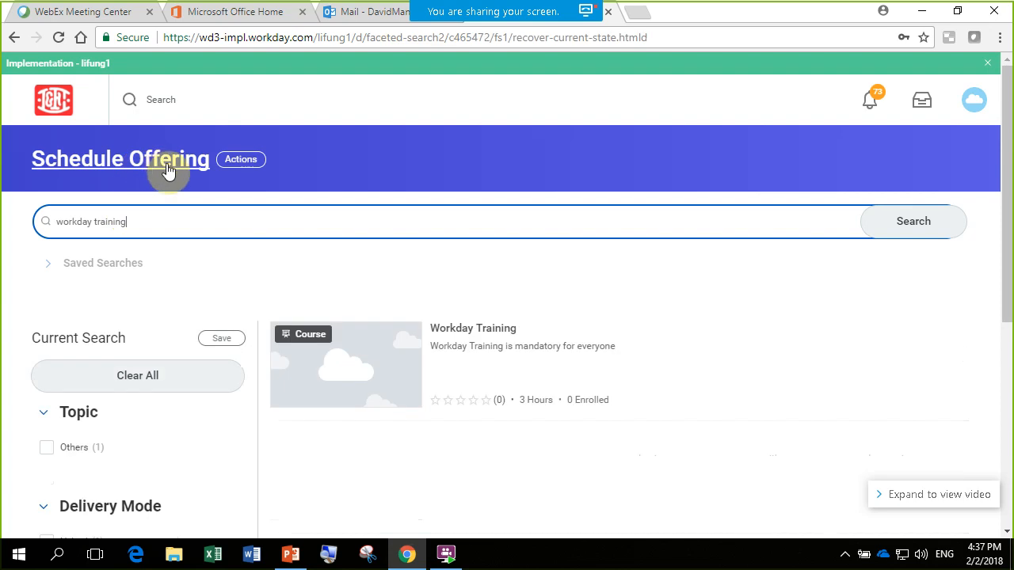
{"action": "left_click_drag", "start_coordinate": [1011, 219], "coordinate": [1003, 267]}
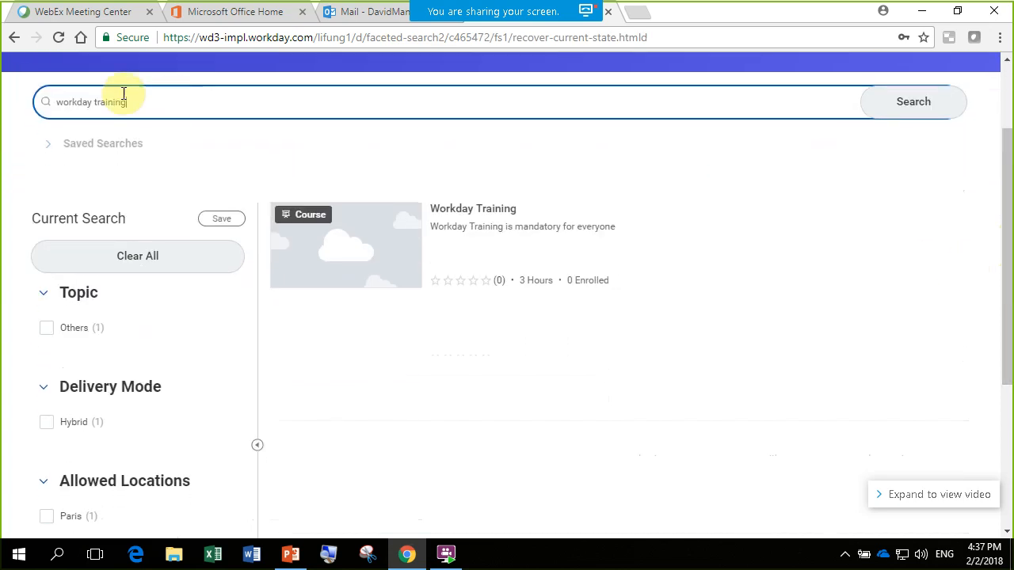
{"action": "left_click", "coordinate": [461, 210]}
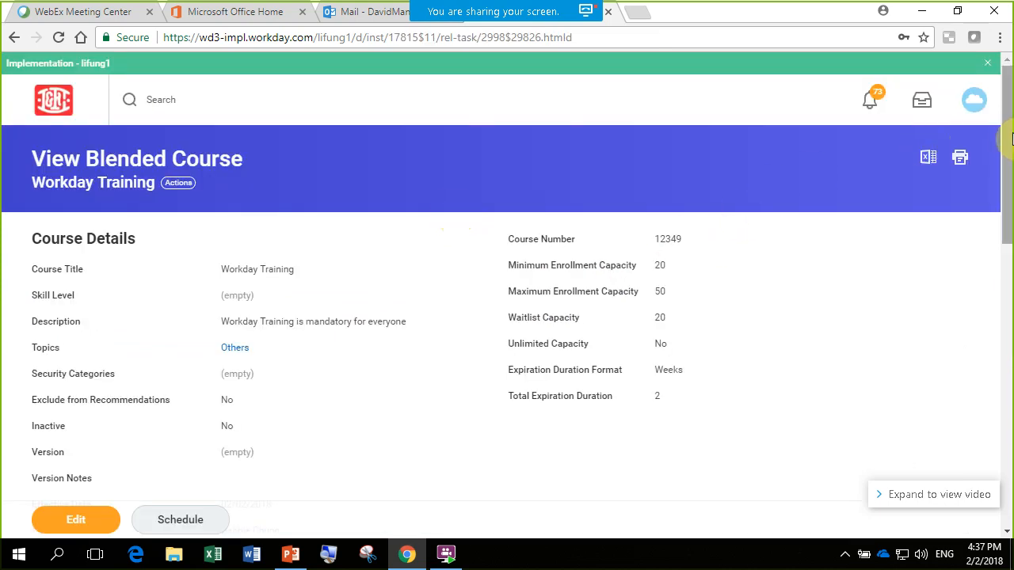
- Review the Workday Training course details and lessons, and start scheduling an offering for the course
{"action": "left_click_drag", "start_coordinate": [1011, 139], "coordinate": [1010, 176]}
{"action": "left_click_drag", "start_coordinate": [1011, 204], "coordinate": [991, 169]}
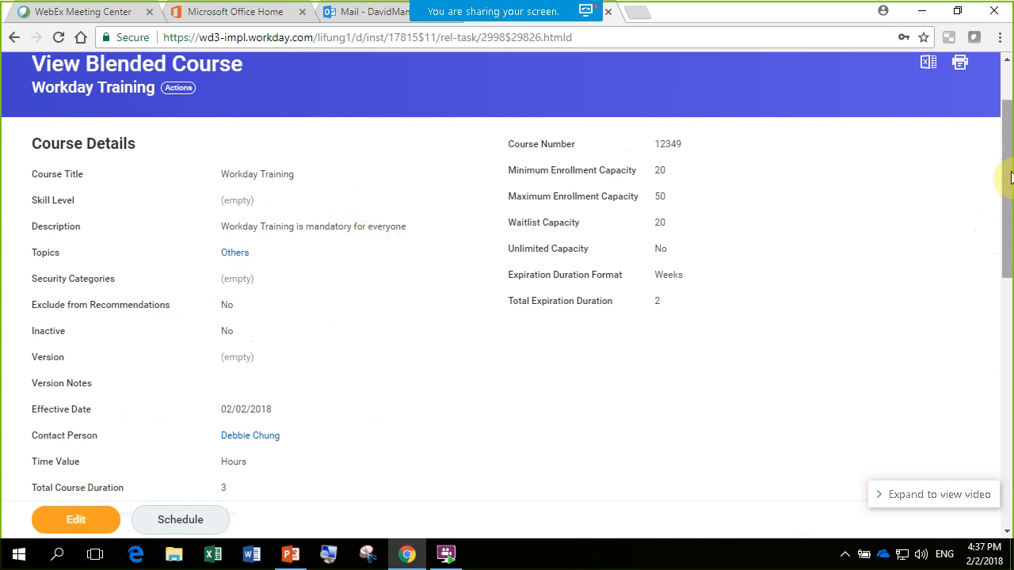
{"action": "left_click_drag", "start_coordinate": [1009, 175], "coordinate": [1010, 278]}
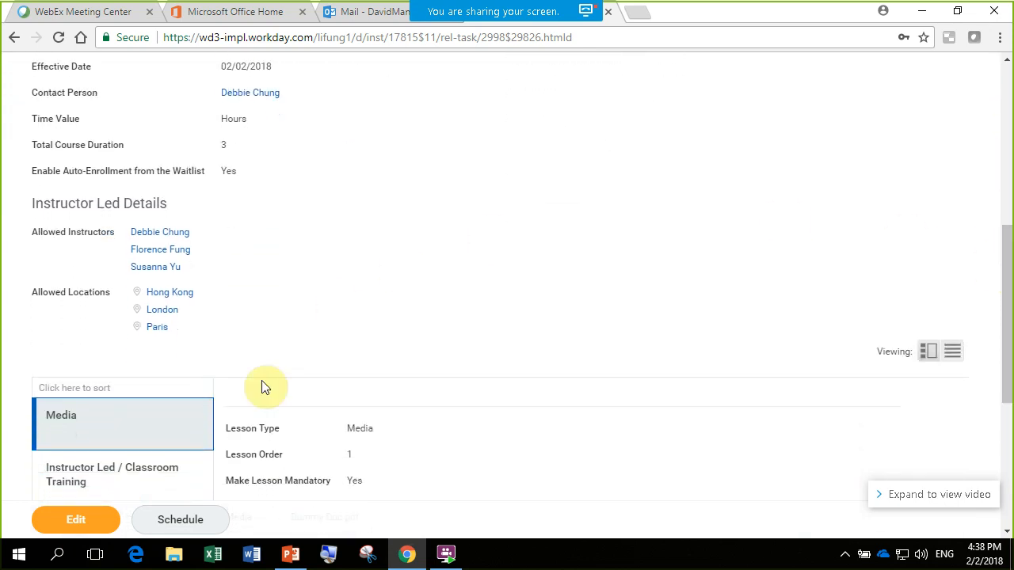
{"action": "left_click", "coordinate": [176, 526]}
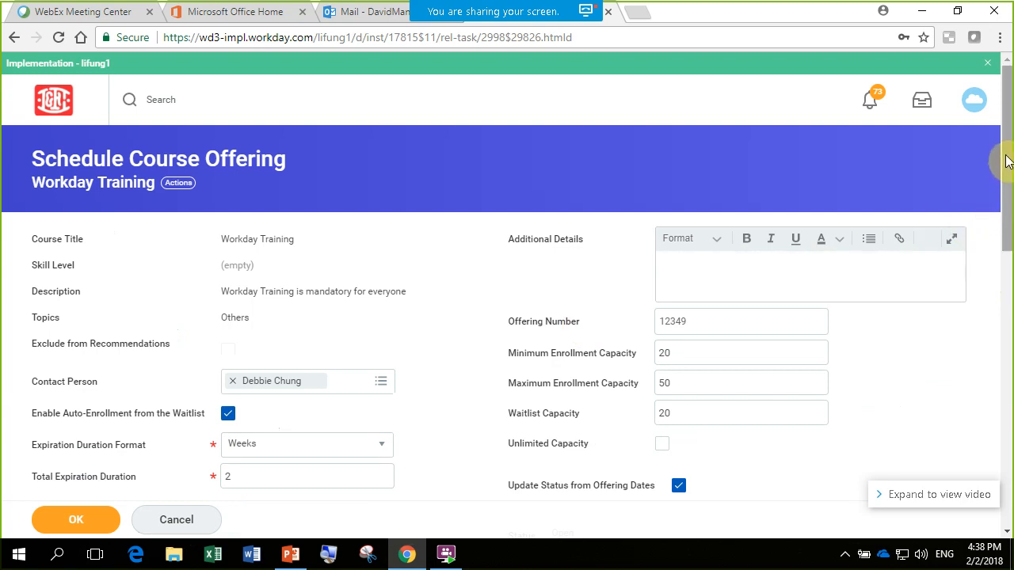
- Assign the second listed allowed instructor as the offering's primary instructor and Hong Kong as its primary location
{"action": "scroll", "coordinate": [1008, 186], "scroll_direction": "down", "scroll_amount": 1}
{"action": "scroll", "coordinate": [1008, 187], "scroll_direction": "down", "scroll_amount": 1}
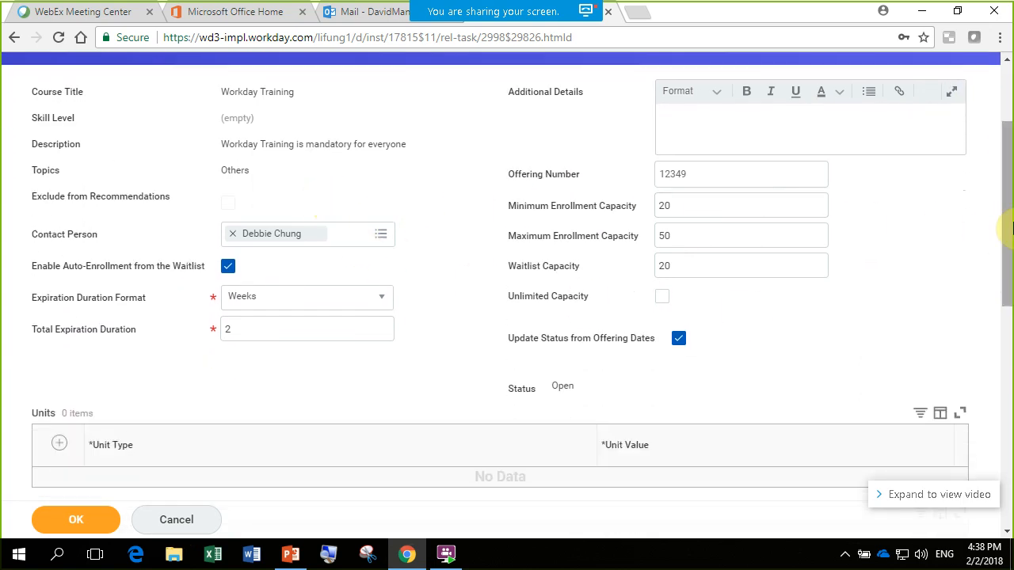
{"action": "left_click_drag", "start_coordinate": [1007, 198], "coordinate": [1007, 425]}
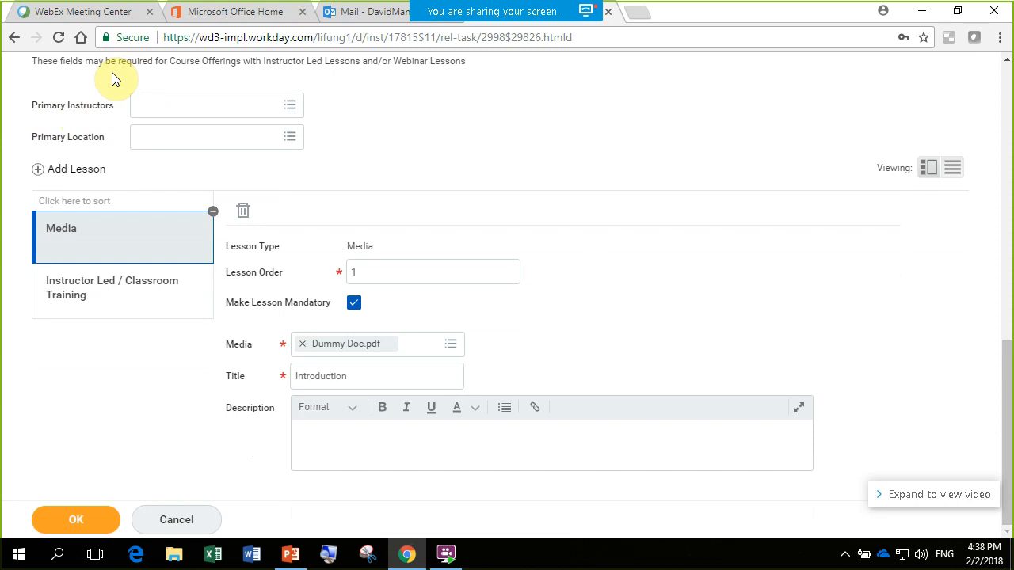
{"action": "left_click", "coordinate": [290, 113]}
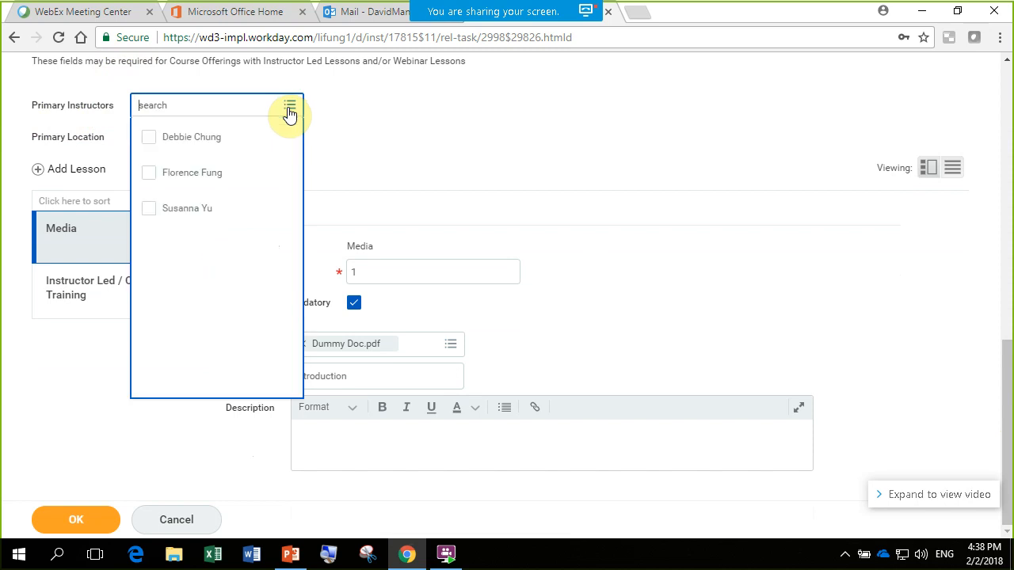
{"action": "left_click", "coordinate": [149, 181]}
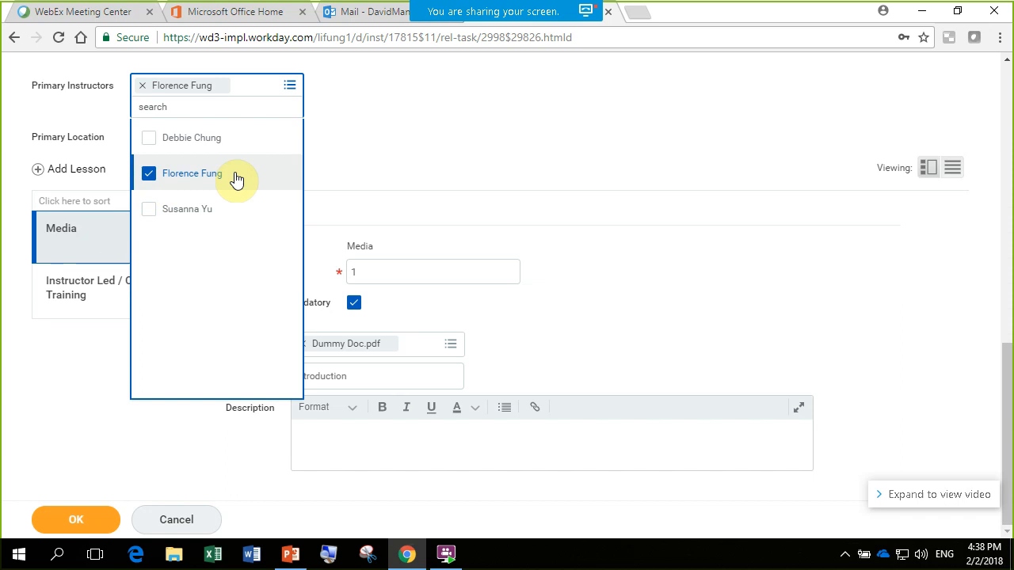
{"action": "left_click", "coordinate": [497, 152]}
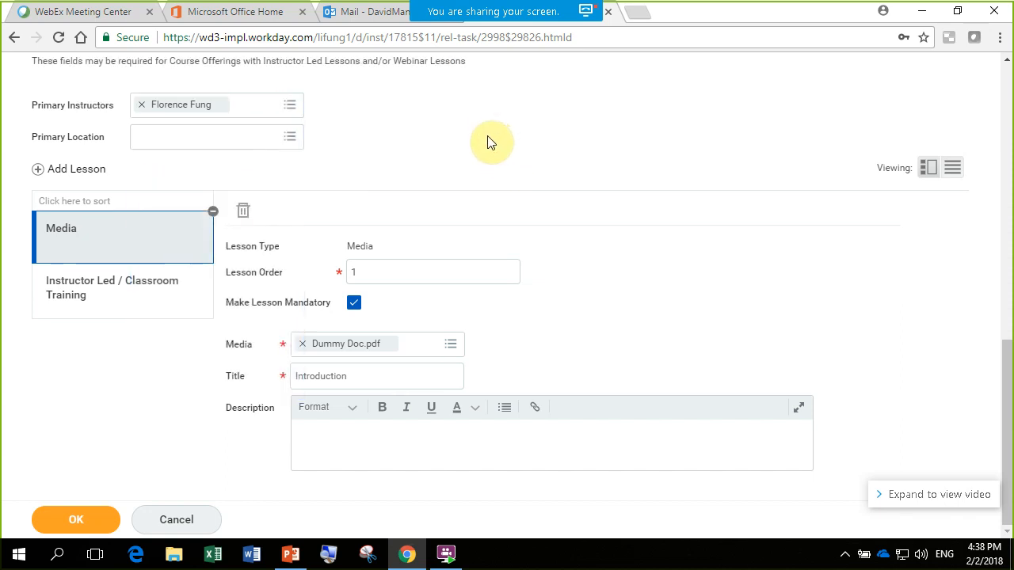
{"action": "left_click", "coordinate": [296, 141]}
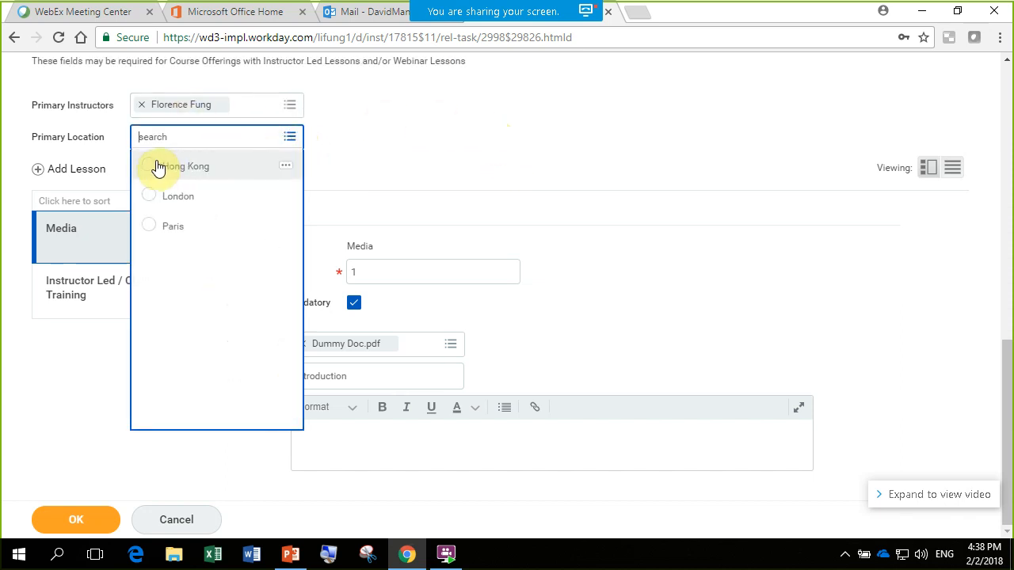
{"action": "left_click", "coordinate": [156, 168]}
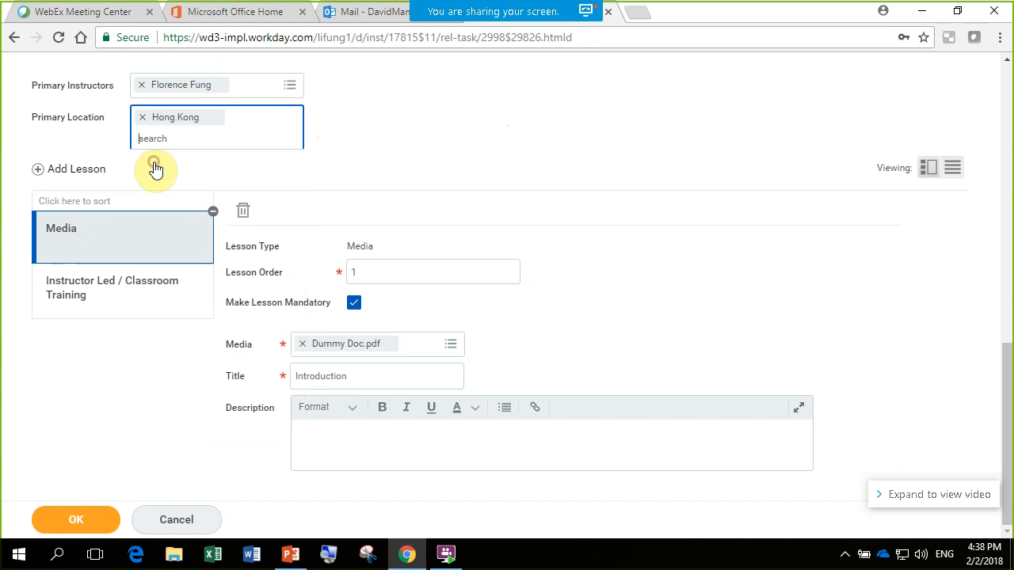
{"action": "left_click", "coordinate": [476, 141]}
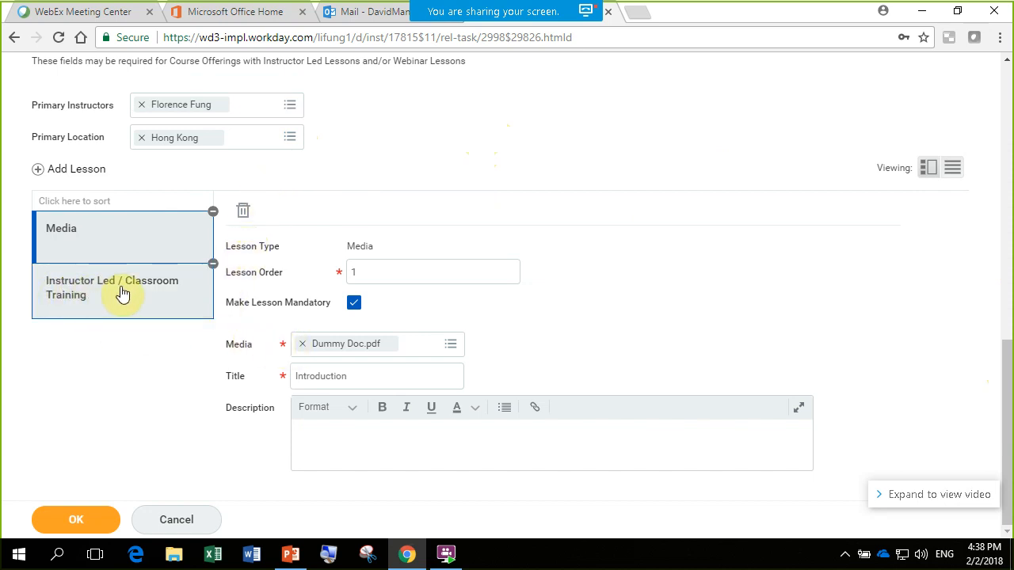
- For the Instructor Led / Classroom Training lesson, select the same person as instructor and set the location to Hong Kong
{"action": "left_click", "coordinate": [147, 276]}
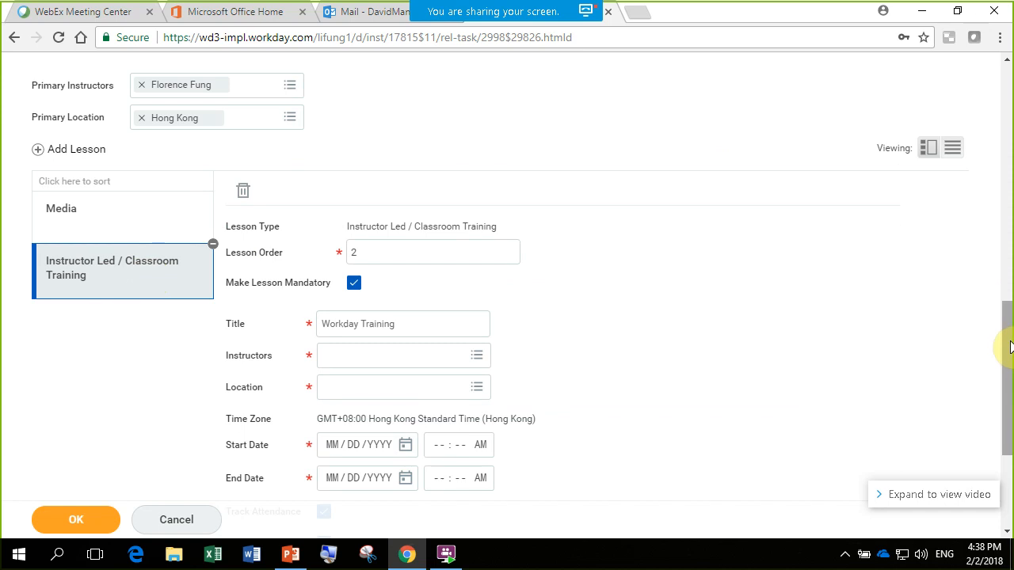
{"action": "left_click_drag", "start_coordinate": [1005, 344], "coordinate": [1012, 396]}
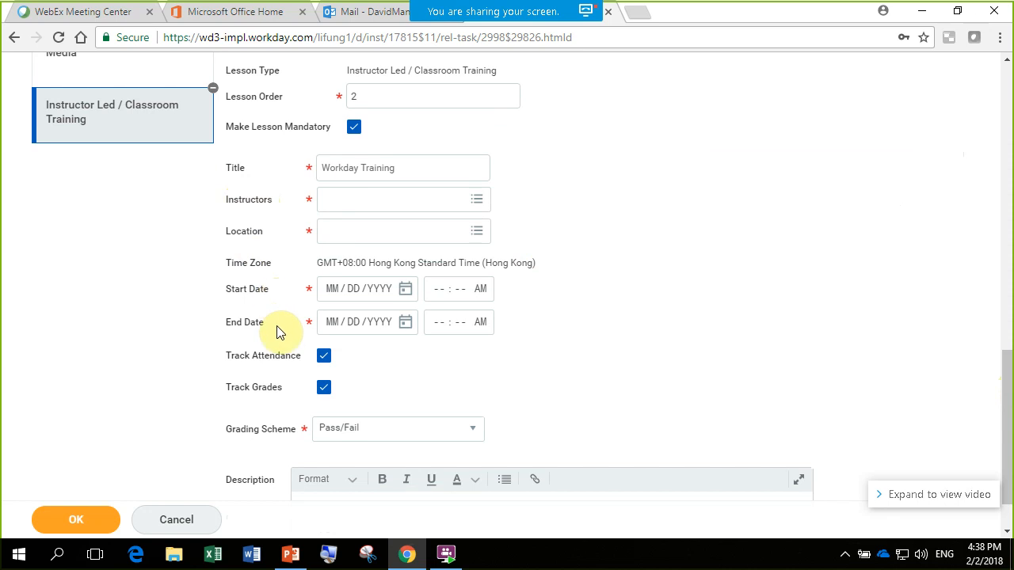
{"action": "left_click", "coordinate": [394, 201]}
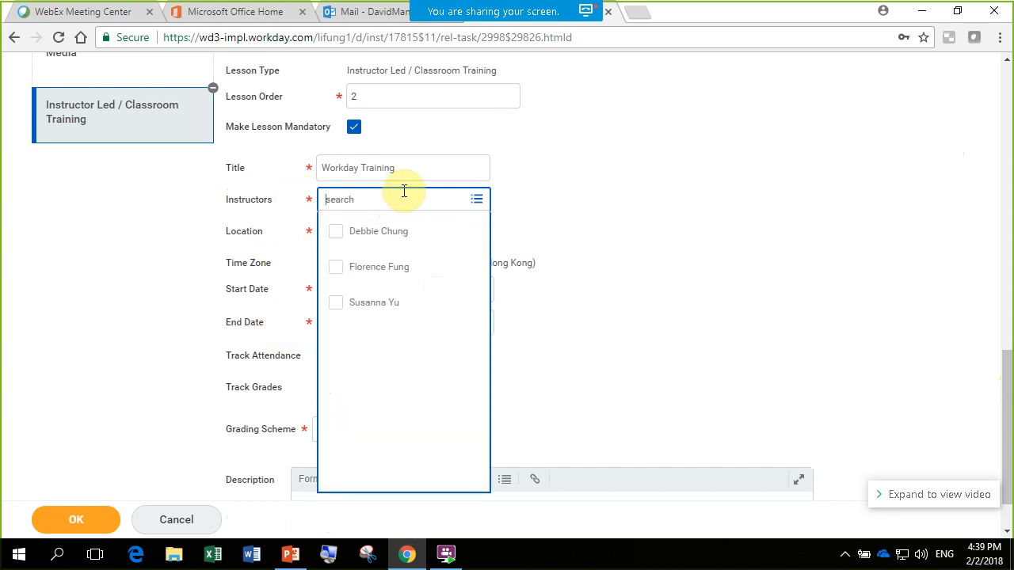
{"action": "left_click", "coordinate": [377, 271]}
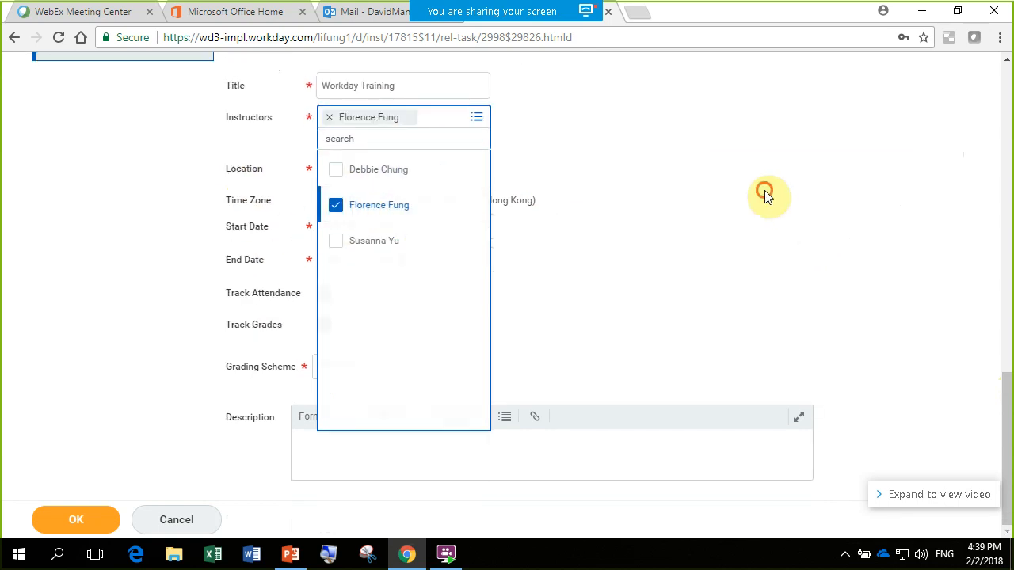
{"action": "left_click", "coordinate": [765, 196]}
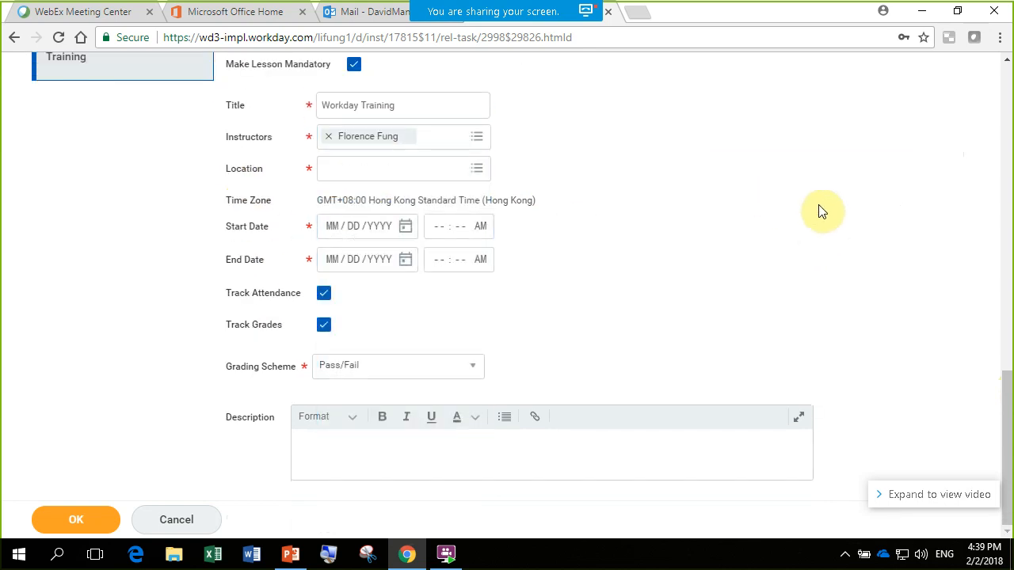
{"action": "left_click", "coordinate": [478, 170]}
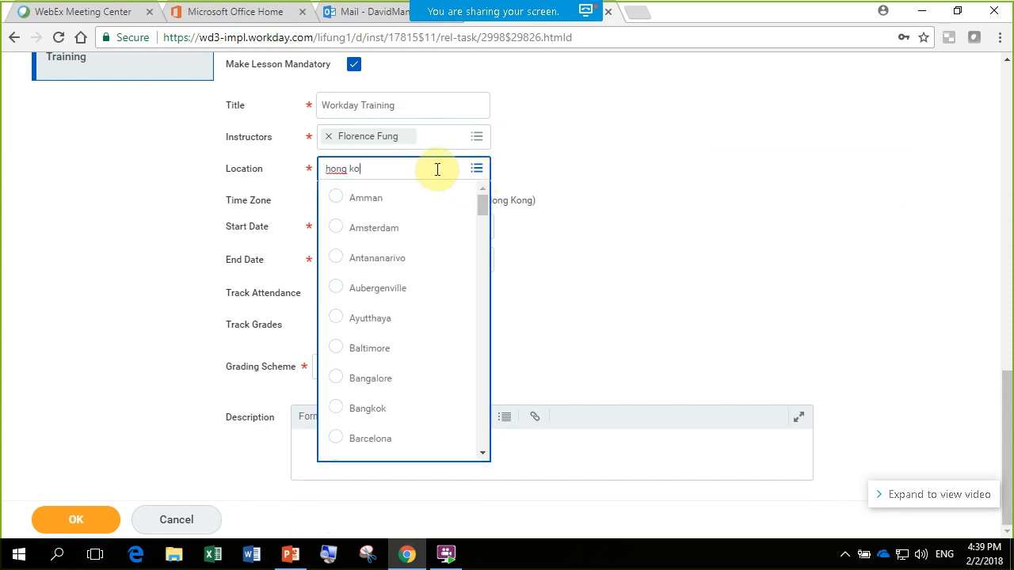
{"action": "key", "text": "Return"}
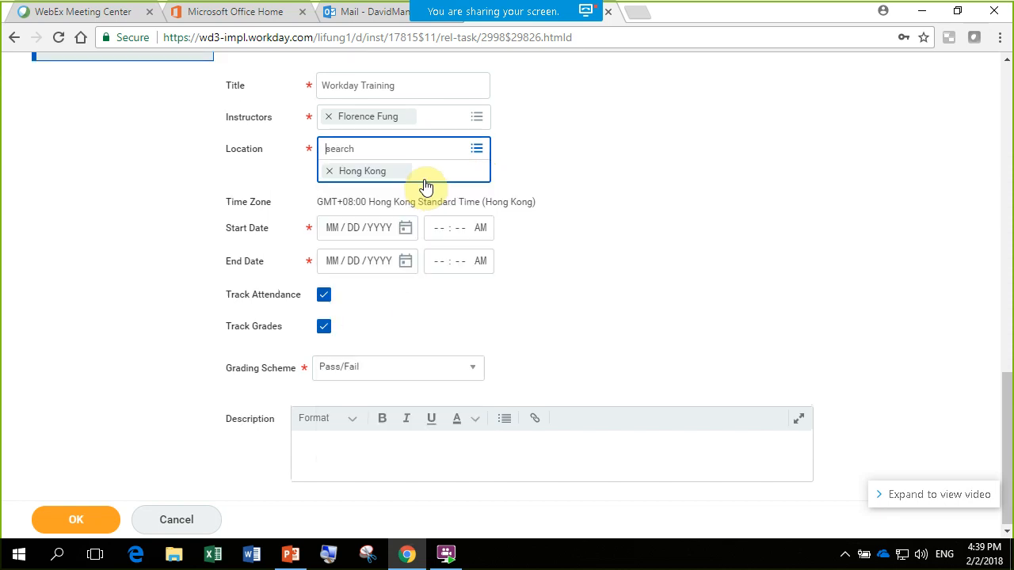
- Set both the start date and the end date of the classroom lesson to 02/08/2018
{"action": "left_click", "coordinate": [711, 187]}
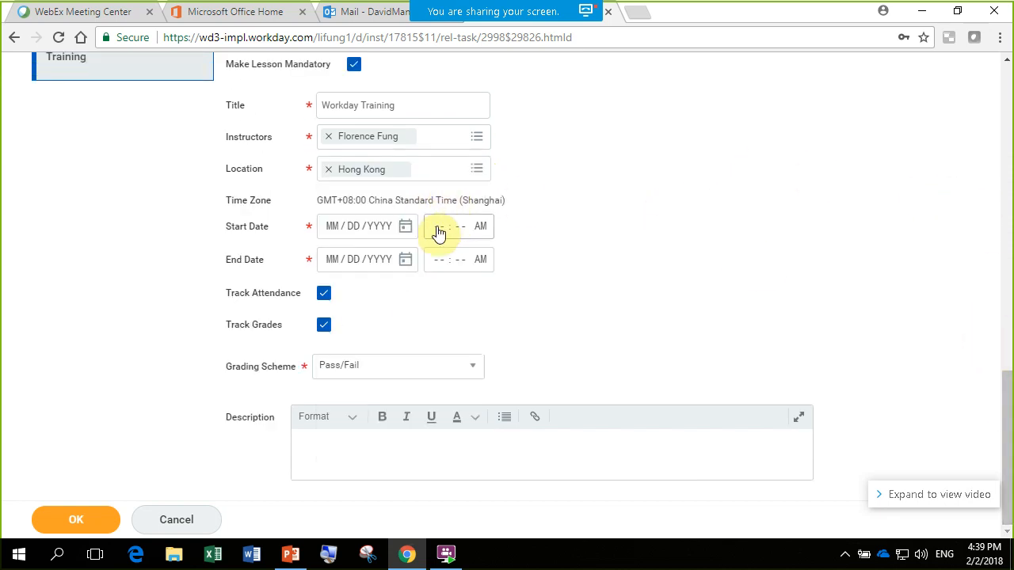
{"action": "left_click", "coordinate": [406, 230]}
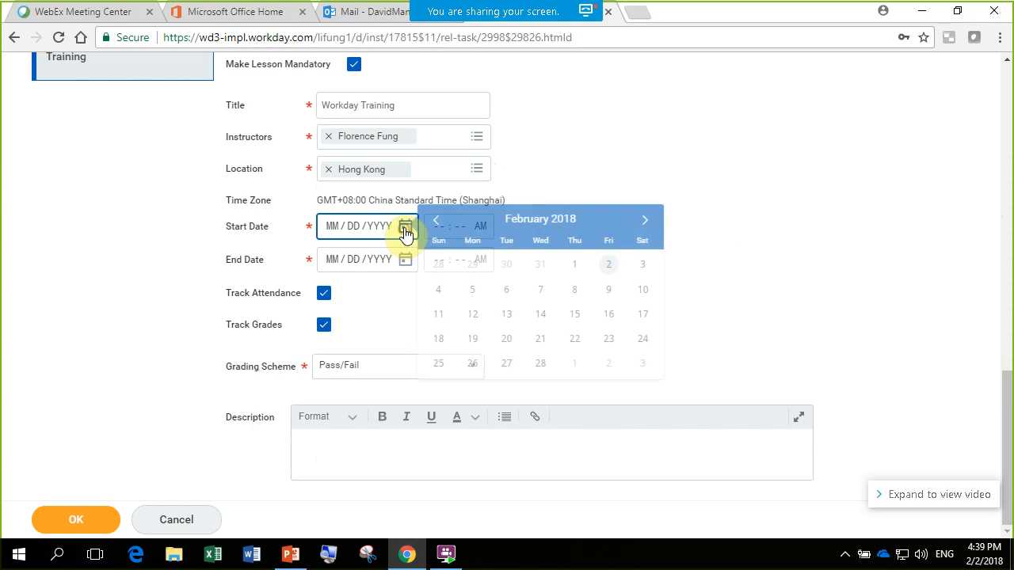
{"action": "left_click", "coordinate": [571, 293]}
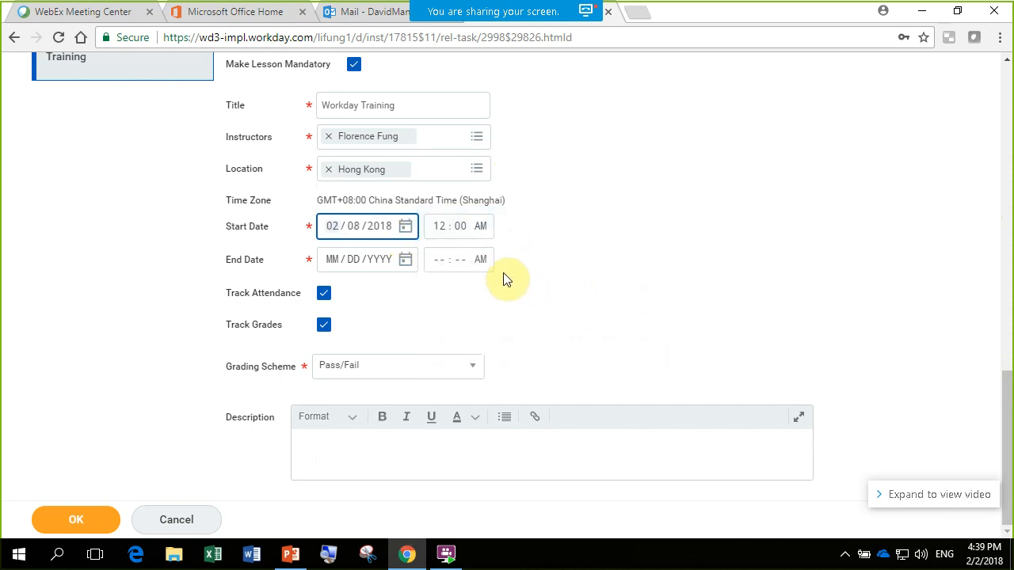
{"action": "left_click", "coordinate": [405, 259]}
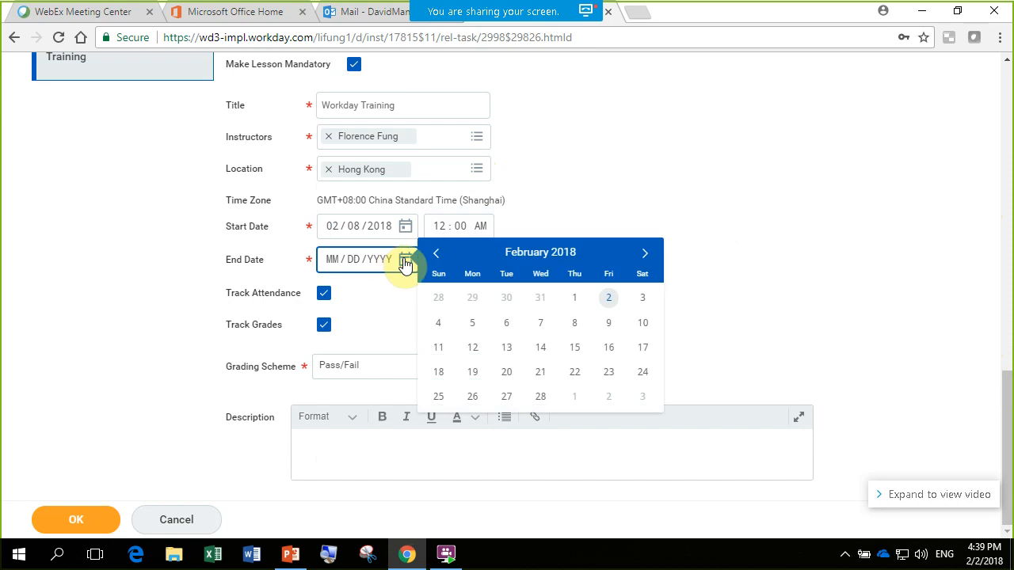
{"action": "left_click", "coordinate": [576, 323]}
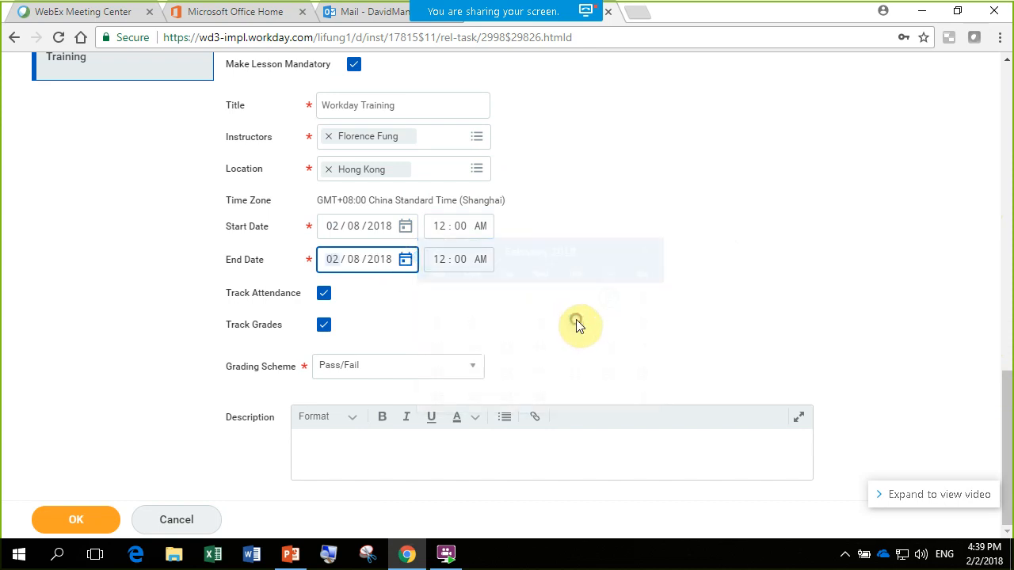
- Set the classroom lesson's start time to 12:00 PM and its end time to 02:00 PM
{"action": "left_click", "coordinate": [444, 258]}
{"action": "left_click", "coordinate": [479, 228]}
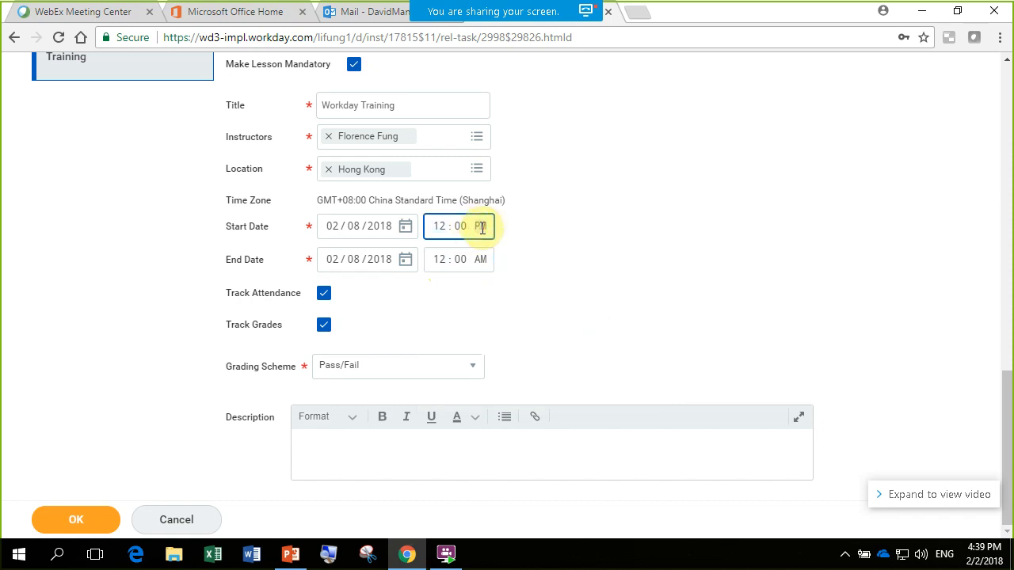
{"action": "left_click", "coordinate": [444, 261]}
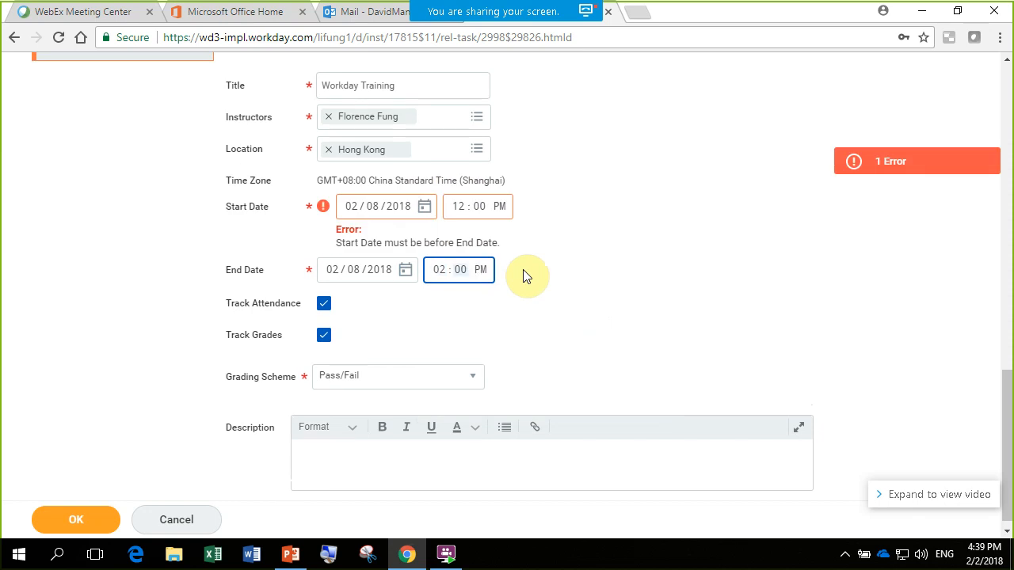
{"action": "left_click", "coordinate": [523, 271]}
- Check the entered offering details, submit the course offering, and review the scheduled offering's overview, contacts and lessons
{"action": "left_click_drag", "start_coordinate": [1010, 432], "coordinate": [1010, 359]}
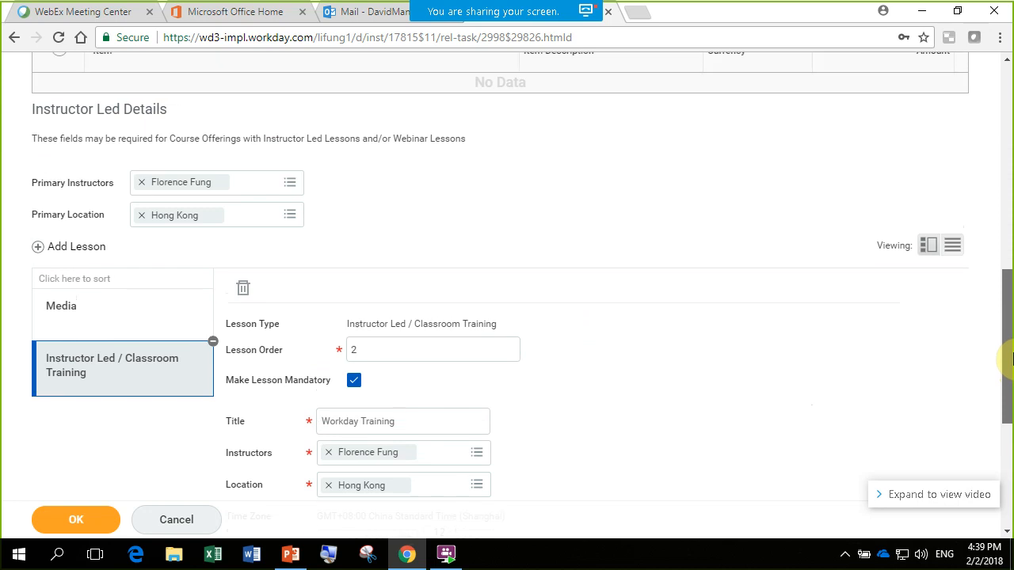
{"action": "scroll", "coordinate": [1002, 372], "scroll_direction": "down", "scroll_amount": 4}
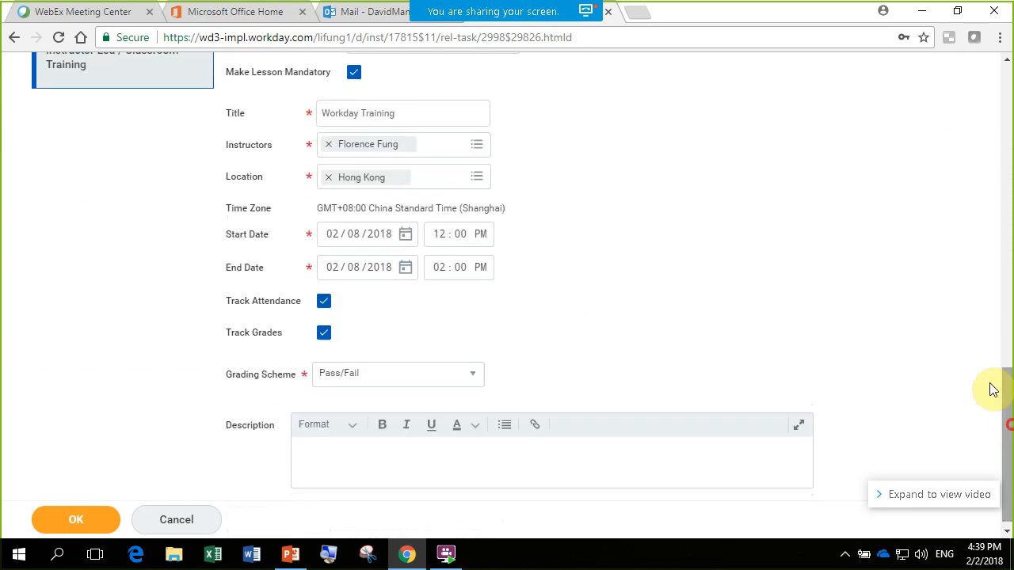
{"action": "left_click", "coordinate": [90, 519]}
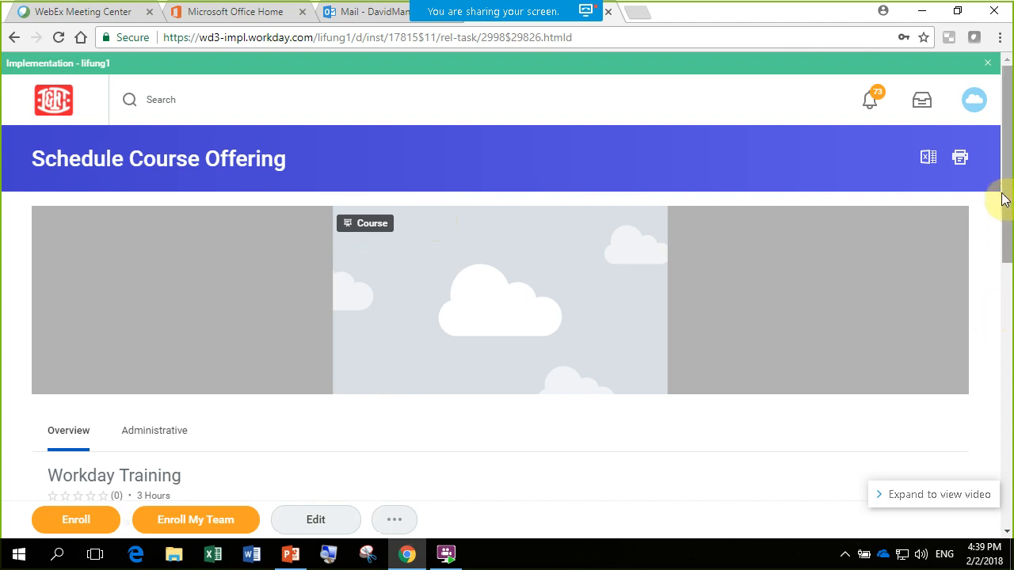
{"action": "scroll", "coordinate": [1003, 199], "scroll_direction": "down", "scroll_amount": 3}
{"action": "scroll", "coordinate": [1007, 315], "scroll_direction": "down", "scroll_amount": 4}
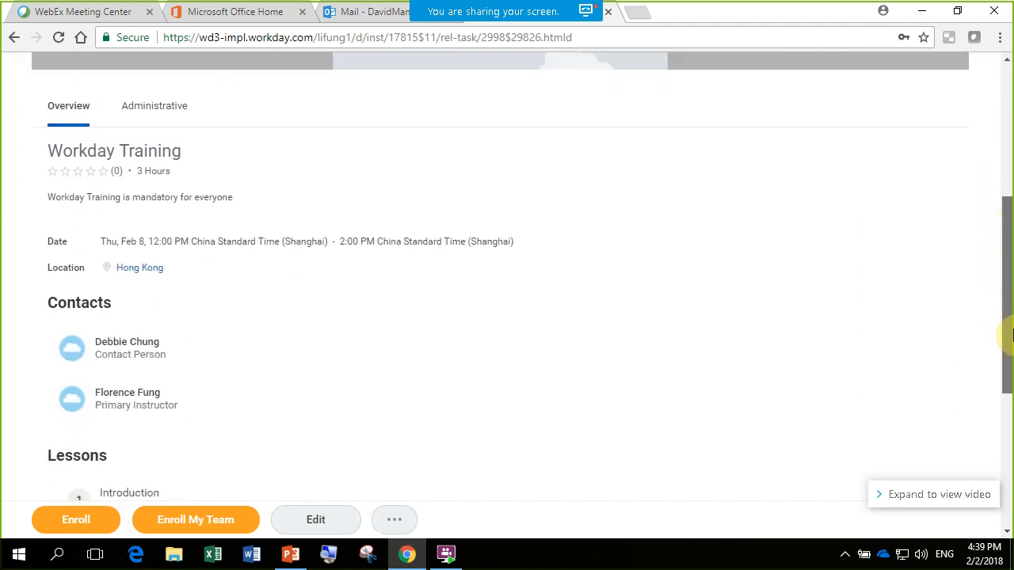
{"action": "left_click_drag", "start_coordinate": [1013, 404], "coordinate": [1012, 293]}
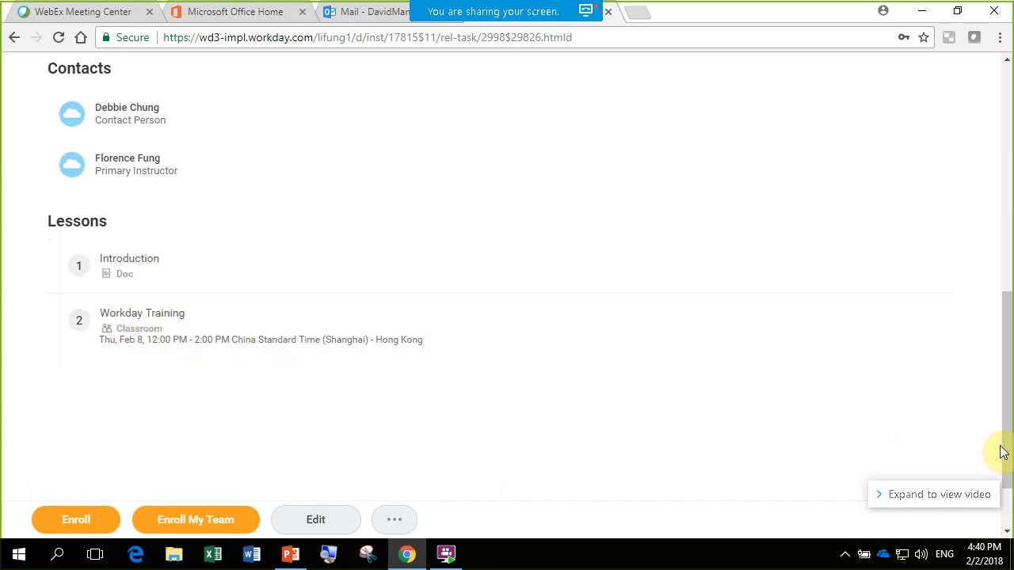
{"action": "left_click_drag", "start_coordinate": [1004, 443], "coordinate": [1007, 188]}
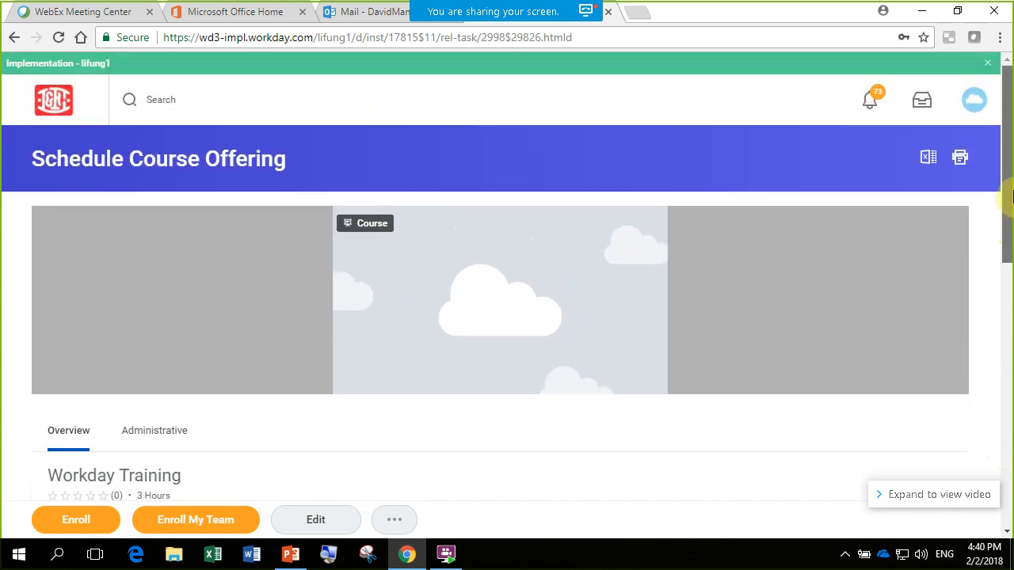
- Return to the home page, open the Learning application and look over its suggested courses and learner course links
{"action": "left_click", "coordinate": [47, 93]}
{"action": "left_click_drag", "start_coordinate": [1008, 147], "coordinate": [1007, 227]}
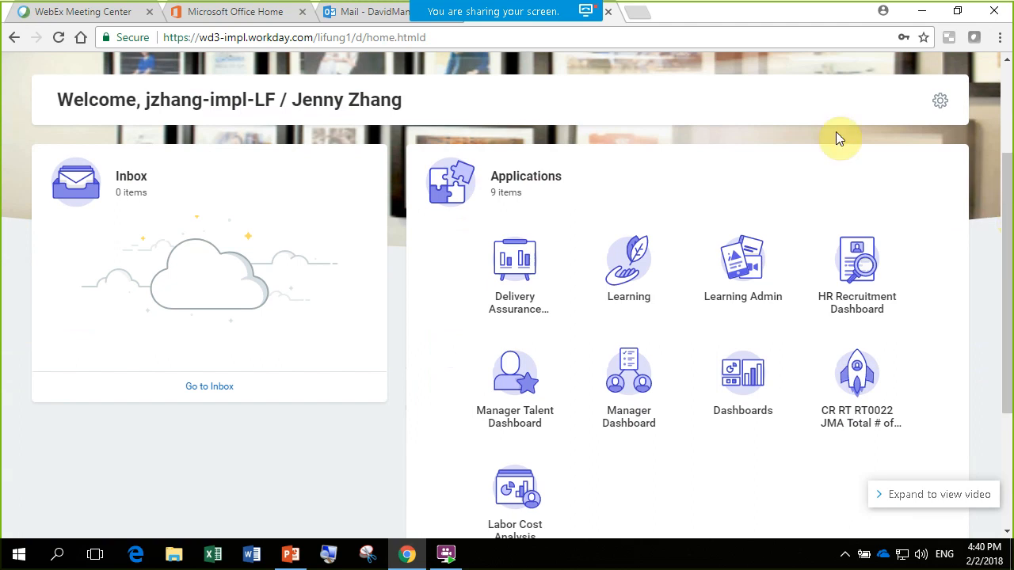
{"action": "left_click", "coordinate": [625, 274]}
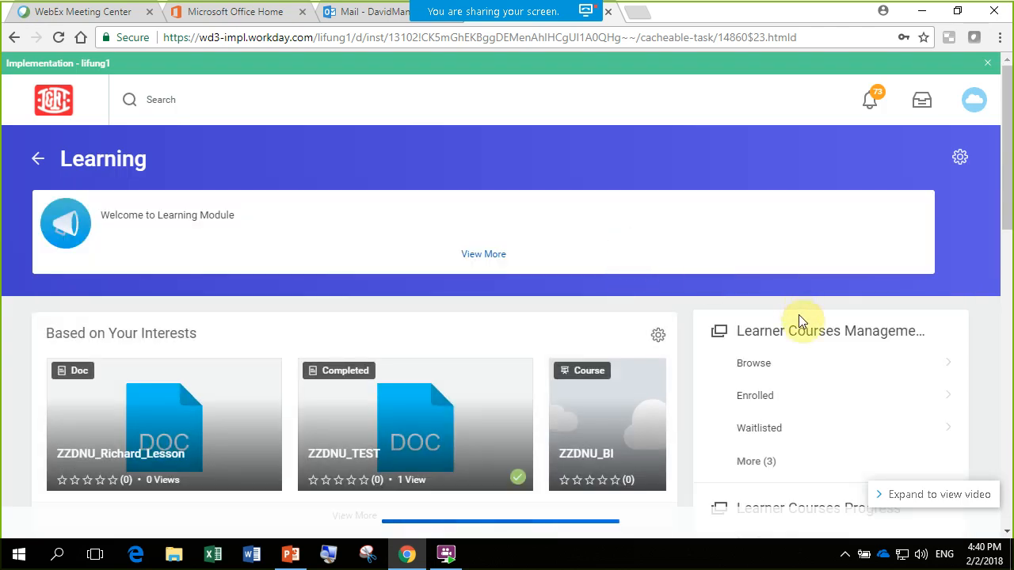
{"action": "left_click", "coordinate": [753, 364]}
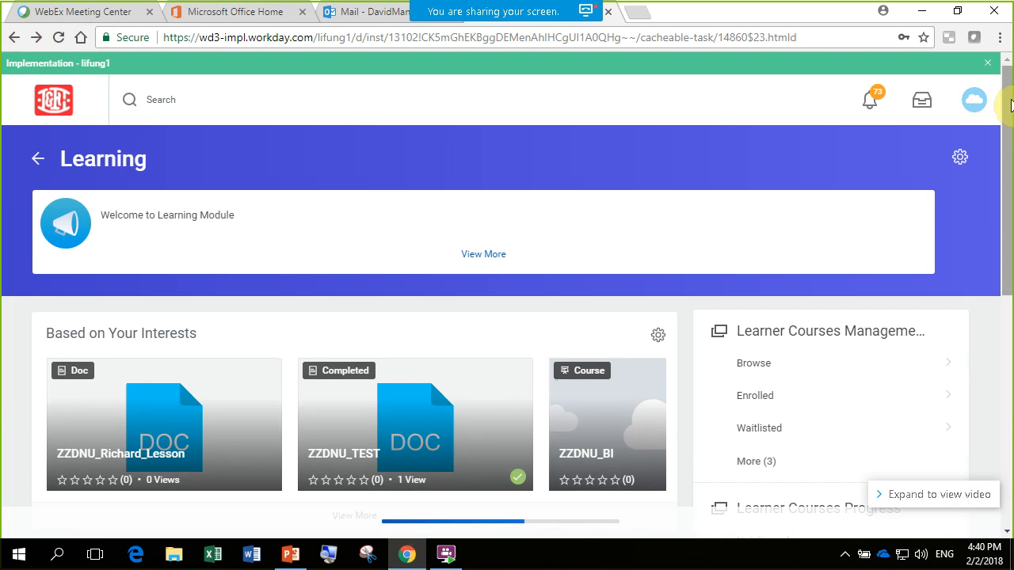
{"action": "left_click_drag", "start_coordinate": [1007, 105], "coordinate": [1010, 161]}
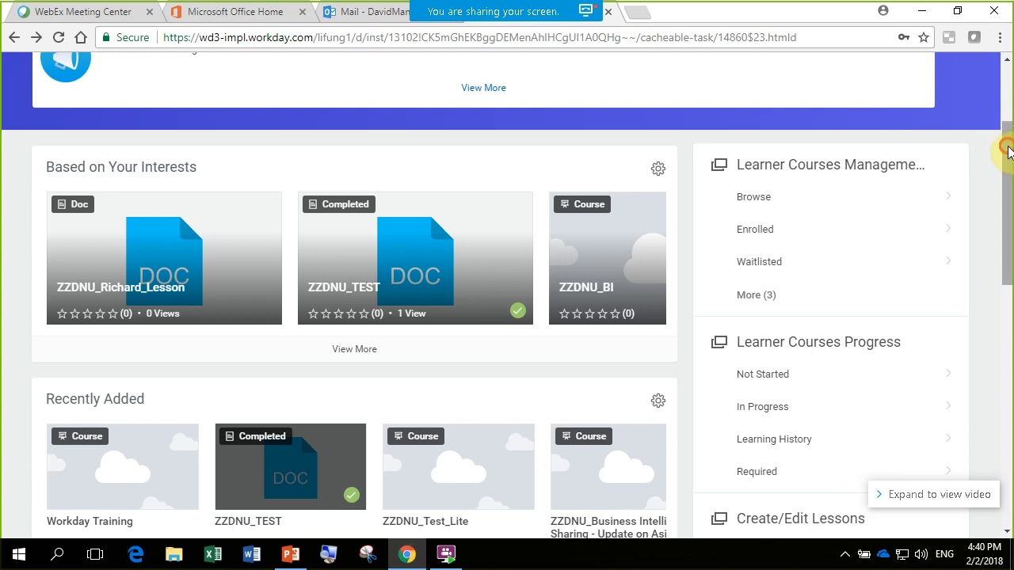
{"action": "left_click_drag", "start_coordinate": [1009, 150], "coordinate": [1010, 137]}
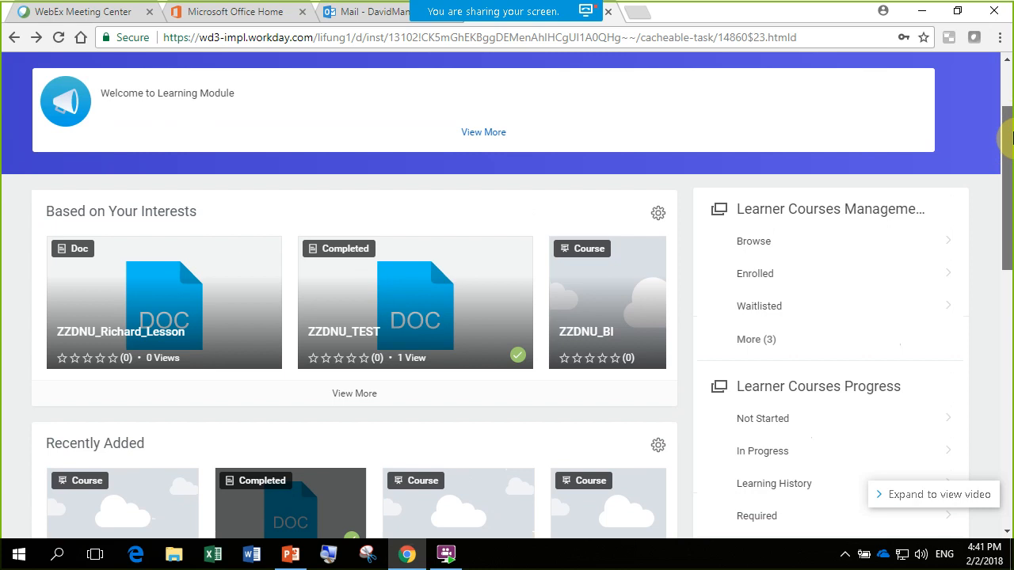
{"action": "left_click_drag", "start_coordinate": [1010, 137], "coordinate": [1010, 141]}
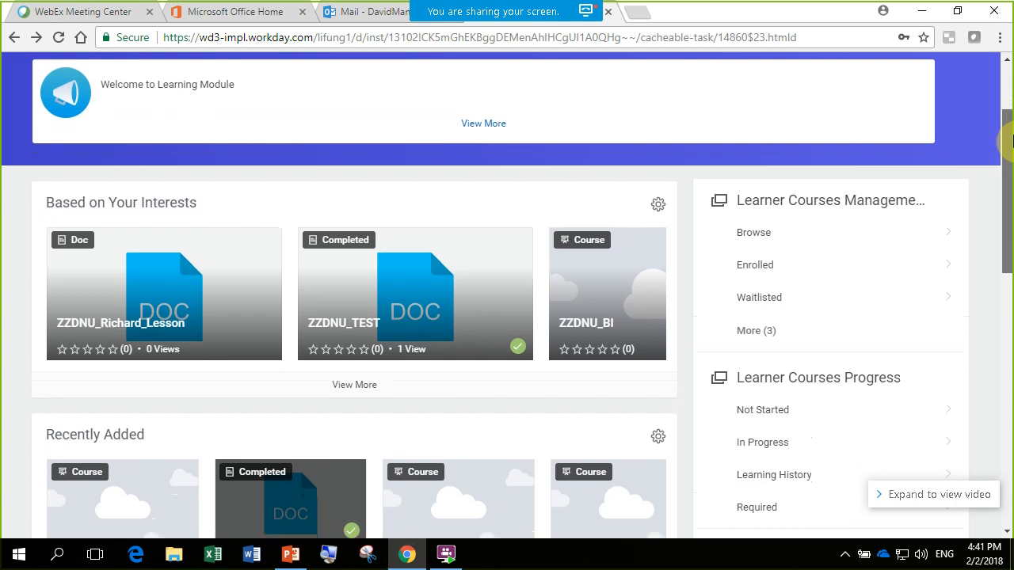
{"action": "left_click_drag", "start_coordinate": [1011, 140], "coordinate": [1012, 136]}
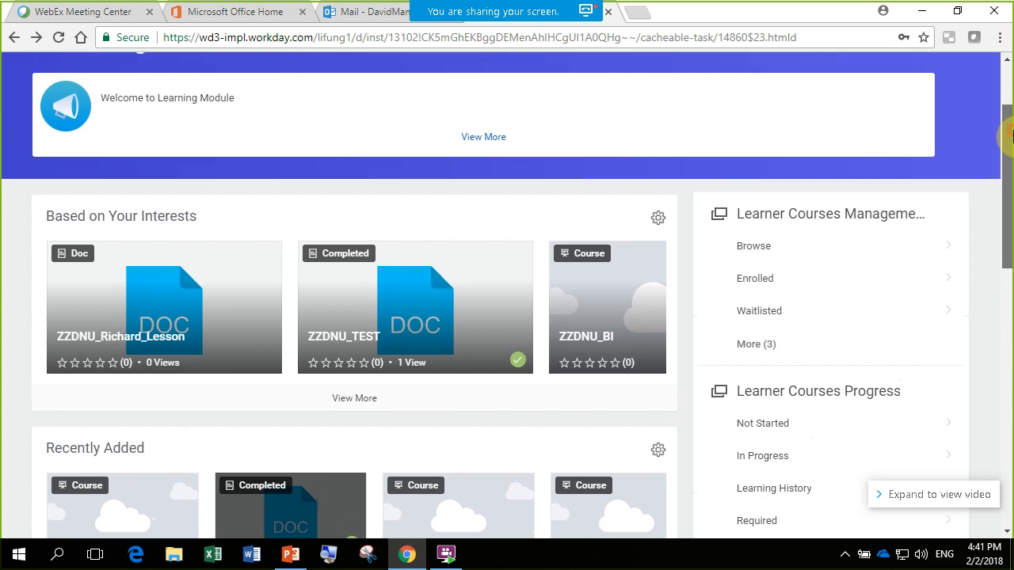
- Browse the learning catalog from the learner course management links and search it for "workday"
{"action": "left_click", "coordinate": [769, 250]}
{"action": "left_click", "coordinate": [754, 246]}
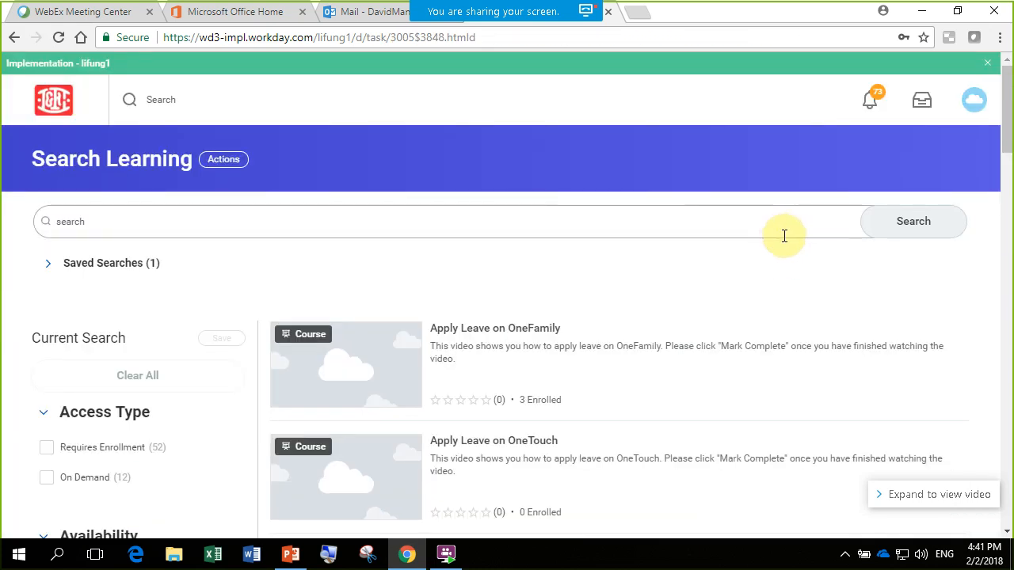
{"action": "left_click", "coordinate": [198, 220]}
{"action": "type", "text": "wo"}
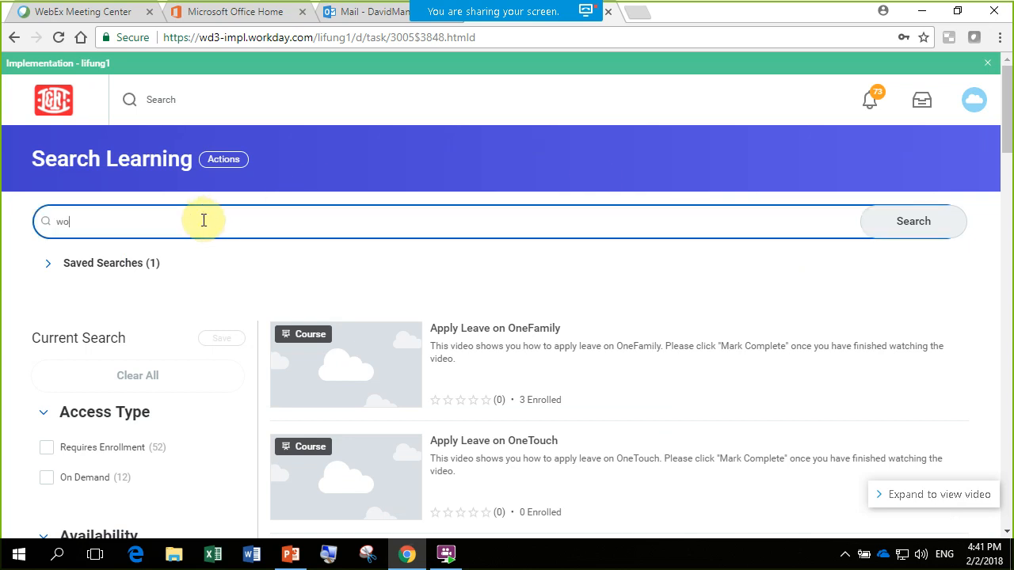
{"action": "type", "text": "rkday"}
{"action": "key", "text": "Return"}
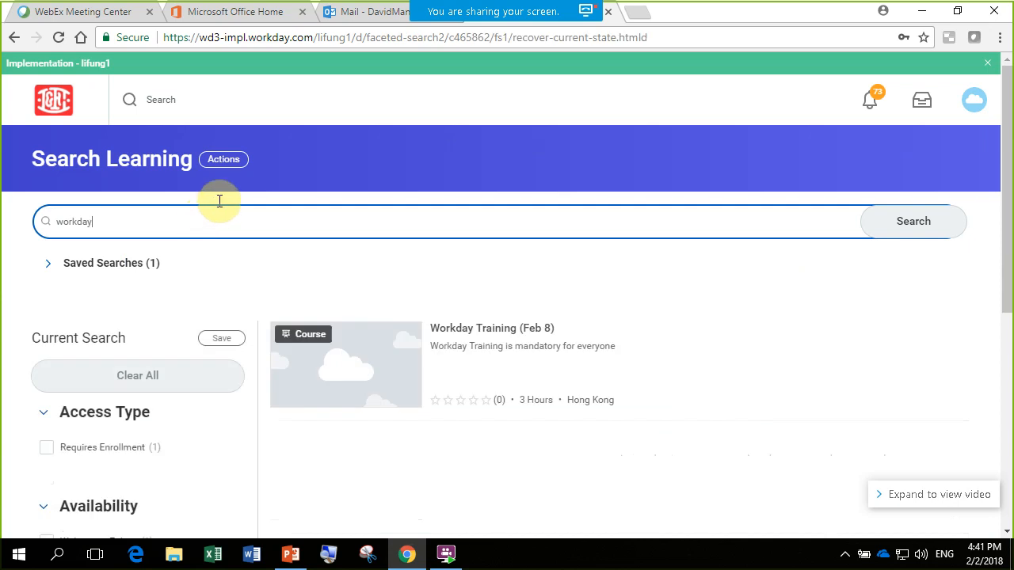
- Open the Workday Training (Feb 8) offering and review its date, location, contacts, lessons and enrollment options
{"action": "left_click_drag", "start_coordinate": [1010, 246], "coordinate": [1000, 298]}
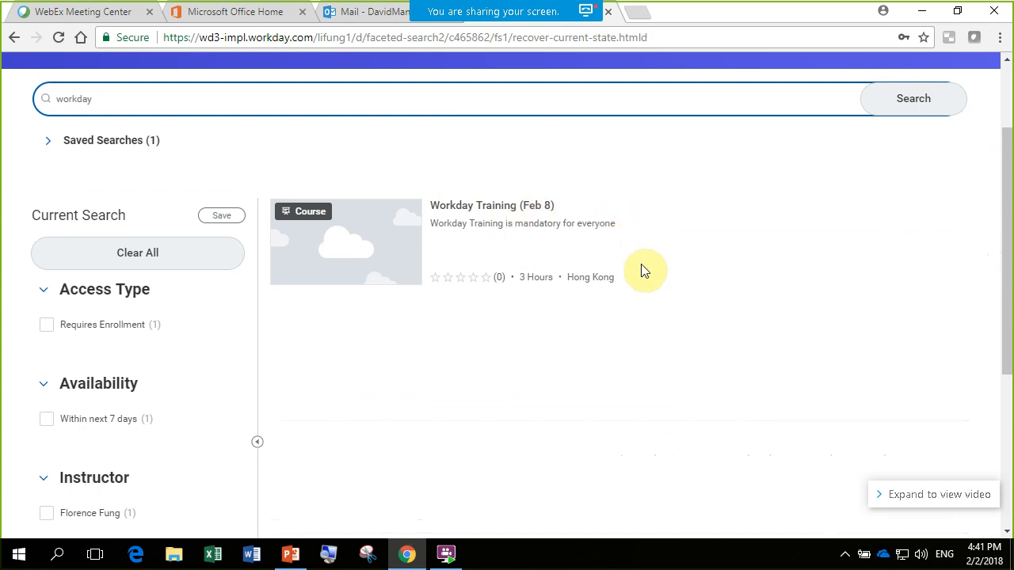
{"action": "left_click", "coordinate": [500, 206]}
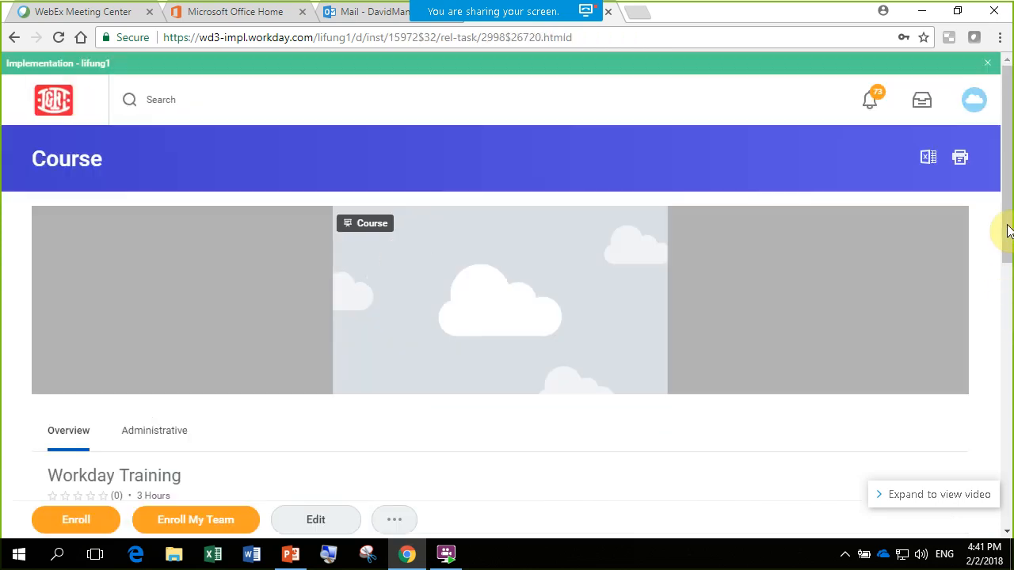
{"action": "scroll", "coordinate": [1010, 192], "scroll_direction": "down", "scroll_amount": 5}
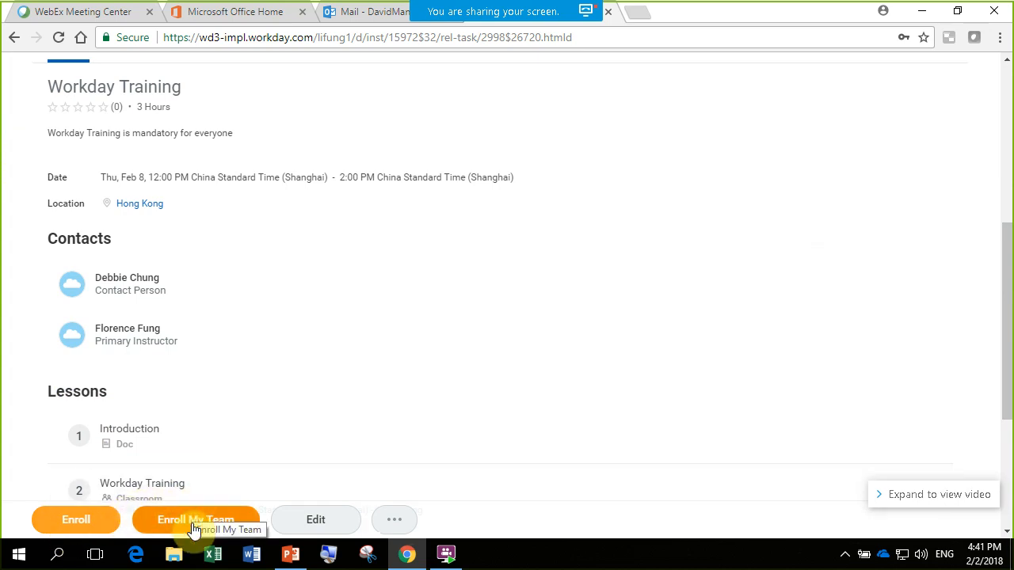
{"action": "left_click_drag", "start_coordinate": [1008, 386], "coordinate": [1003, 190]}
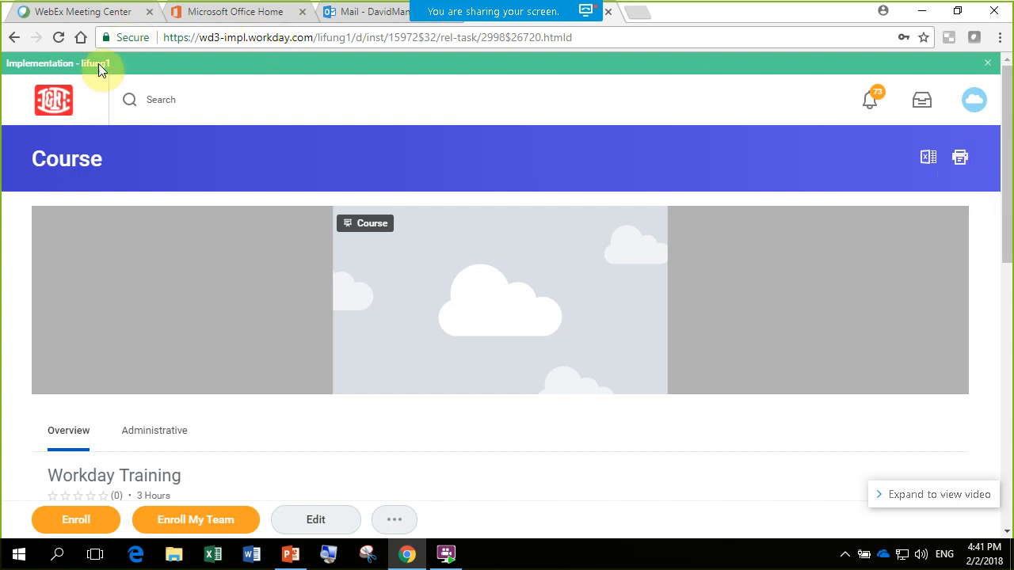
- Return to the home page and bring the list of applications into view
{"action": "left_click", "coordinate": [53, 100]}
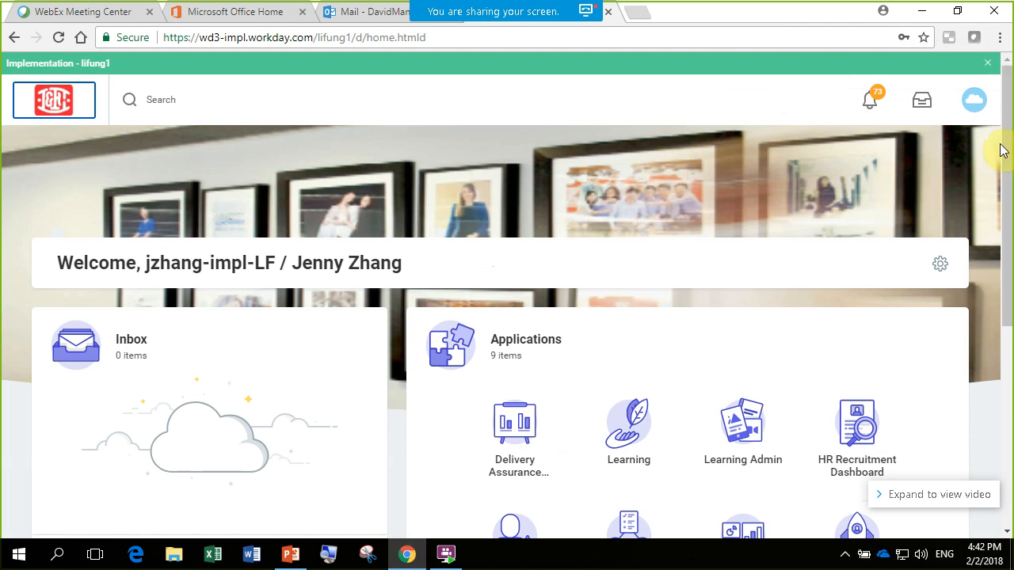
{"action": "left_click_drag", "start_coordinate": [1007, 147], "coordinate": [1009, 214]}
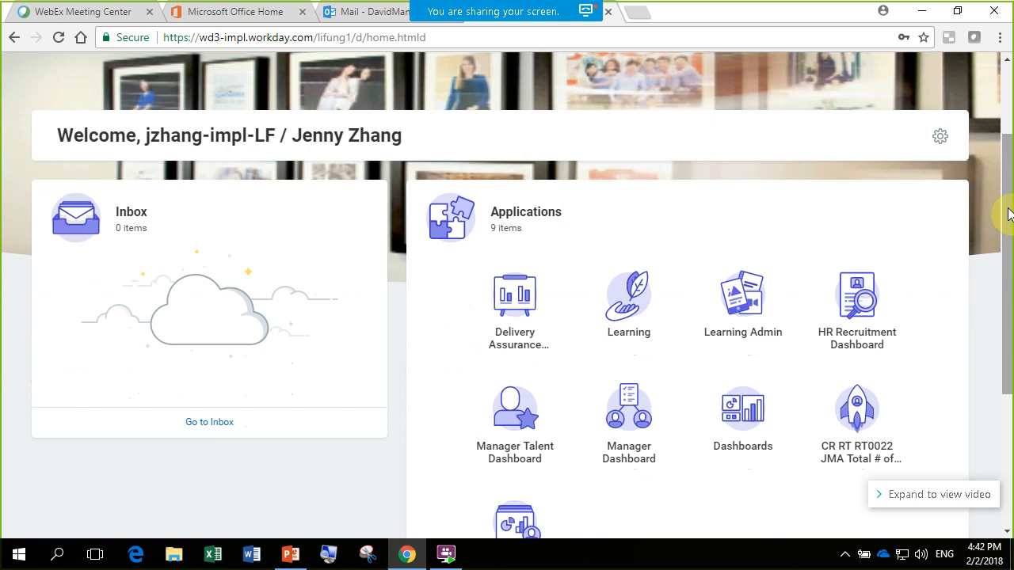
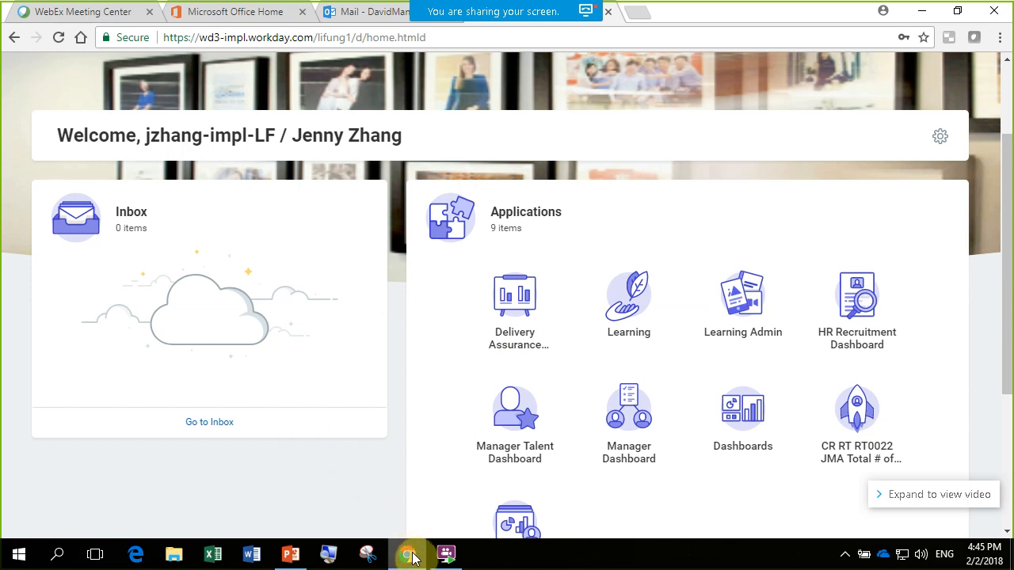
{"action": "mouse_move", "coordinate": [413, 560]}
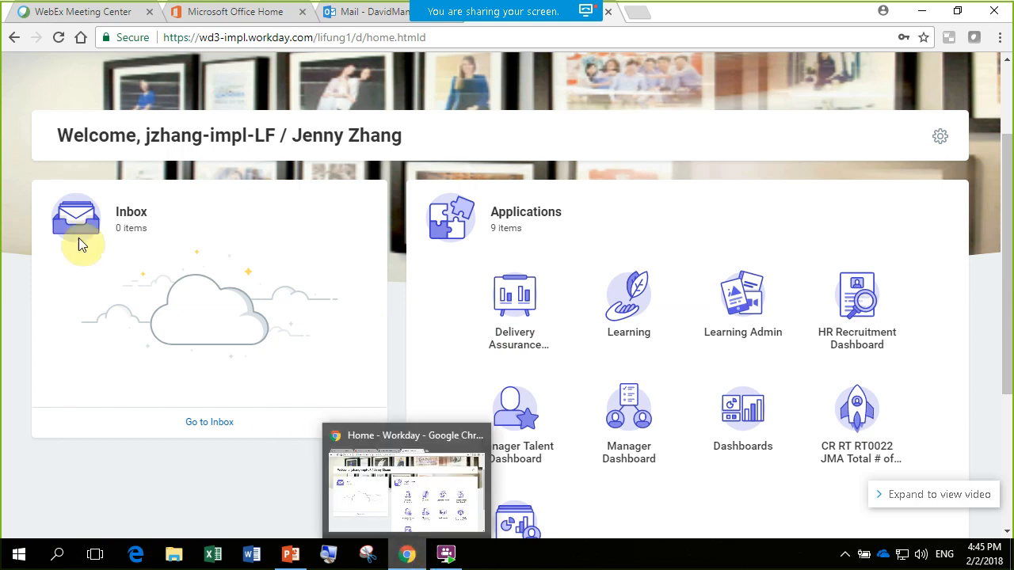
{"action": "left_click", "coordinate": [65, 13]}
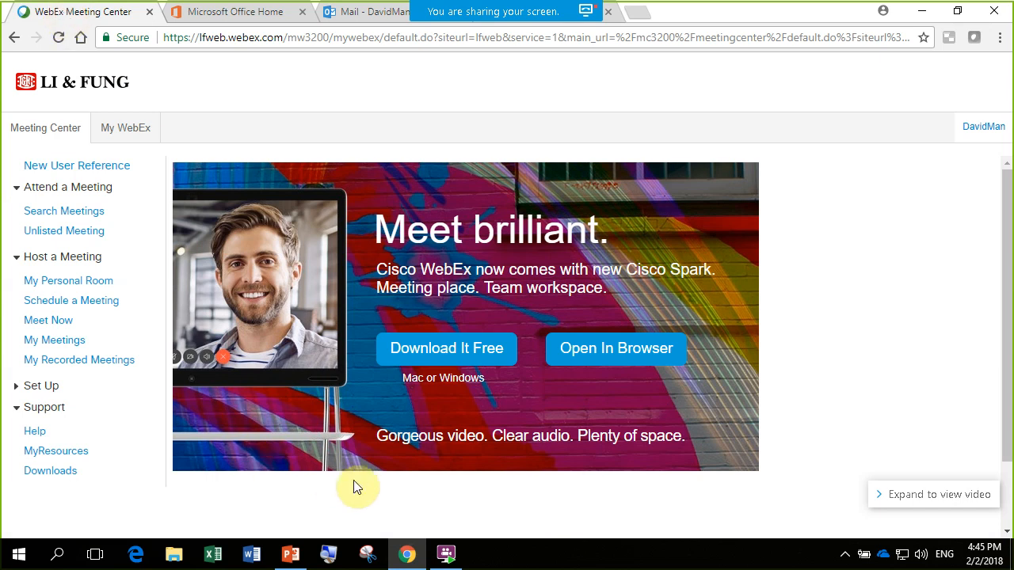
{"action": "left_click", "coordinate": [407, 554]}
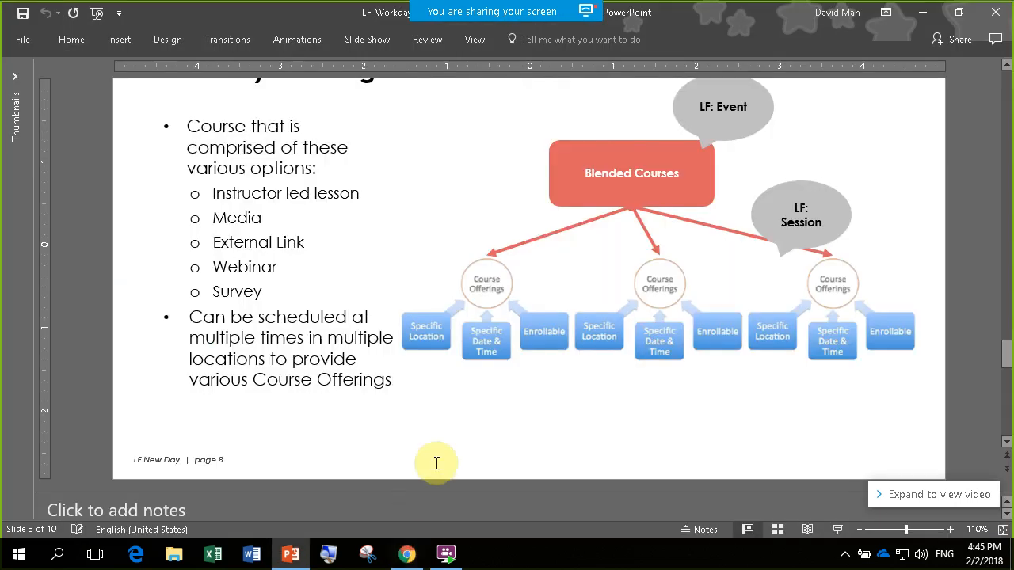
{"action": "left_click", "coordinate": [414, 556]}
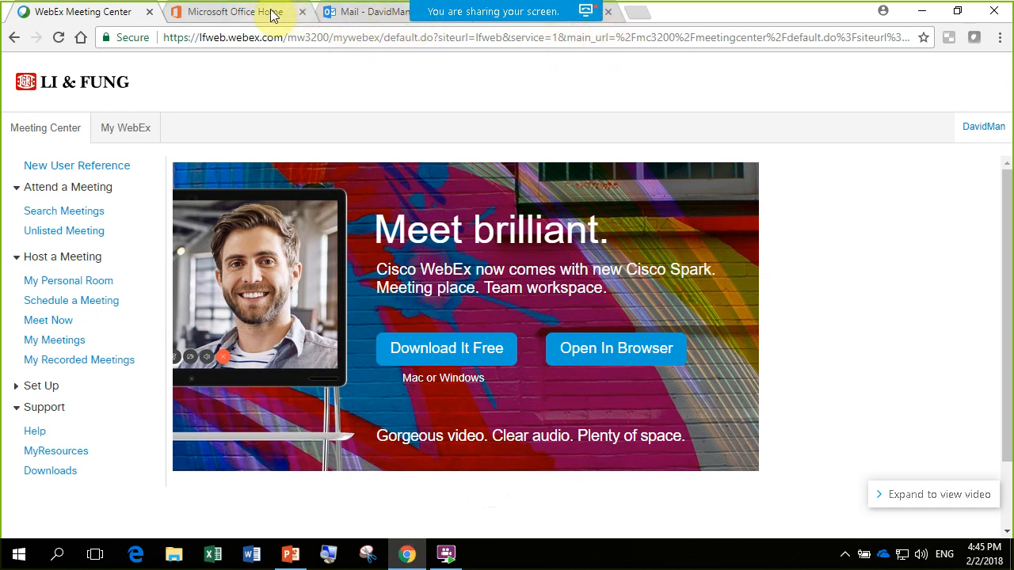
- Open the WebEx meeting chat and go back through the earlier participant messages
{"action": "mouse_move", "coordinate": [594, 14]}
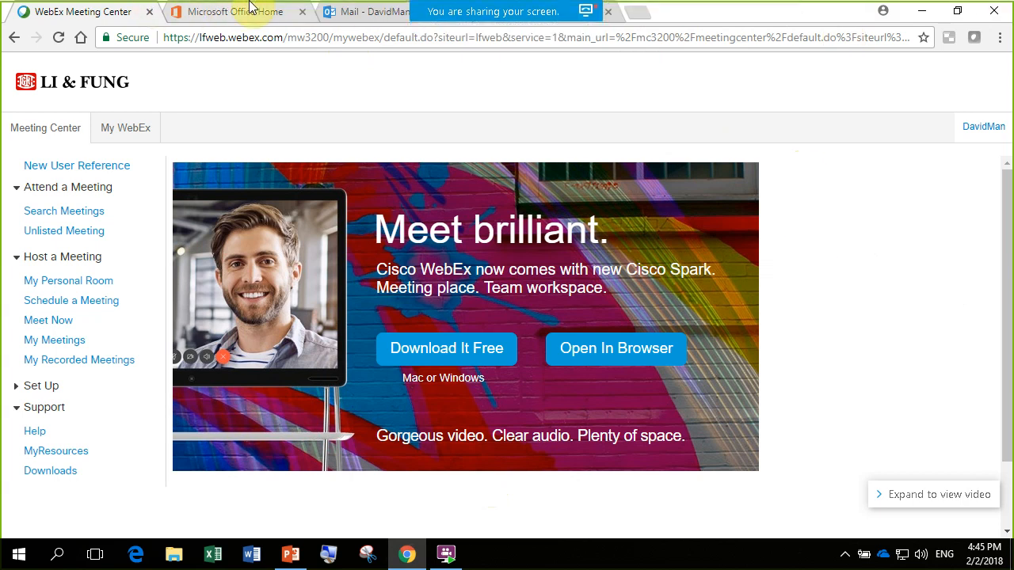
{"action": "mouse_move", "coordinate": [486, 8]}
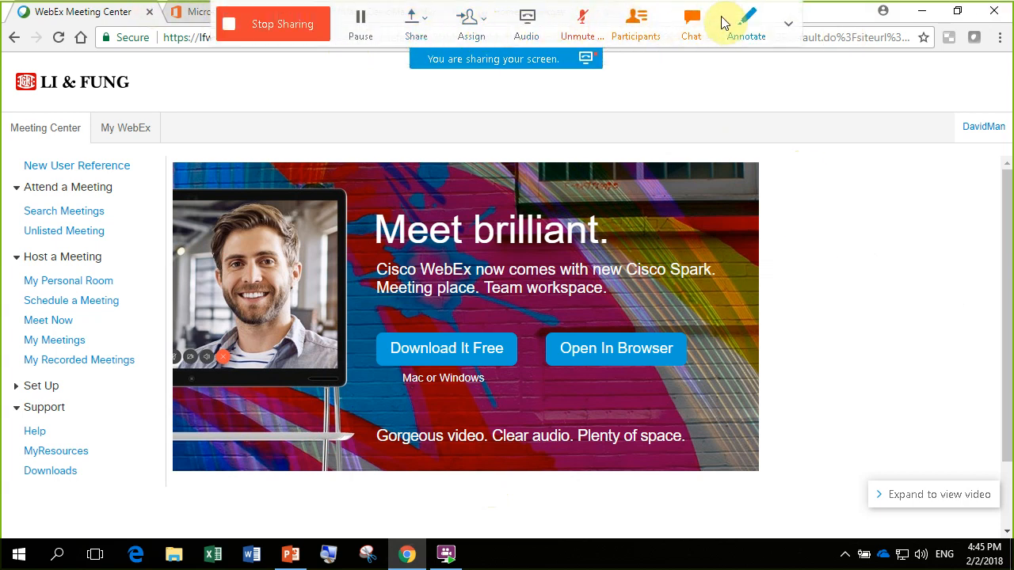
{"action": "left_click", "coordinate": [693, 26]}
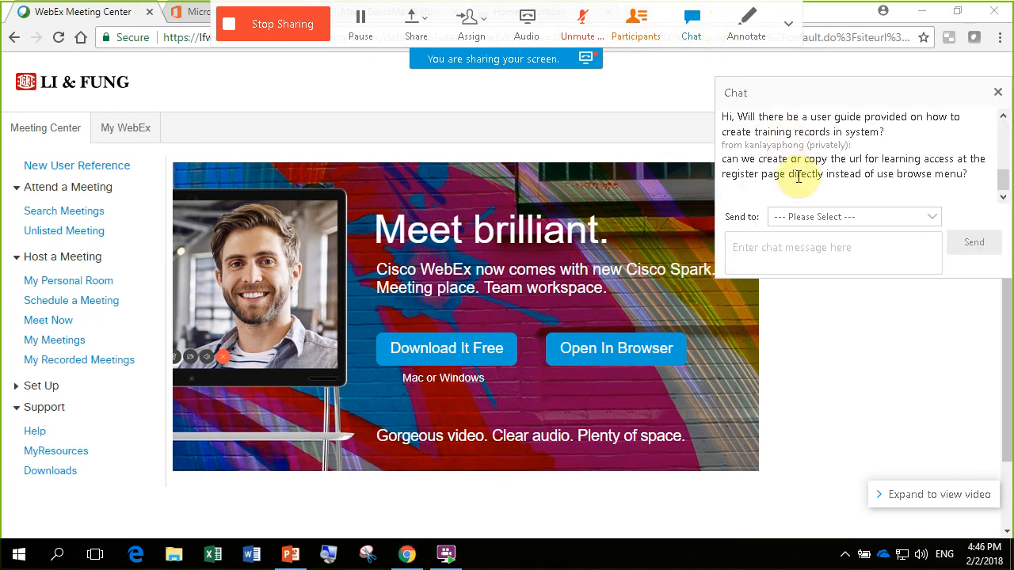
{"action": "scroll", "coordinate": [816, 156], "scroll_direction": "up", "scroll_amount": 1}
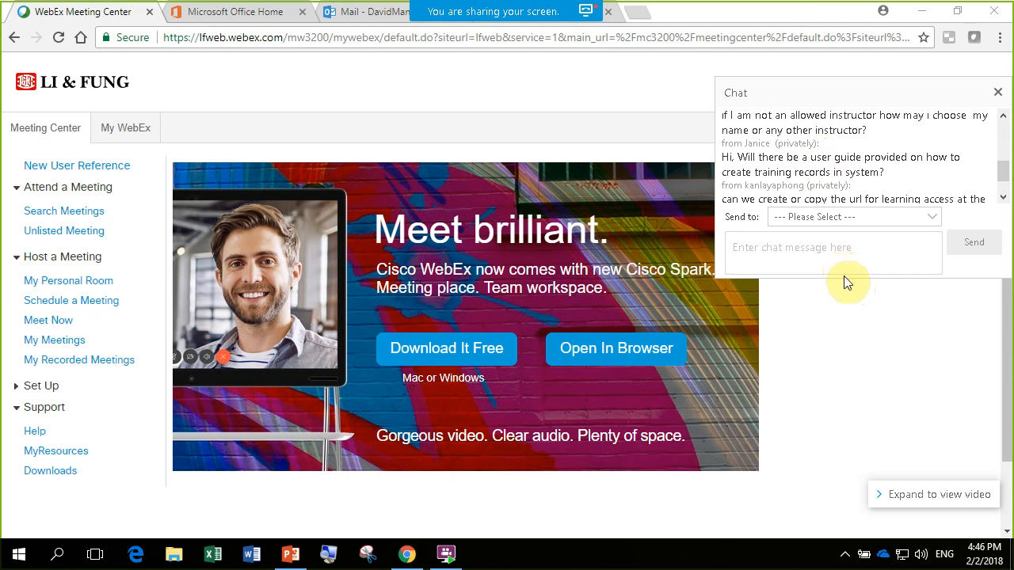
{"action": "scroll", "coordinate": [1006, 166], "scroll_direction": "up", "scroll_amount": 2}
{"action": "scroll", "coordinate": [1006, 166], "scroll_direction": "up", "scroll_amount": 3}
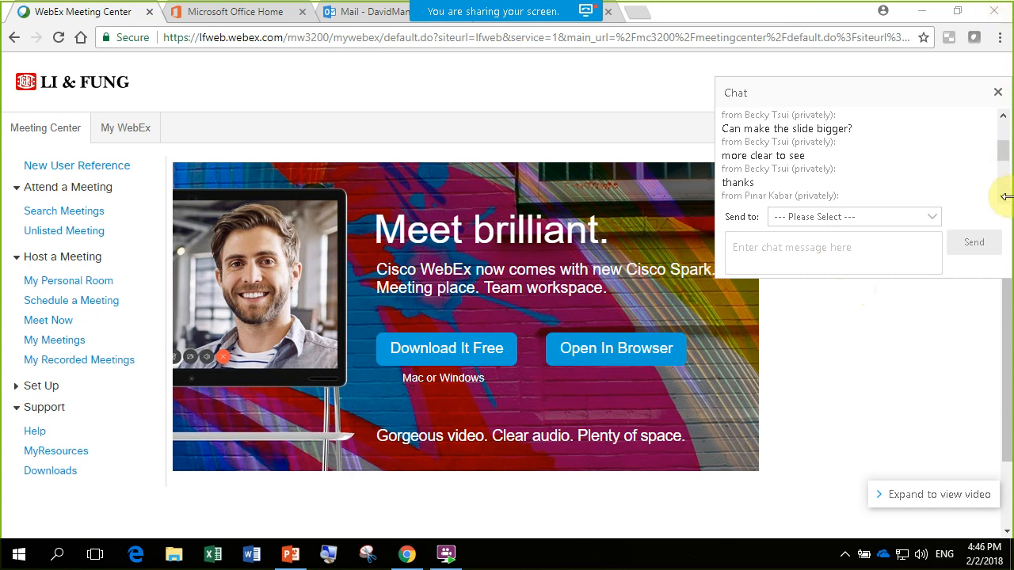
{"action": "scroll", "coordinate": [1005, 198], "scroll_direction": "down", "scroll_amount": 2}
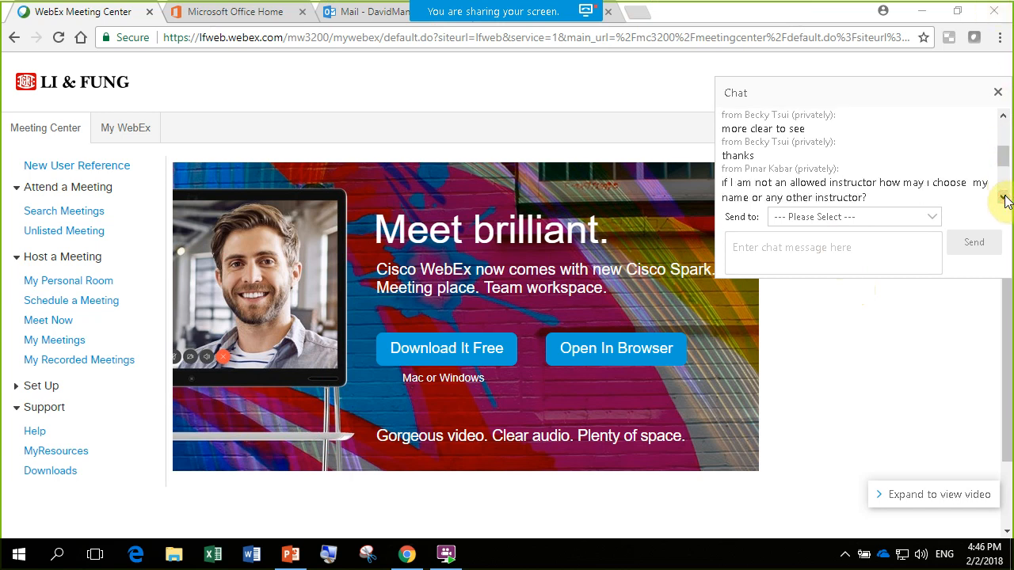
- Read the participants' chat questions one after another down to the latest message and close the chat
{"action": "left_click", "coordinate": [1003, 198]}
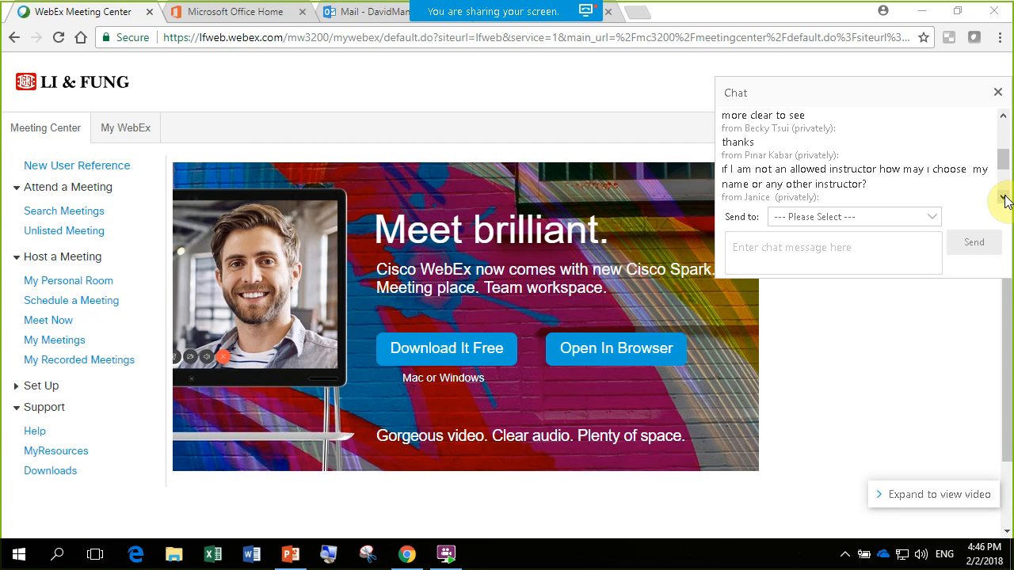
{"action": "left_click", "coordinate": [1003, 198]}
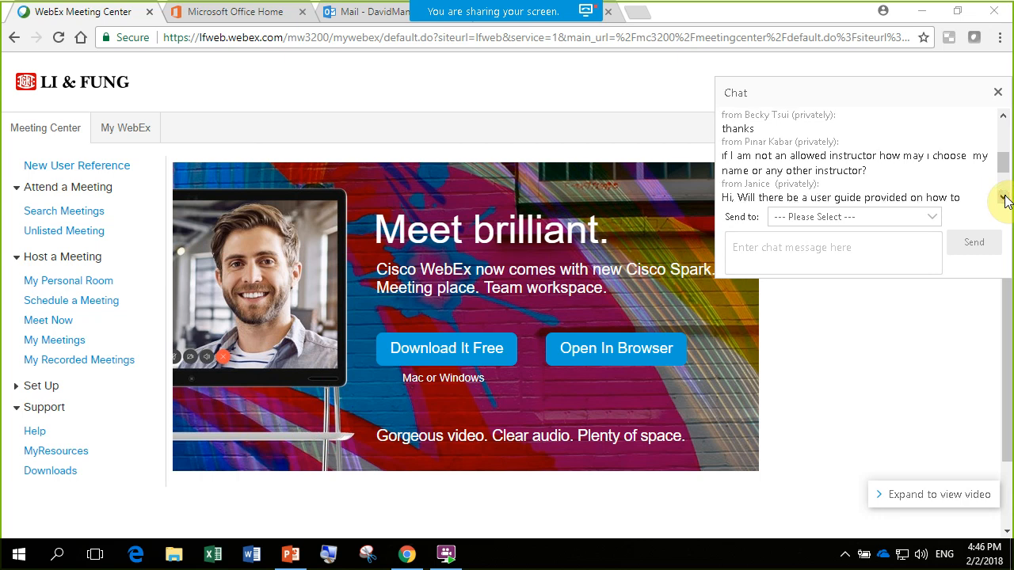
{"action": "left_click", "coordinate": [1003, 198]}
{"action": "left_click", "coordinate": [1003, 198]}
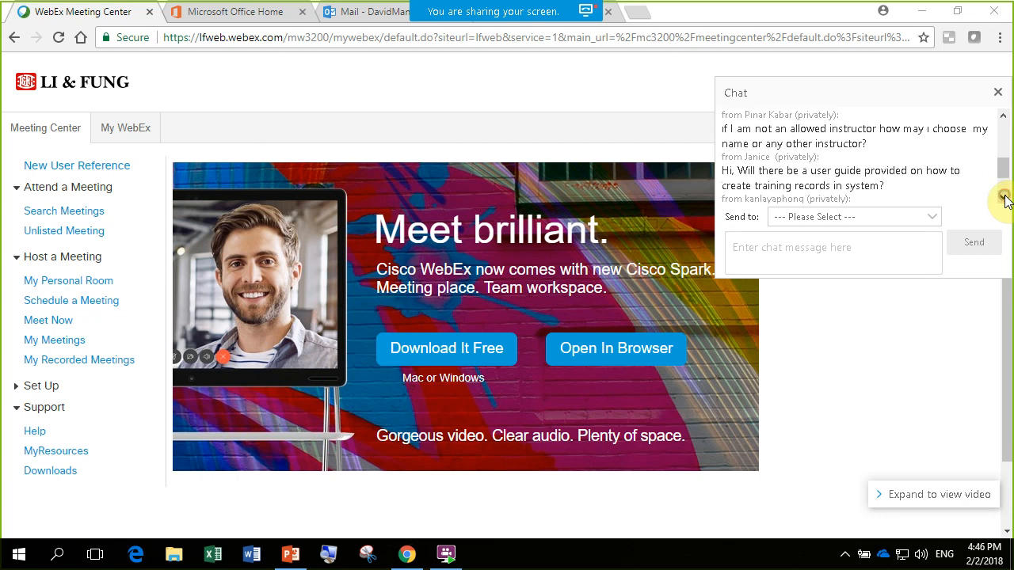
{"action": "left_click", "coordinate": [1003, 198]}
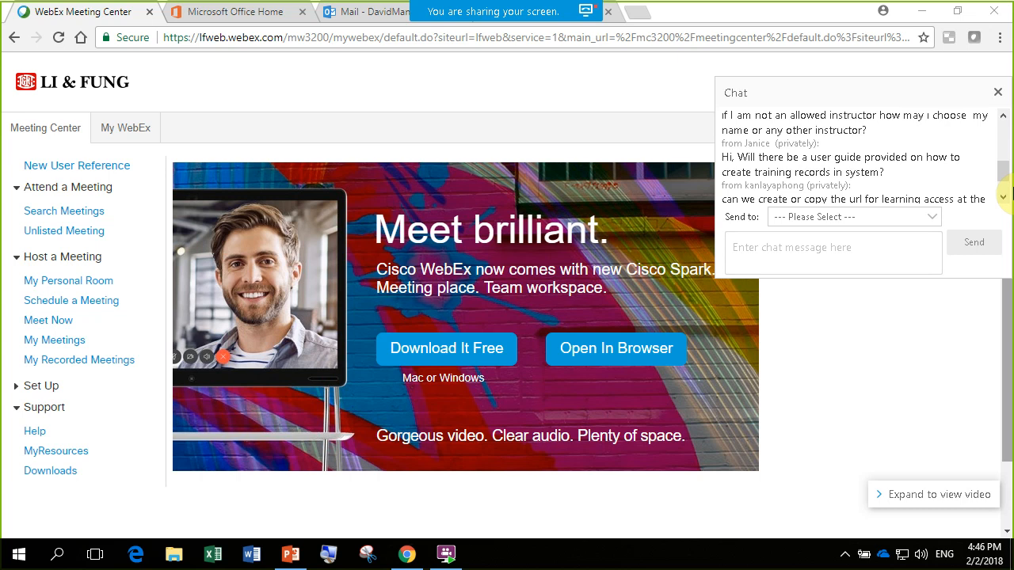
{"action": "left_click", "coordinate": [1003, 198]}
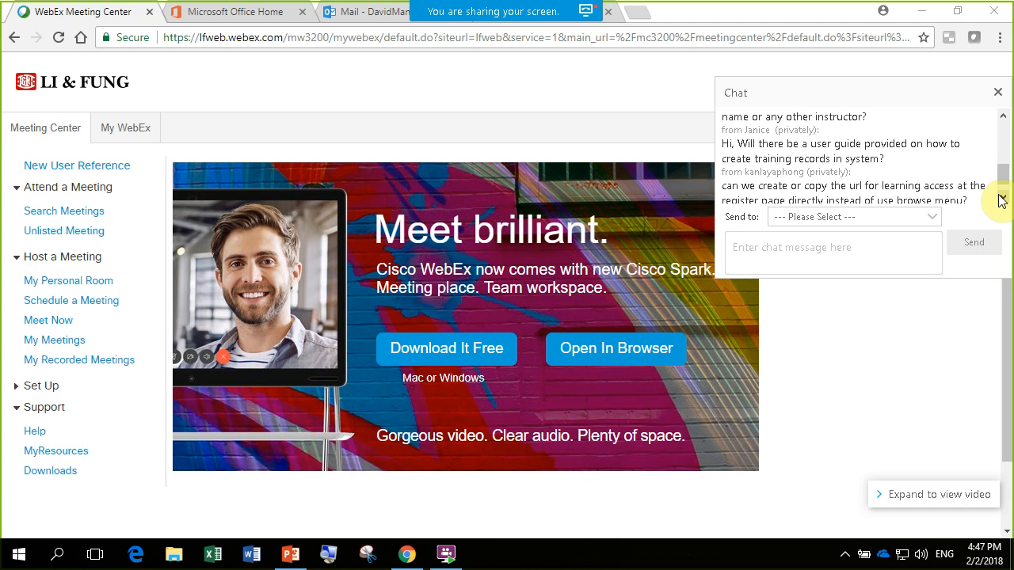
{"action": "left_click", "coordinate": [1001, 200]}
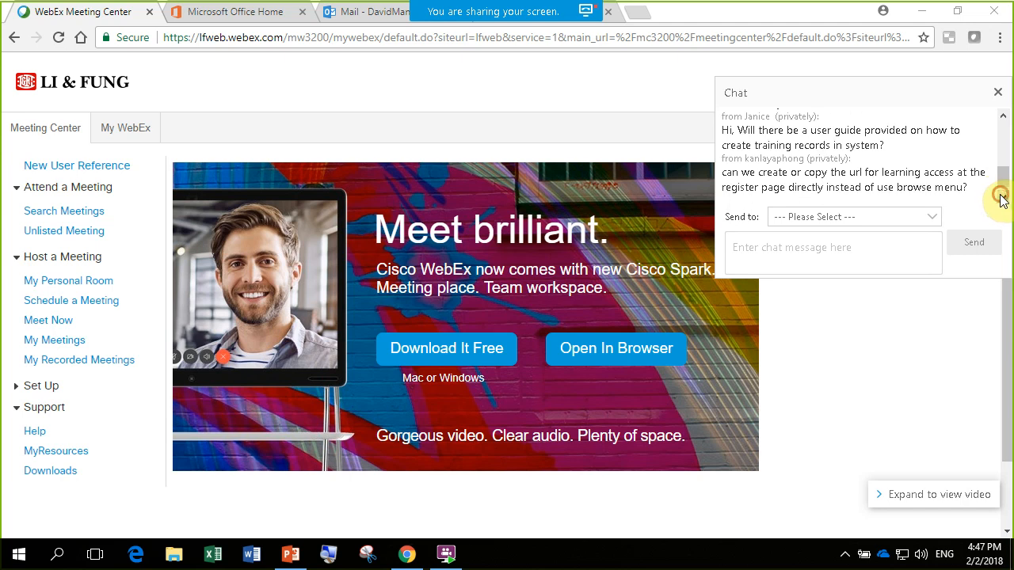
{"action": "left_click", "coordinate": [1002, 200]}
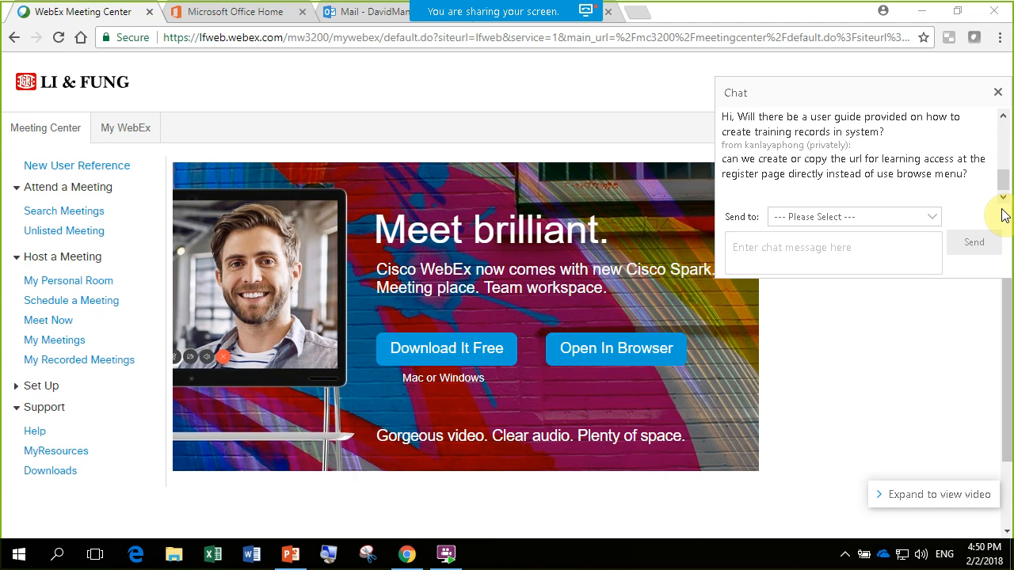
{"action": "left_click", "coordinate": [998, 92]}
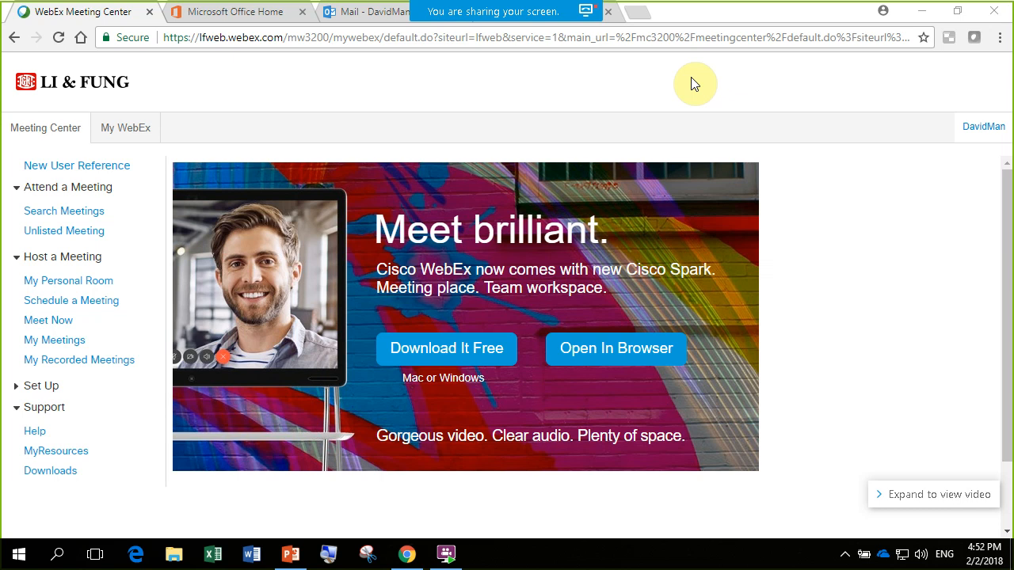
- Return to the Workday home page and open the Learning Admin application, leaving course creation without making a course
{"action": "left_click", "coordinate": [617, 10]}
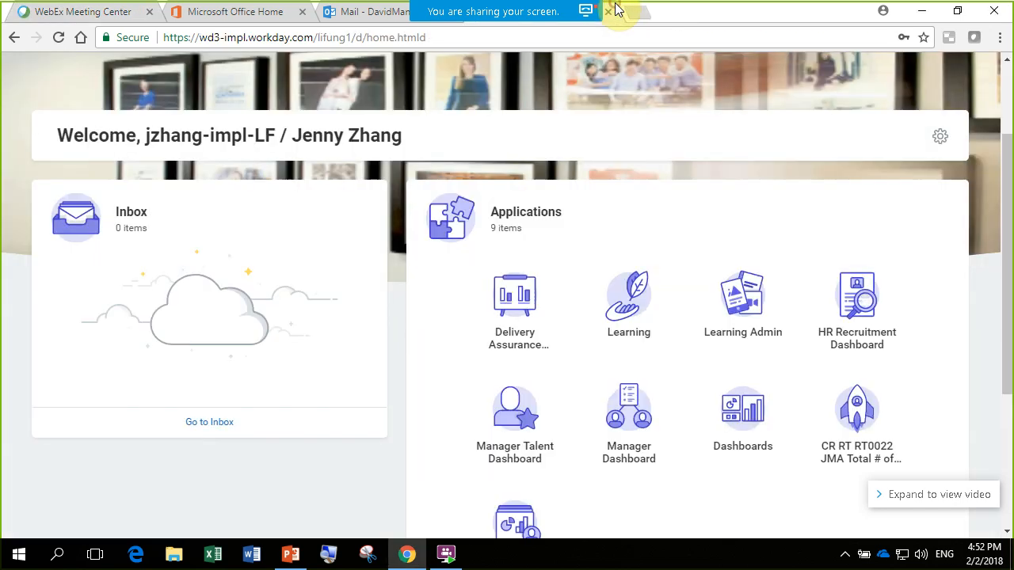
{"action": "left_click_drag", "start_coordinate": [1006, 208], "coordinate": [1006, 240]}
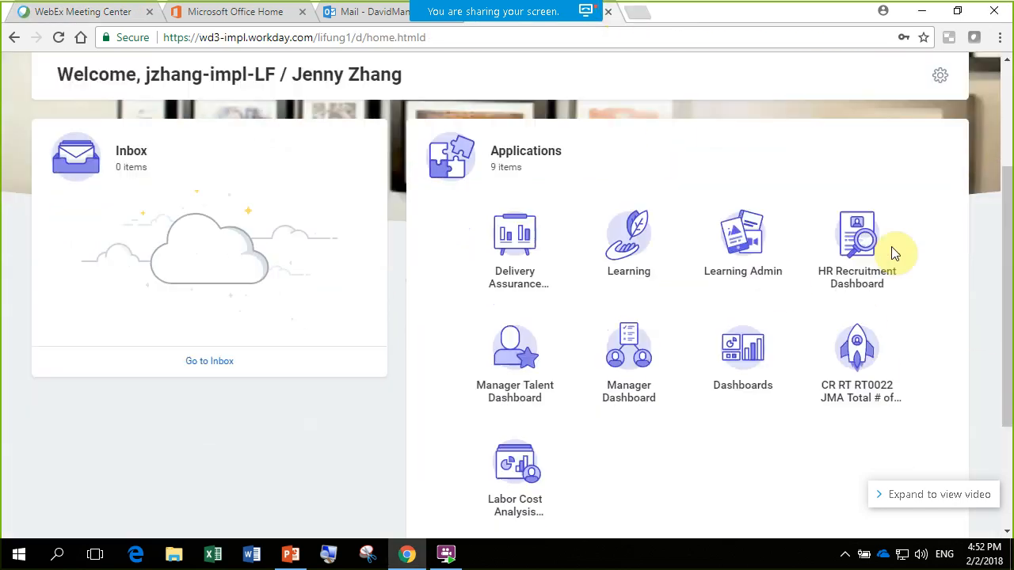
{"action": "left_click", "coordinate": [726, 238]}
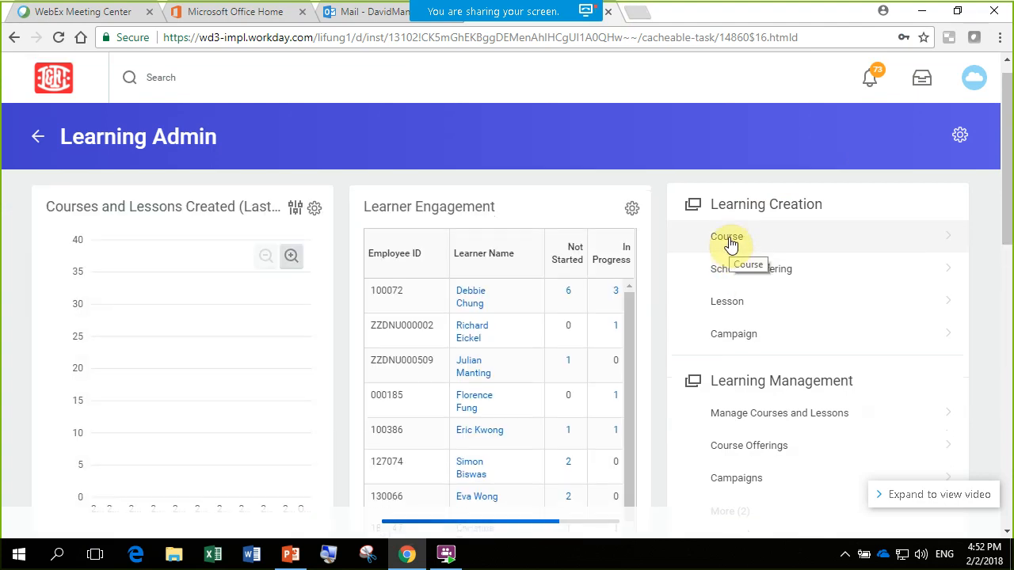
{"action": "left_click", "coordinate": [781, 247]}
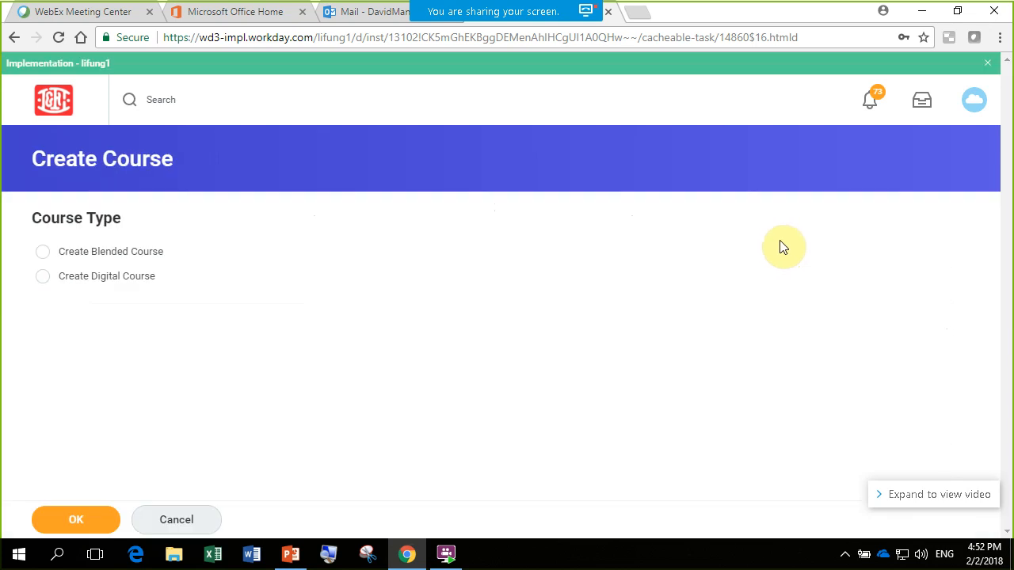
{"action": "left_click", "coordinate": [198, 518]}
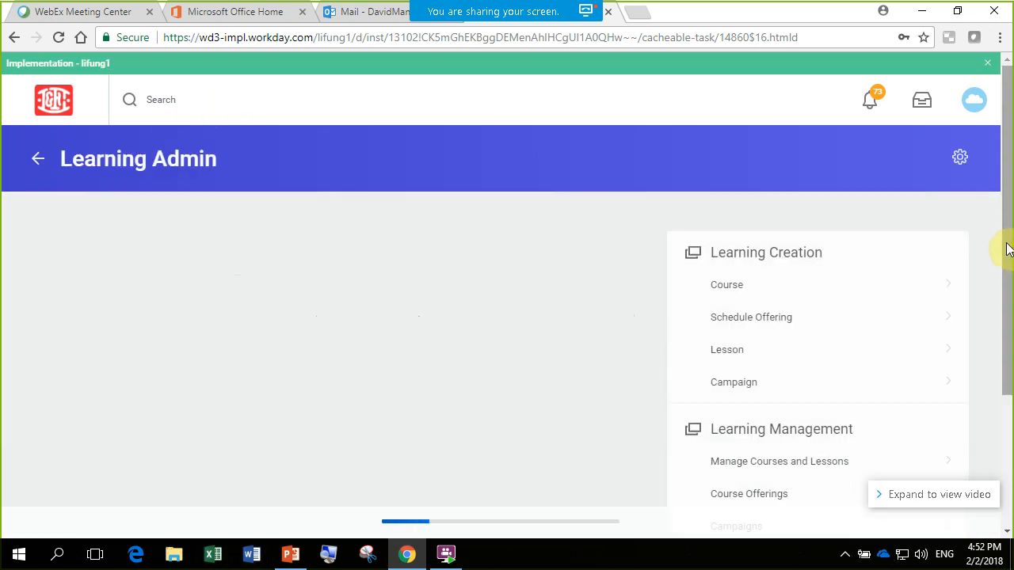
- Find the course offering with "workday" and open Workday Training for editing from the learning management links
{"action": "scroll", "coordinate": [827, 317], "scroll_direction": "down", "scroll_amount": 1}
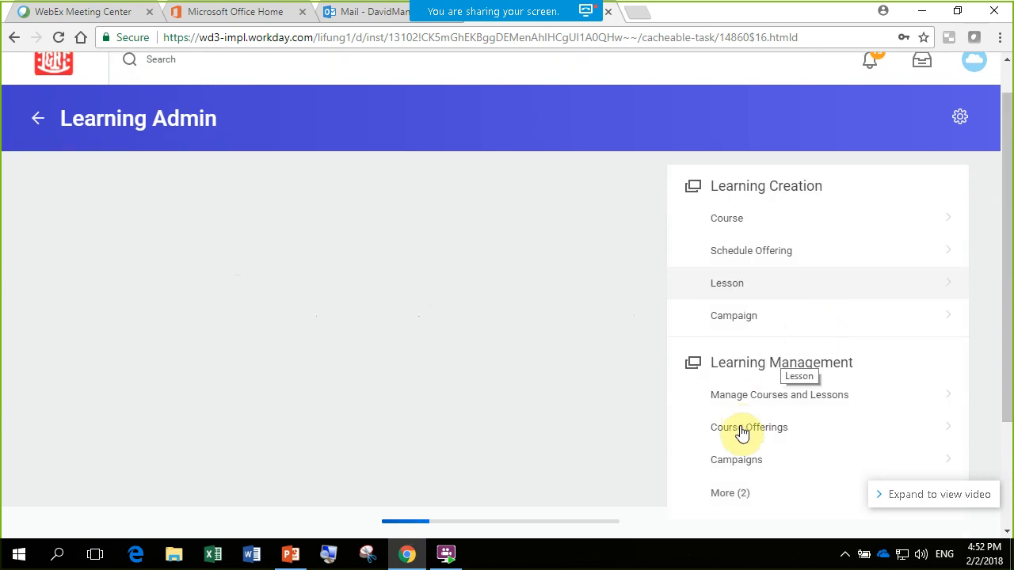
{"action": "scroll", "coordinate": [740, 428], "scroll_direction": "down", "scroll_amount": 1}
{"action": "left_click", "coordinate": [777, 348]}
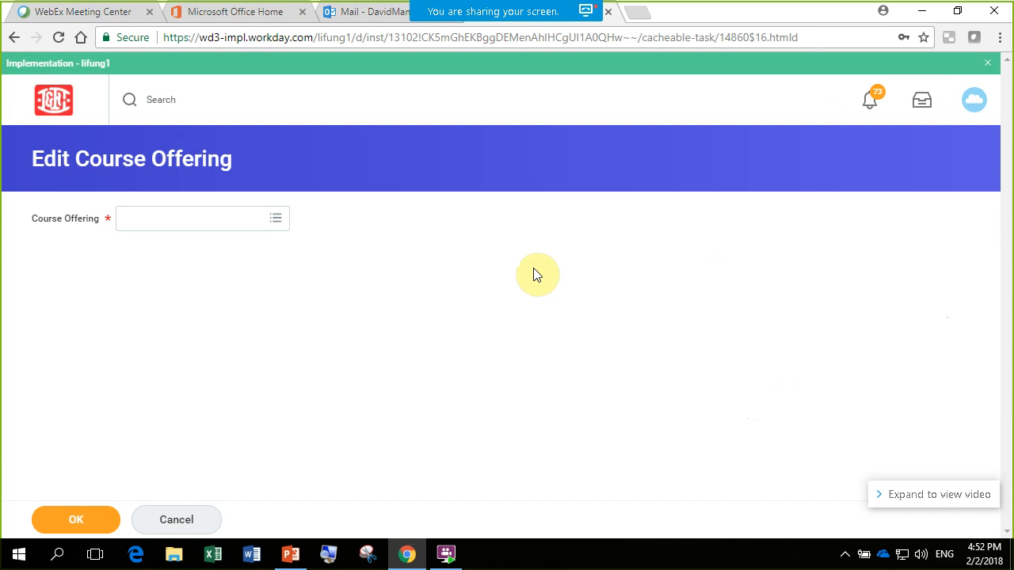
{"action": "left_click", "coordinate": [205, 214]}
{"action": "type", "text": "workday"}
{"action": "key", "text": "Return"}
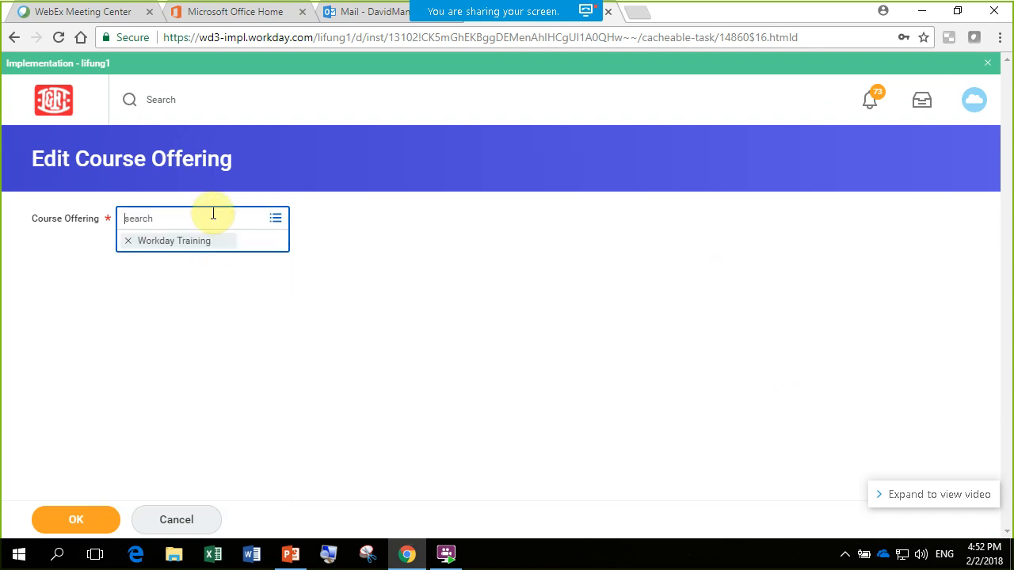
{"action": "left_click", "coordinate": [259, 309]}
{"action": "left_click", "coordinate": [69, 519]}
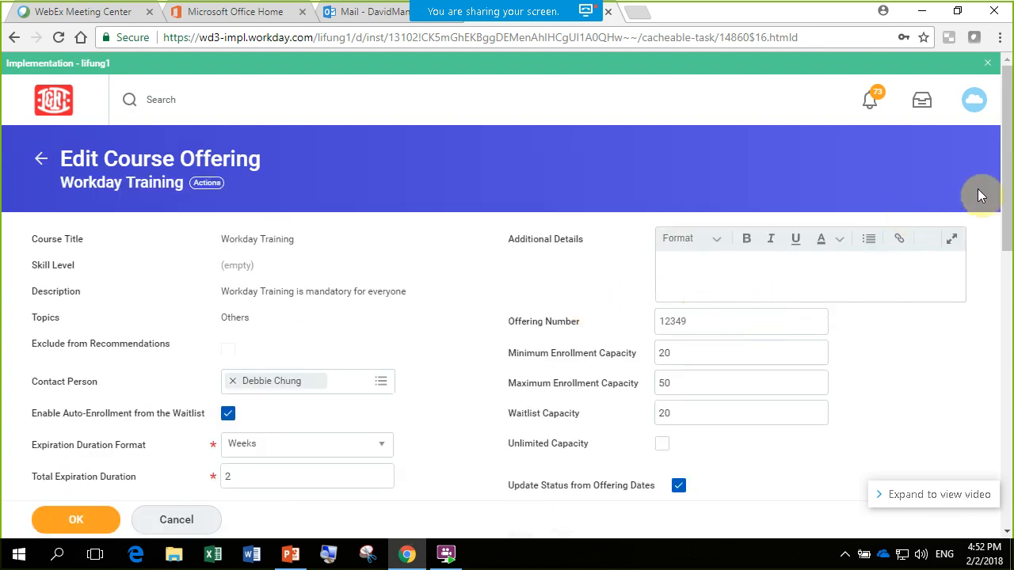
- Review the offering's enrollment settings, primary instructor and location, and its Media and Instructor Led / Classroom Training lessons
{"action": "left_click_drag", "start_coordinate": [1008, 168], "coordinate": [1012, 226]}
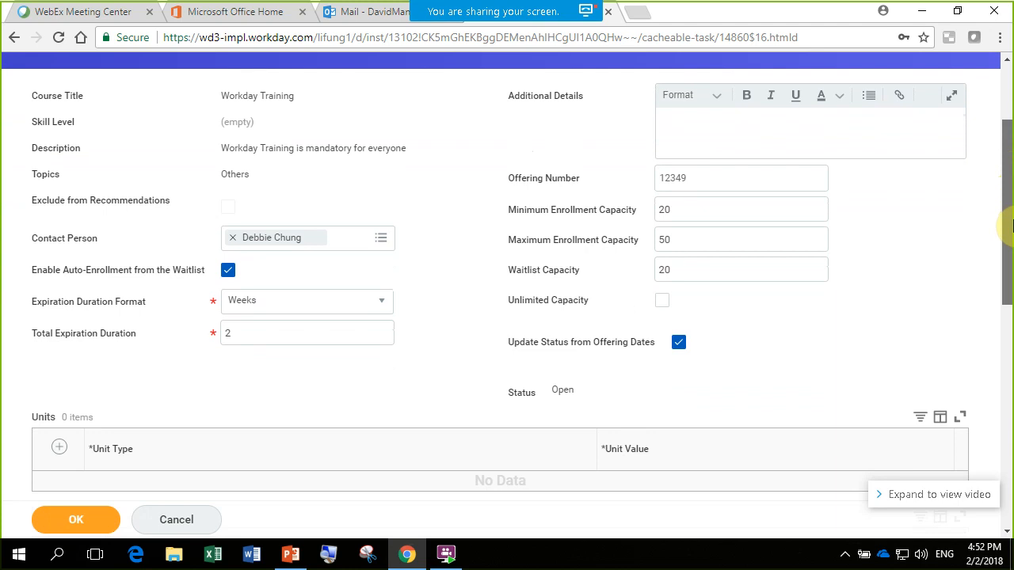
{"action": "left_click_drag", "start_coordinate": [1011, 226], "coordinate": [1011, 457]}
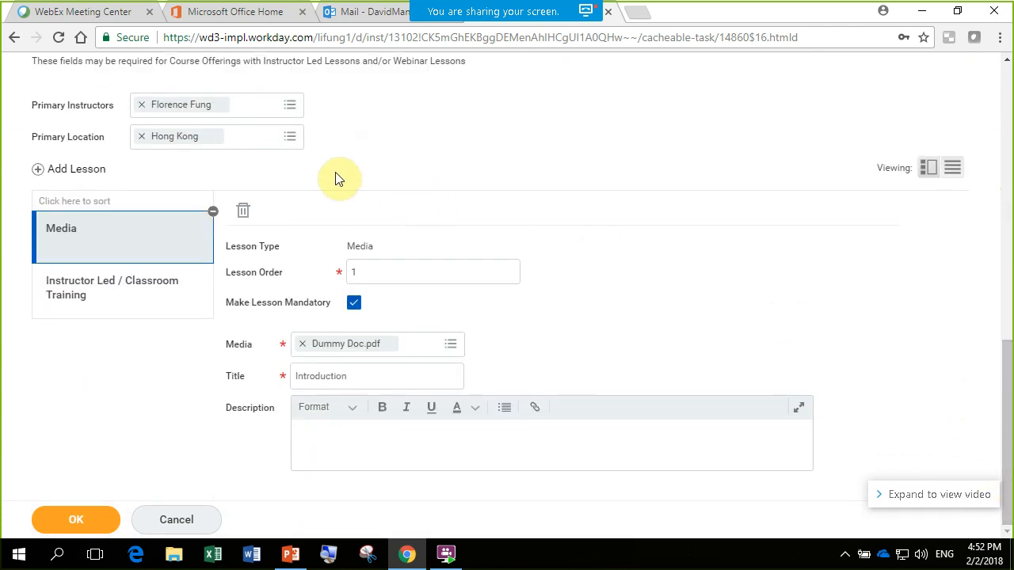
{"action": "left_click", "coordinate": [127, 292]}
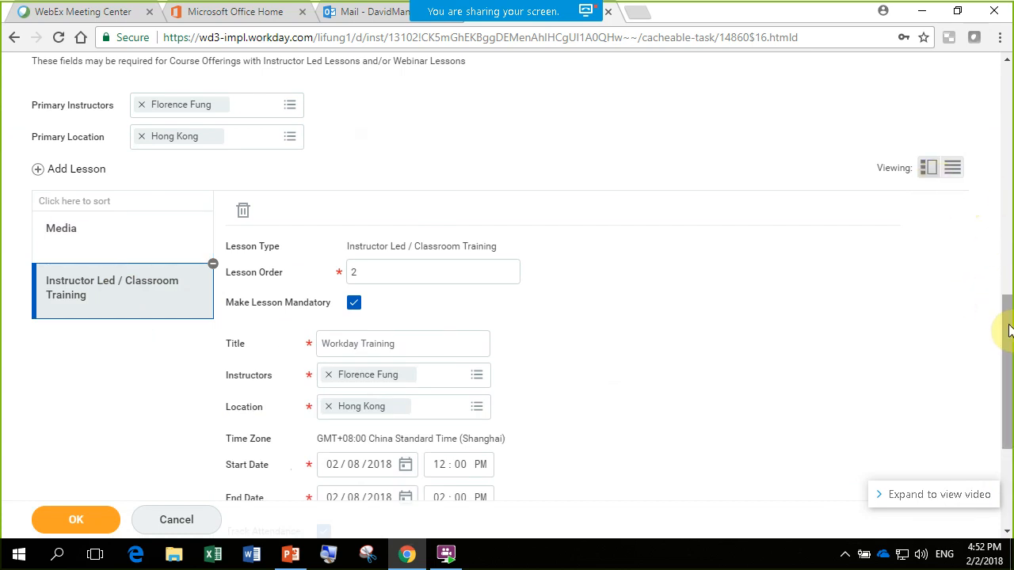
{"action": "left_click_drag", "start_coordinate": [1010, 320], "coordinate": [1006, 419]}
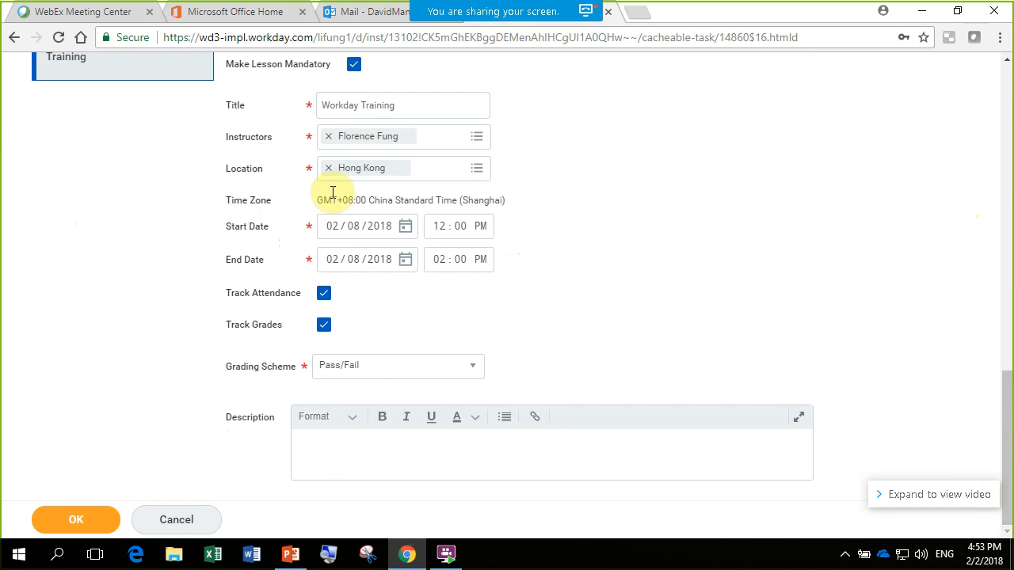
- Examine the classroom lesson's Description field and the offering's general fields, including Additional Details, without entering anything
{"action": "left_click", "coordinate": [338, 445]}
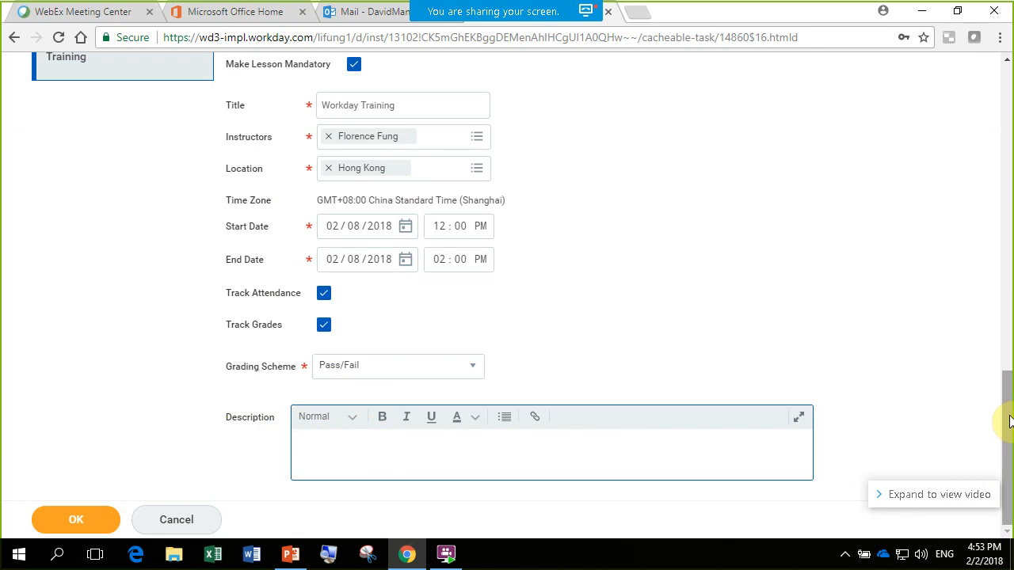
{"action": "left_click_drag", "start_coordinate": [1008, 424], "coordinate": [1011, 164]}
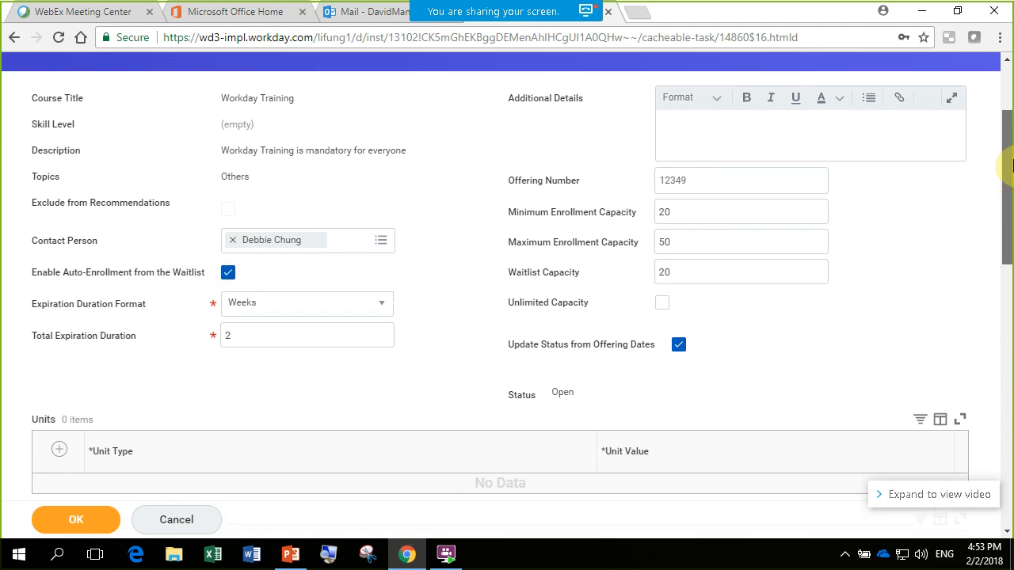
{"action": "left_click_drag", "start_coordinate": [1011, 164], "coordinate": [1008, 443]}
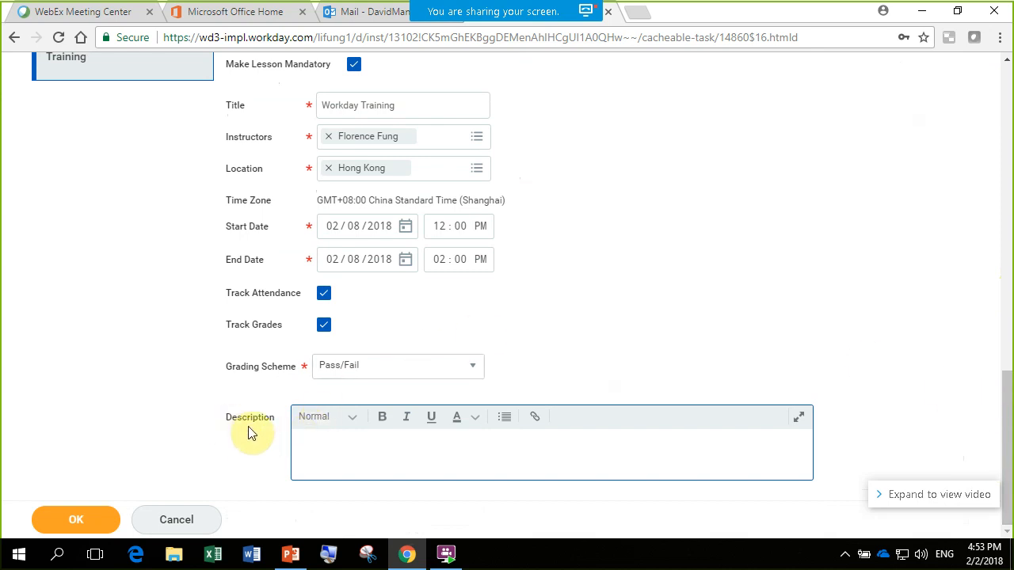
{"action": "left_click", "coordinate": [325, 447]}
{"action": "left_click_drag", "start_coordinate": [1006, 444], "coordinate": [982, 91]}
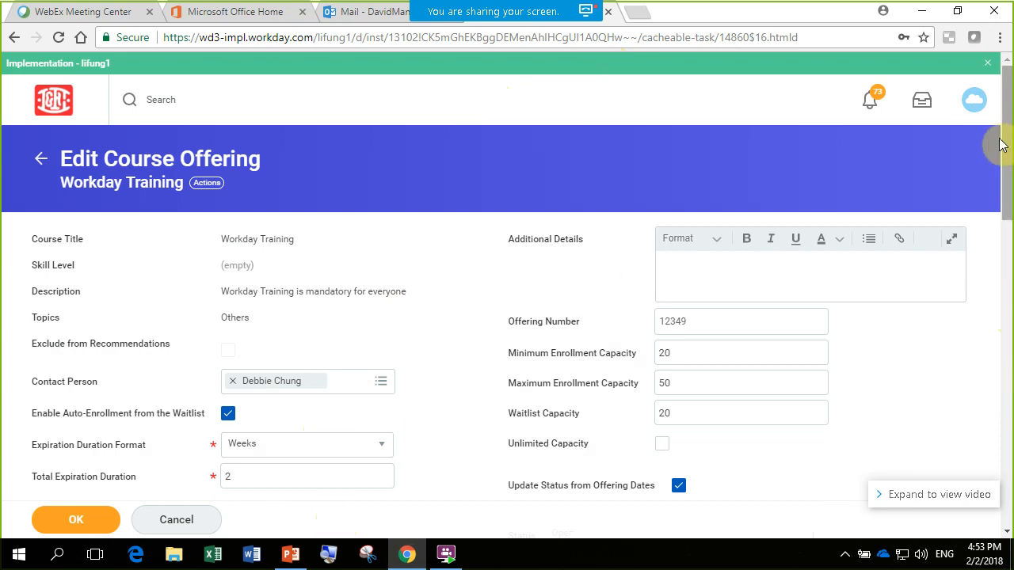
- Clear the course offering's Minimum Enrollment Capacity and enter 20 again
{"action": "left_click_drag", "start_coordinate": [999, 136], "coordinate": [1004, 141]}
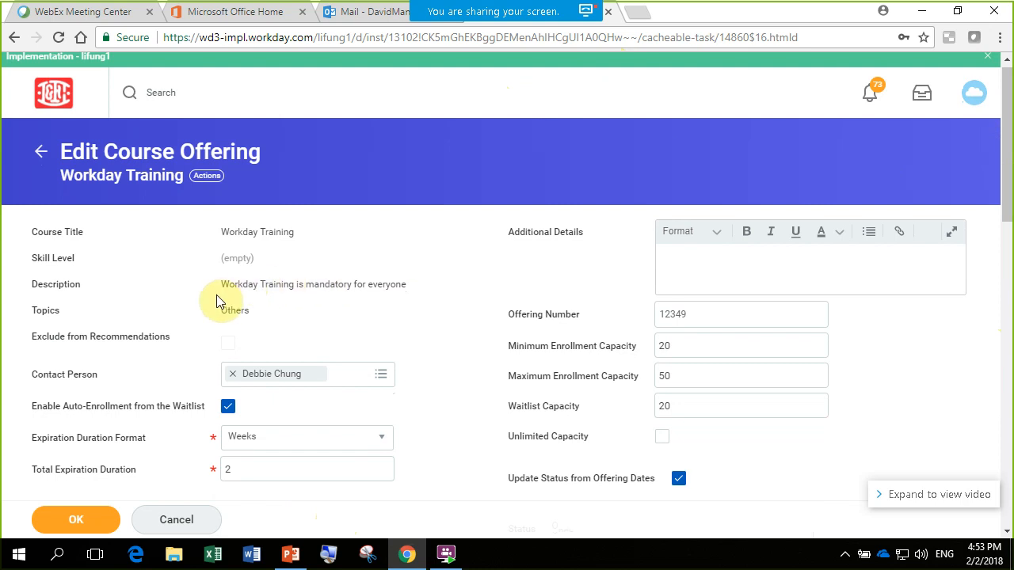
{"action": "left_click_drag", "start_coordinate": [1011, 163], "coordinate": [951, 208]}
{"action": "double_click", "coordinate": [688, 166]}
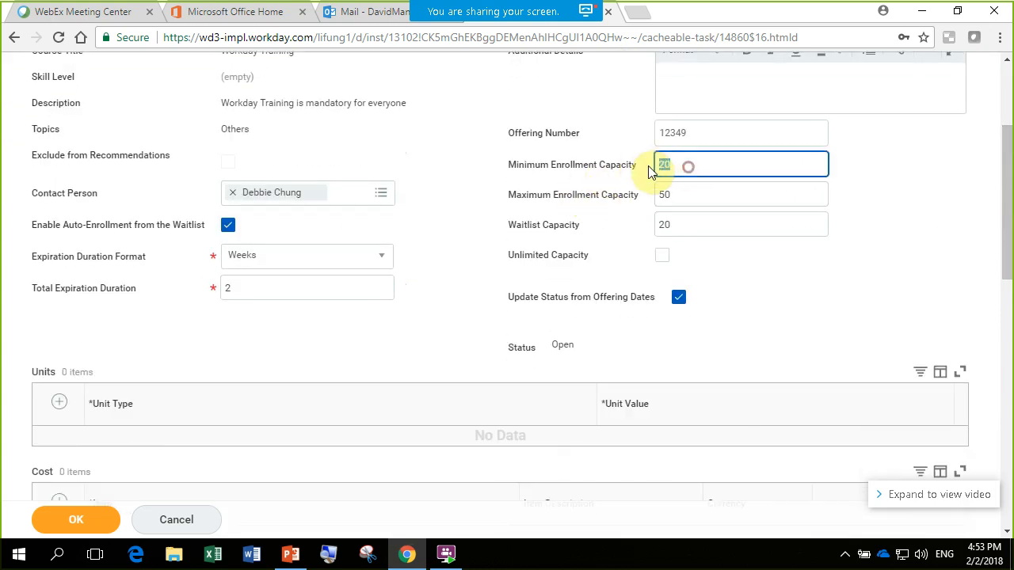
{"action": "key", "text": "BackSpace"}
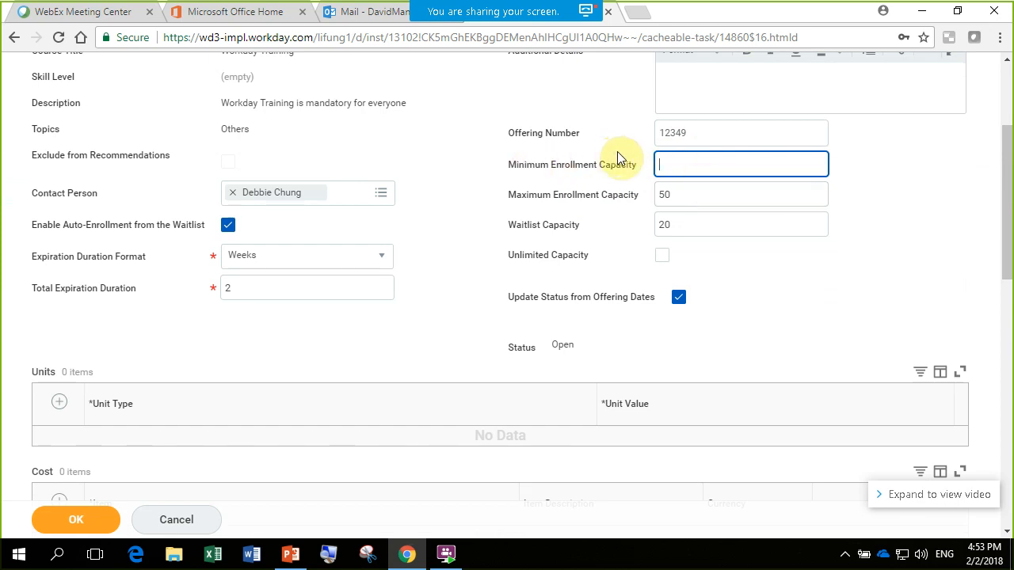
{"action": "type", "text": "20"}
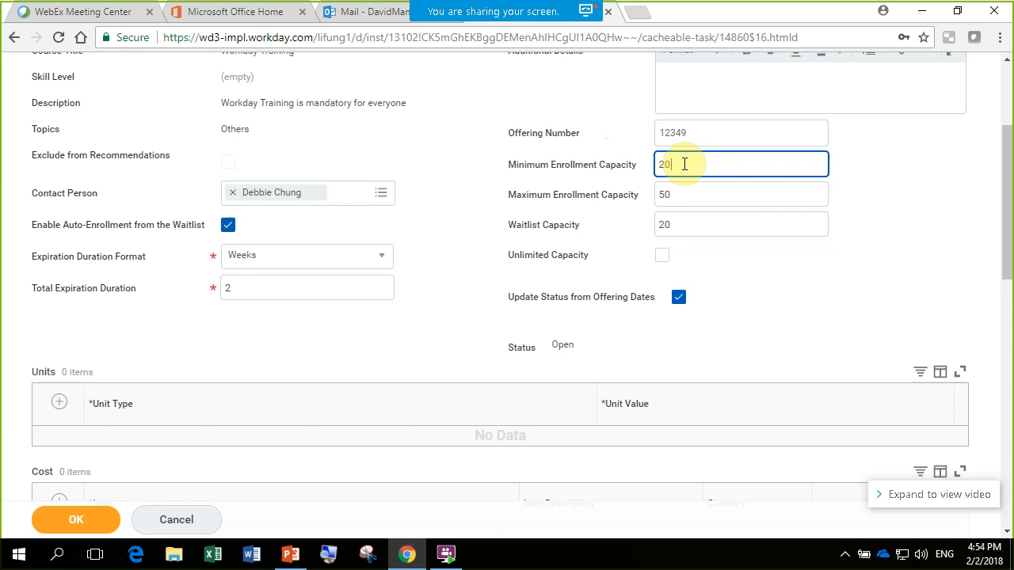
{"action": "left_click", "coordinate": [944, 235]}
{"action": "left_click_drag", "start_coordinate": [1010, 216], "coordinate": [1009, 218]}
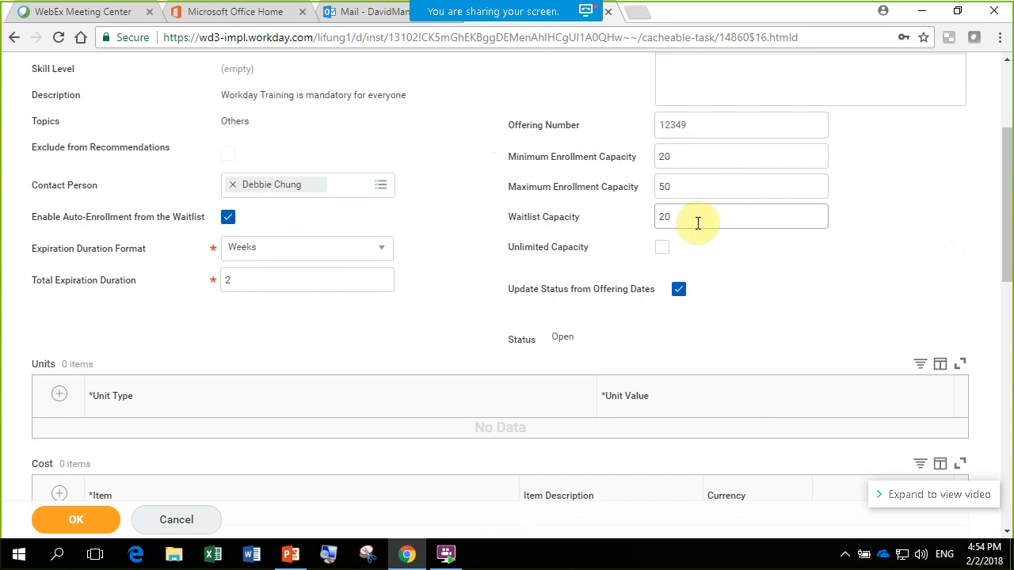
- Set the offering's Minimum Enrollment Capacity to 30 and its Maximum Enrollment Capacity to 60
{"action": "left_click", "coordinate": [693, 158]}
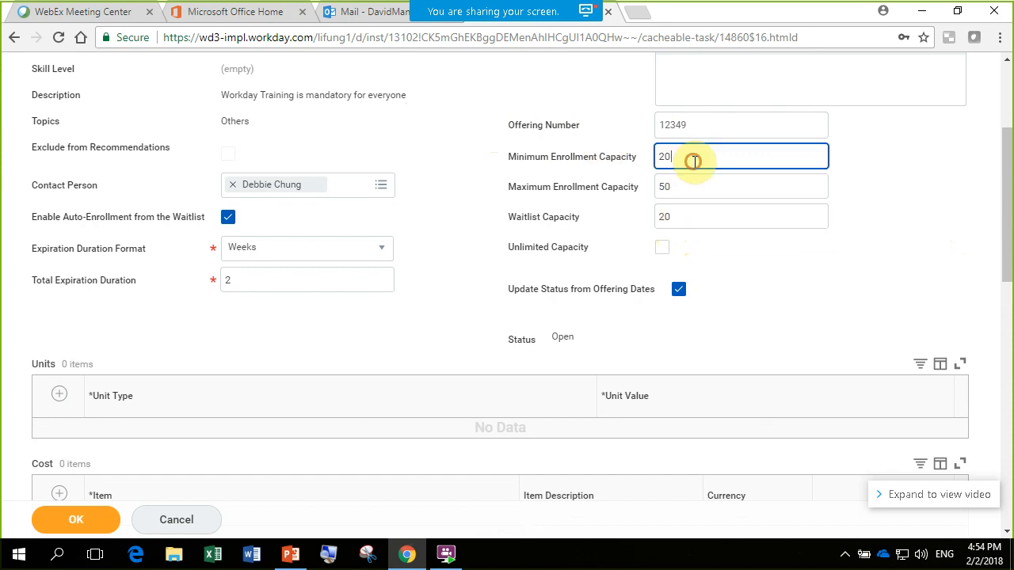
{"action": "key", "text": "BackSpace"}
{"action": "key", "text": "BackSpace"}
{"action": "type", "text": "30"}
{"action": "left_click", "coordinate": [696, 185]}
{"action": "key", "text": "BackSpace"}
{"action": "key", "text": "BackSpace"}
{"action": "type", "text": "60"}
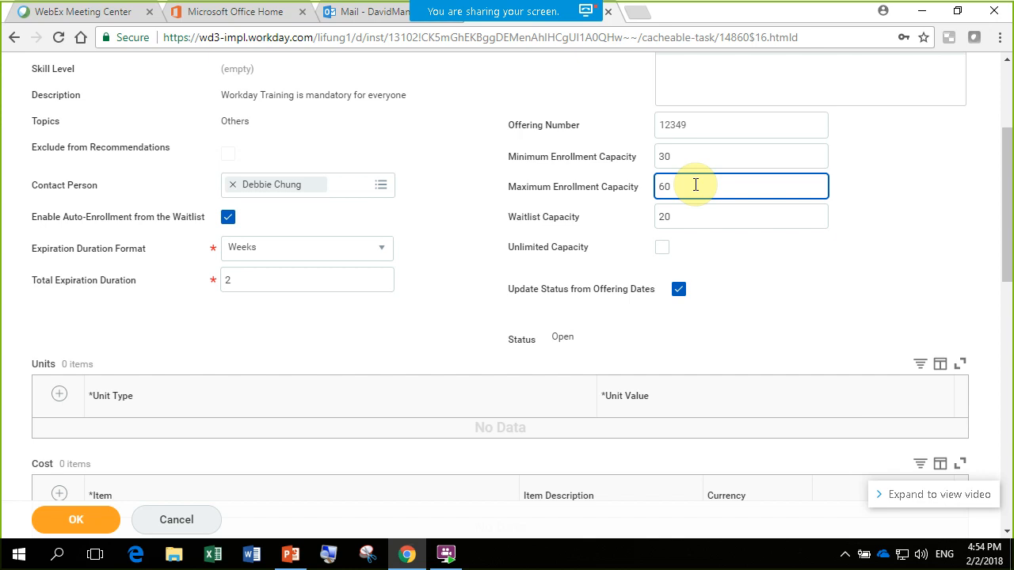
- Switch to the WebEx meeting chat and read the participants' recent questions
{"action": "left_click_drag", "start_coordinate": [1008, 219], "coordinate": [1011, 169]}
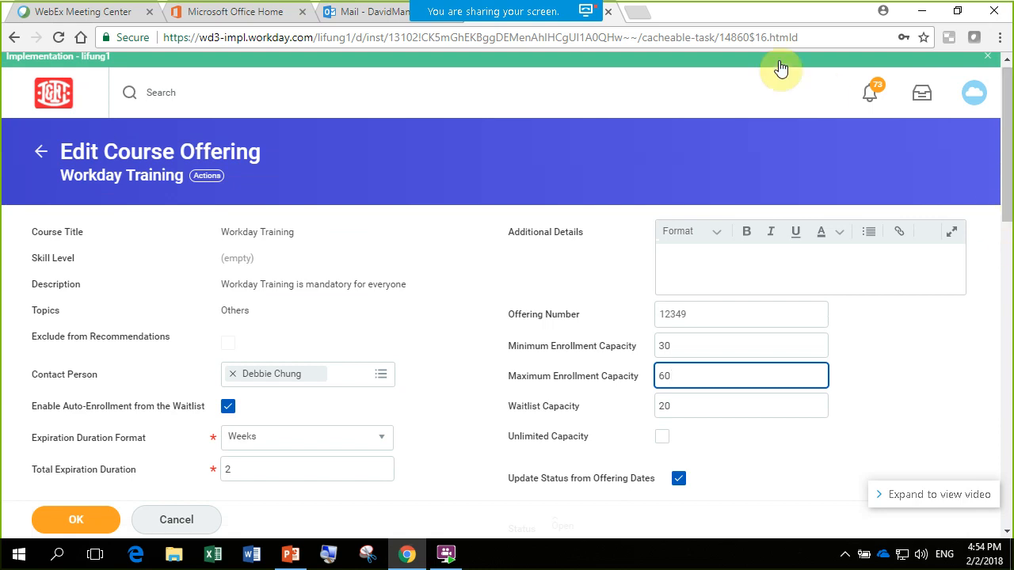
{"action": "mouse_move", "coordinate": [507, 11]}
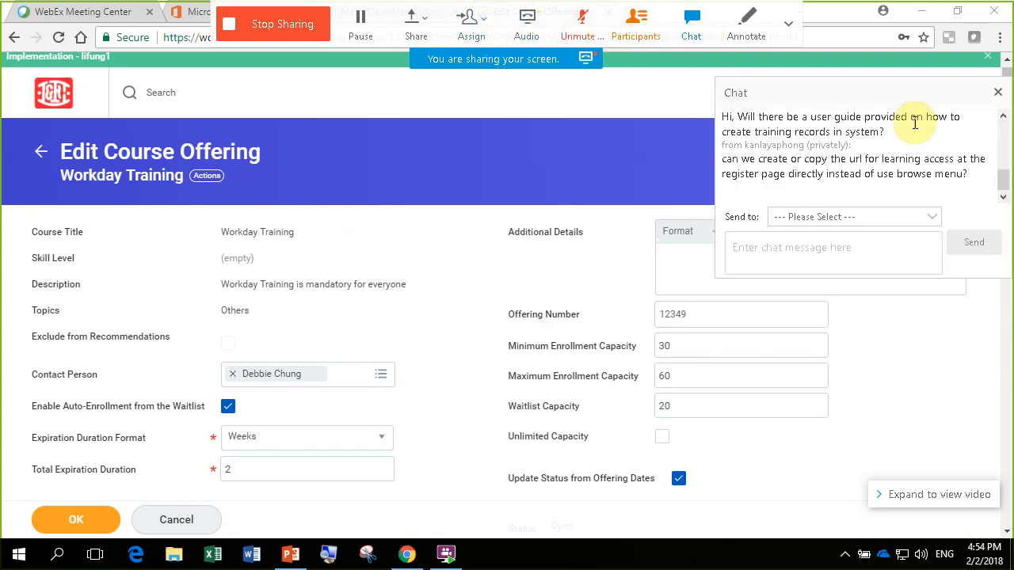
{"action": "scroll", "coordinate": [1004, 170], "scroll_direction": "up", "scroll_amount": 1}
{"action": "left_click_drag", "start_coordinate": [1004, 174], "coordinate": [1004, 182]}
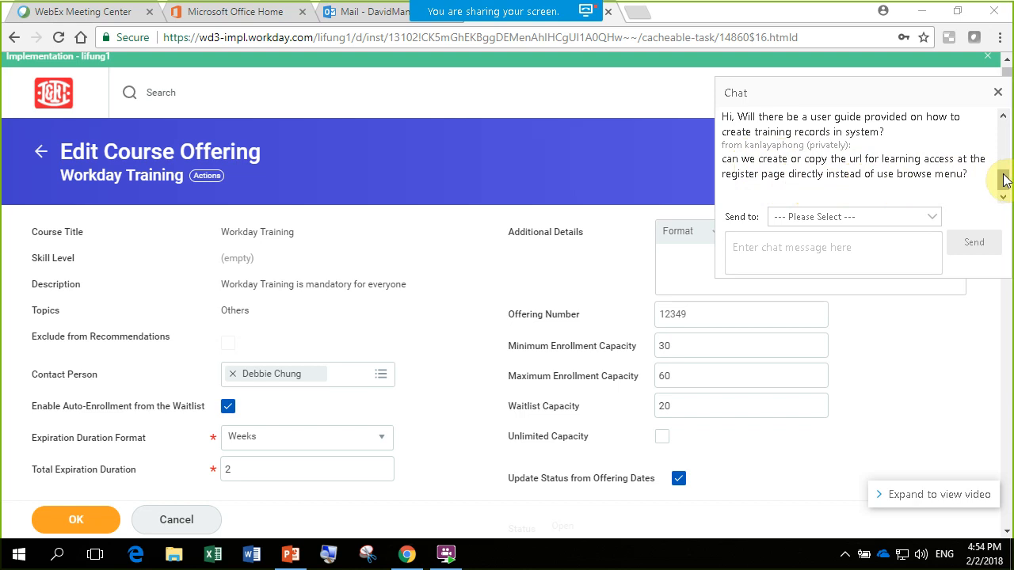
{"action": "left_click_drag", "start_coordinate": [1002, 179], "coordinate": [996, 170]}
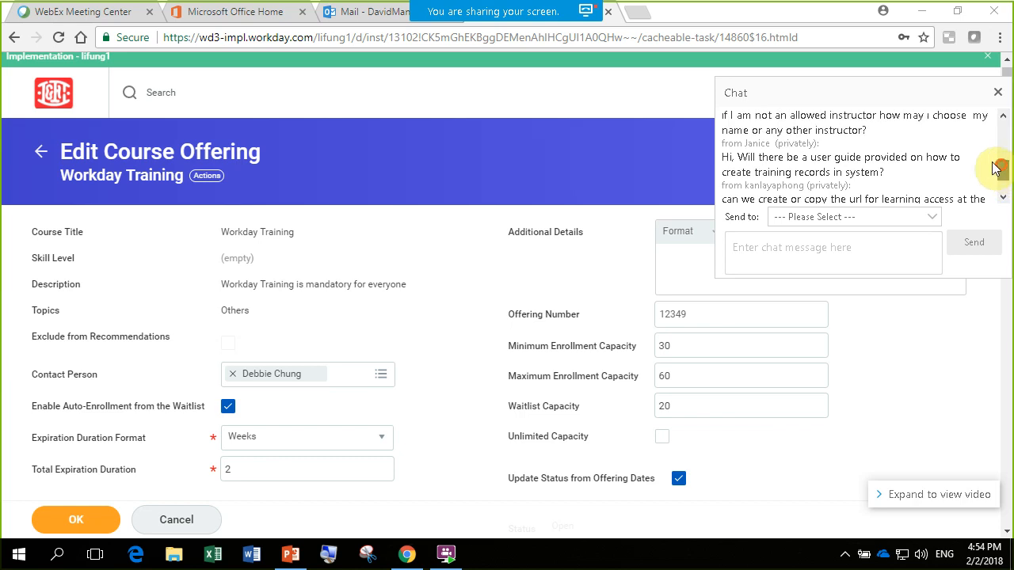
- Return to the Workday home page without saving the offering changes and close the meeting chat
{"action": "left_click", "coordinate": [63, 89]}
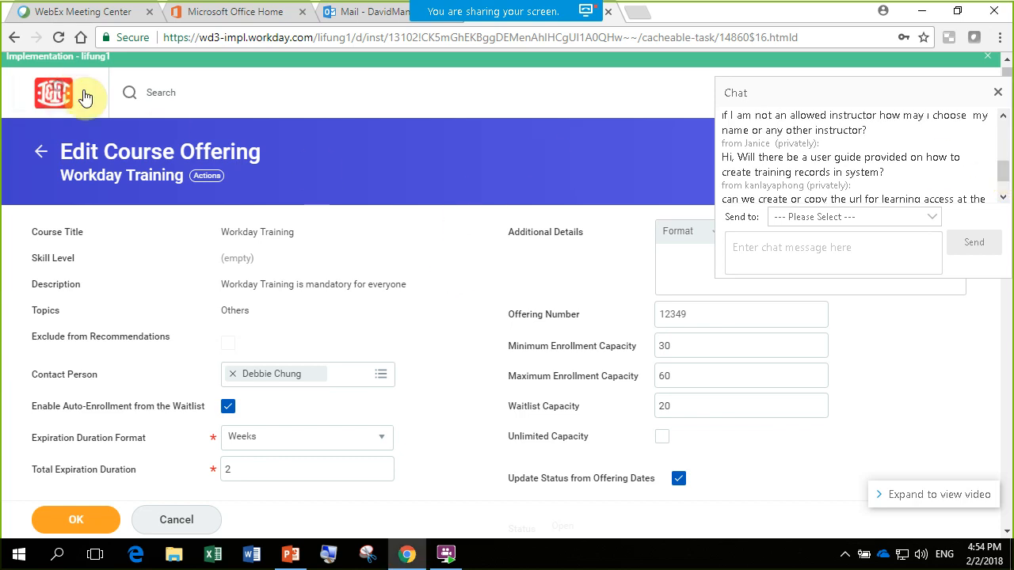
{"action": "left_click", "coordinate": [422, 341]}
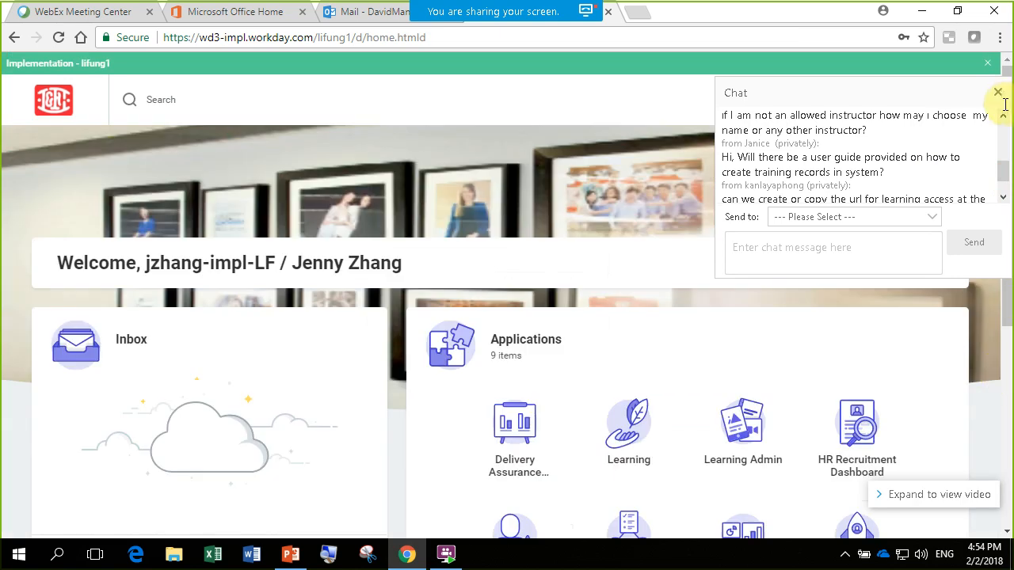
{"action": "left_click", "coordinate": [998, 92]}
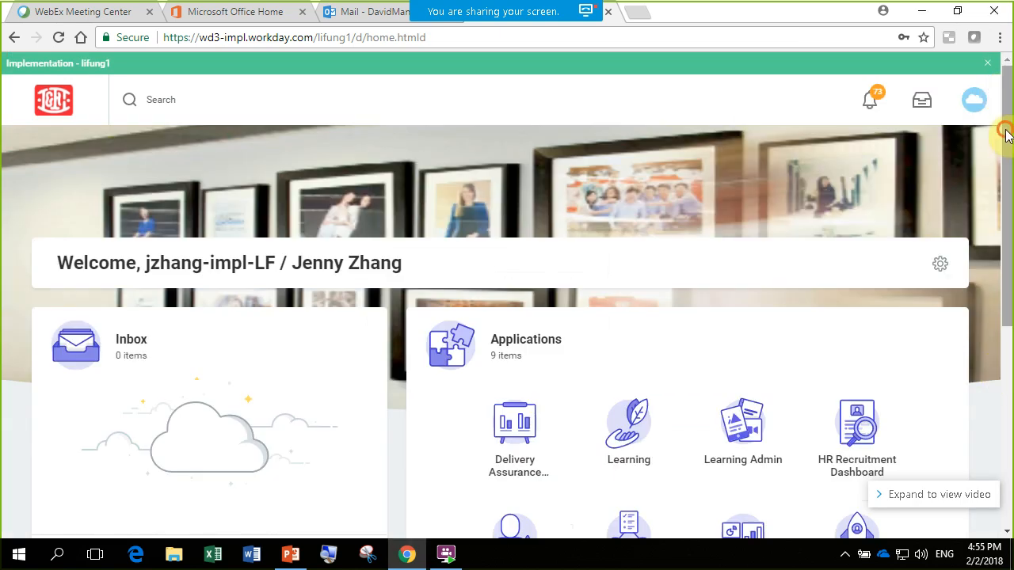
- Open the Learning application and browse the learner course catalog
{"action": "scroll", "coordinate": [1009, 209], "scroll_direction": "down", "scroll_amount": 2}
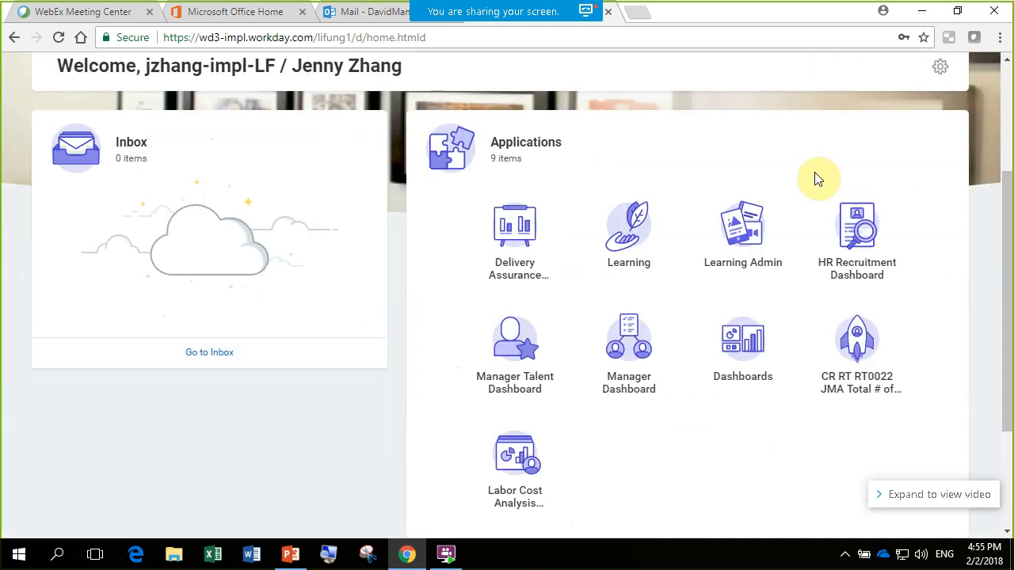
{"action": "left_click", "coordinate": [628, 228]}
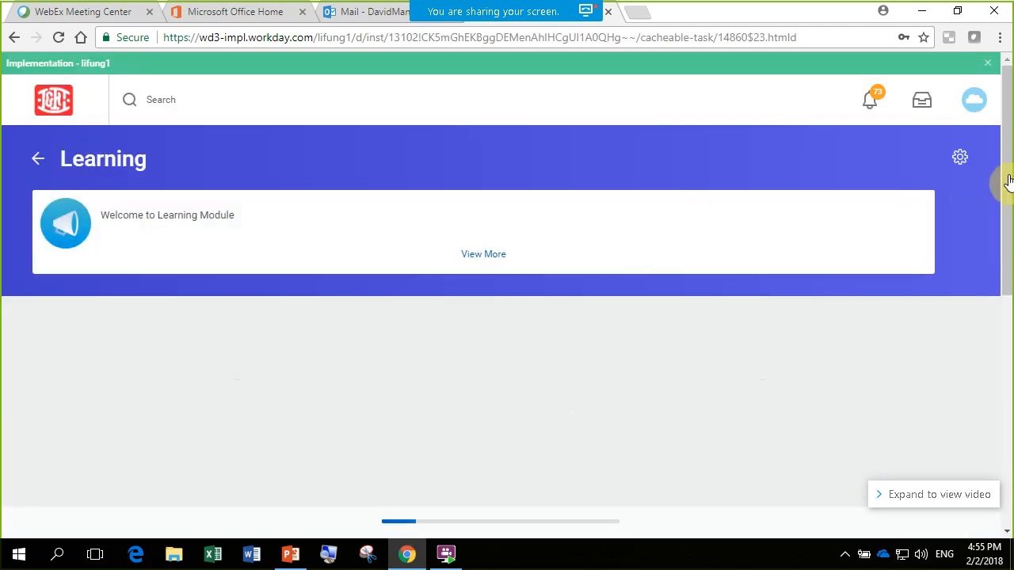
{"action": "scroll", "coordinate": [1010, 200], "scroll_direction": "down", "scroll_amount": 1}
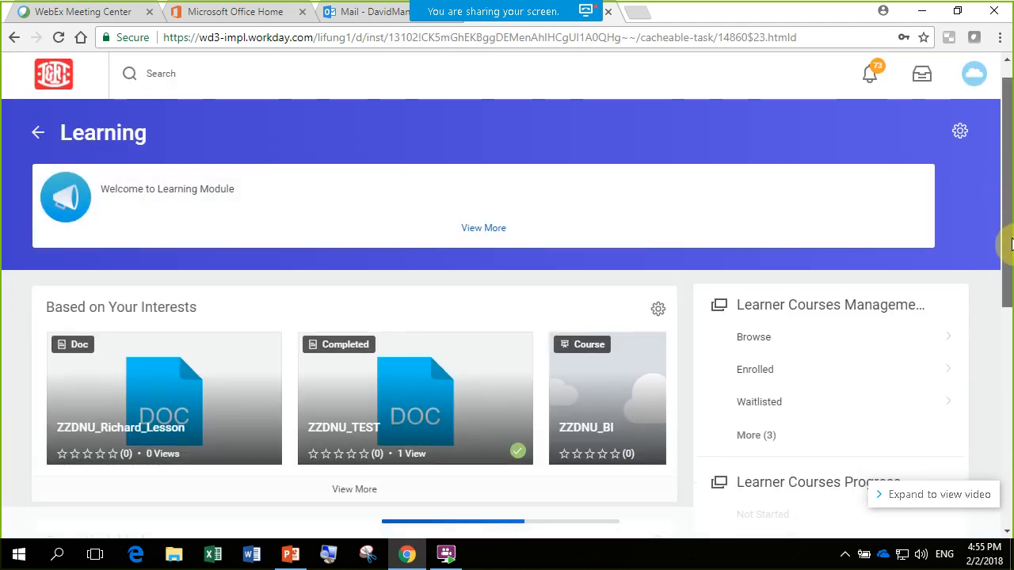
{"action": "scroll", "coordinate": [797, 242], "scroll_direction": "down", "scroll_amount": 2}
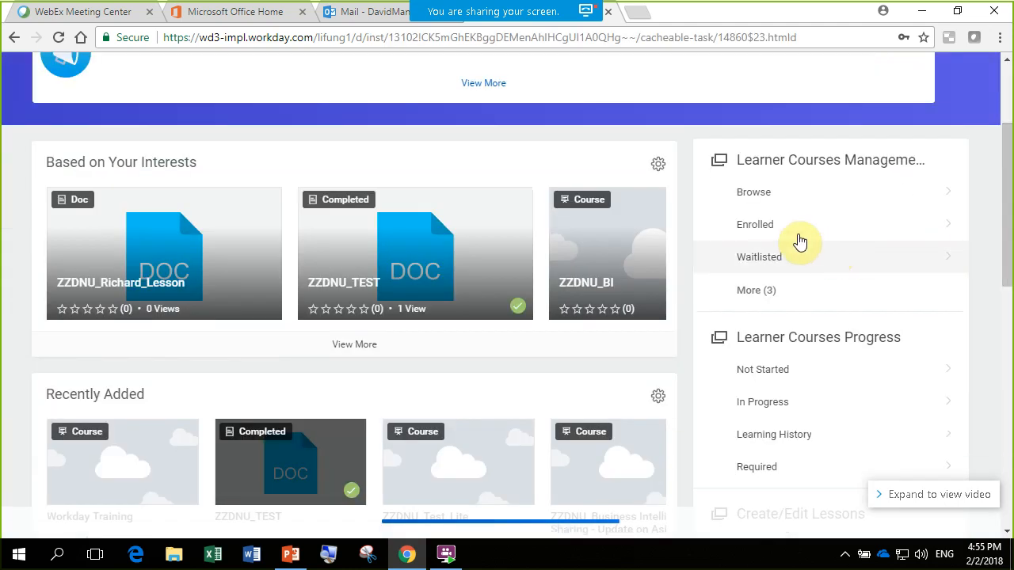
{"action": "left_click", "coordinate": [779, 197]}
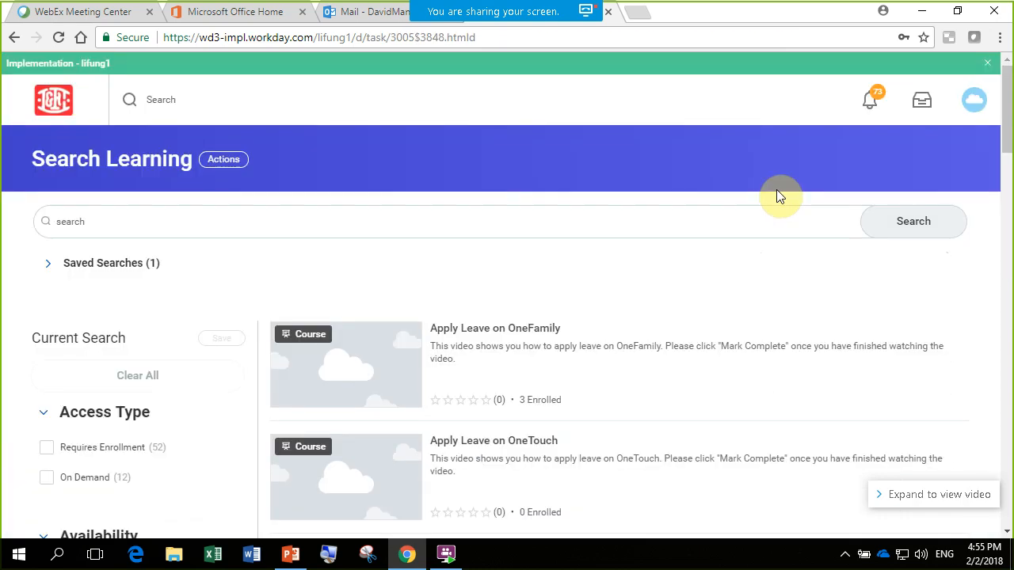
- Search the learning catalog for "apply leave"
{"action": "scroll", "coordinate": [1004, 117], "scroll_direction": "down", "scroll_amount": 1}
{"action": "scroll", "coordinate": [1004, 117], "scroll_direction": "down", "scroll_amount": 1}
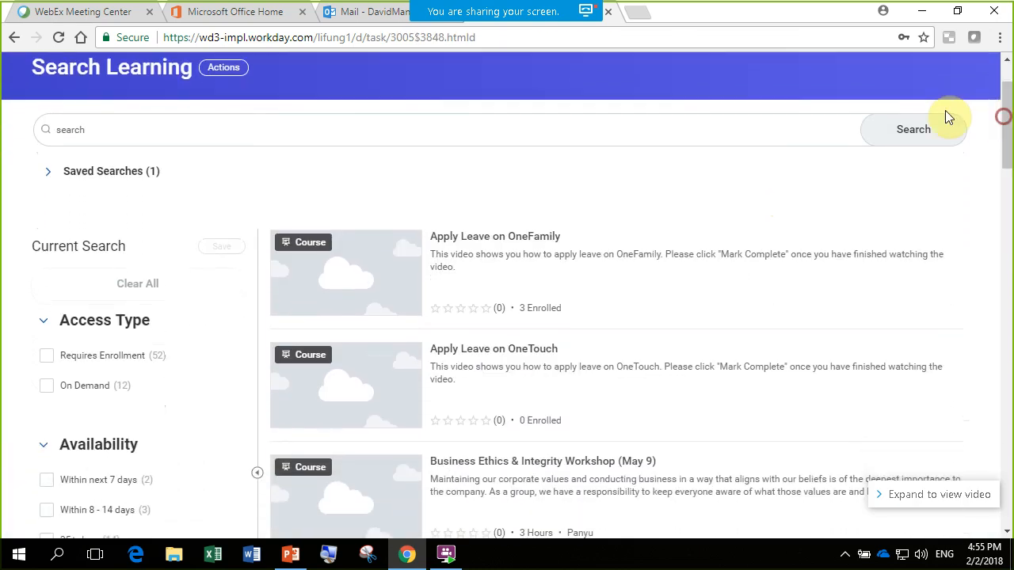
{"action": "left_click", "coordinate": [237, 136]}
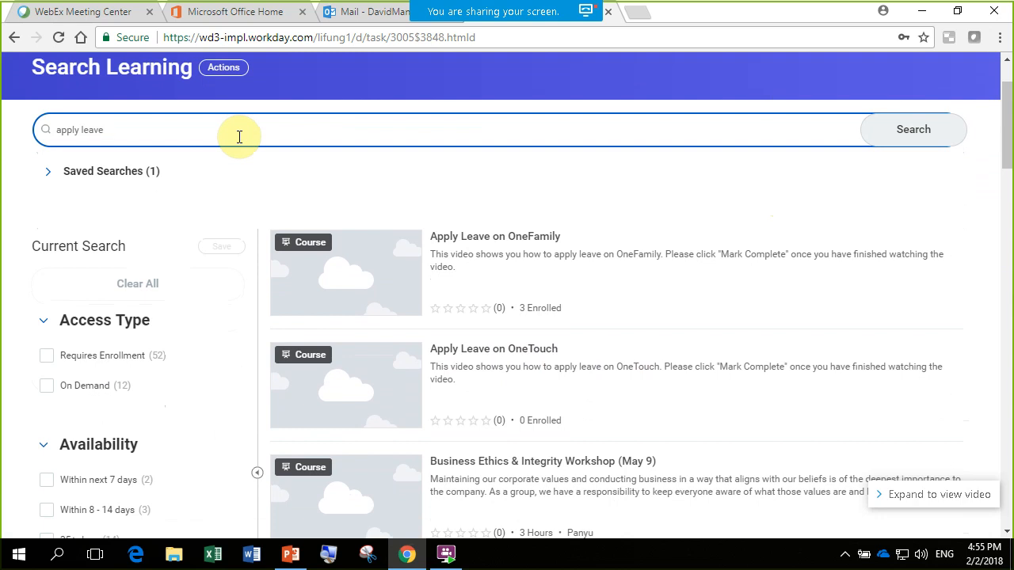
{"action": "key", "text": "Return"}
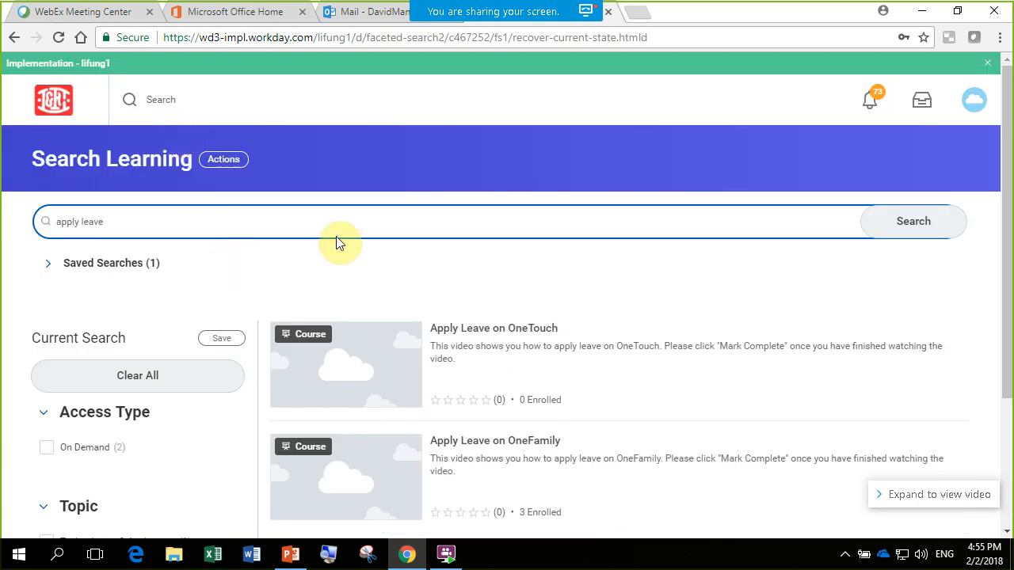
- Review the matching leave courses, then clear the keyword and rerun the search to list the whole catalog
{"action": "left_click_drag", "start_coordinate": [1007, 99], "coordinate": [1010, 216]}
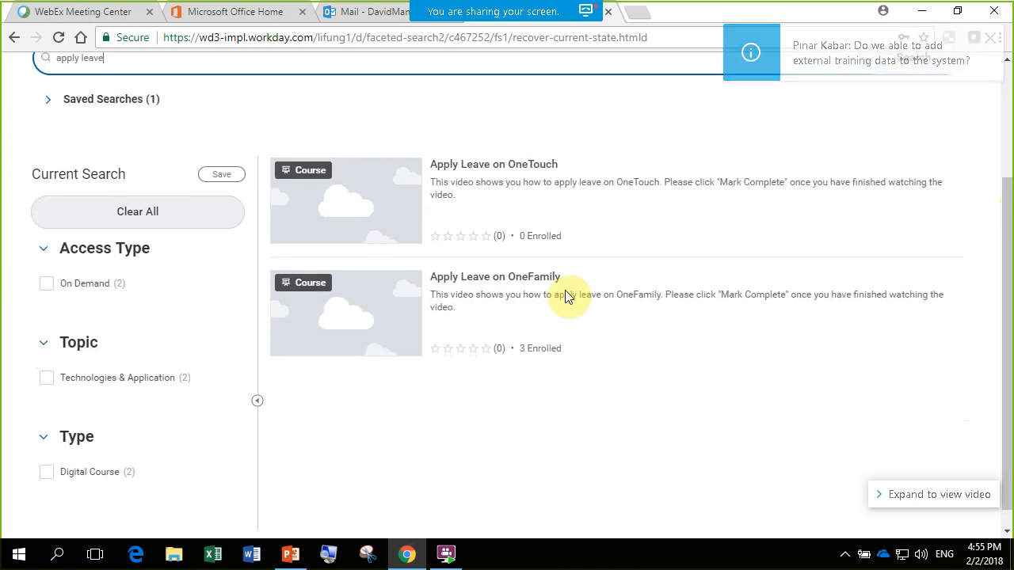
{"action": "left_click_drag", "start_coordinate": [1006, 231], "coordinate": [1005, 222]}
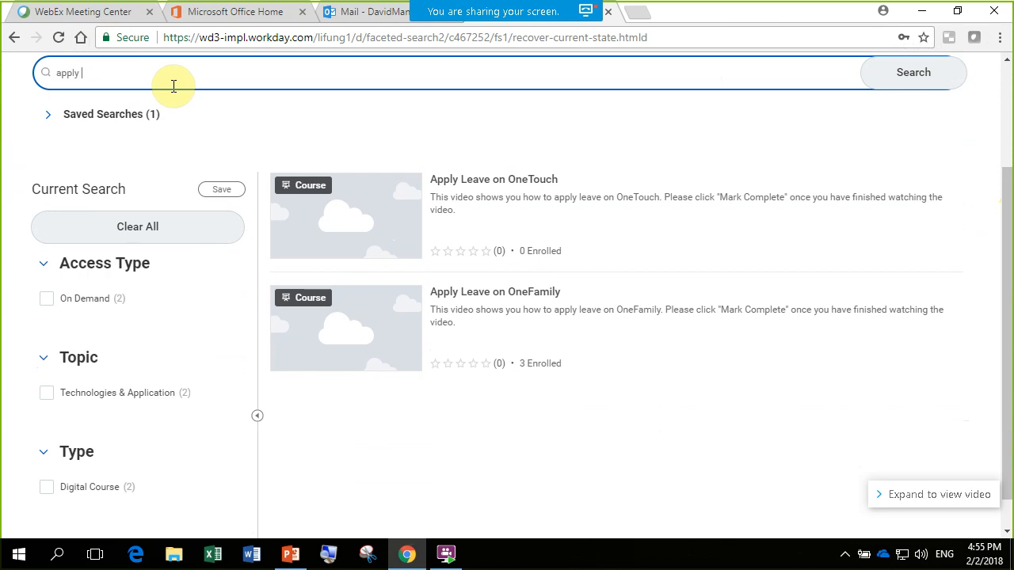
{"action": "key", "text": "Return"}
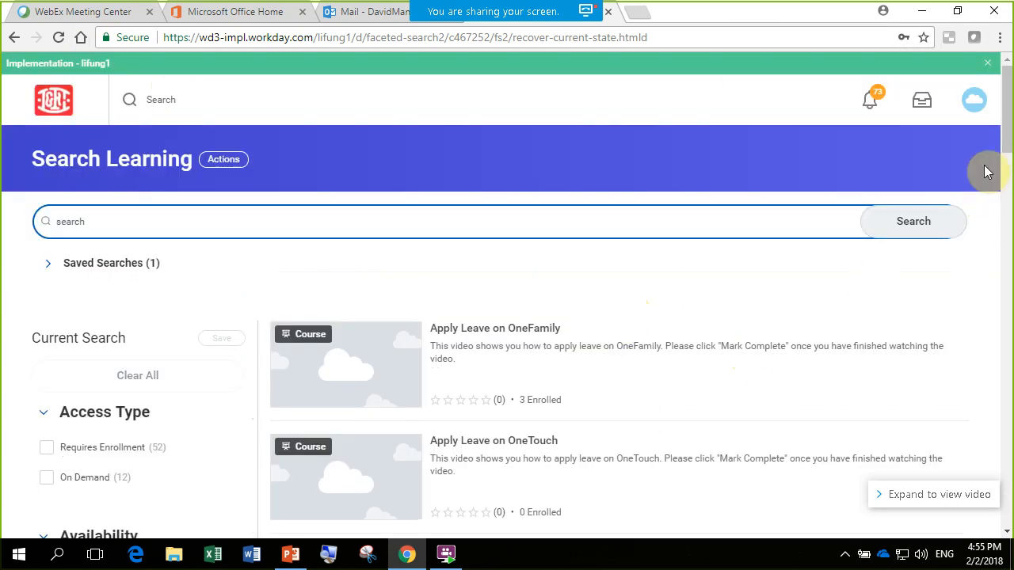
- Review the catalog's Access Type, Availability, Created by Worker, Instructor and Primary Location filters
{"action": "left_click_drag", "start_coordinate": [1006, 114], "coordinate": [998, 158]}
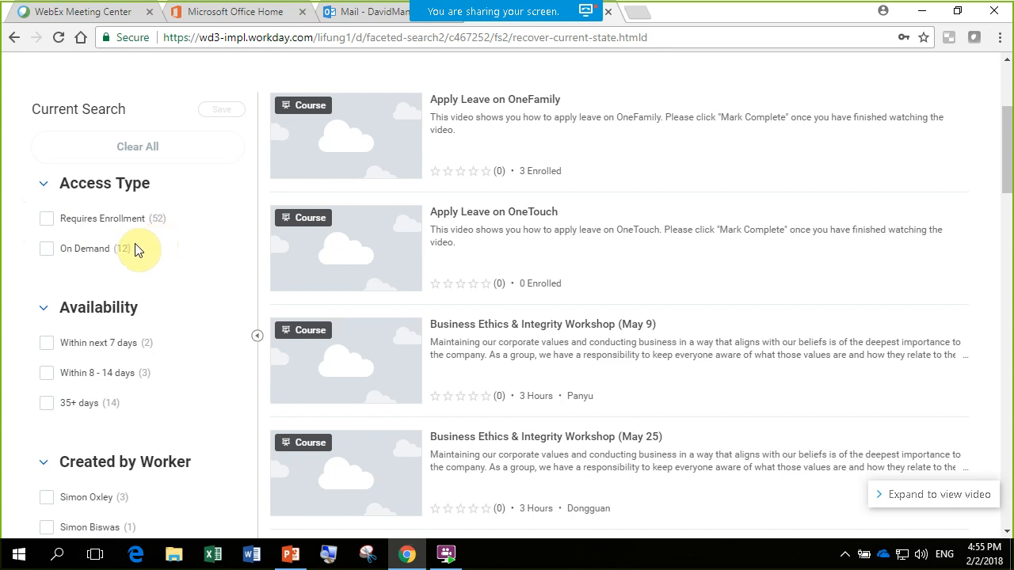
{"action": "left_click", "coordinate": [1008, 151]}
{"action": "left_click_drag", "start_coordinate": [1007, 151], "coordinate": [1006, 212]}
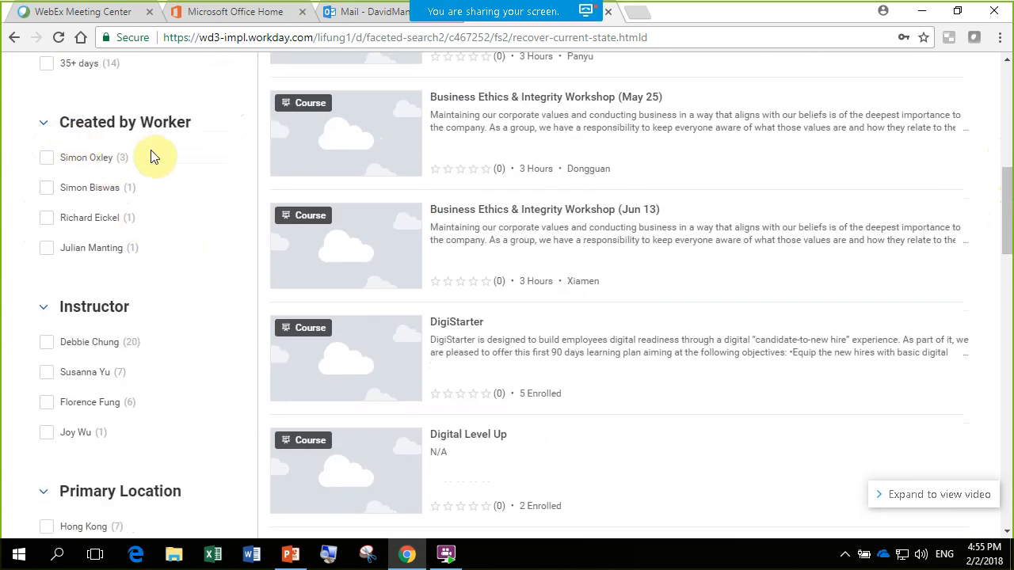
{"action": "left_click", "coordinate": [1008, 236]}
{"action": "left_click_drag", "start_coordinate": [1007, 236], "coordinate": [1007, 335]}
- Expand the Rating, Skill Level, Topic and Type filters and review their options
{"action": "left_click", "coordinate": [44, 185]}
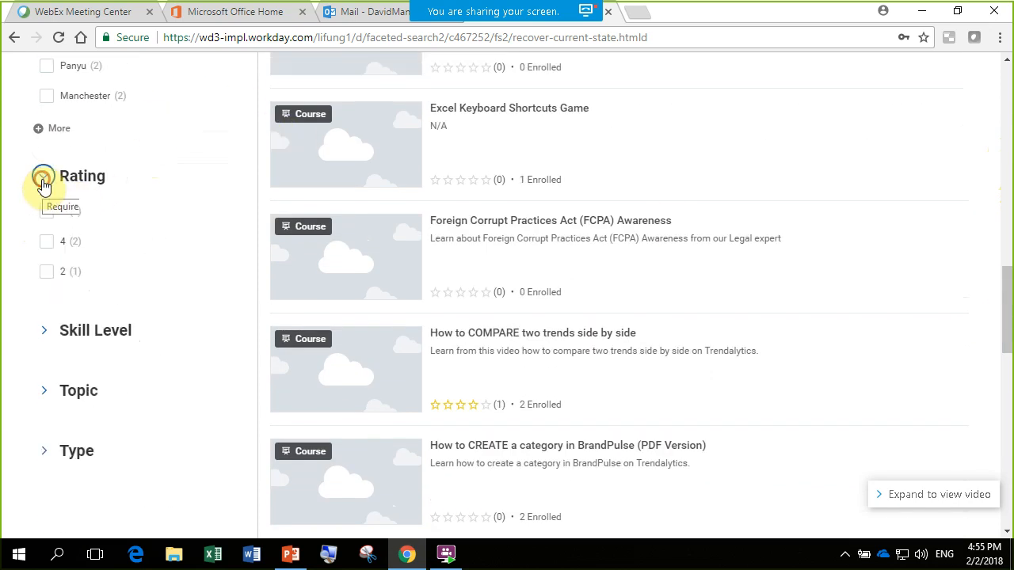
{"action": "left_click", "coordinate": [47, 340]}
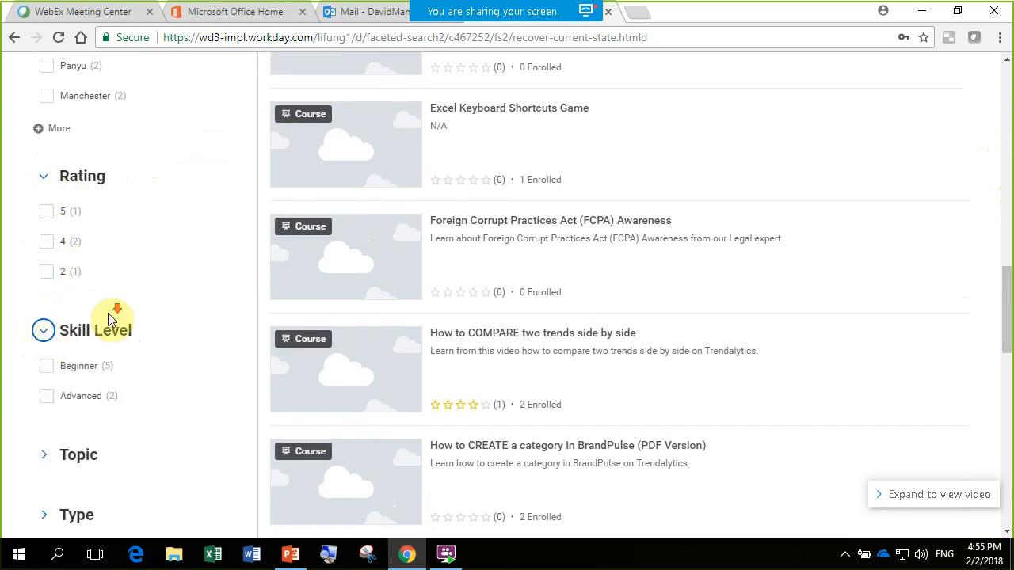
{"action": "scroll", "coordinate": [75, 319], "scroll_direction": "down", "scroll_amount": 2}
{"action": "left_click", "coordinate": [43, 296]}
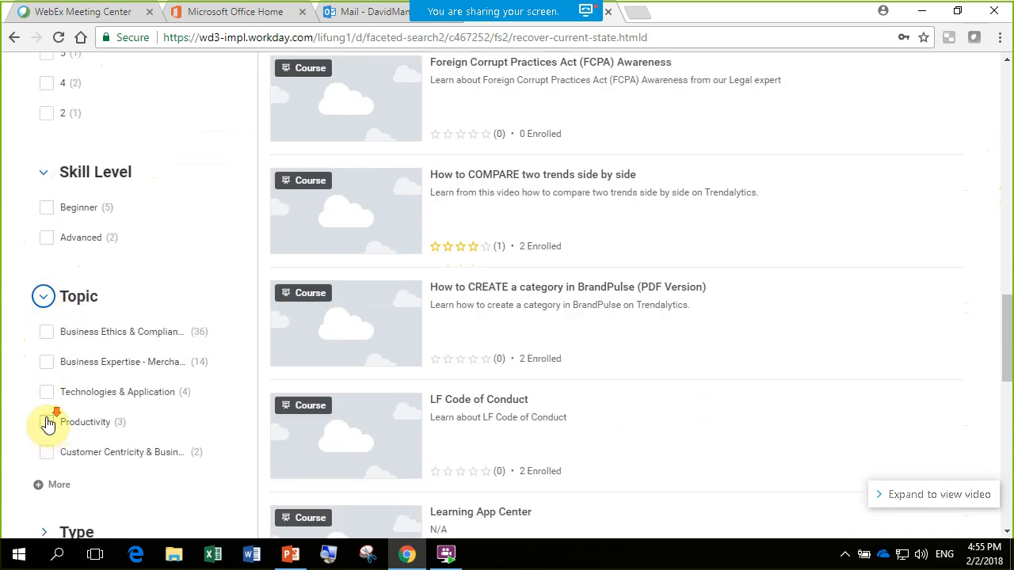
{"action": "scroll", "coordinate": [48, 372], "scroll_direction": "down", "scroll_amount": 3}
{"action": "left_click", "coordinate": [44, 294]}
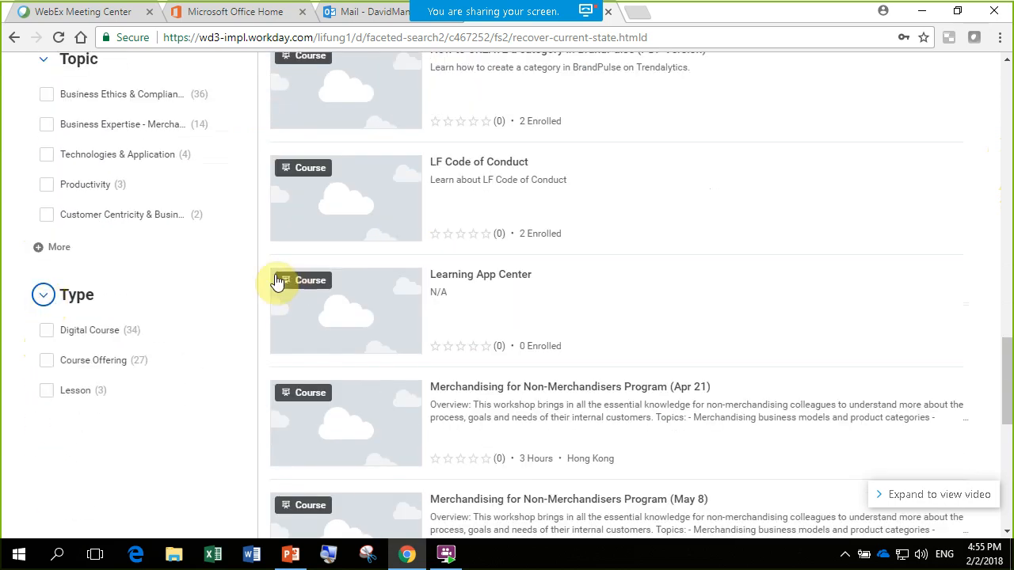
{"action": "left_click_drag", "start_coordinate": [1005, 370], "coordinate": [1006, 90]}
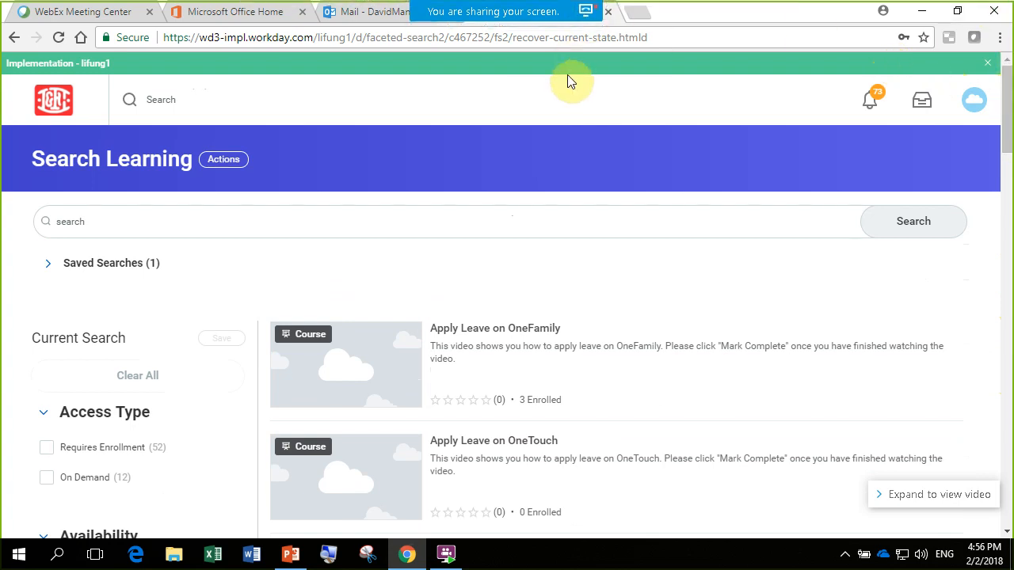
- Find the DigiStarter course in the catalog results and open its course page
{"action": "mouse_move", "coordinate": [540, 10]}
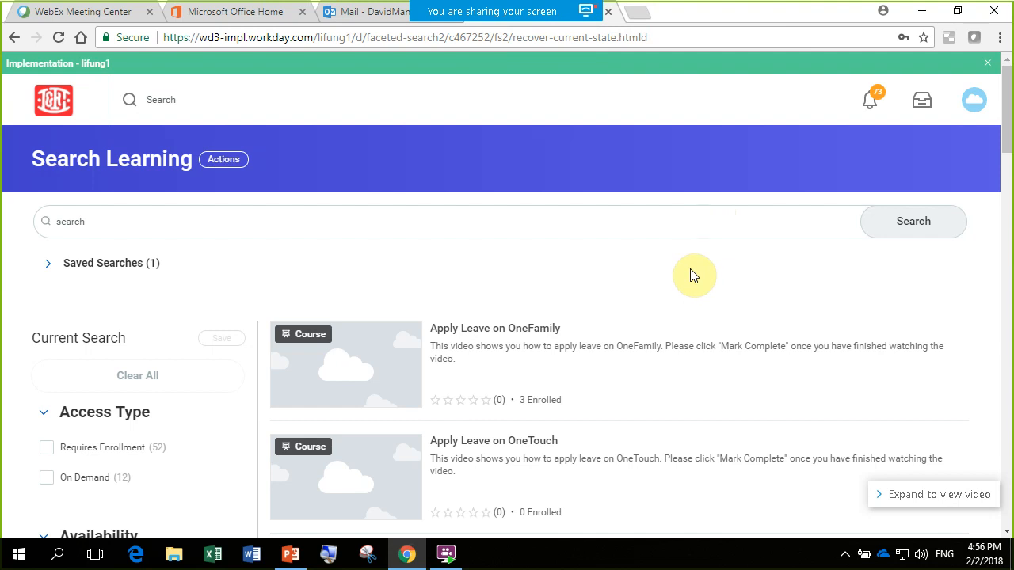
{"action": "scroll", "coordinate": [691, 275], "scroll_direction": "down", "scroll_amount": 5}
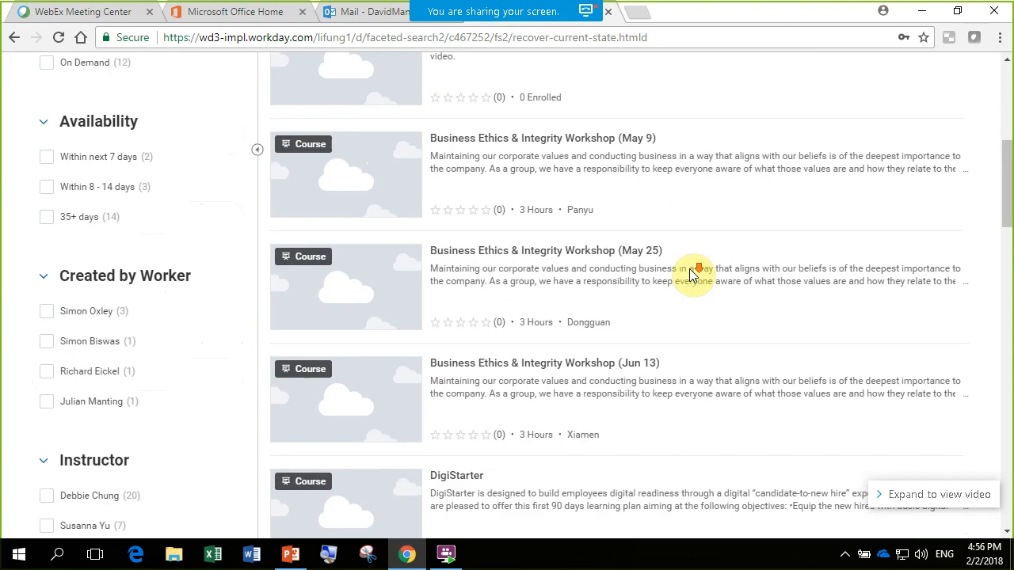
{"action": "scroll", "coordinate": [691, 275], "scroll_direction": "down", "scroll_amount": 2}
{"action": "left_click", "coordinate": [459, 342]}
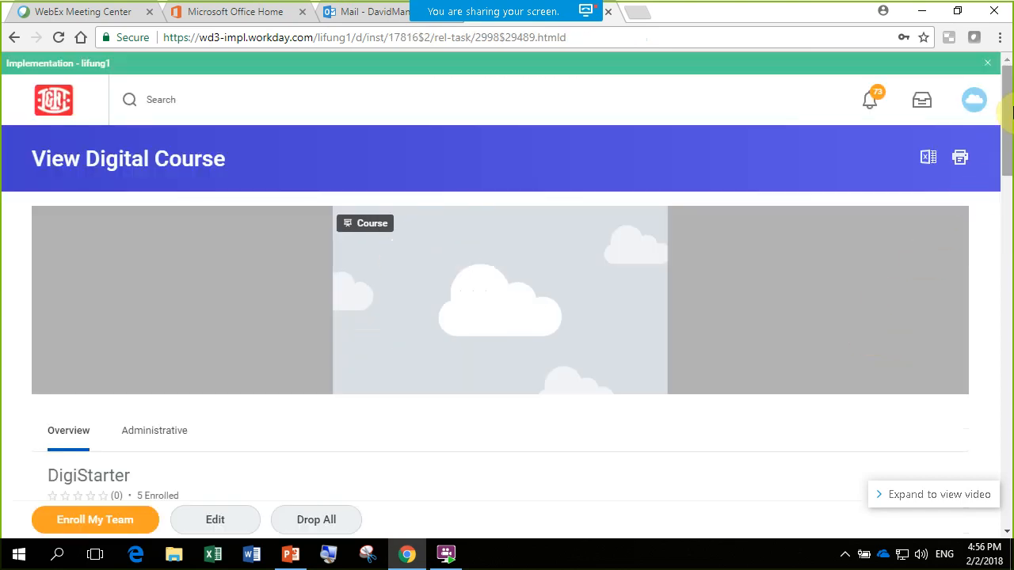
- Open the DigiStarter course for editing with its existing version, and go to its lesson list
{"action": "scroll", "coordinate": [1010, 111], "scroll_direction": "down", "scroll_amount": 4}
{"action": "left_click", "coordinate": [235, 527]}
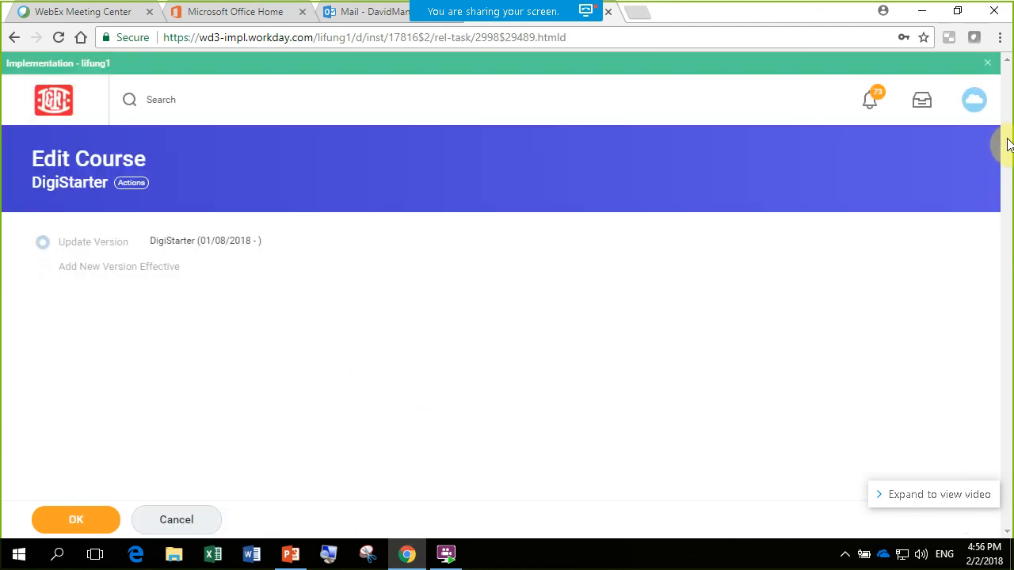
{"action": "left_click", "coordinate": [83, 519]}
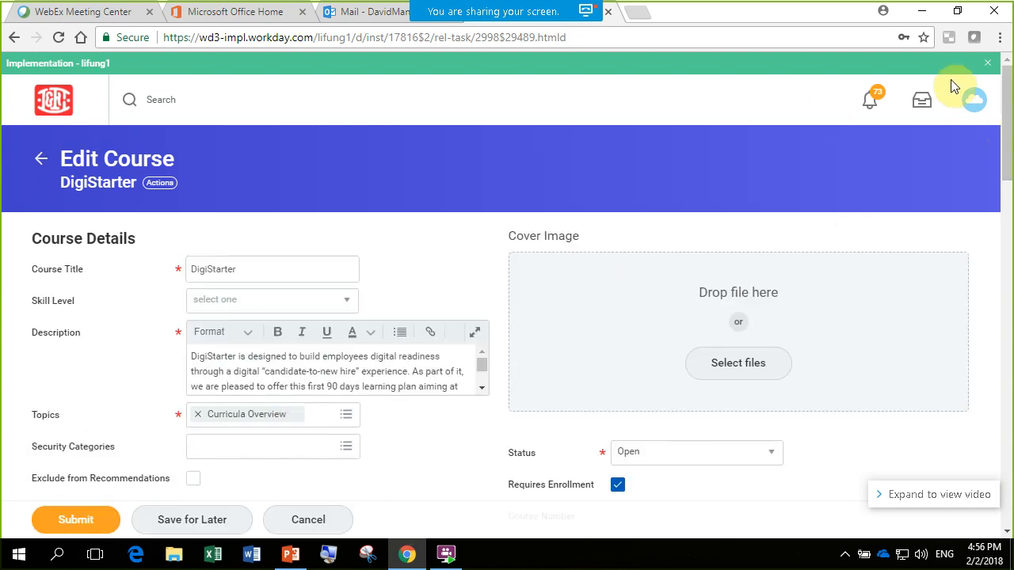
{"action": "left_click_drag", "start_coordinate": [1010, 99], "coordinate": [1011, 273]}
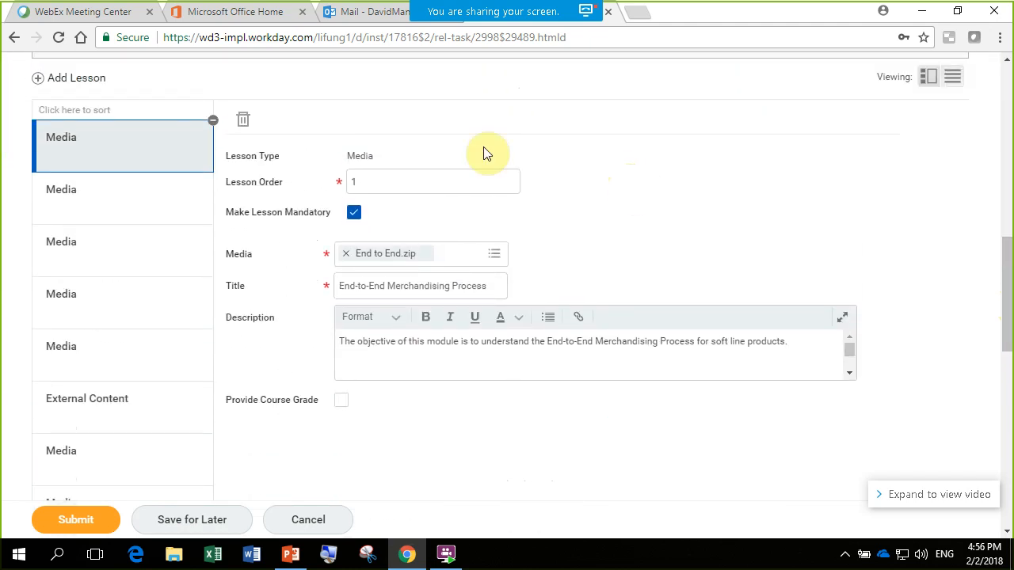
- Review the lesson order, mandatory setting and media of the first three lessons in the DigiStarter course
{"action": "left_click", "coordinate": [103, 210]}
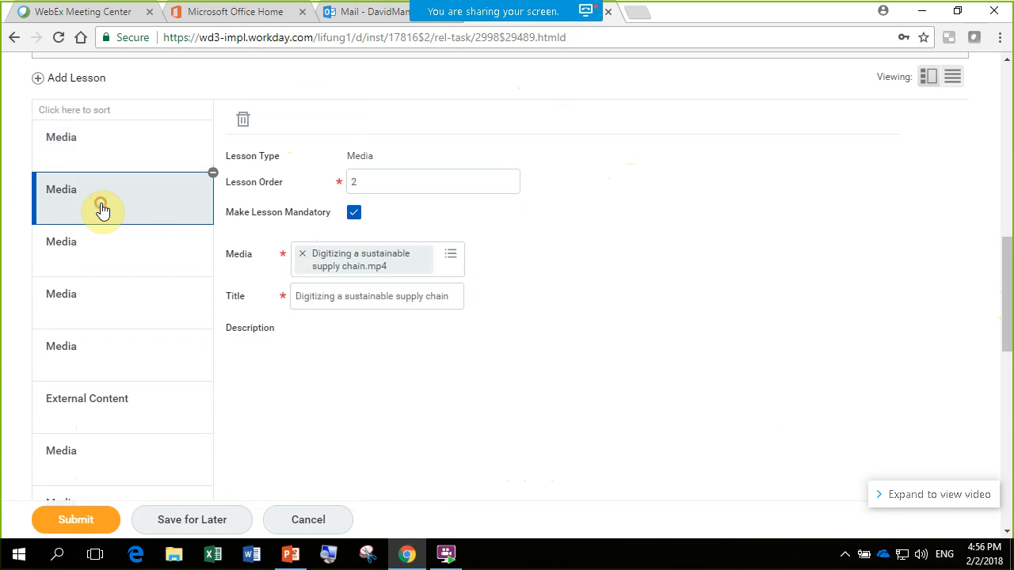
{"action": "left_click", "coordinate": [89, 147]}
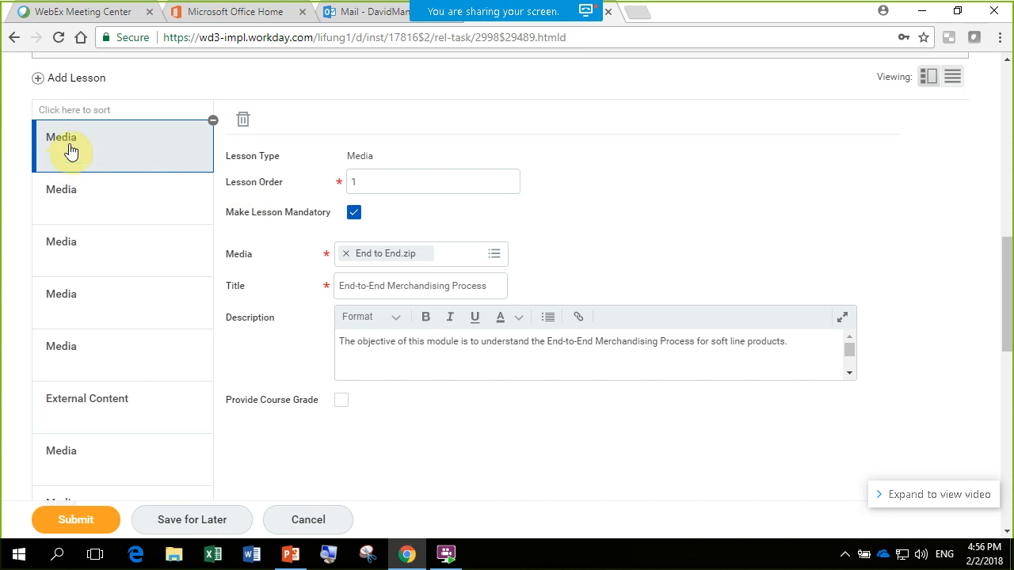
{"action": "left_click", "coordinate": [372, 183]}
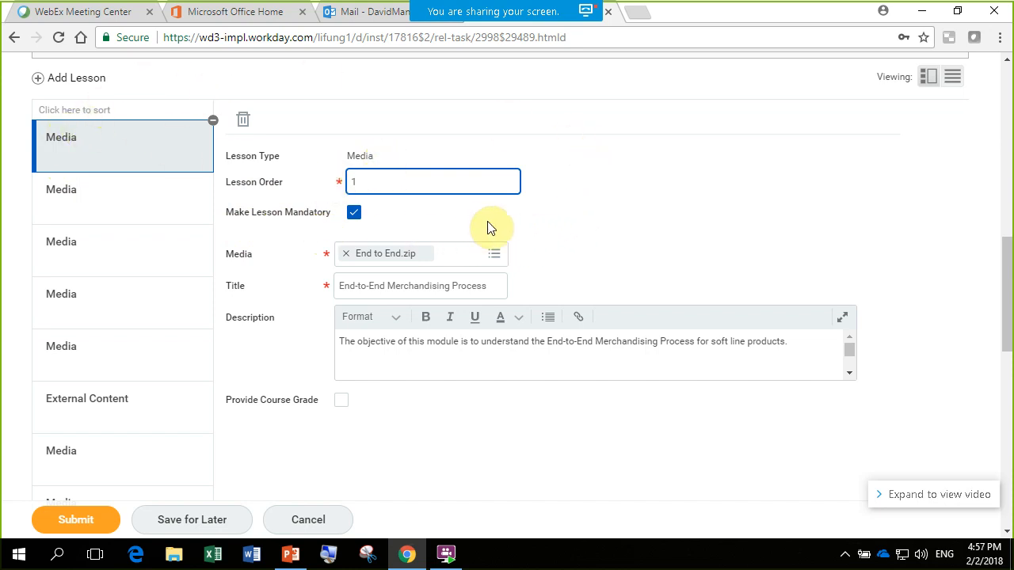
{"action": "left_click", "coordinate": [125, 190]}
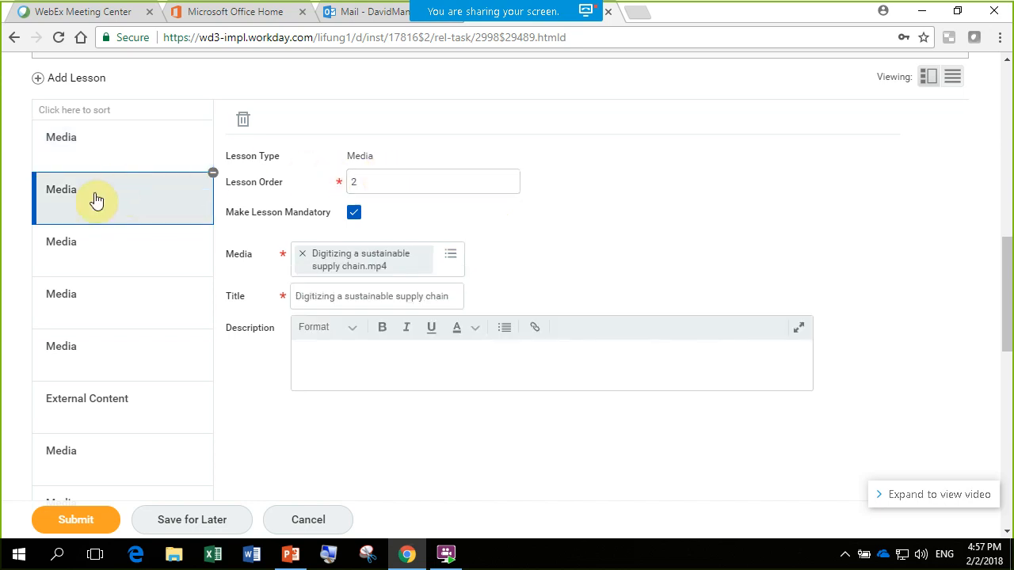
{"action": "left_click", "coordinate": [68, 252]}
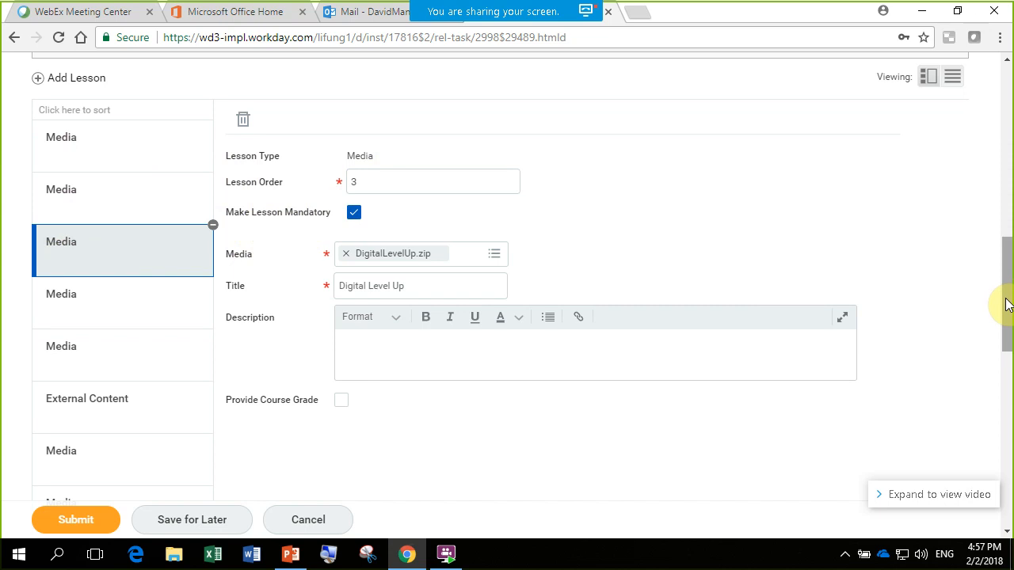
{"action": "left_click_drag", "start_coordinate": [1007, 305], "coordinate": [1010, 276]}
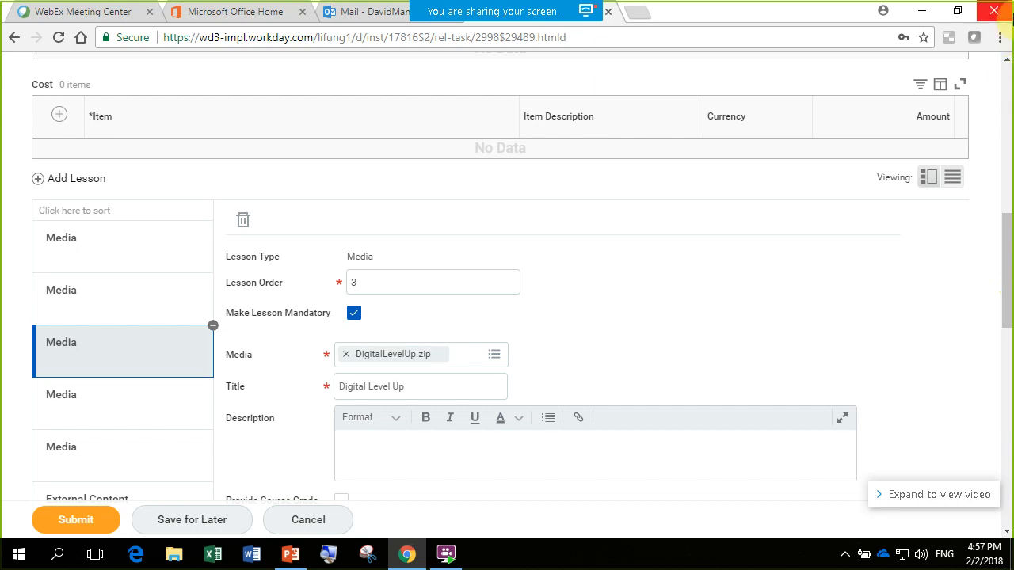
{"action": "mouse_move", "coordinate": [525, 4]}
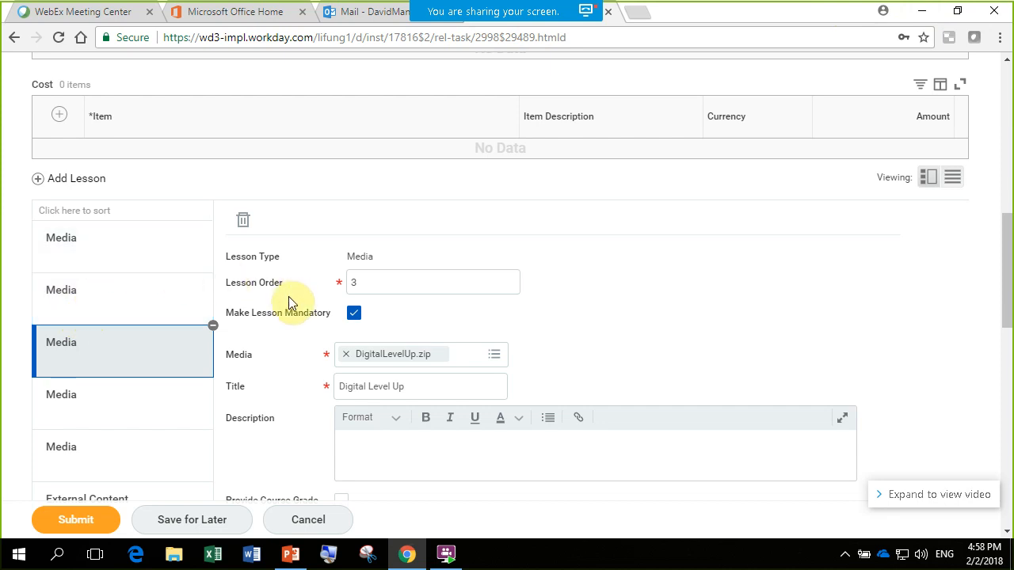
- Turn off Make Lesson Mandatory for the first lesson, compare it with the second lesson, and turn the setting back on
{"action": "left_click", "coordinate": [127, 238]}
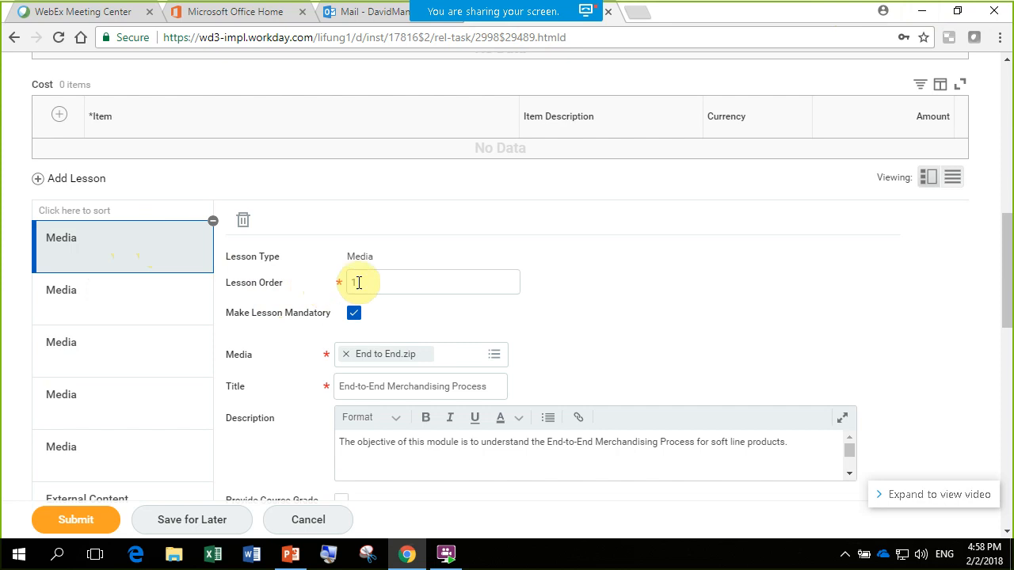
{"action": "left_click", "coordinate": [354, 317]}
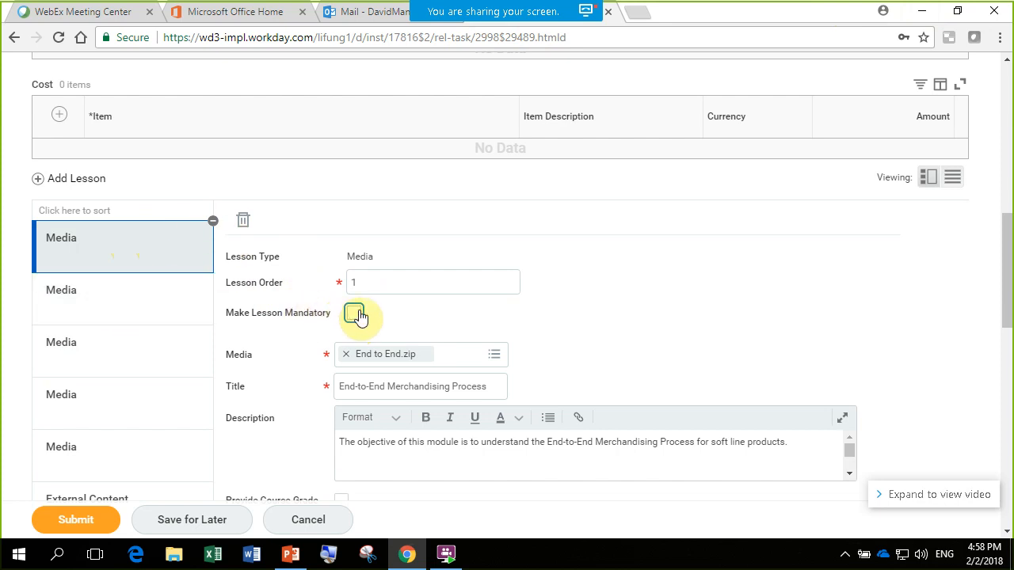
{"action": "left_click", "coordinate": [125, 301]}
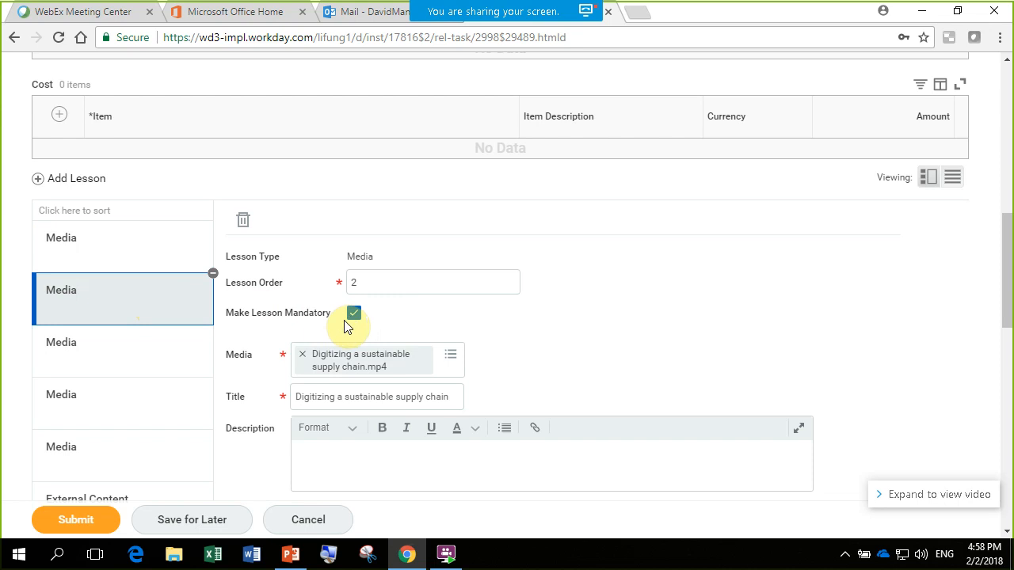
{"action": "left_click", "coordinate": [137, 235]}
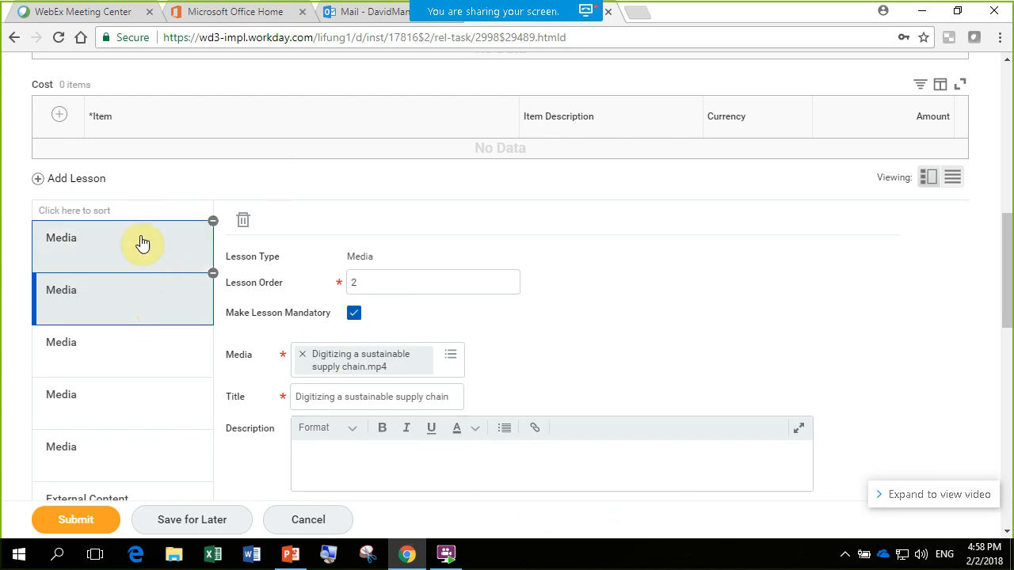
{"action": "left_click", "coordinate": [354, 316]}
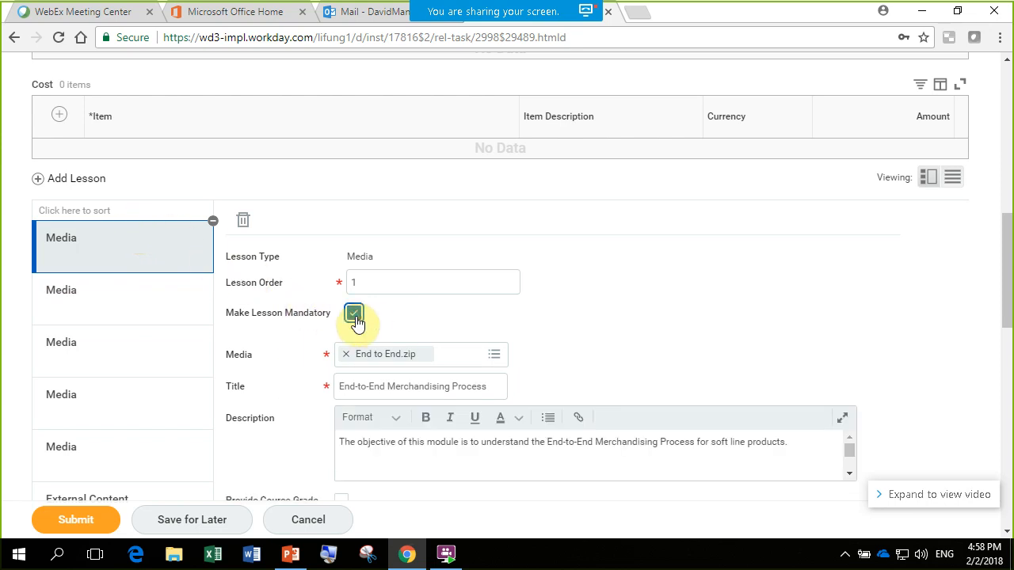
{"action": "left_click", "coordinate": [663, 342]}
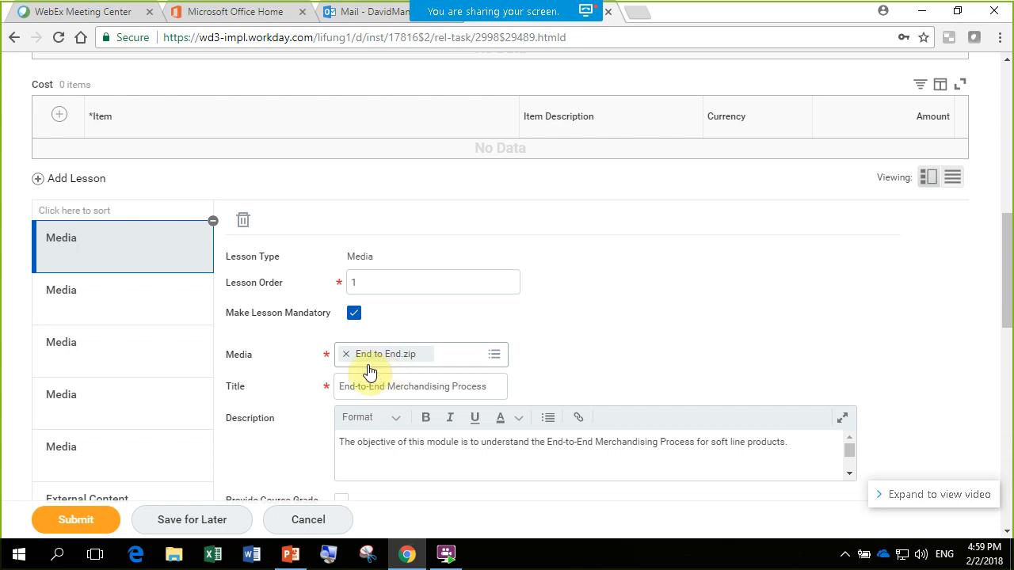
- Review the DigiStarter course details, units and cost sections, then cancel the course edit and discard the changes
{"action": "scroll", "coordinate": [669, 360], "scroll_direction": "up", "scroll_amount": 1}
{"action": "scroll", "coordinate": [668, 361], "scroll_direction": "up", "scroll_amount": 5}
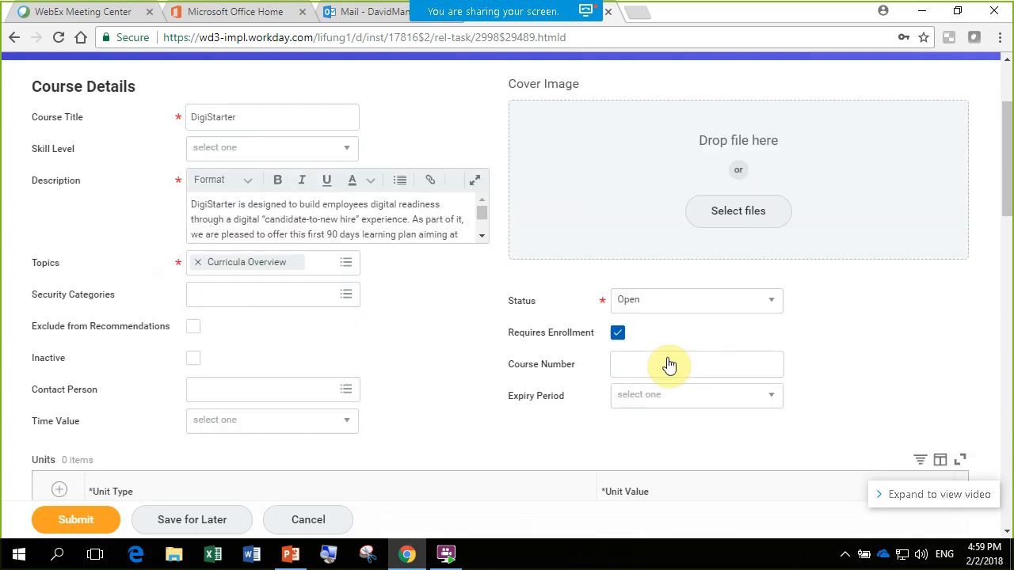
{"action": "scroll", "coordinate": [668, 361], "scroll_direction": "down", "scroll_amount": 2}
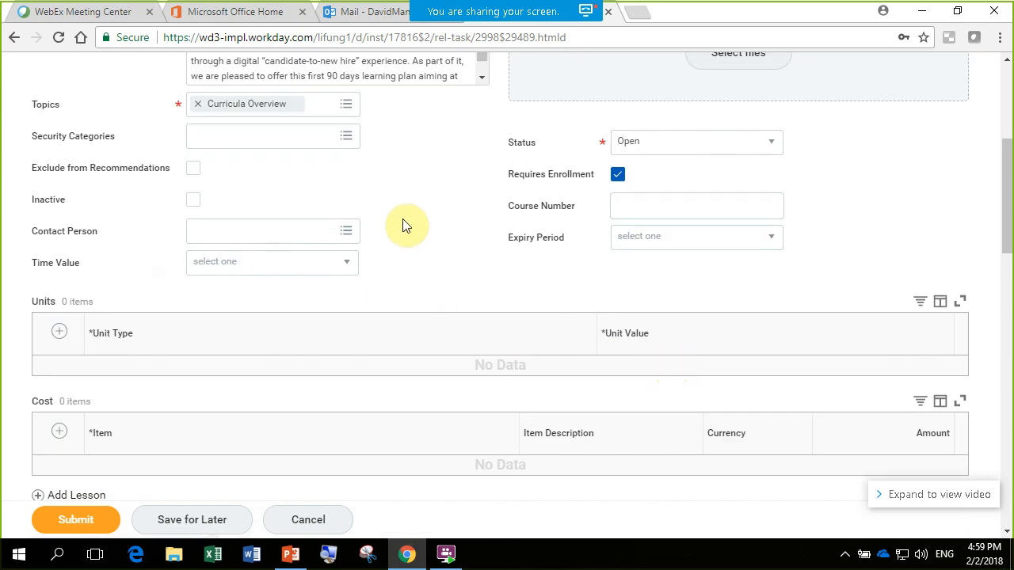
{"action": "scroll", "coordinate": [458, 258], "scroll_direction": "up", "scroll_amount": 2}
{"action": "scroll", "coordinate": [458, 257], "scroll_direction": "up", "scroll_amount": 2}
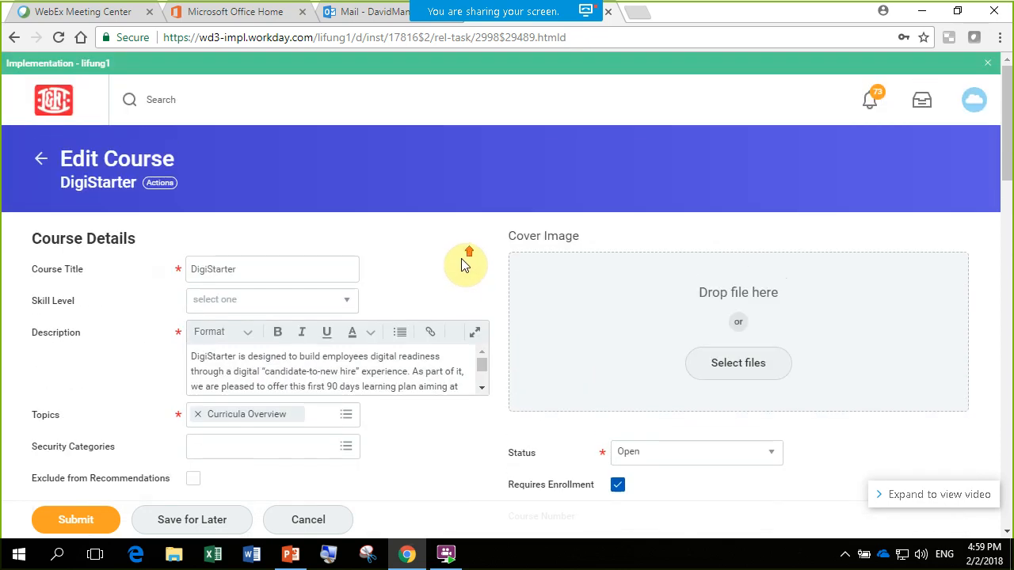
{"action": "scroll", "coordinate": [464, 267], "scroll_direction": "down", "scroll_amount": 3}
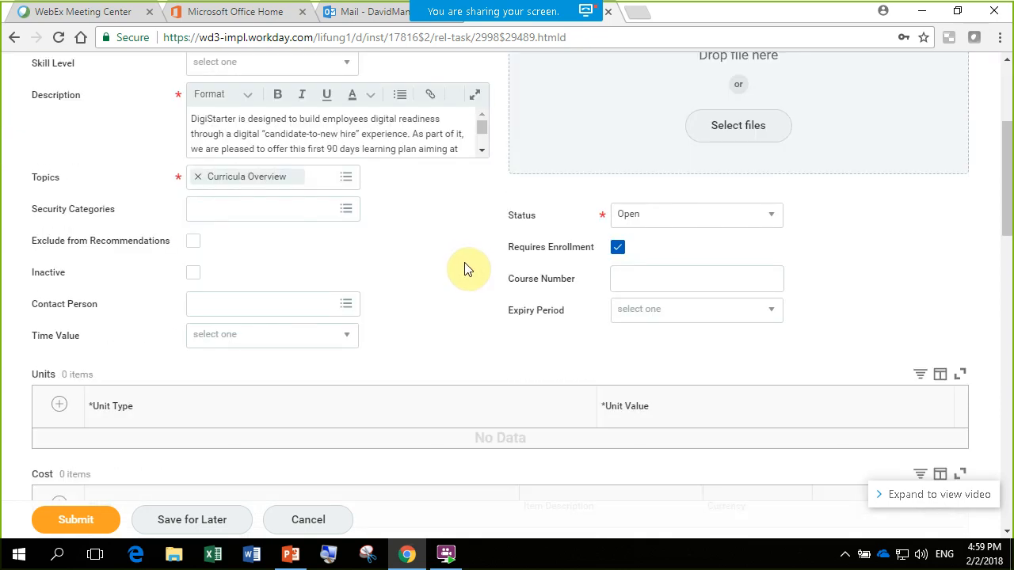
{"action": "scroll", "coordinate": [464, 269], "scroll_direction": "down", "scroll_amount": 4}
{"action": "scroll", "coordinate": [465, 271], "scroll_direction": "up", "scroll_amount": 8}
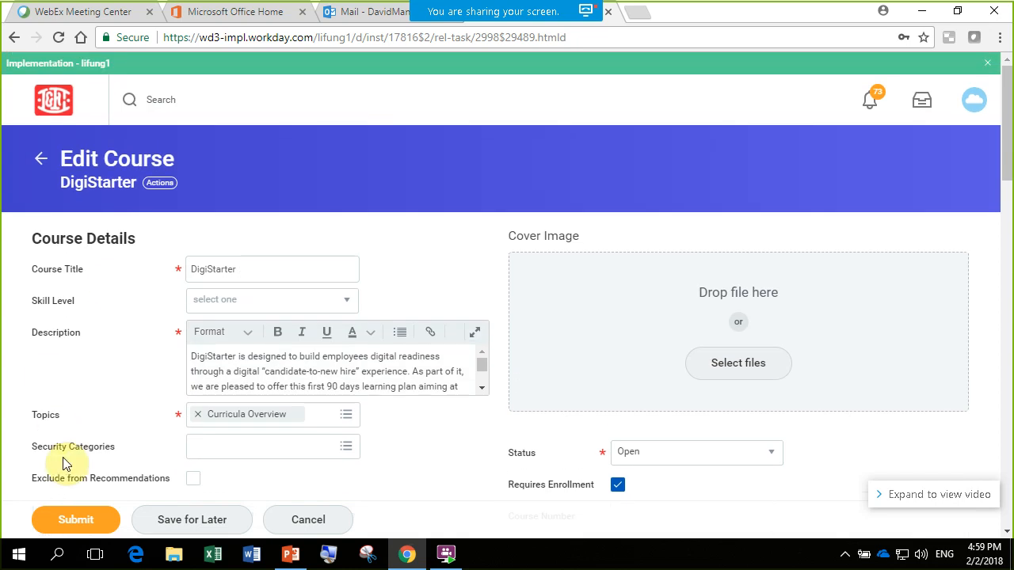
{"action": "left_click", "coordinate": [307, 522]}
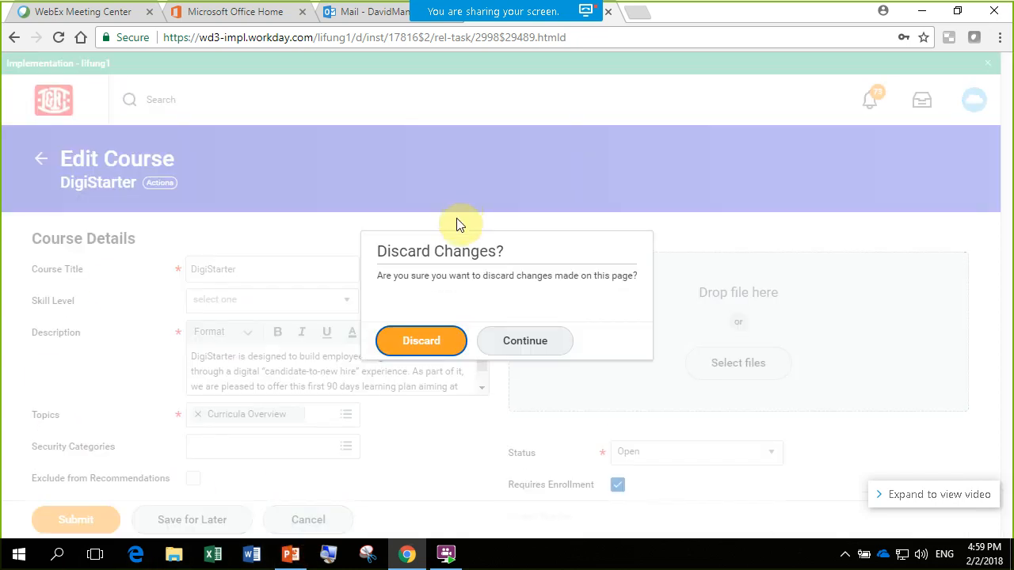
{"action": "left_click", "coordinate": [429, 351]}
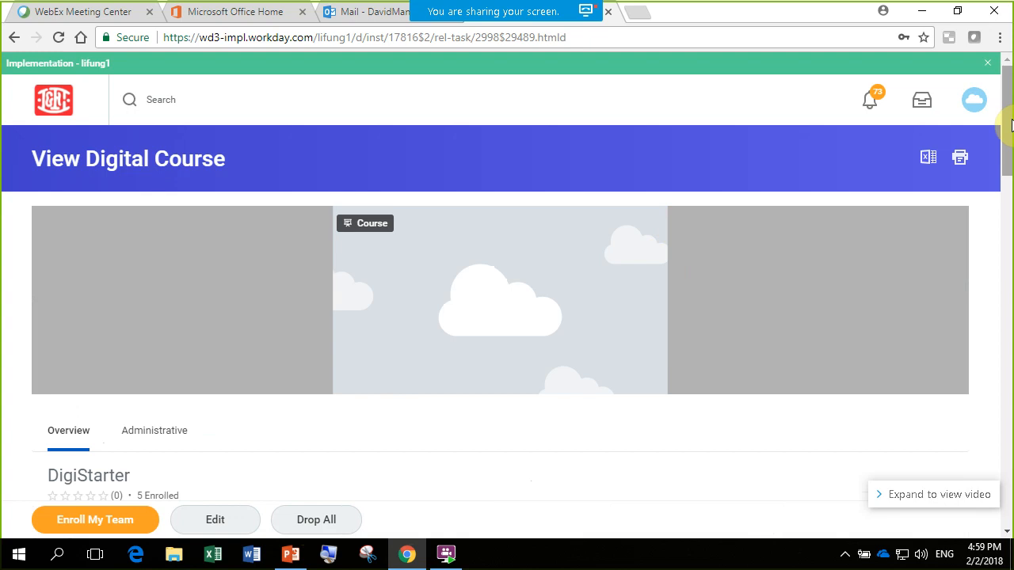
- Return to the home page and open the Learning Admin dashboard to see its Learning Management links
{"action": "left_click", "coordinate": [62, 100]}
{"action": "scroll", "coordinate": [758, 182], "scroll_direction": "down", "scroll_amount": 3}
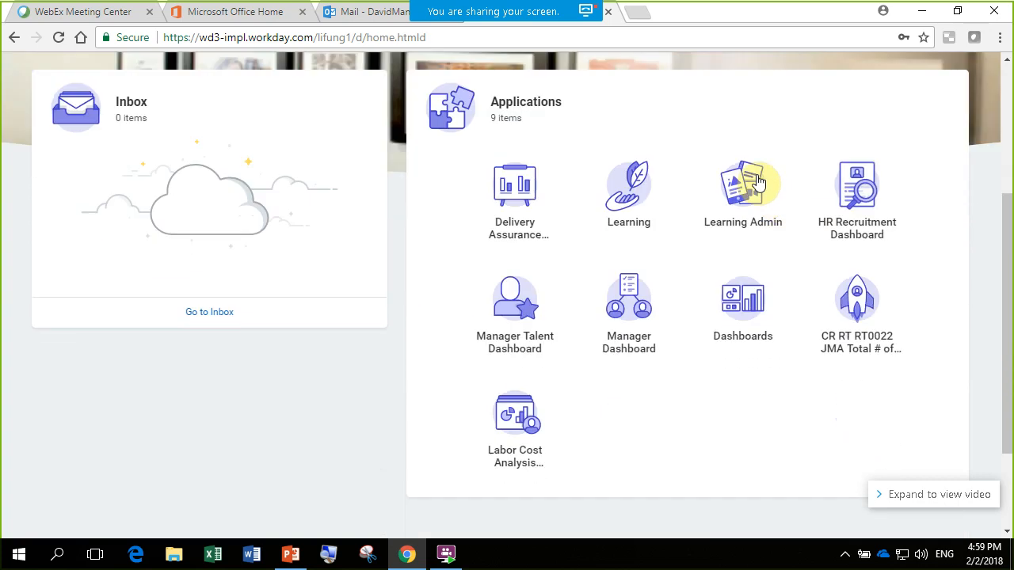
{"action": "left_click", "coordinate": [788, 190]}
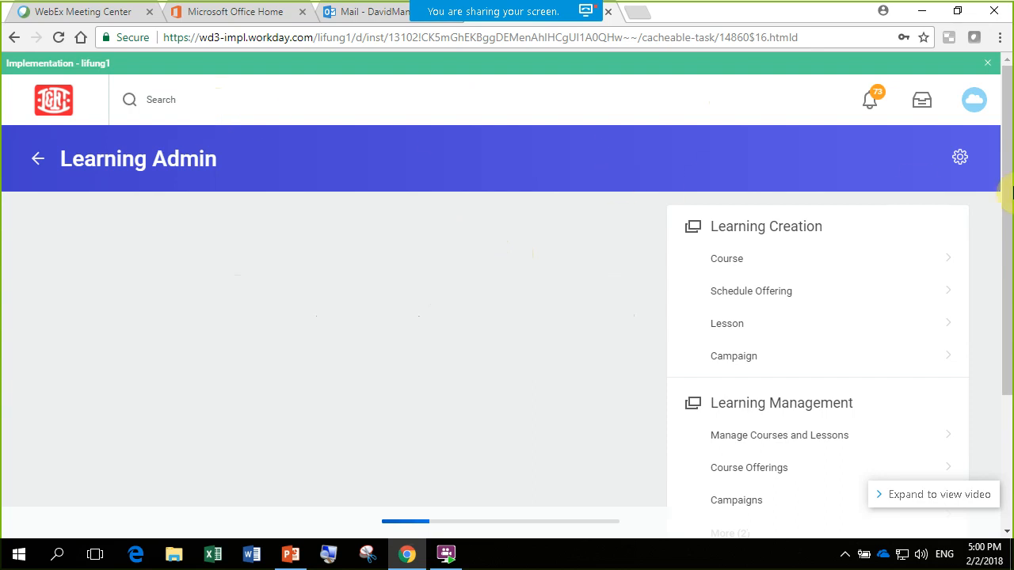
{"action": "left_click_drag", "start_coordinate": [1003, 177], "coordinate": [1006, 228]}
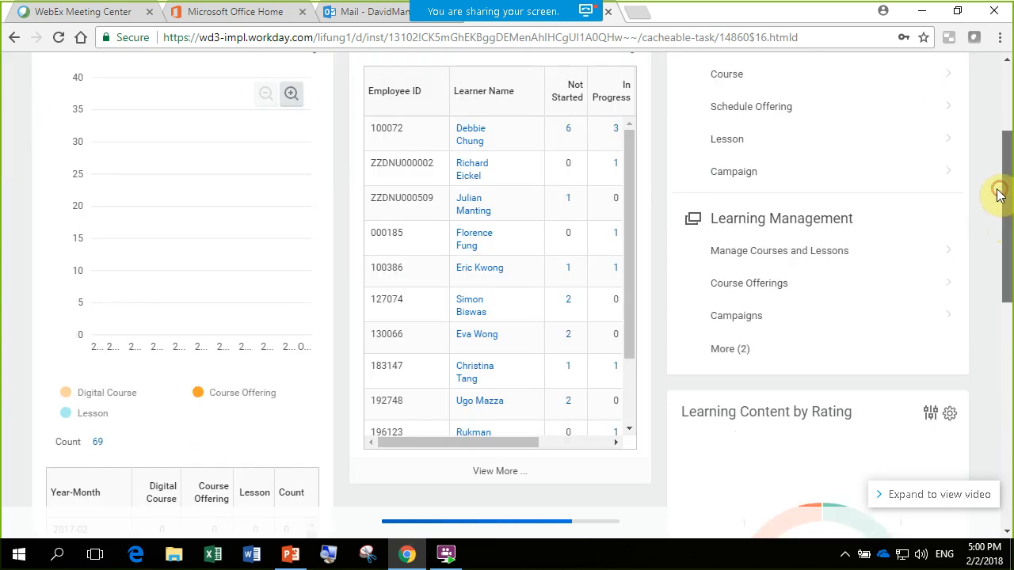
{"action": "scroll", "coordinate": [998, 190], "scroll_direction": "up", "scroll_amount": 3}
{"action": "scroll", "coordinate": [854, 247], "scroll_direction": "down", "scroll_amount": 2}
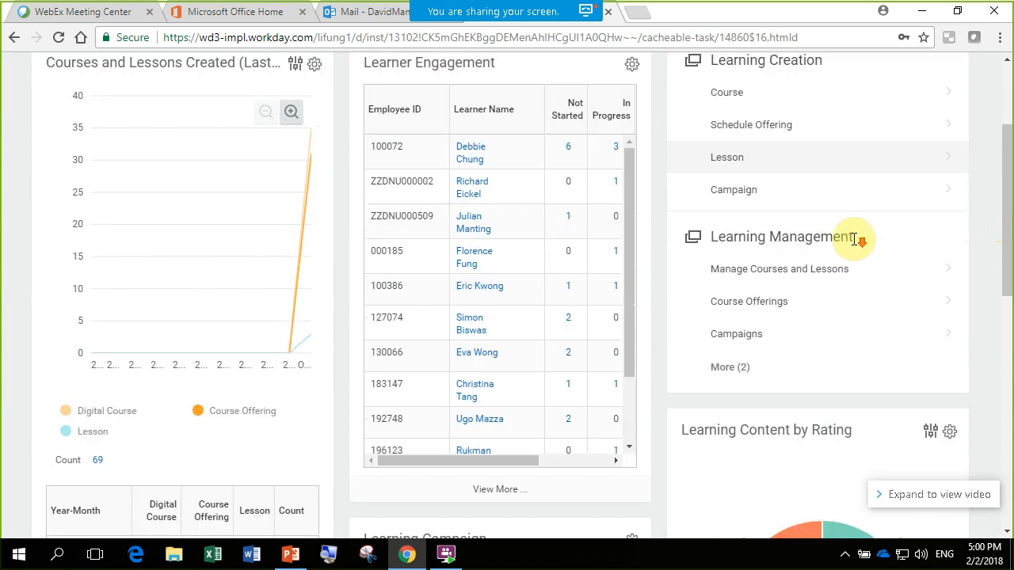
- Leave the Edit Course Offering task and open Manage Courses and Lessons from Learning Admin instead
{"action": "left_click", "coordinate": [838, 310]}
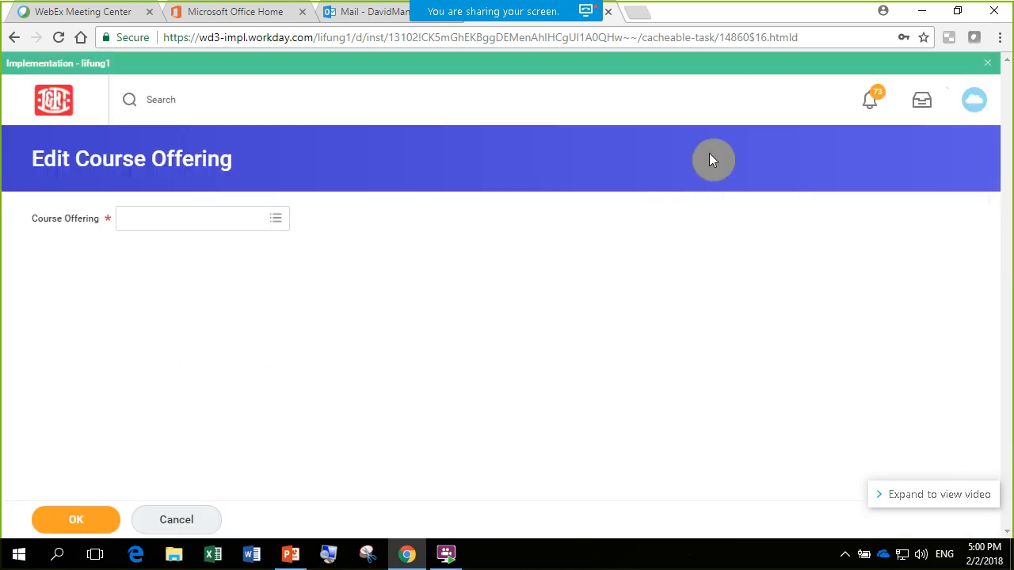
{"action": "left_click", "coordinate": [163, 517]}
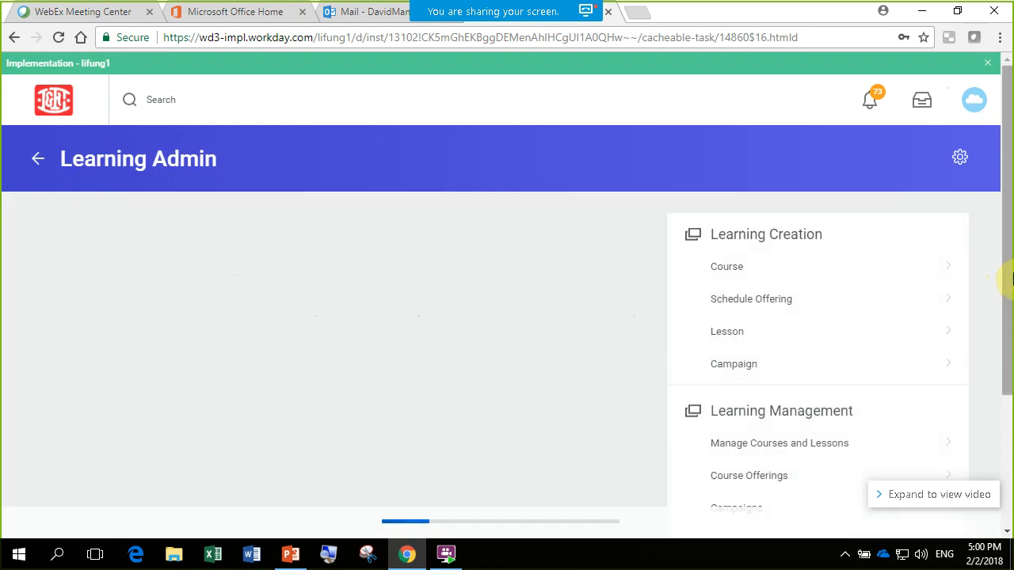
{"action": "left_click_drag", "start_coordinate": [1009, 264], "coordinate": [1010, 276]}
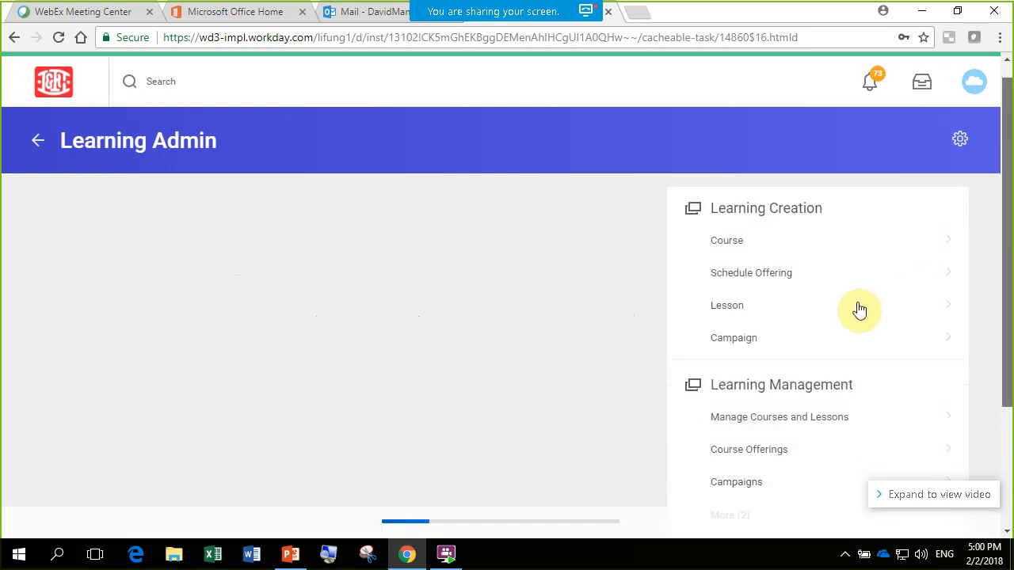
{"action": "scroll", "coordinate": [861, 301], "scroll_direction": "down", "scroll_amount": 3}
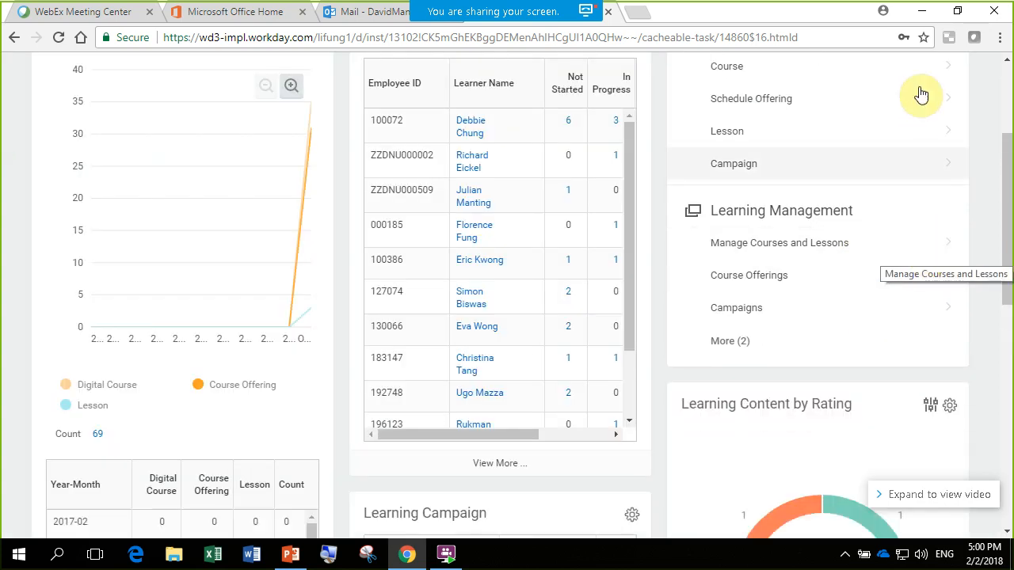
{"action": "scroll", "coordinate": [1011, 174], "scroll_direction": "up", "scroll_amount": 1}
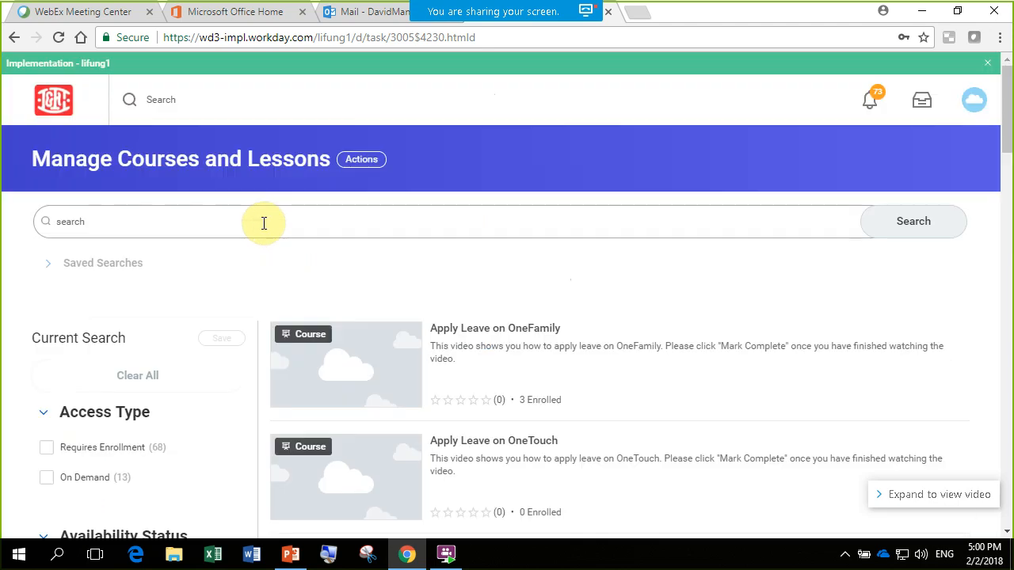
- Search the managed courses and lessons for "workday"
{"action": "left_click", "coordinate": [337, 224]}
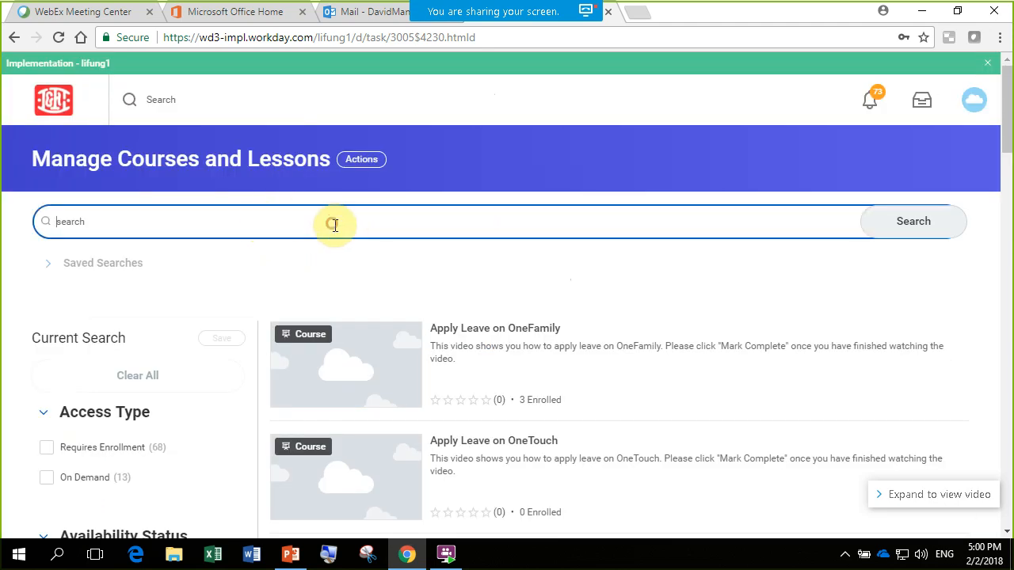
{"action": "type", "text": "workday"}
{"action": "key", "text": "Return"}
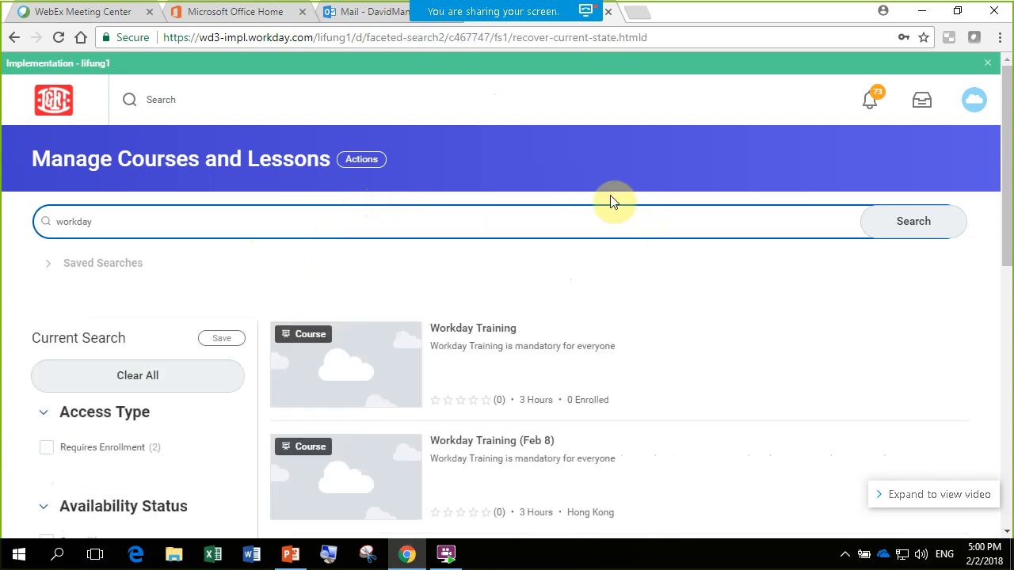
- Filter the workday search results by the Blended Course content type
{"action": "scroll", "coordinate": [1007, 178], "scroll_direction": "down", "scroll_amount": 2}
{"action": "left_click_drag", "start_coordinate": [1010, 192], "coordinate": [1013, 249]}
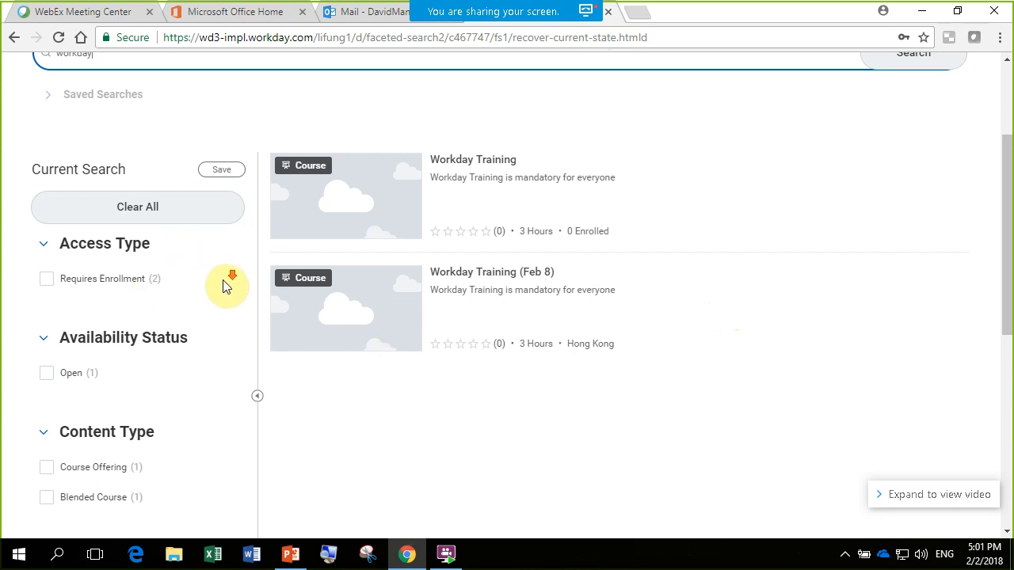
{"action": "scroll", "coordinate": [227, 283], "scroll_direction": "down", "scroll_amount": 2}
{"action": "left_click", "coordinate": [47, 341]}
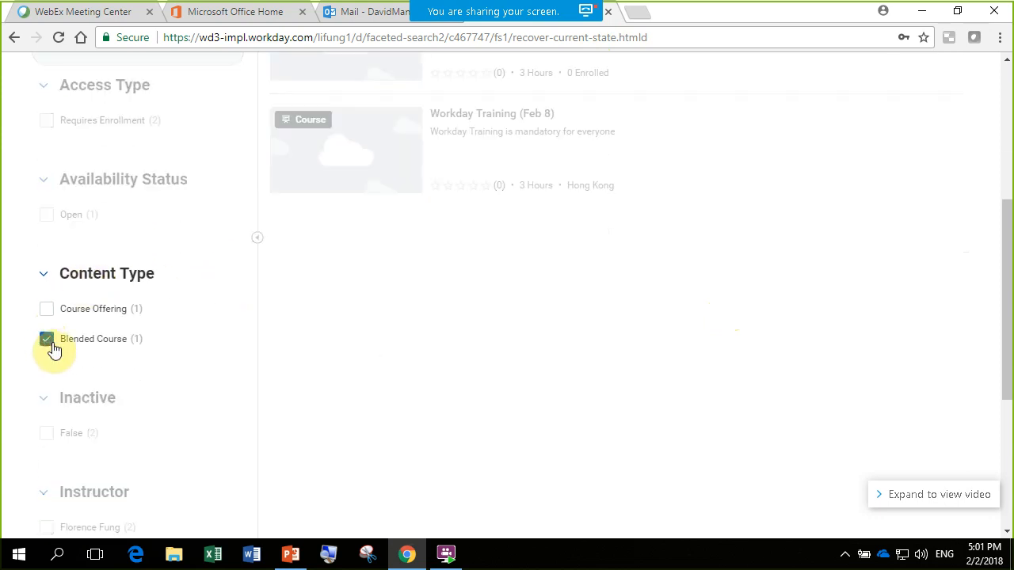
- Replace the Blended Course filter with the Course Offering content type in the workday search and review the matching result
{"action": "scroll", "coordinate": [563, 340], "scroll_direction": "up", "scroll_amount": 3}
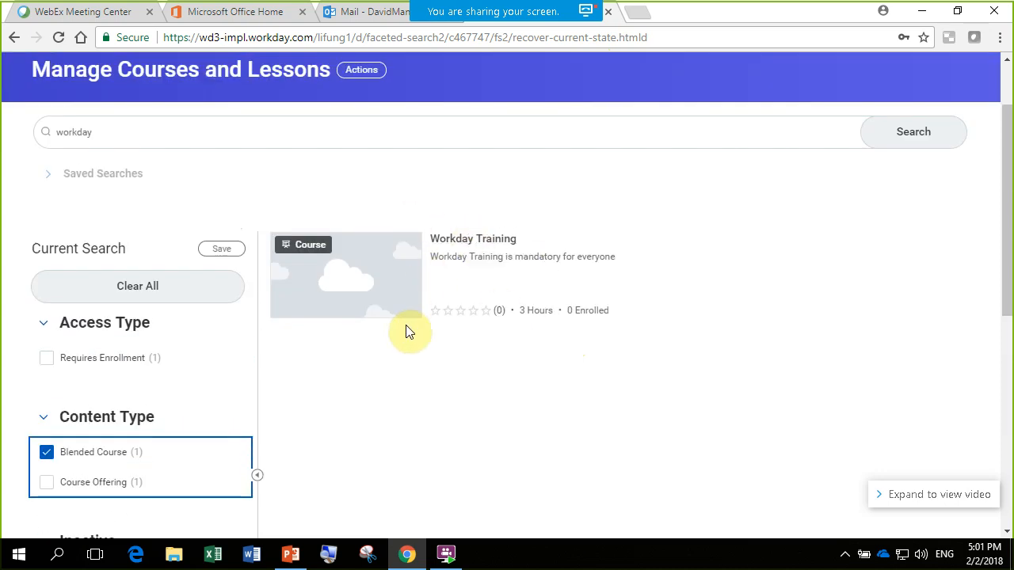
{"action": "scroll", "coordinate": [412, 331], "scroll_direction": "down", "scroll_amount": 1}
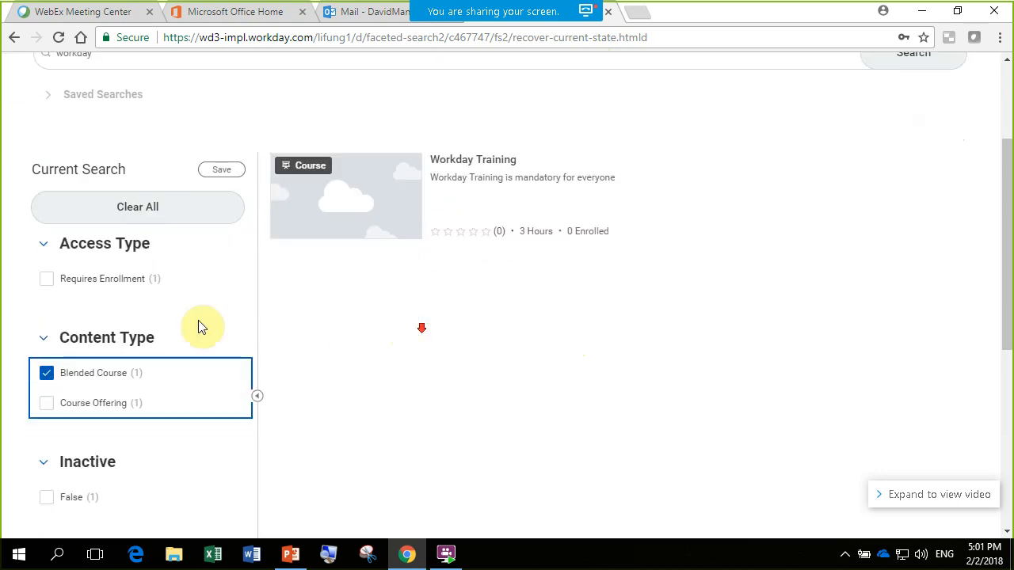
{"action": "left_click", "coordinate": [48, 376]}
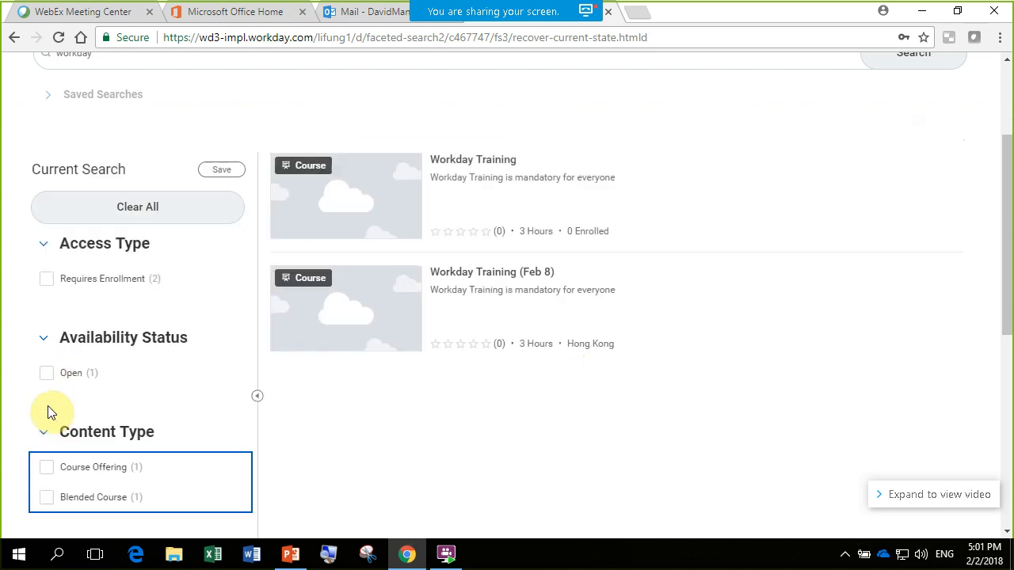
{"action": "left_click", "coordinate": [46, 469]}
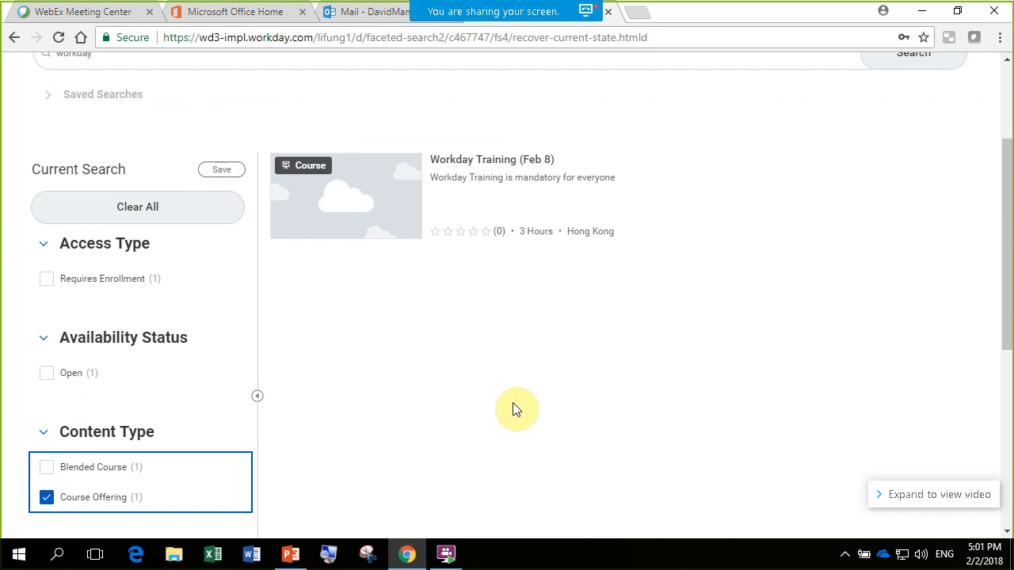
{"action": "scroll", "coordinate": [515, 407], "scroll_direction": "up", "scroll_amount": 3}
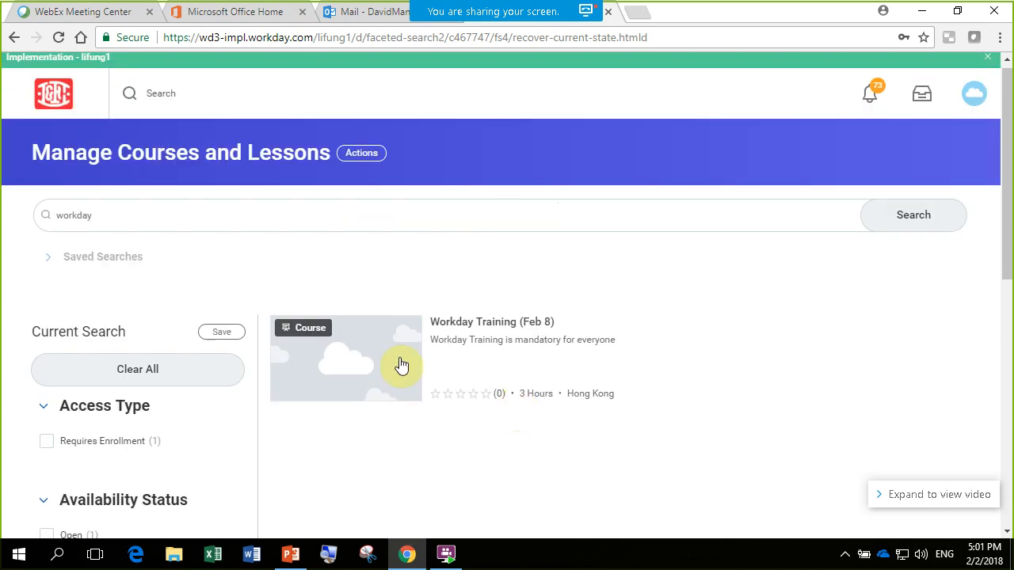
- Return to the home page and open the Learning Admin application
{"action": "left_click", "coordinate": [69, 111]}
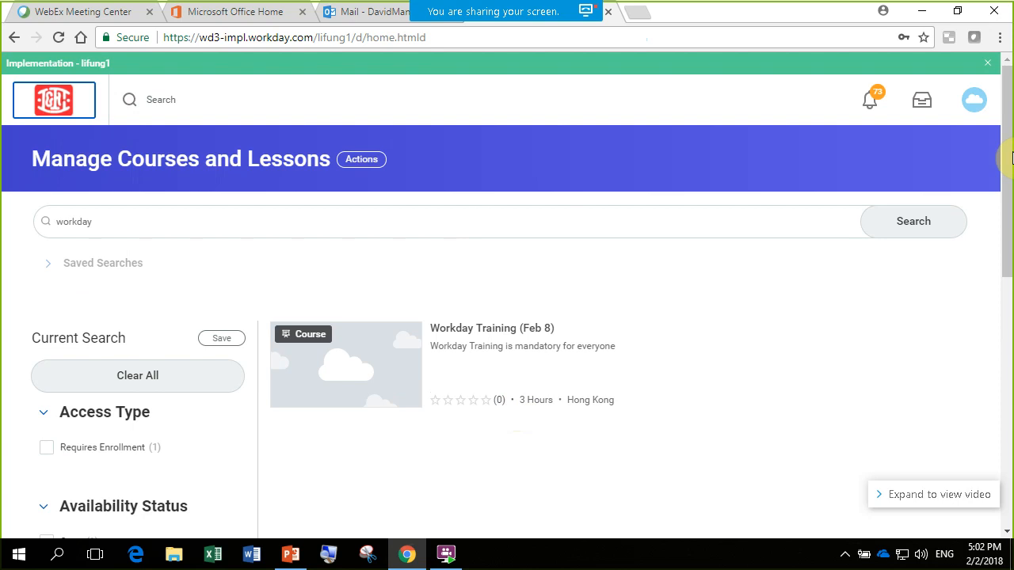
{"action": "scroll", "coordinate": [835, 364], "scroll_direction": "down", "scroll_amount": 1}
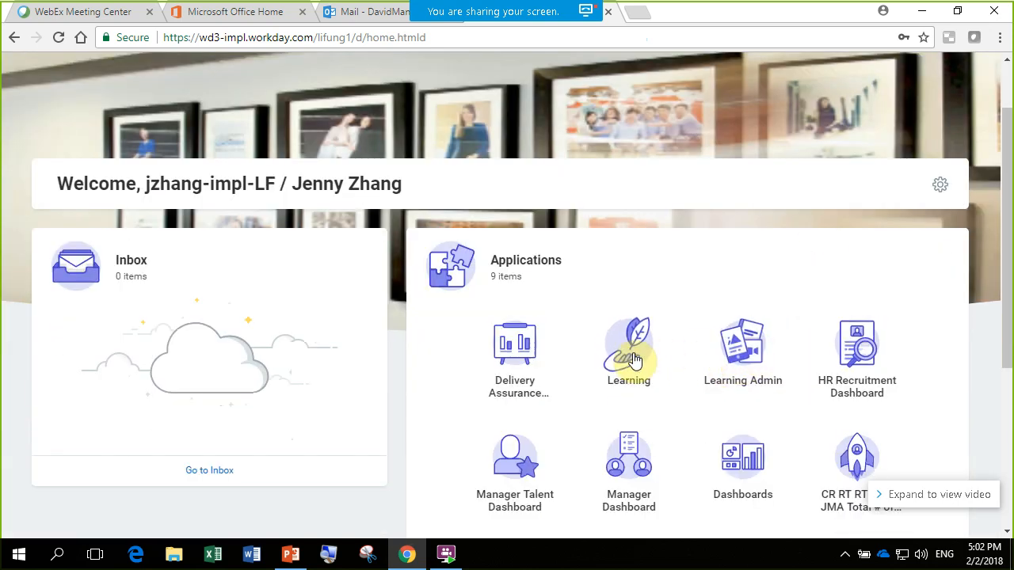
{"action": "left_click", "coordinate": [746, 353]}
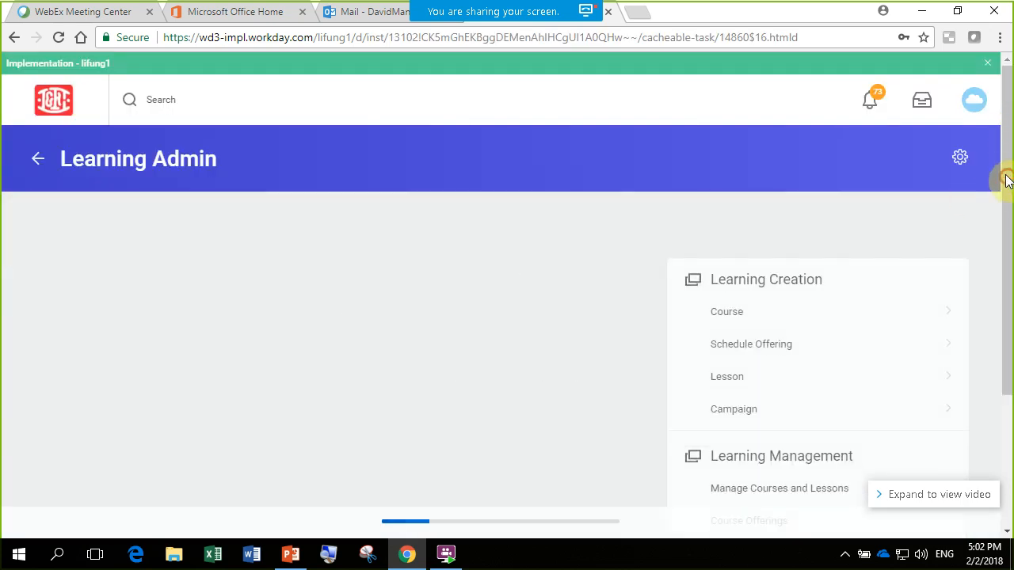
- Expand the Learning Management links on the Learning Admin dashboard to show the additional entries
{"action": "scroll", "coordinate": [1006, 178], "scroll_direction": "down", "scroll_amount": 1}
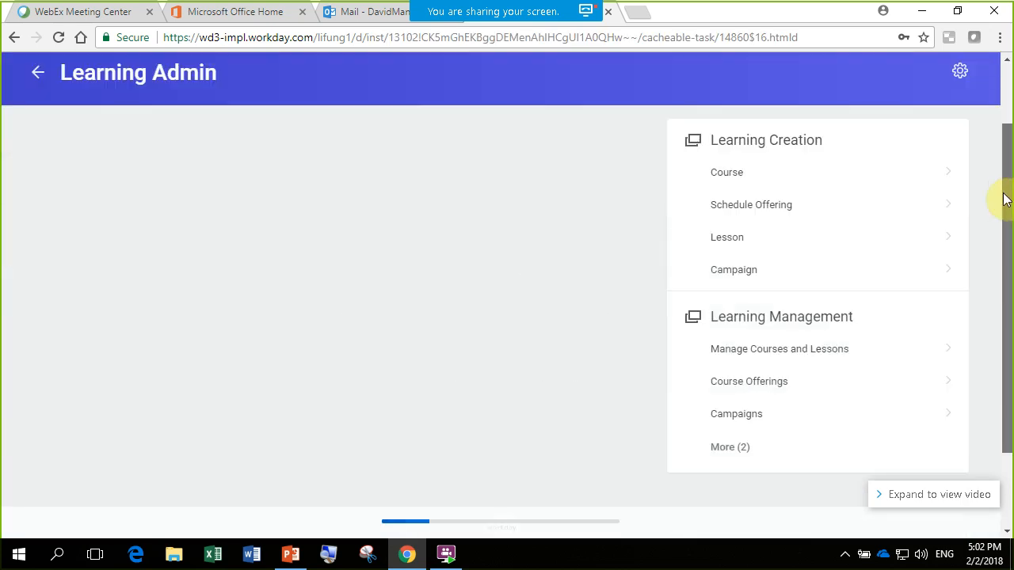
{"action": "scroll", "coordinate": [1006, 198], "scroll_direction": "down", "scroll_amount": 1}
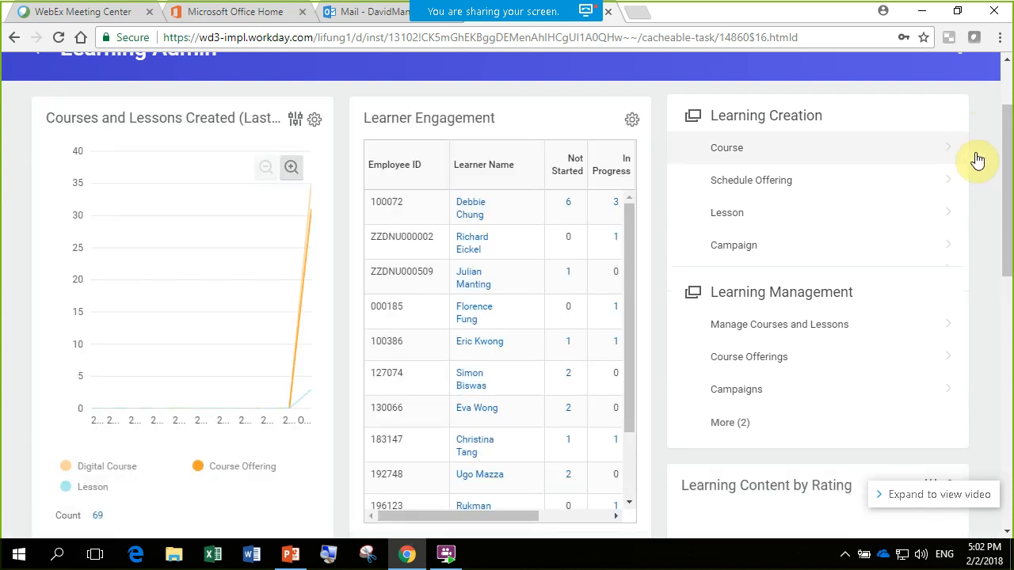
{"action": "left_click", "coordinate": [1009, 164]}
{"action": "left_click_drag", "start_coordinate": [1009, 164], "coordinate": [1009, 200]}
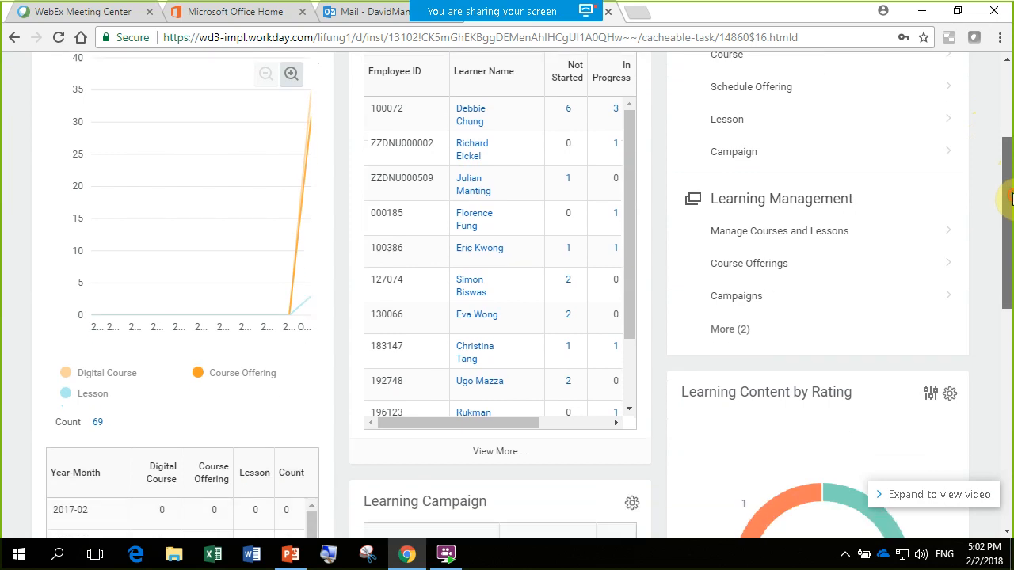
{"action": "left_click", "coordinate": [730, 326]}
{"action": "left_click_drag", "start_coordinate": [1005, 219], "coordinate": [1005, 241]}
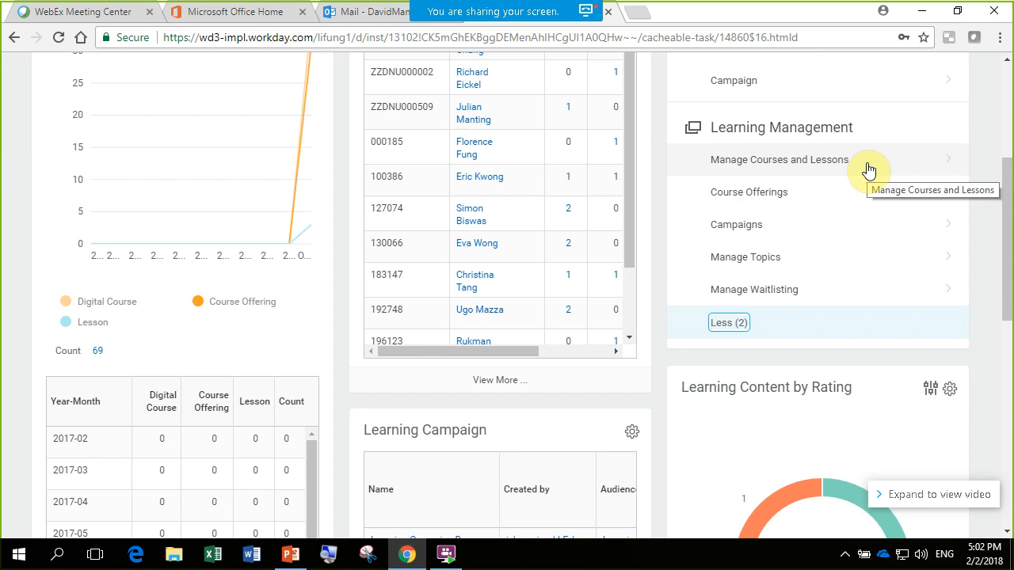
- Start creating a new course from Learning Creation with Create Digital Course as the course type
{"action": "left_click_drag", "start_coordinate": [1003, 249], "coordinate": [1011, 170]}
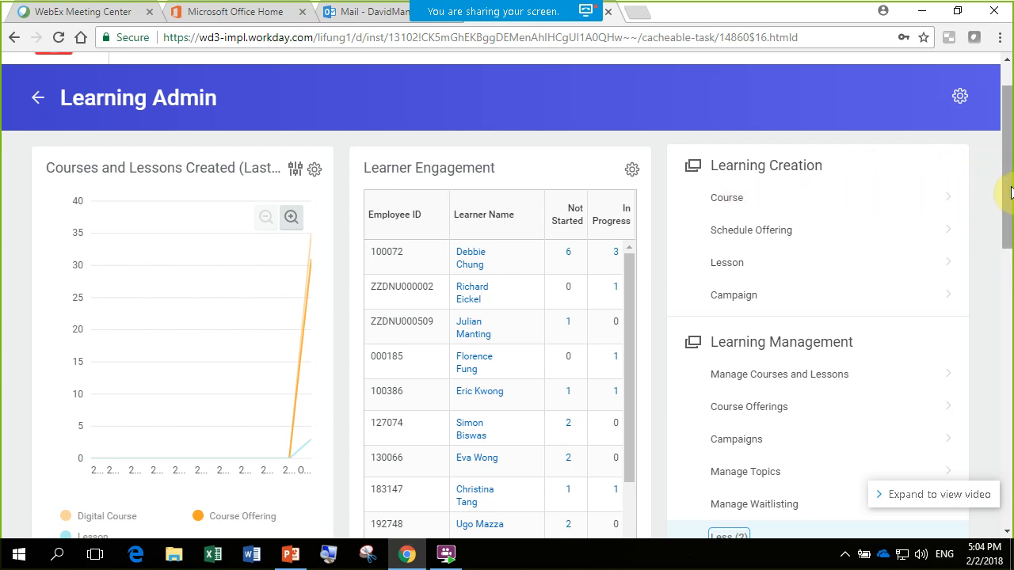
{"action": "scroll", "coordinate": [1008, 190], "scroll_direction": "up", "scroll_amount": 1}
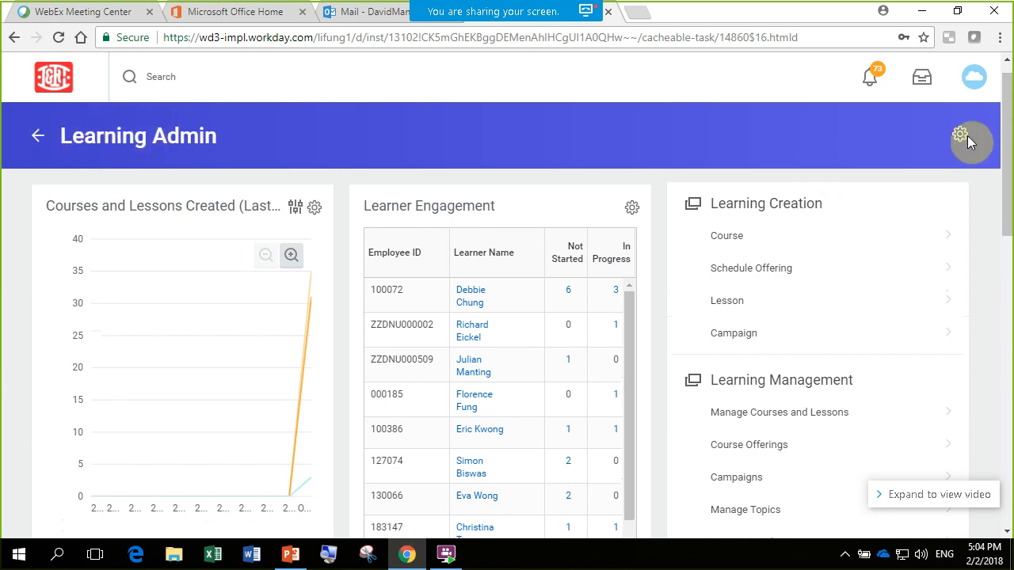
{"action": "scroll", "coordinate": [1011, 150], "scroll_direction": "down", "scroll_amount": 1}
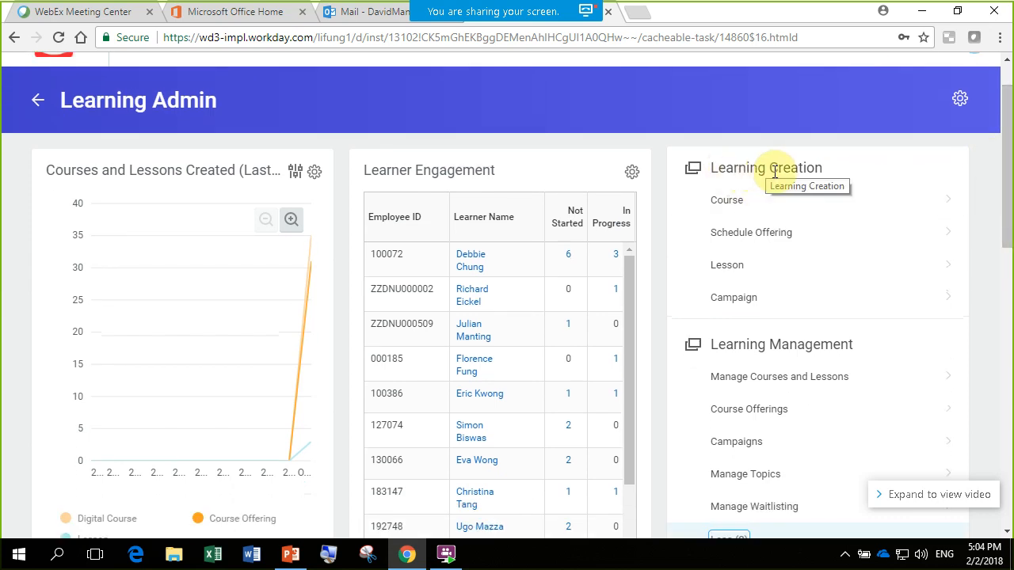
{"action": "left_click", "coordinate": [739, 202]}
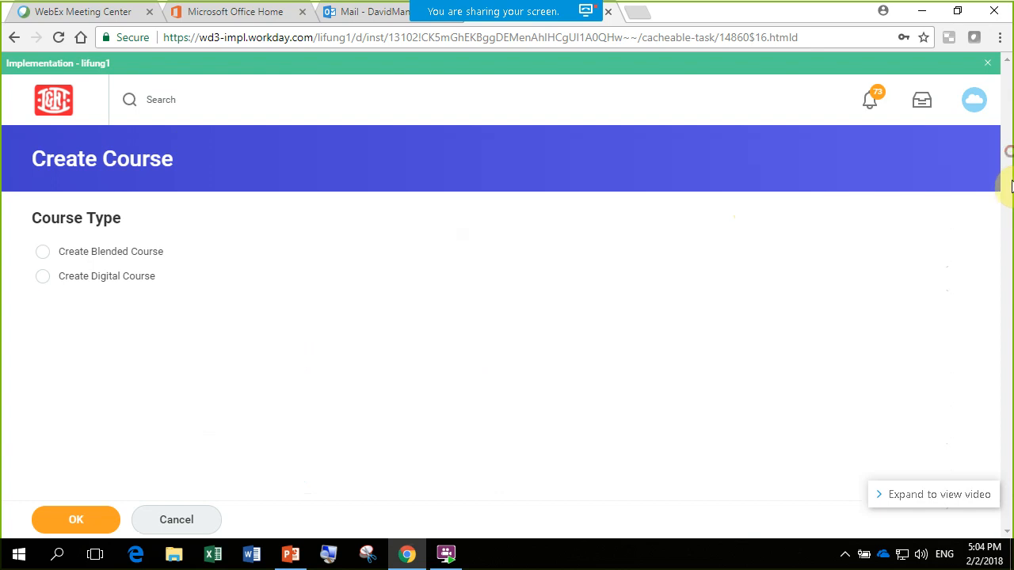
{"action": "left_click", "coordinate": [42, 278]}
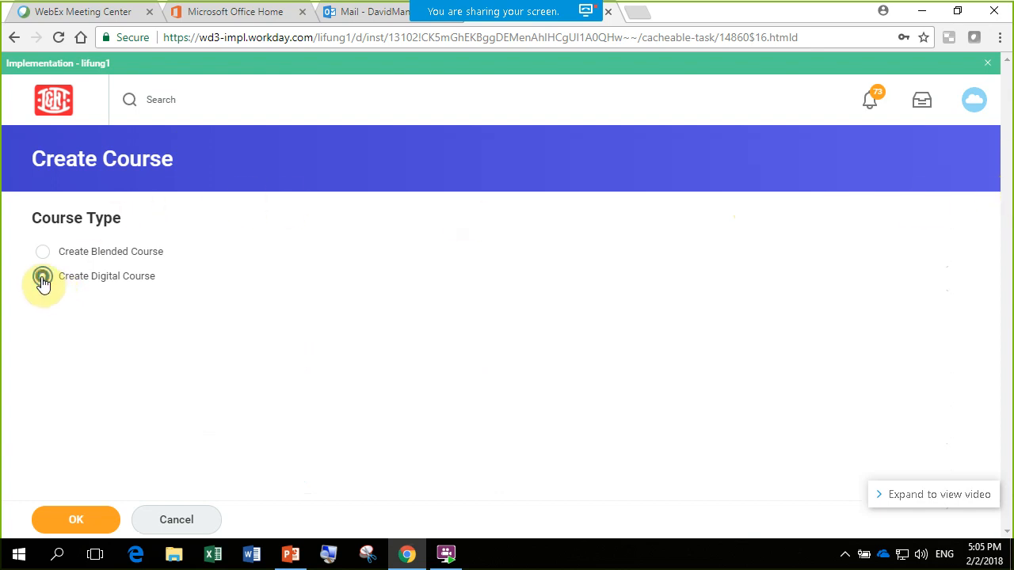
{"action": "left_click", "coordinate": [88, 518]}
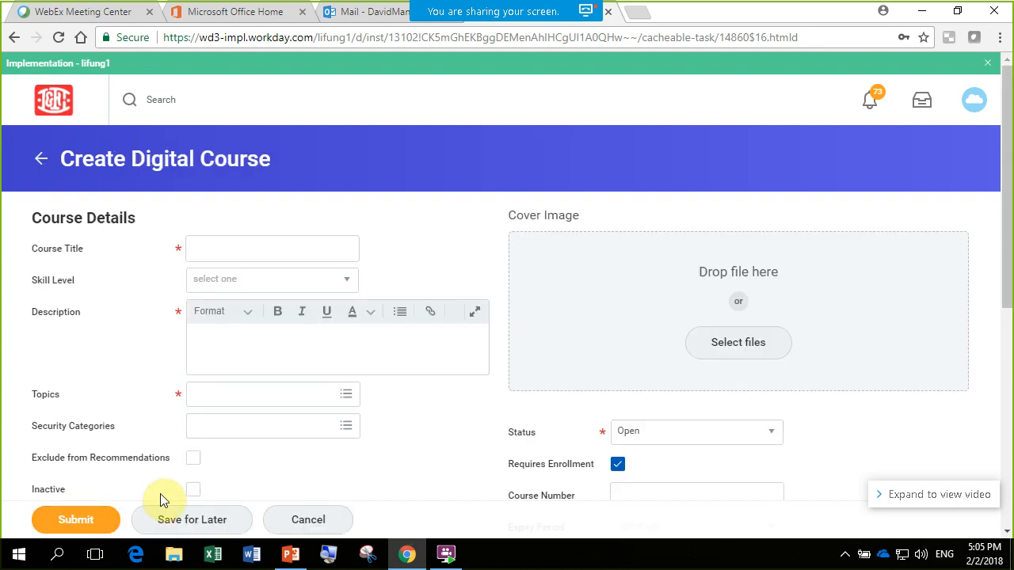
- Review the digital course details, then switch the Status to Closed and back to Open
{"action": "left_click_drag", "start_coordinate": [1008, 148], "coordinate": [1001, 195]}
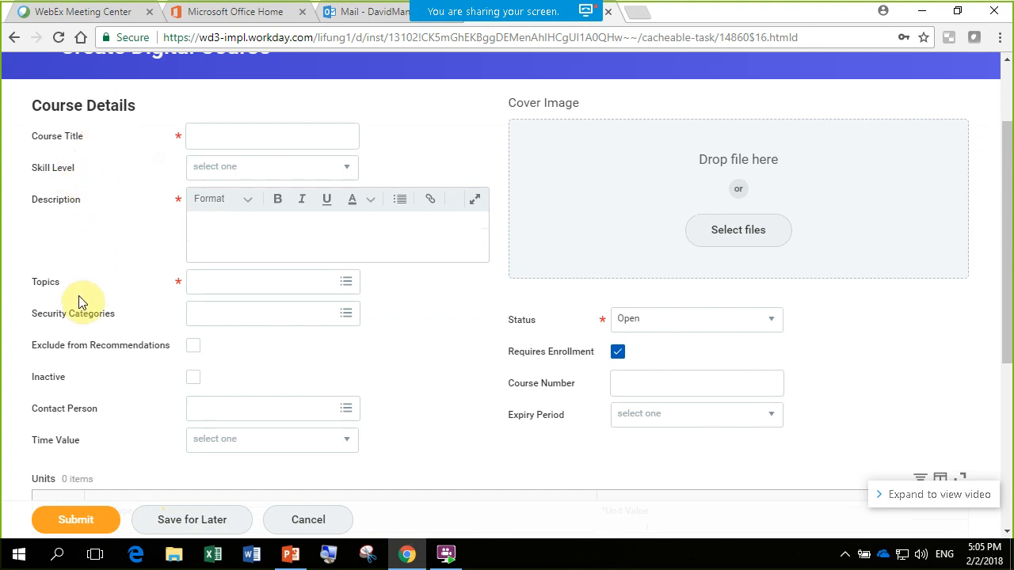
{"action": "scroll", "coordinate": [1006, 283], "scroll_direction": "down", "scroll_amount": 1}
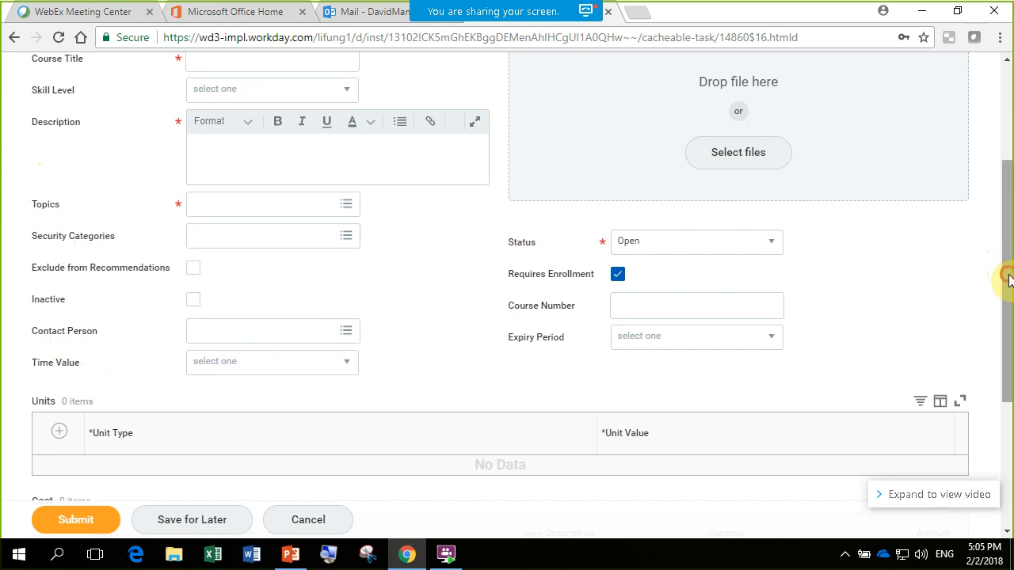
{"action": "left_click_drag", "start_coordinate": [1004, 269], "coordinate": [1003, 248]}
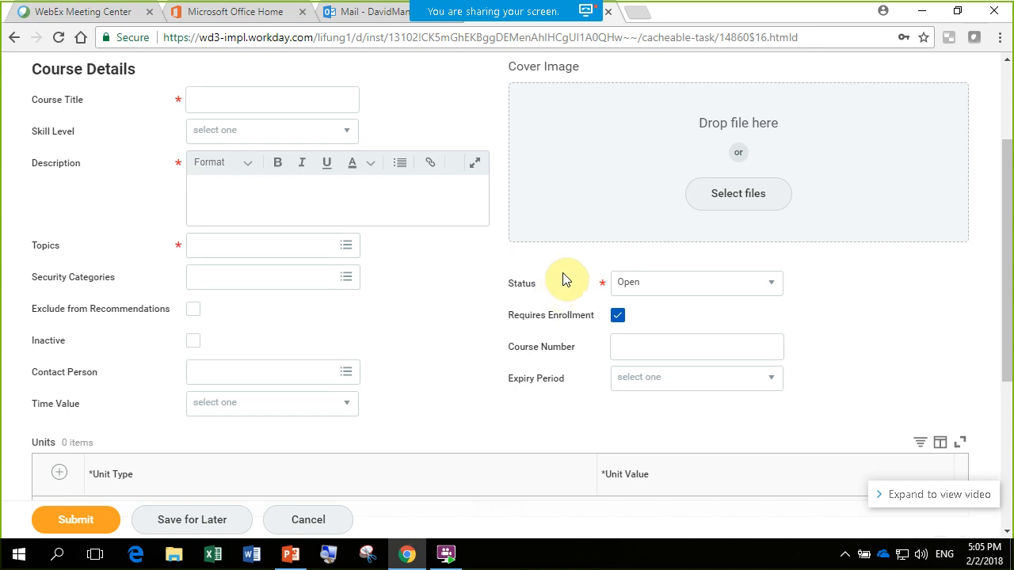
{"action": "left_click_drag", "start_coordinate": [1011, 281], "coordinate": [1013, 293]}
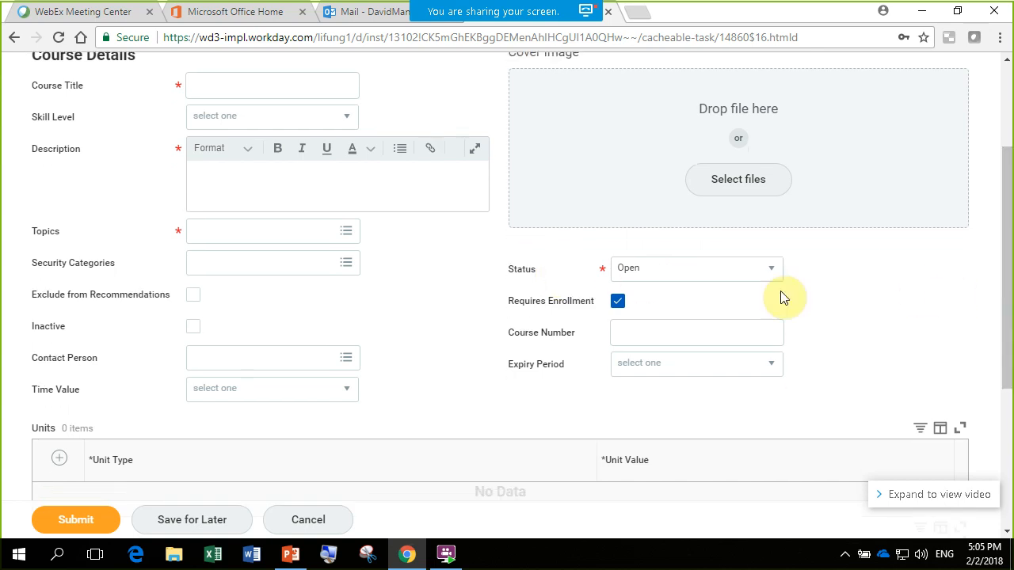
{"action": "left_click", "coordinate": [767, 273]}
{"action": "left_click", "coordinate": [683, 352]}
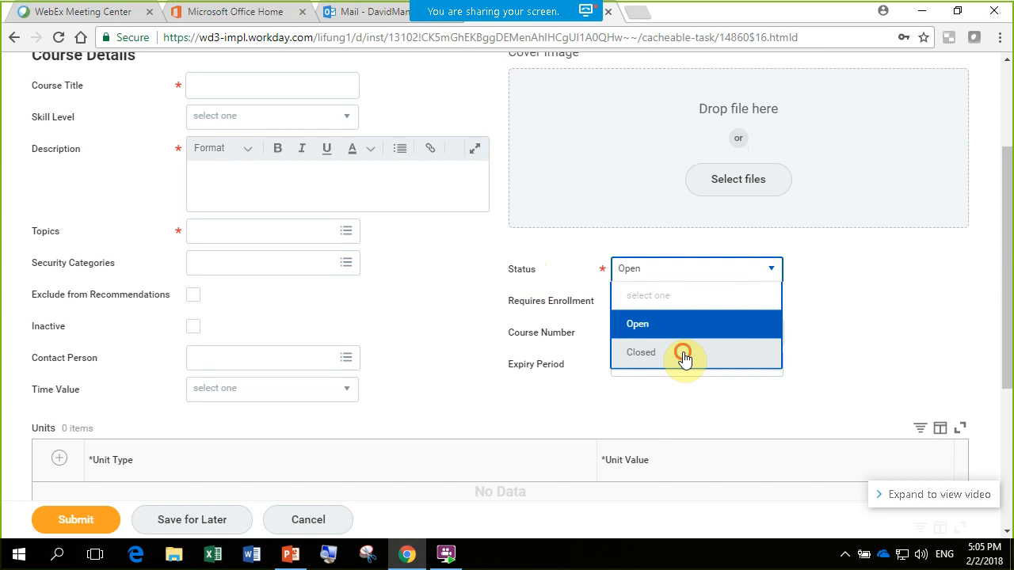
{"action": "left_click", "coordinate": [770, 271]}
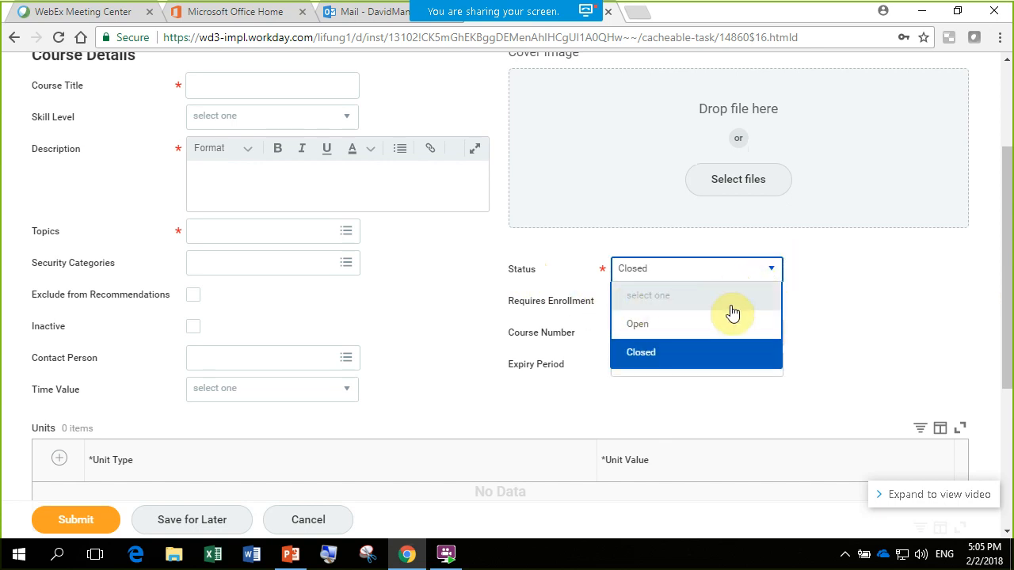
{"action": "left_click", "coordinate": [729, 332]}
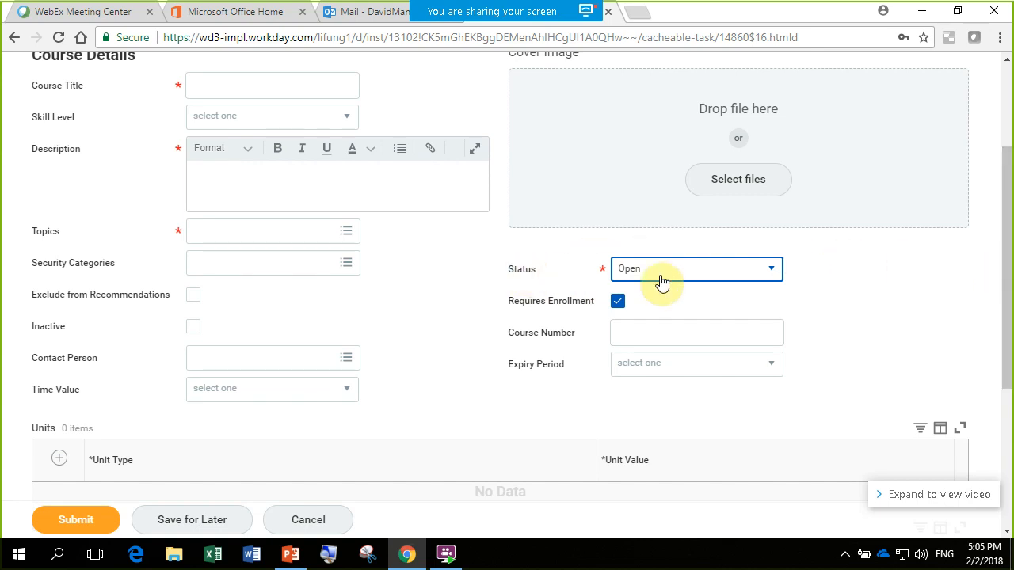
- Turn off Requires Enrollment for the digital course, then enable it again
{"action": "left_click_drag", "start_coordinate": [1008, 265], "coordinate": [1009, 283]}
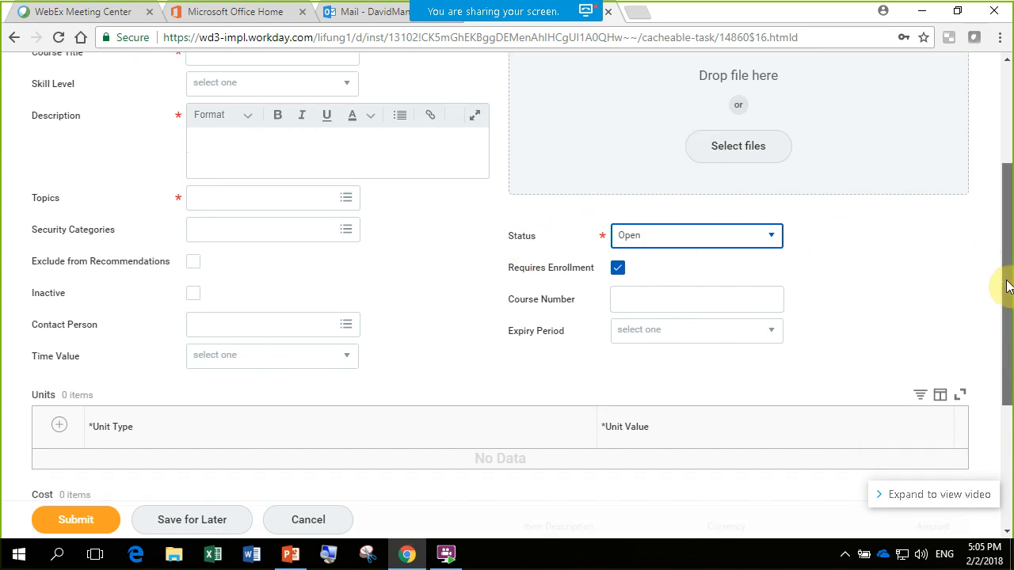
{"action": "left_click", "coordinate": [617, 269]}
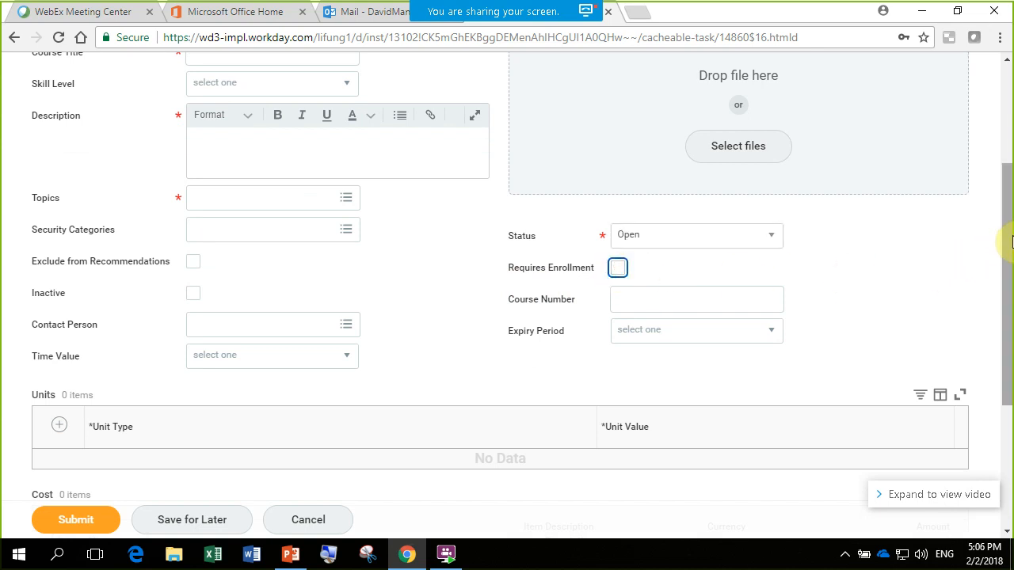
{"action": "left_click_drag", "start_coordinate": [1012, 242], "coordinate": [1012, 249]}
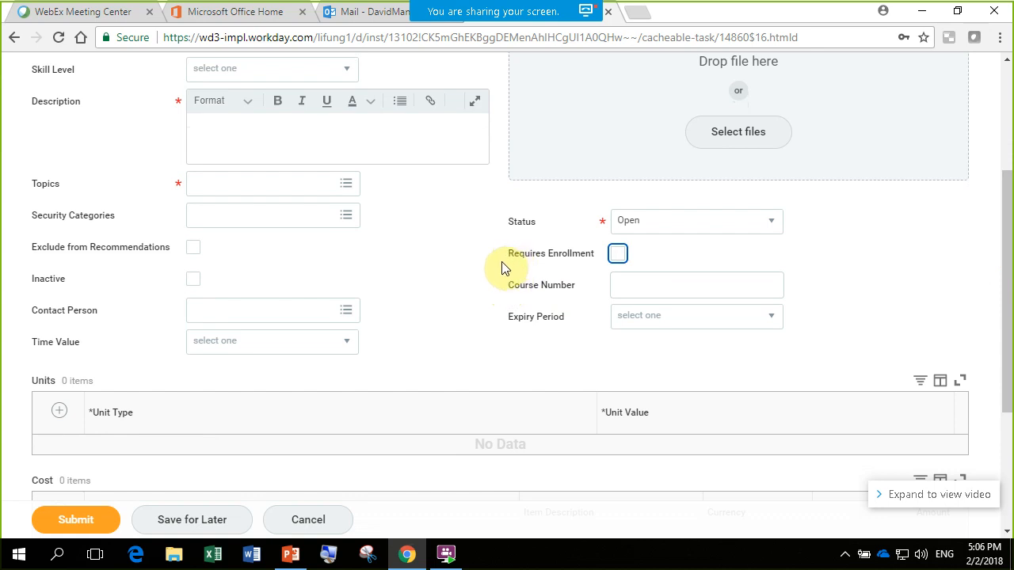
{"action": "left_click", "coordinate": [617, 255]}
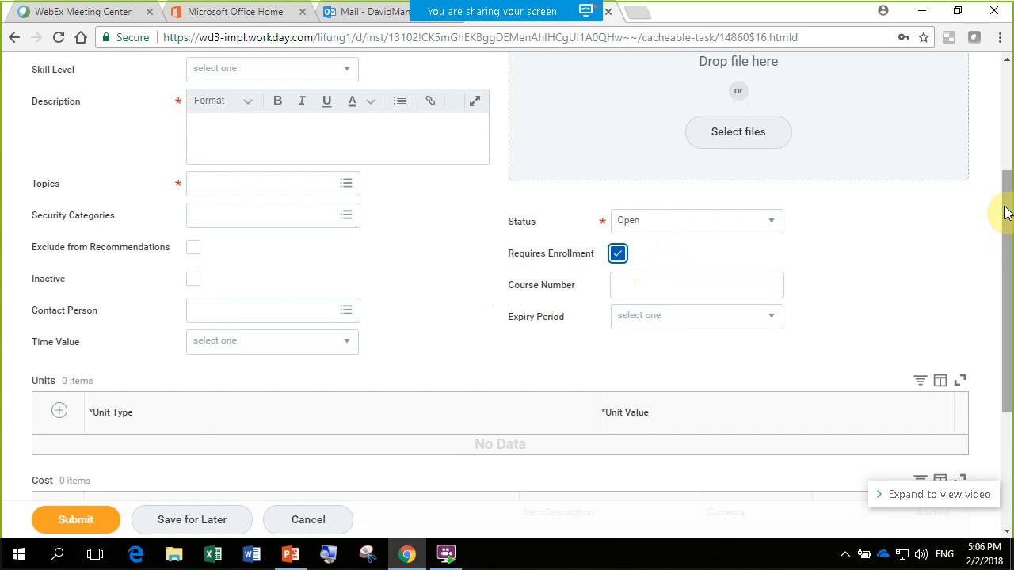
- Add a lesson of type Media to the digital course
{"action": "left_click_drag", "start_coordinate": [1008, 200], "coordinate": [1011, 320]}
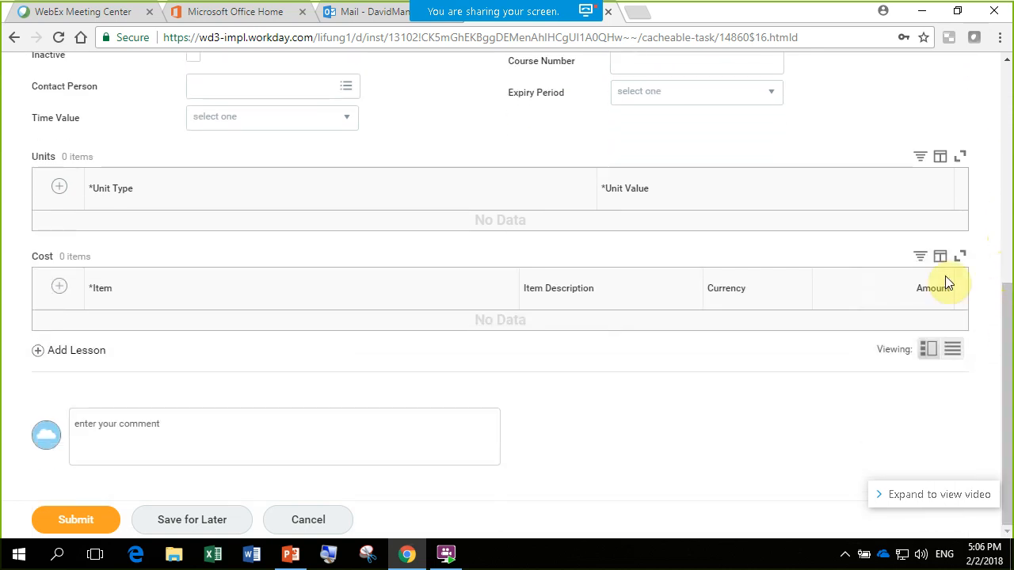
{"action": "left_click", "coordinate": [38, 355]}
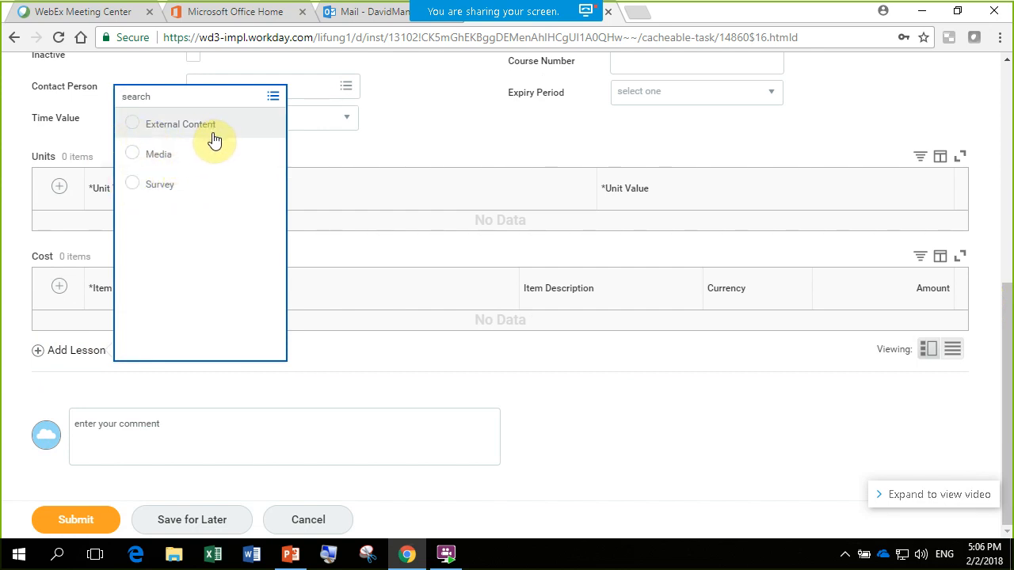
{"action": "left_click", "coordinate": [135, 156]}
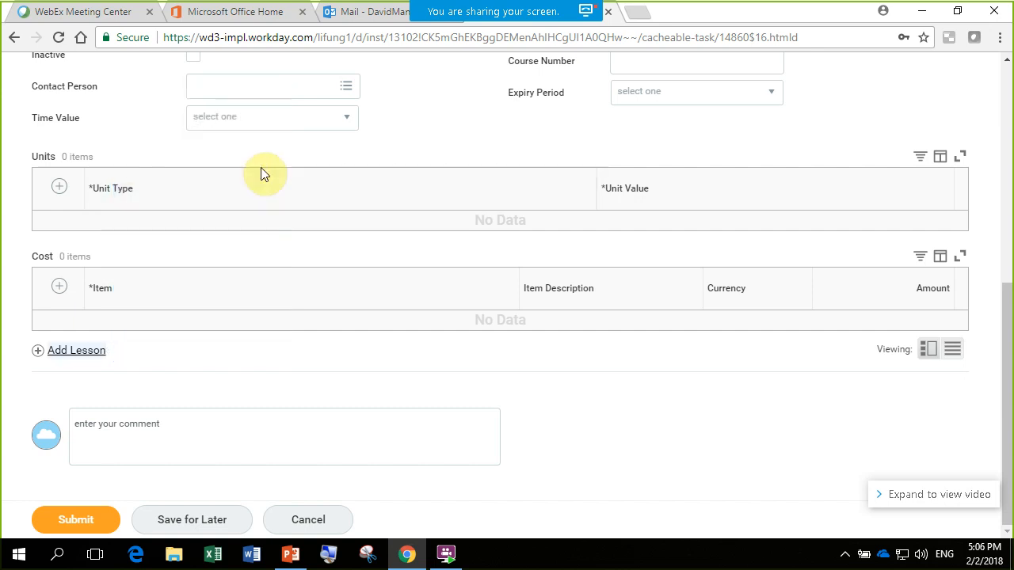
- Choose the video Apply General Claim on OneTouch.mp4 as the media for the lesson
{"action": "left_click_drag", "start_coordinate": [1008, 297], "coordinate": [1010, 407]}
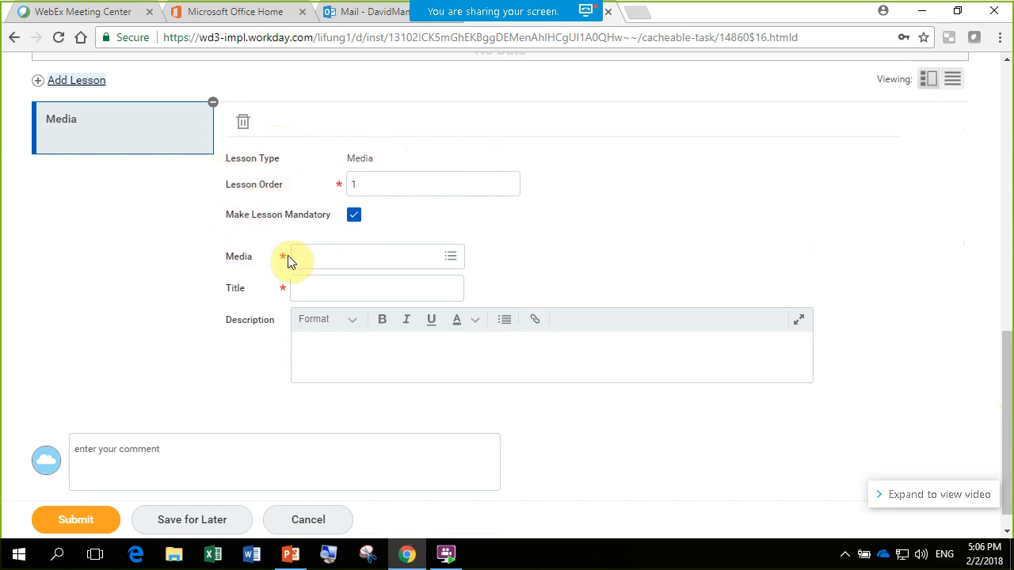
{"action": "left_click", "coordinate": [452, 259]}
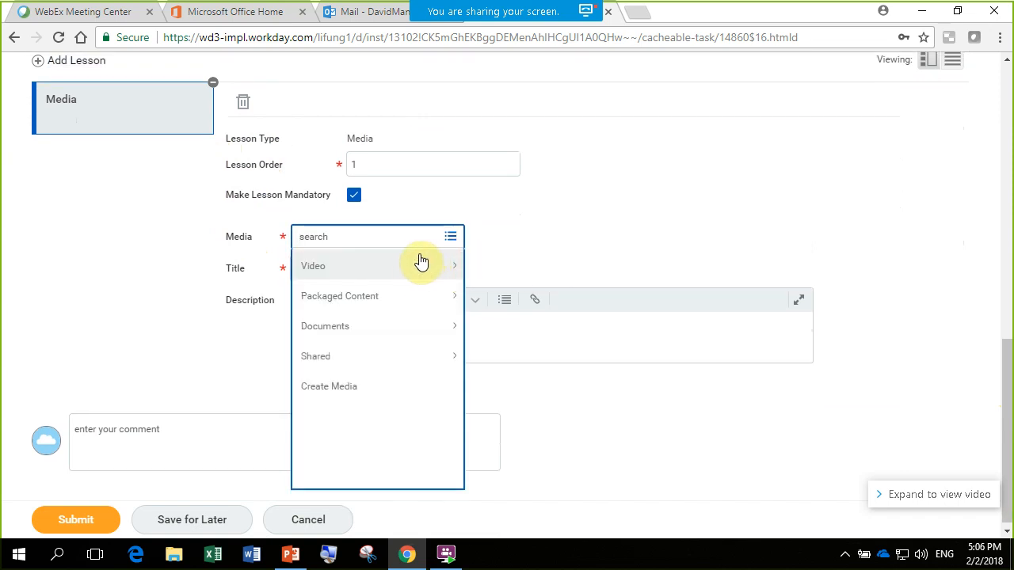
{"action": "left_click", "coordinate": [413, 268]}
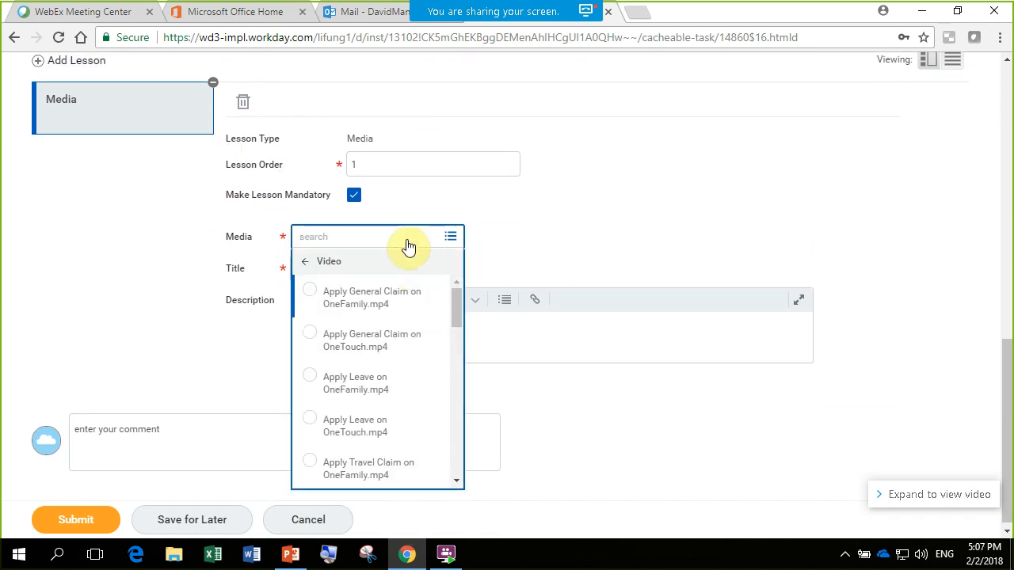
{"action": "left_click_drag", "start_coordinate": [457, 295], "coordinate": [452, 267]}
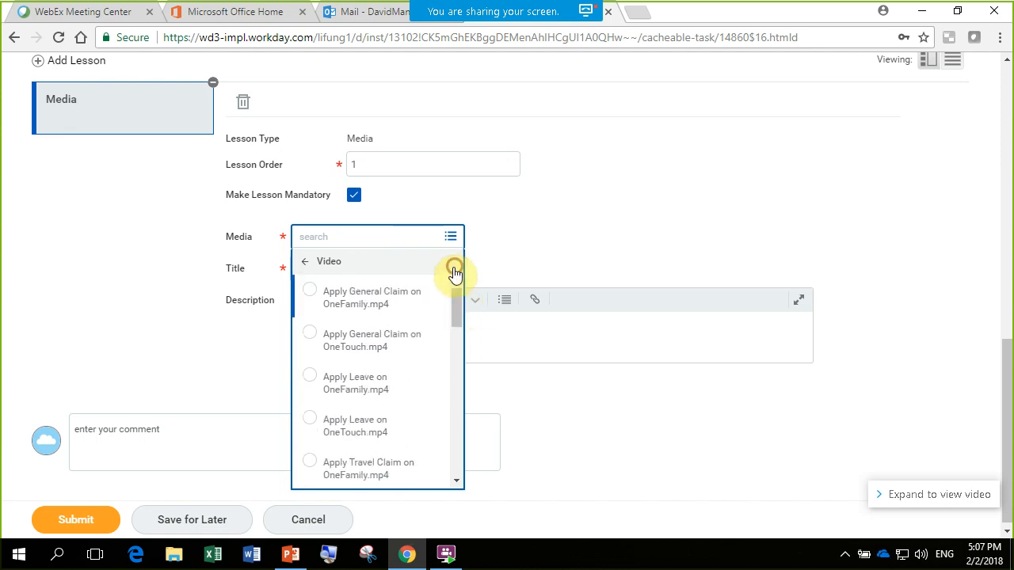
{"action": "left_click", "coordinate": [344, 340]}
{"action": "left_click", "coordinate": [572, 254]}
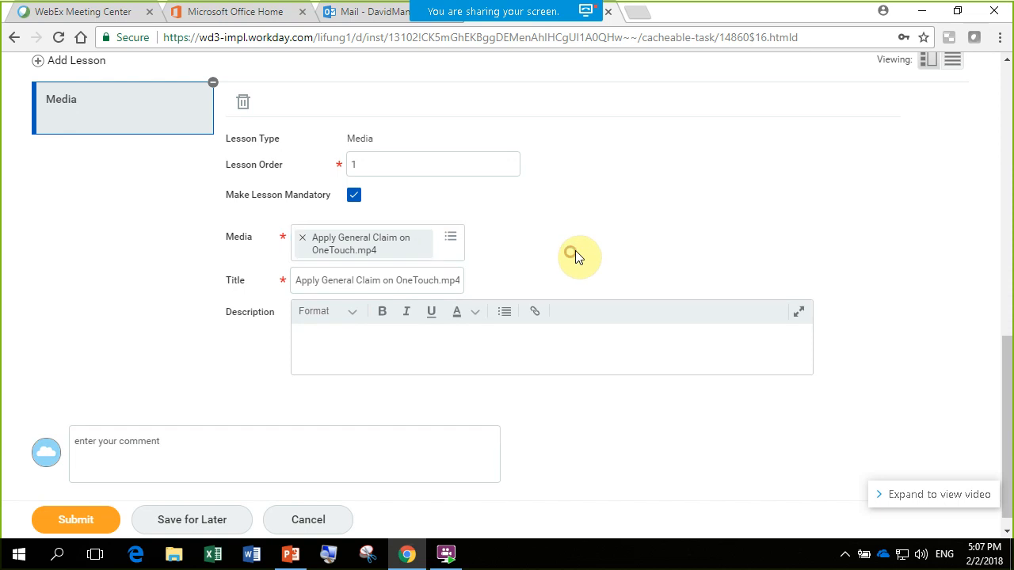
- Change the lesson title to "Apply general", then remove the selected video from the lesson
{"action": "scroll", "coordinate": [1000, 372], "scroll_direction": "down", "scroll_amount": 1}
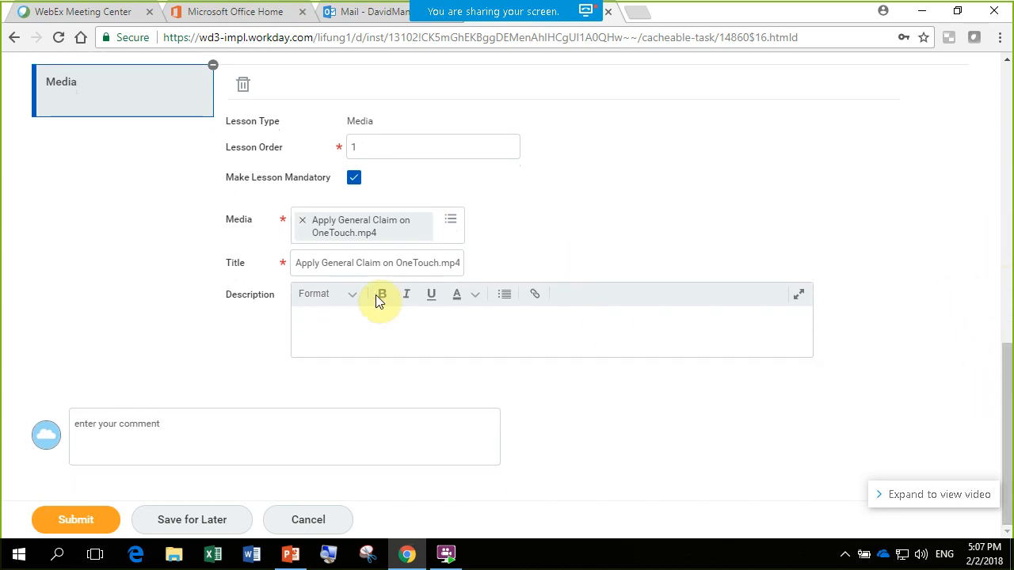
{"action": "left_click", "coordinate": [296, 263]}
{"action": "left_click_drag", "start_coordinate": [297, 263], "coordinate": [512, 271]}
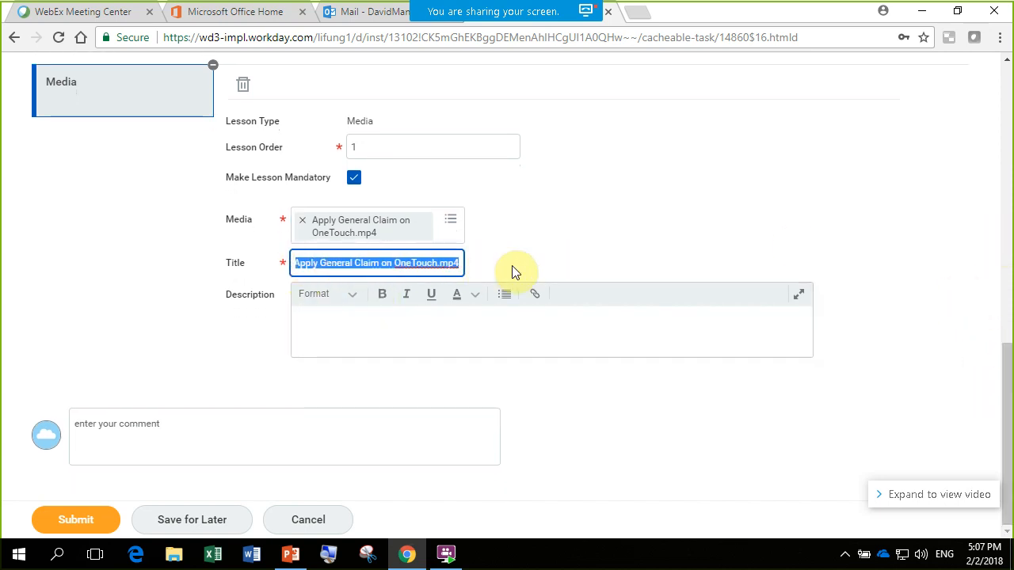
{"action": "key", "text": "BackSpace"}
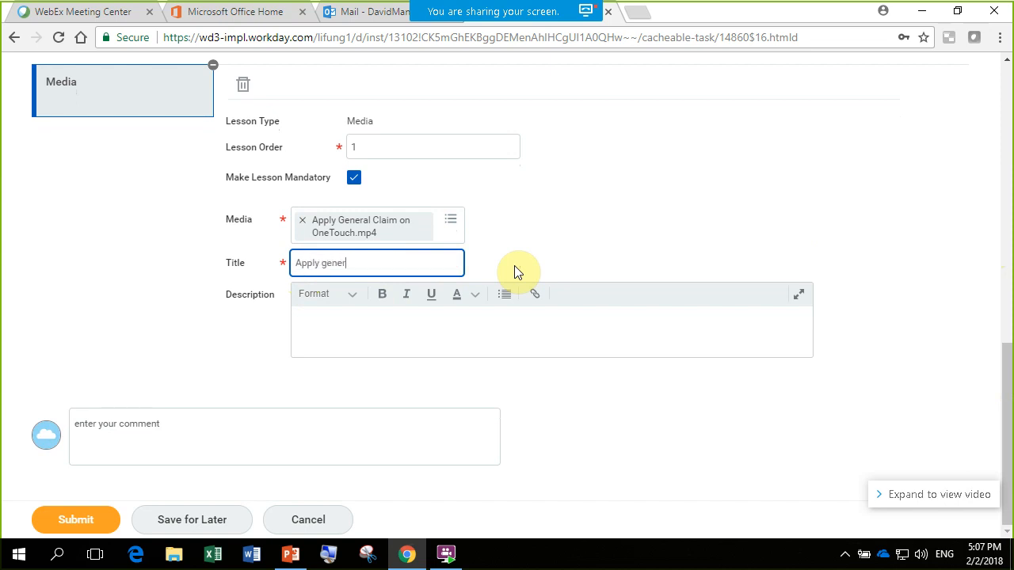
{"action": "type", "text": "Apply general"}
{"action": "left_click", "coordinate": [607, 212]}
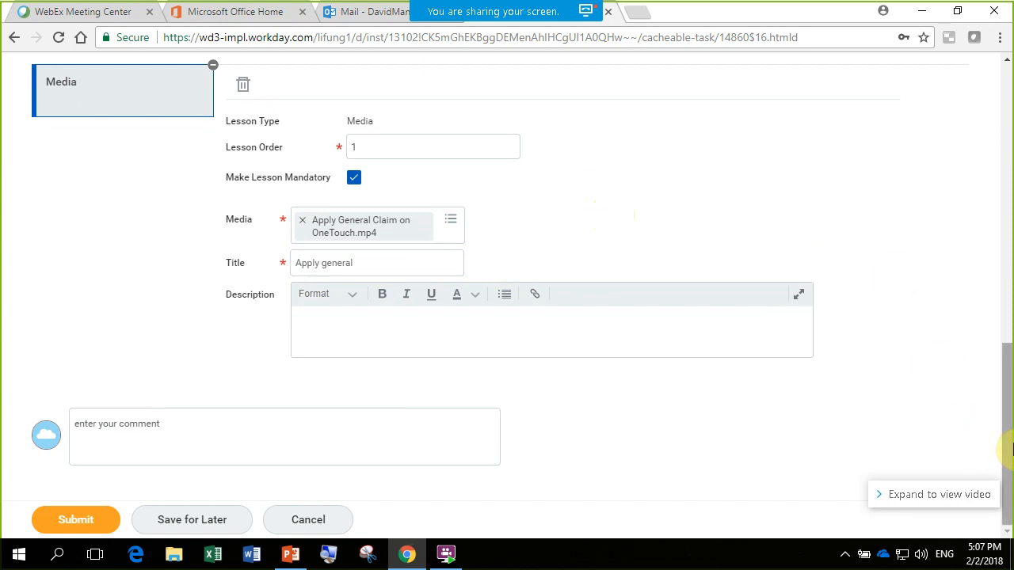
{"action": "scroll", "coordinate": [671, 335], "scroll_direction": "up", "scroll_amount": 1}
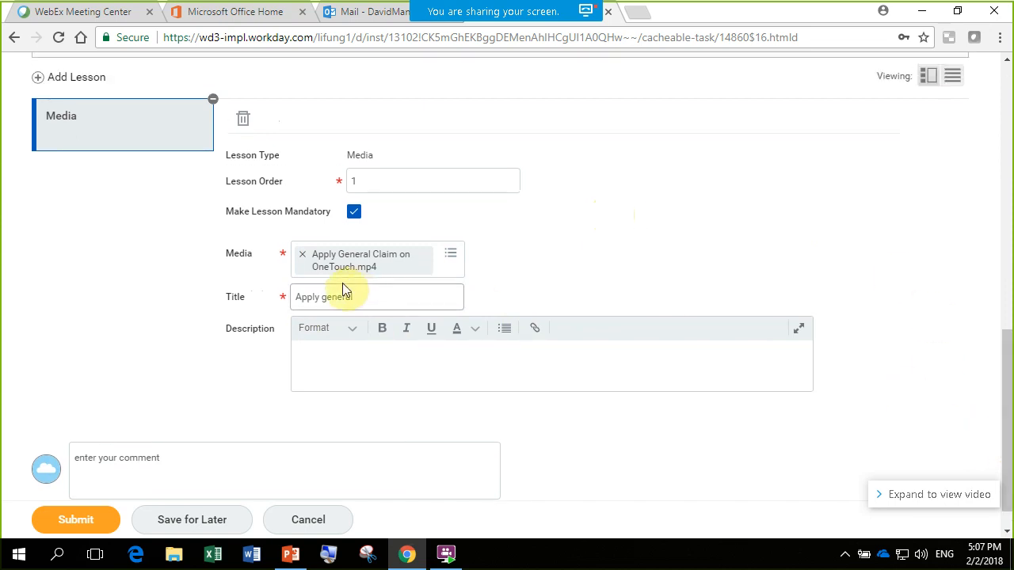
{"action": "left_click", "coordinate": [302, 254]}
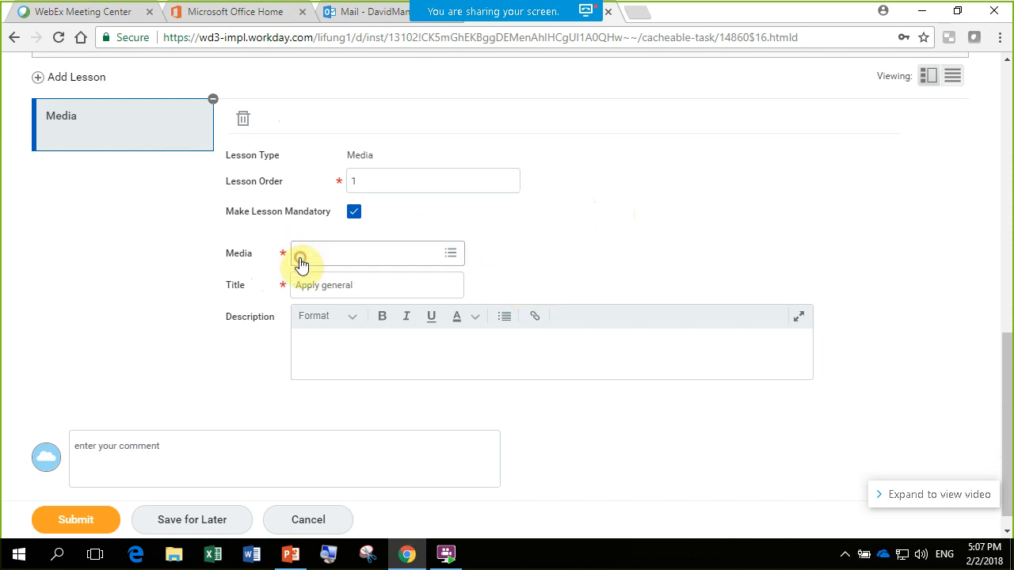
- Create new media for the lesson by uploading LF_Workday_New Day_Pre-reading Materials_20180202 from the Downloads folder
{"action": "left_click", "coordinate": [451, 254]}
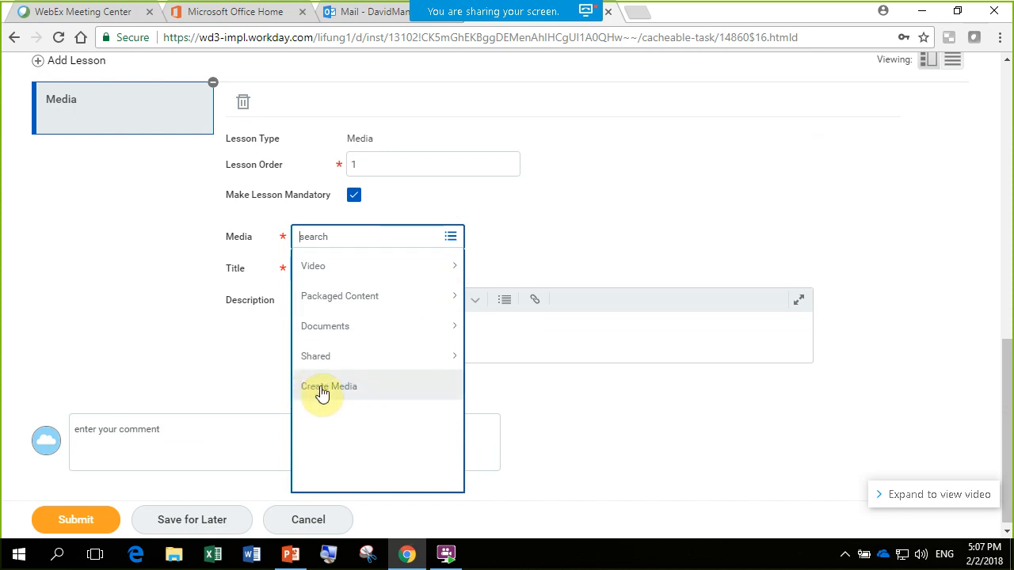
{"action": "left_click", "coordinate": [373, 393]}
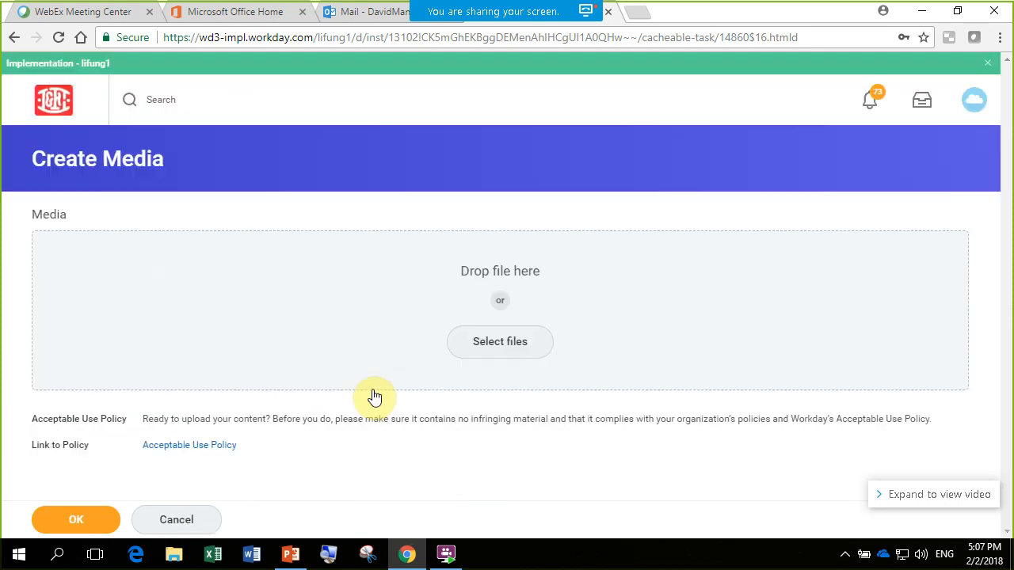
{"action": "left_click", "coordinate": [483, 345]}
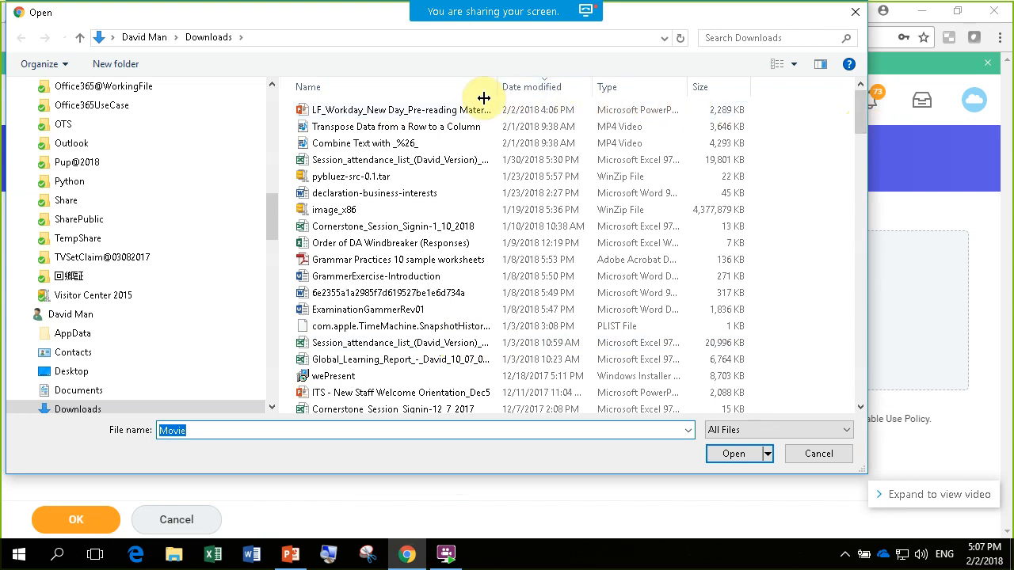
{"action": "left_click", "coordinate": [343, 115]}
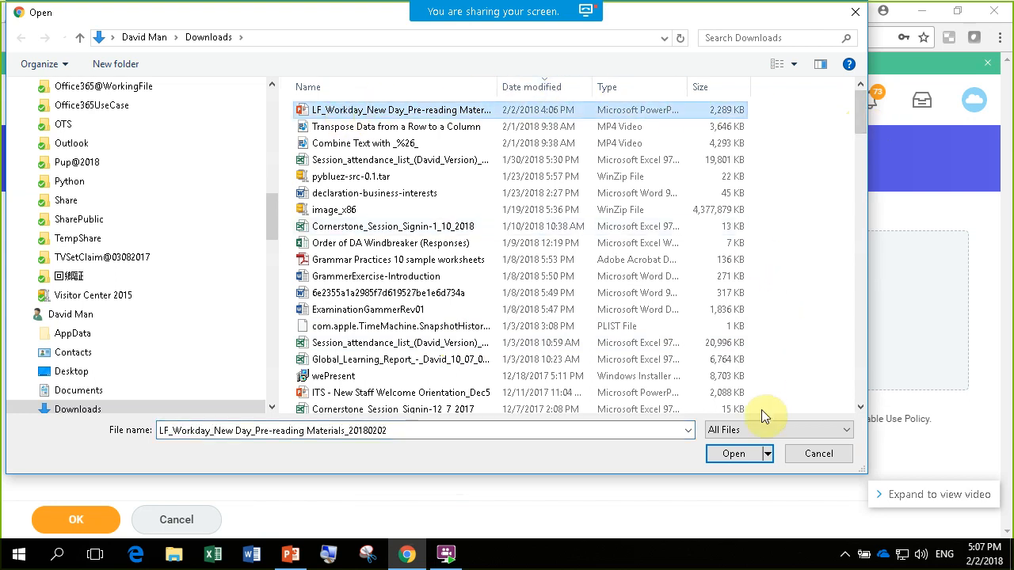
{"action": "left_click", "coordinate": [736, 454]}
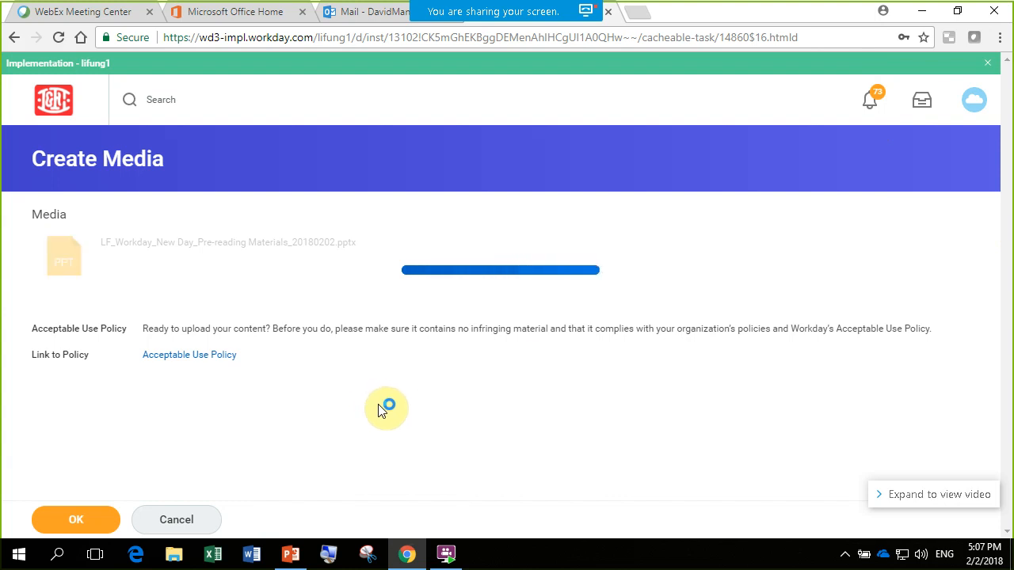
{"action": "left_click", "coordinate": [76, 520]}
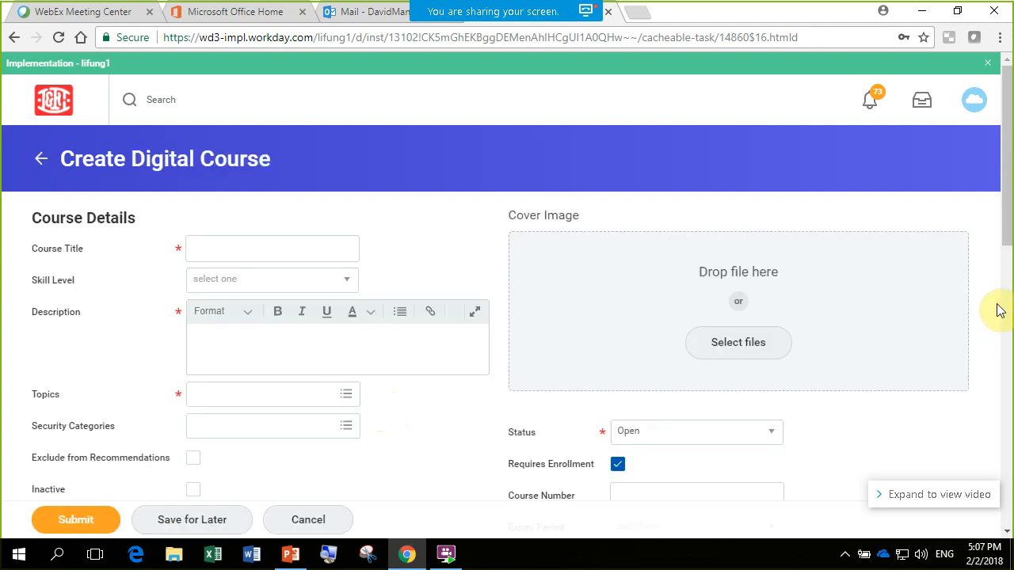
- Change the media lesson's title to "Workday Training"
{"action": "left_click_drag", "start_coordinate": [1005, 238], "coordinate": [1010, 479]}
{"action": "left_click_drag", "start_coordinate": [298, 267], "coordinate": [595, 276]}
{"action": "key", "text": "BackSpace"}
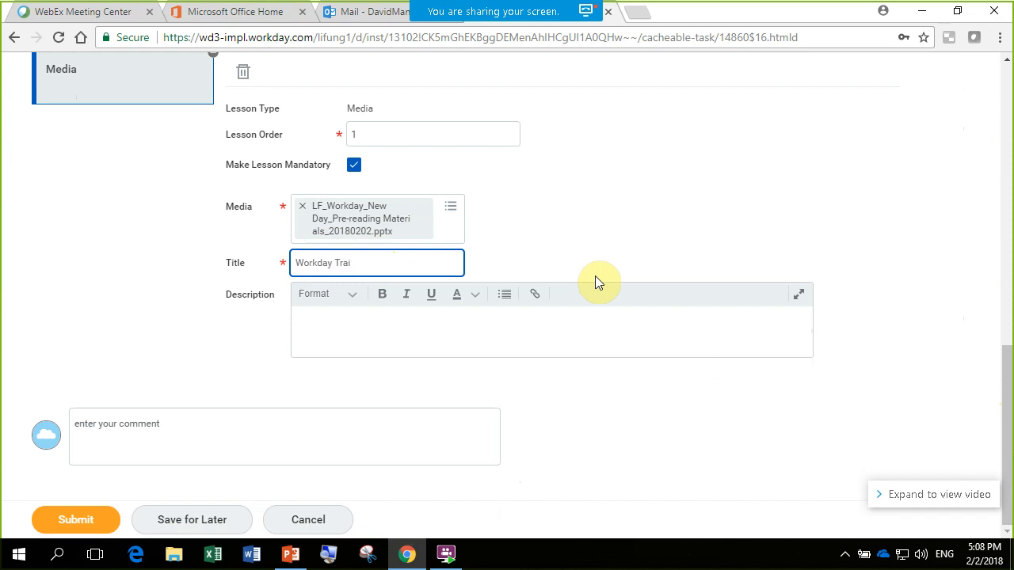
{"action": "left_click", "coordinate": [677, 265]}
- Add a second lesson of type Media and set its lesson order to 2
{"action": "scroll", "coordinate": [1004, 373], "scroll_direction": "up", "scroll_amount": 1}
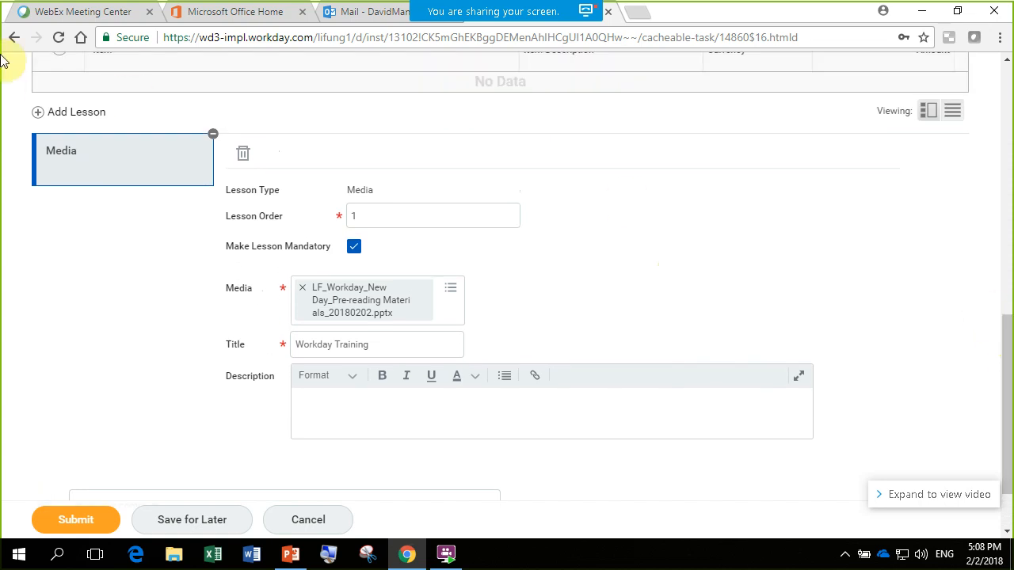
{"action": "left_click", "coordinate": [37, 113]}
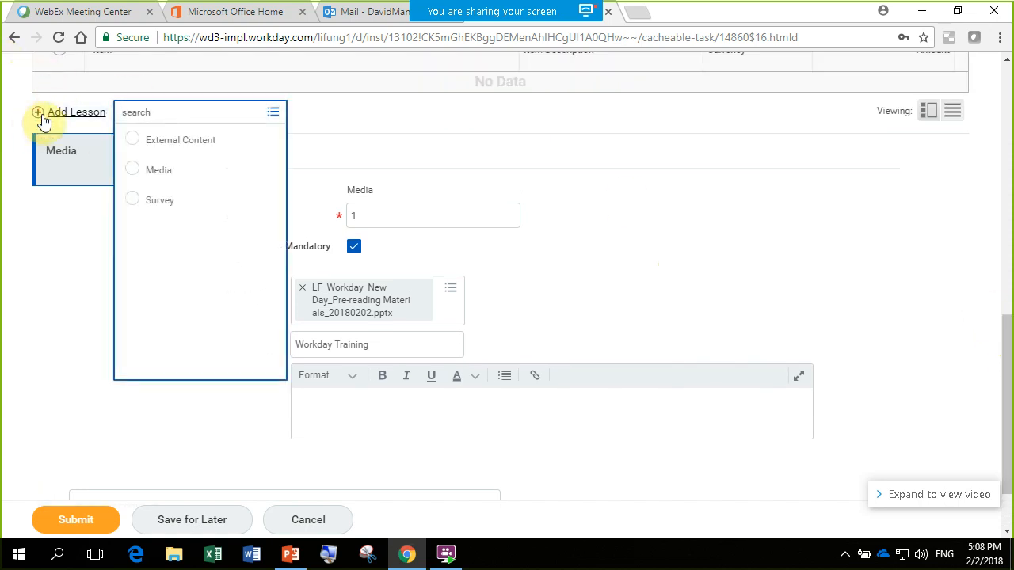
{"action": "left_click", "coordinate": [150, 176]}
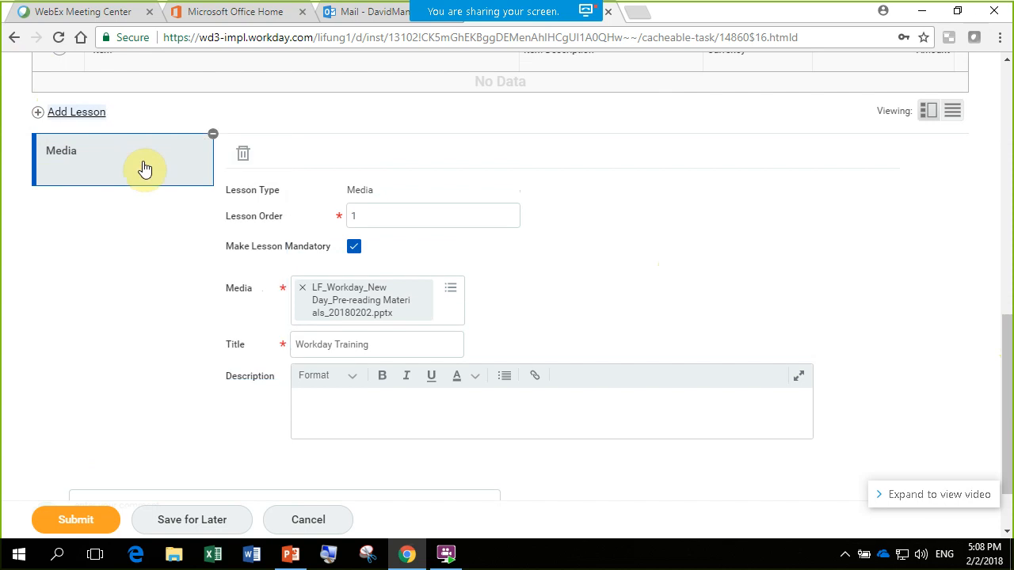
{"action": "left_click", "coordinate": [366, 215]}
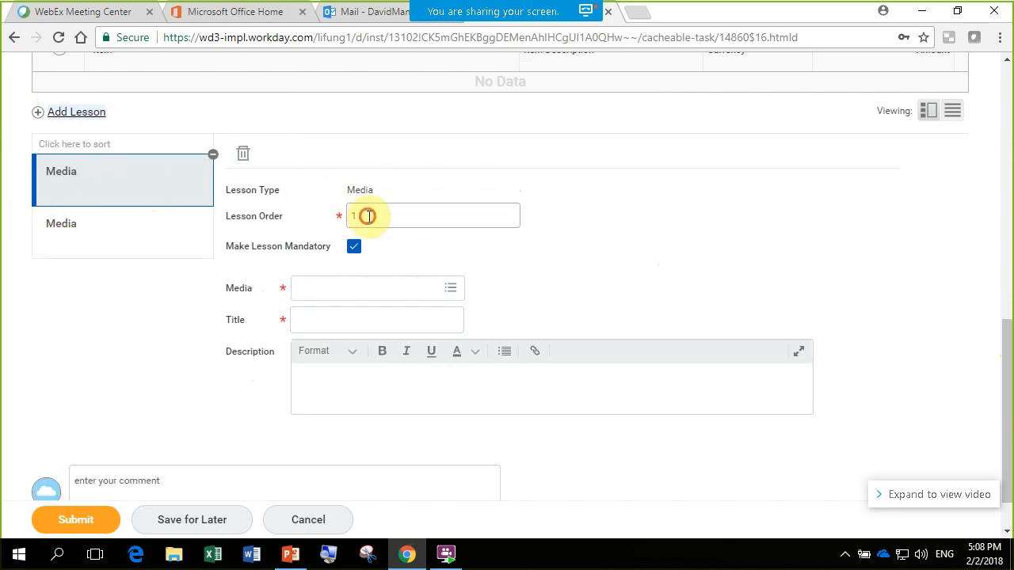
{"action": "left_click", "coordinate": [652, 258]}
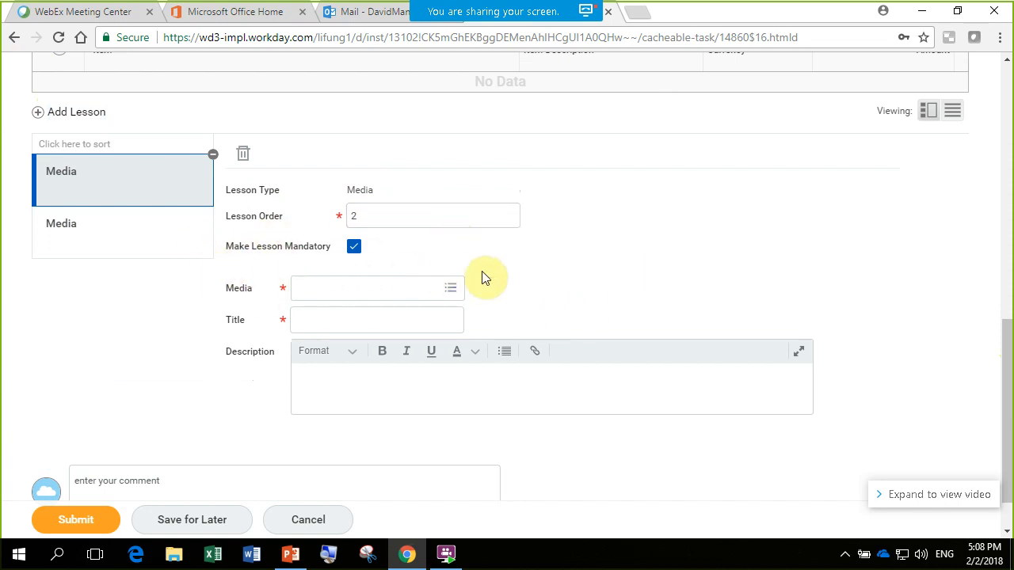
- Check the available media sources for the second lesson without choosing one, then delete that lesson
{"action": "left_click", "coordinate": [450, 288]}
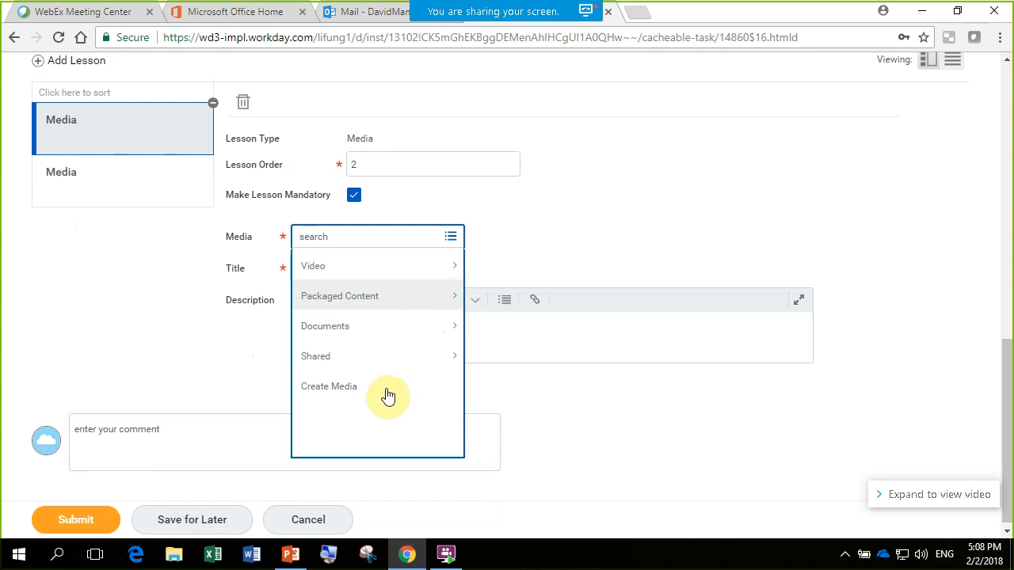
{"action": "left_click", "coordinate": [687, 167]}
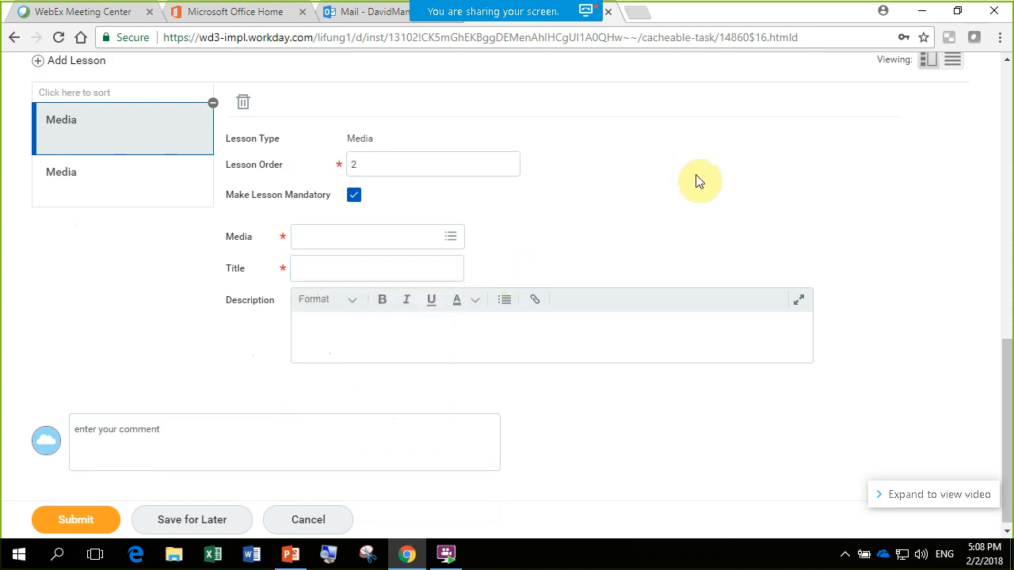
{"action": "scroll", "coordinate": [695, 181], "scroll_direction": "up", "scroll_amount": 2}
{"action": "scroll", "coordinate": [356, 186], "scroll_direction": "down", "scroll_amount": 1}
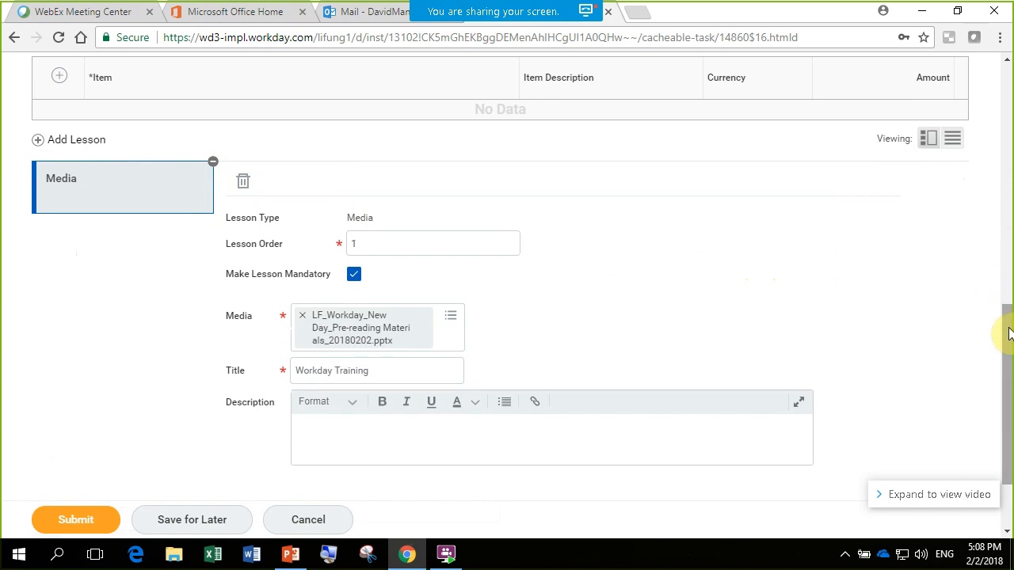
- Try to submit the digital course, then return to its course details
{"action": "scroll", "coordinate": [1010, 333], "scroll_direction": "down", "scroll_amount": 3}
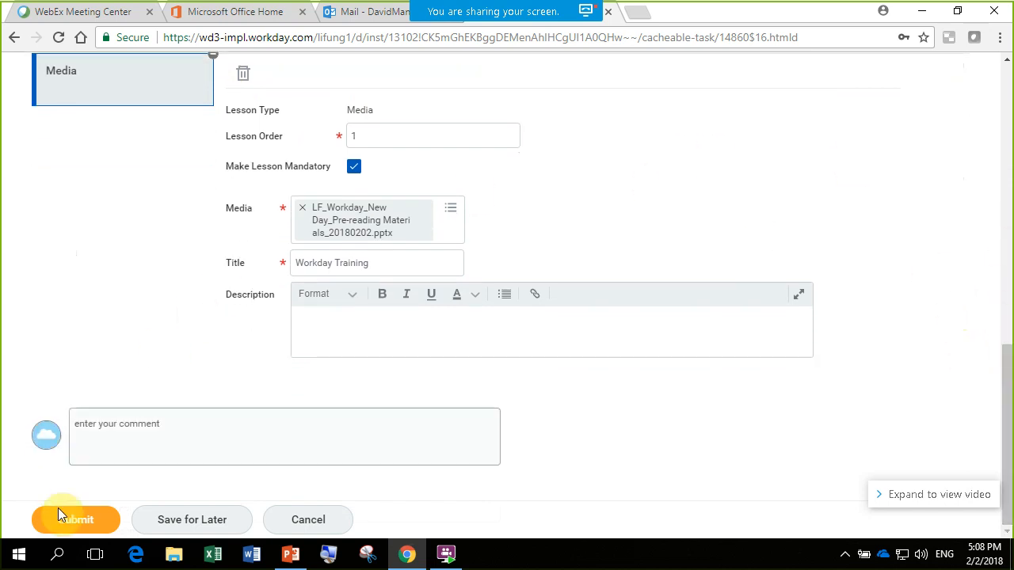
{"action": "left_click", "coordinate": [56, 516]}
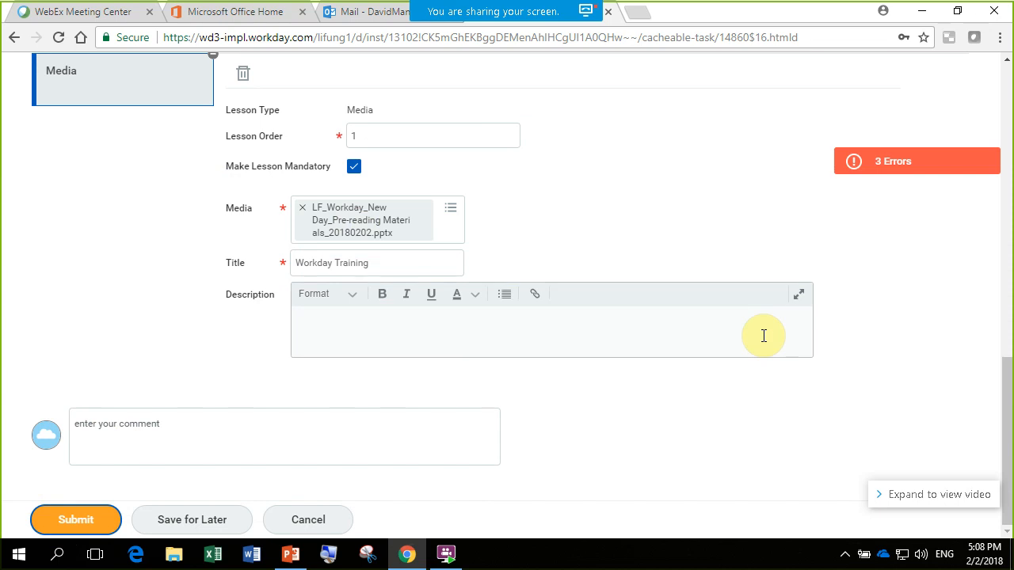
{"action": "left_click_drag", "start_coordinate": [1010, 385], "coordinate": [975, 131]}
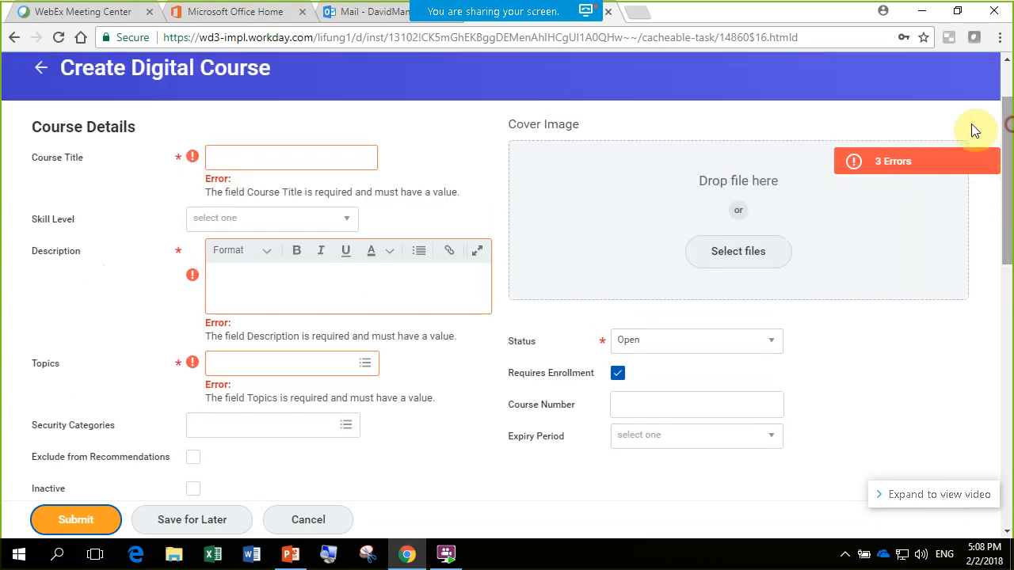
- Enter "Workday Training 1" as the course title and copy the same text into the course description
{"action": "left_click", "coordinate": [257, 159]}
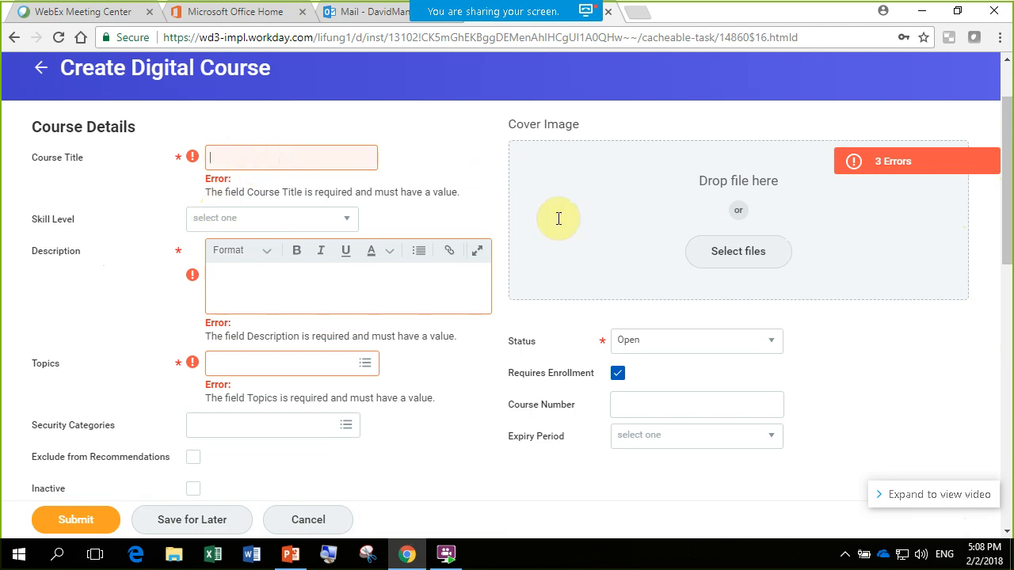
{"action": "left_click", "coordinate": [273, 161]}
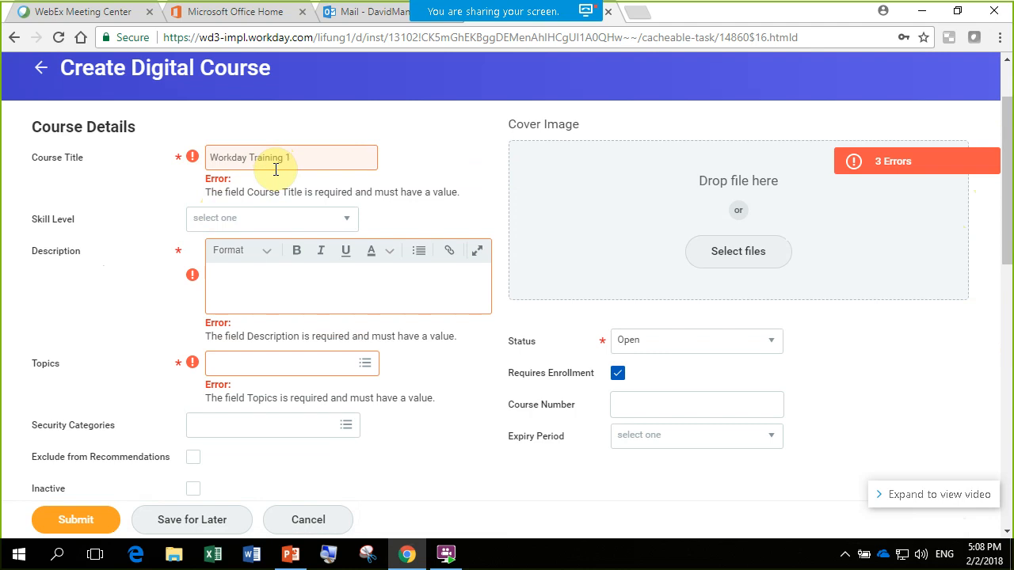
{"action": "left_click_drag", "start_coordinate": [305, 158], "coordinate": [204, 159]}
{"action": "key", "text": "ctrl+c"}
{"action": "left_click", "coordinate": [261, 285]}
{"action": "key", "text": "ctrl+v"}
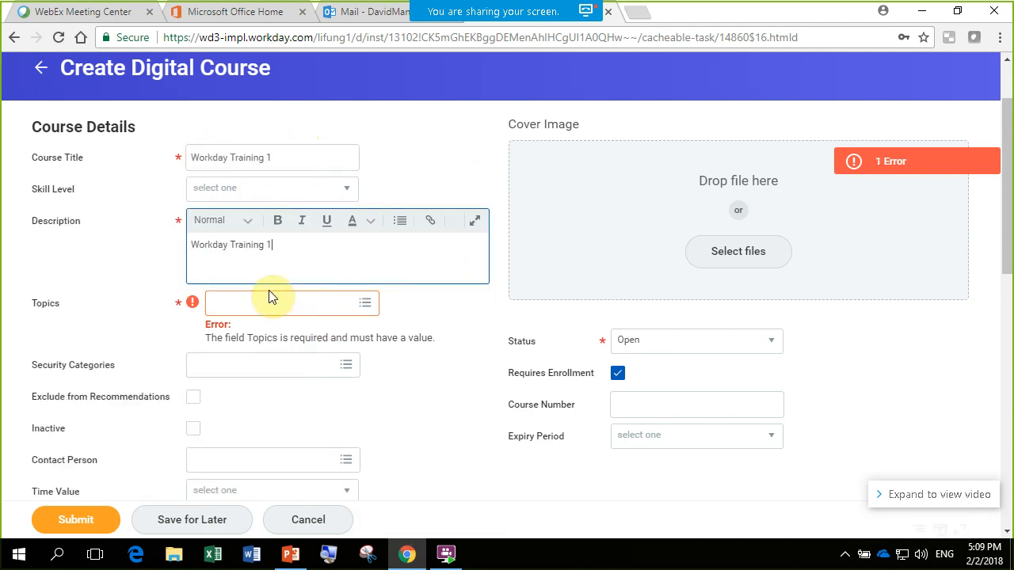
- Assign the topic Business Ethics & Compliance to the digital course and submit the course
{"action": "left_click", "coordinate": [365, 307]}
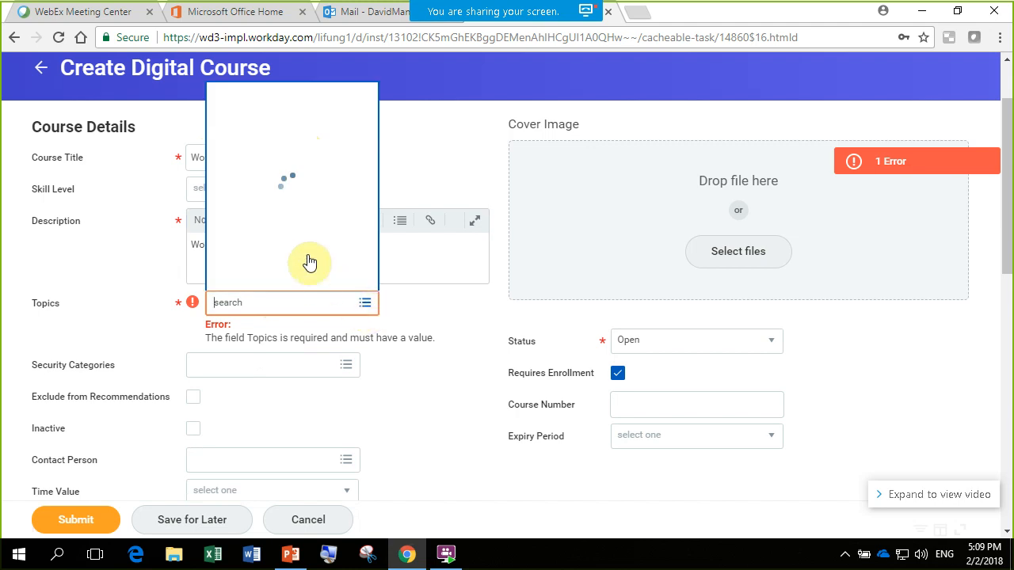
{"action": "left_click", "coordinate": [245, 106]}
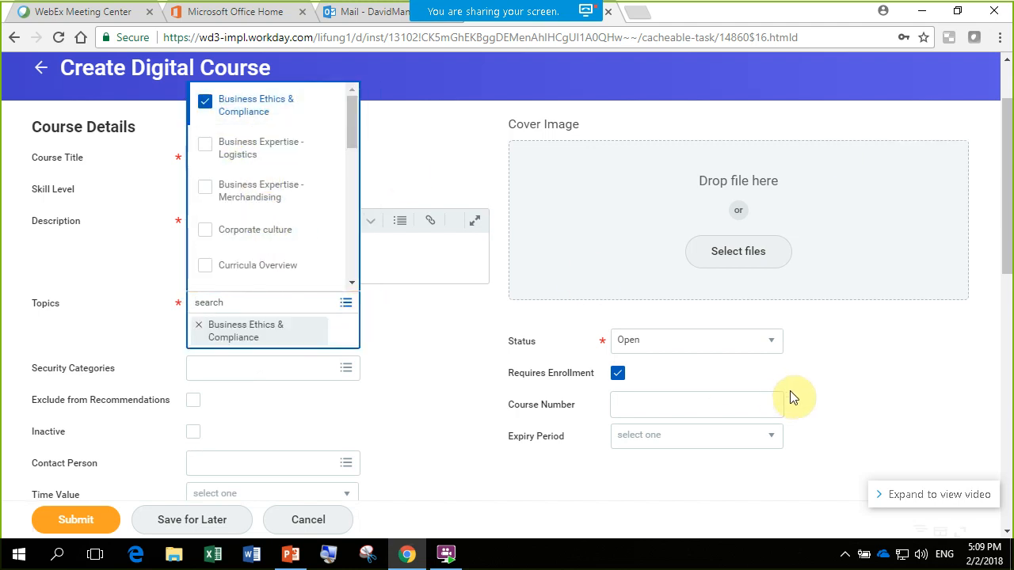
{"action": "left_click", "coordinate": [856, 374]}
{"action": "left_click_drag", "start_coordinate": [1008, 215], "coordinate": [1006, 519]}
{"action": "left_click", "coordinate": [68, 519]}
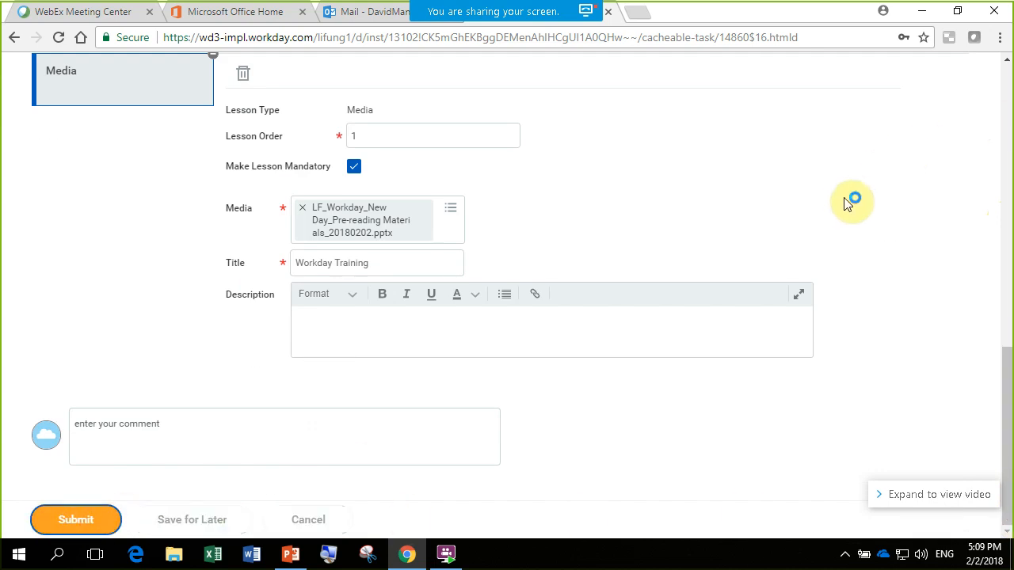
- Submit the digital course, then go to the Learning application and open the learner course browser
{"action": "left_click", "coordinate": [77, 520]}
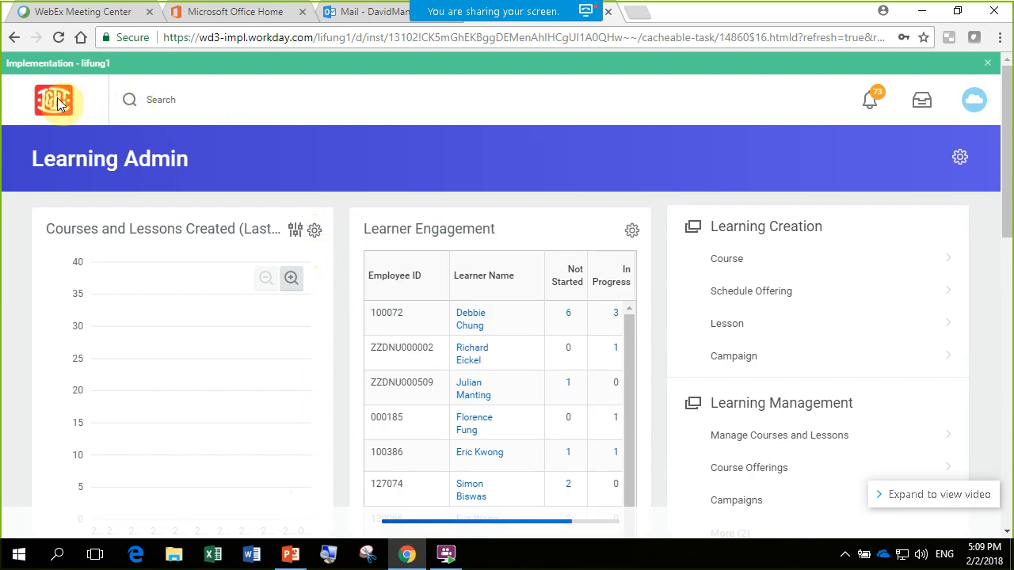
{"action": "left_click", "coordinate": [54, 104]}
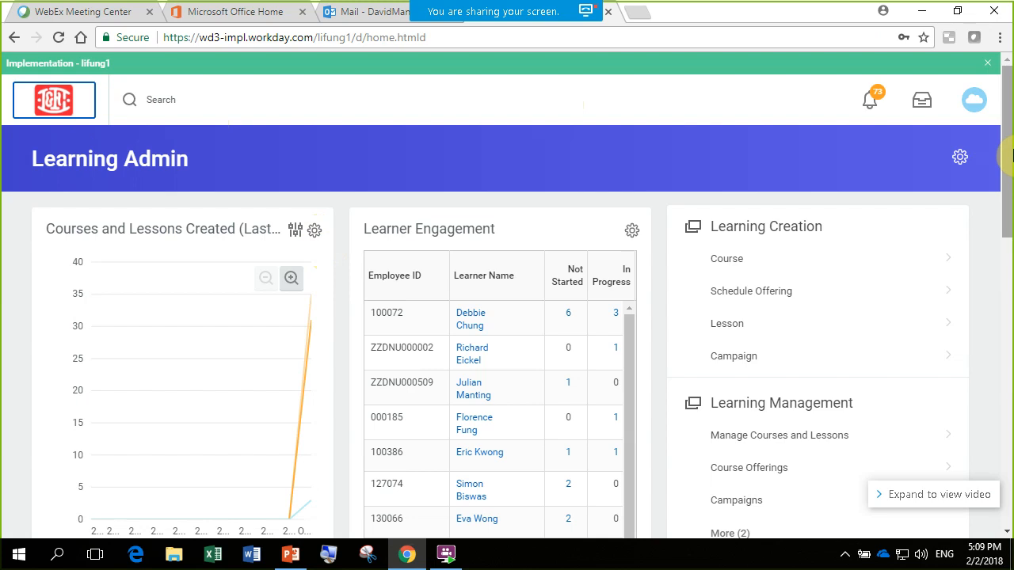
{"action": "scroll", "coordinate": [1006, 167], "scroll_direction": "down", "scroll_amount": 2}
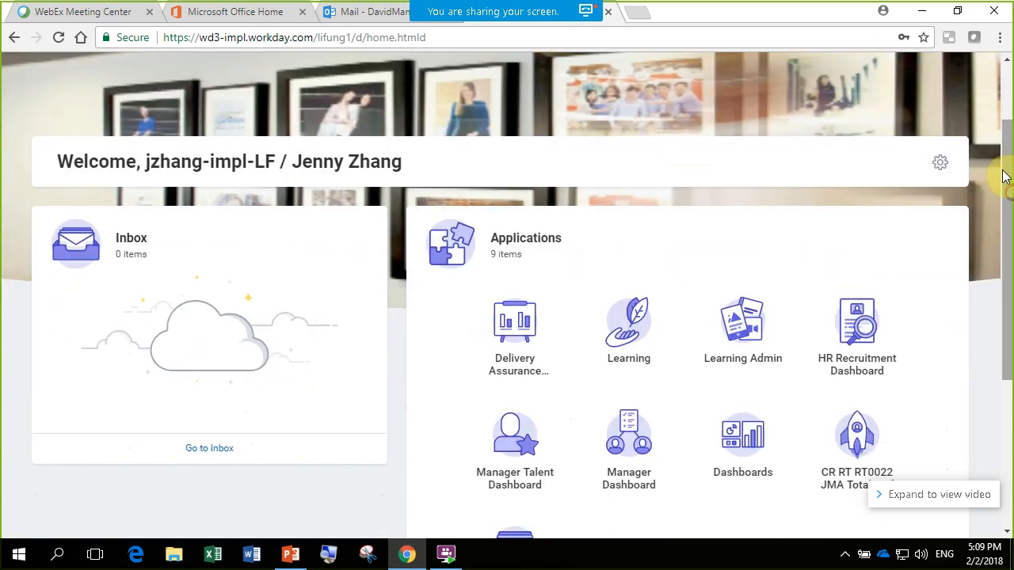
{"action": "left_click", "coordinate": [627, 345]}
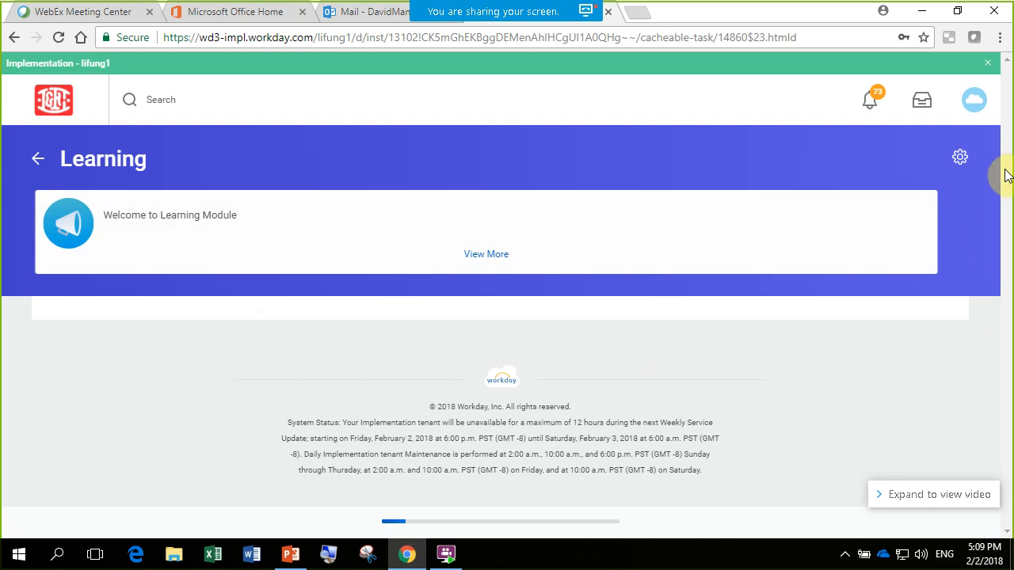
{"action": "scroll", "coordinate": [1007, 186], "scroll_direction": "down", "scroll_amount": 1}
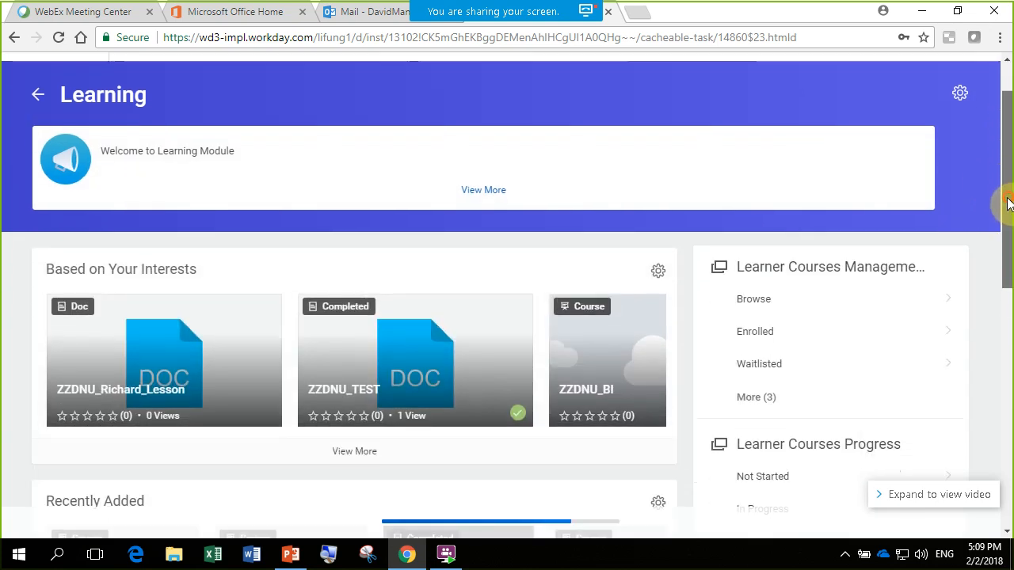
{"action": "left_click", "coordinate": [740, 311]}
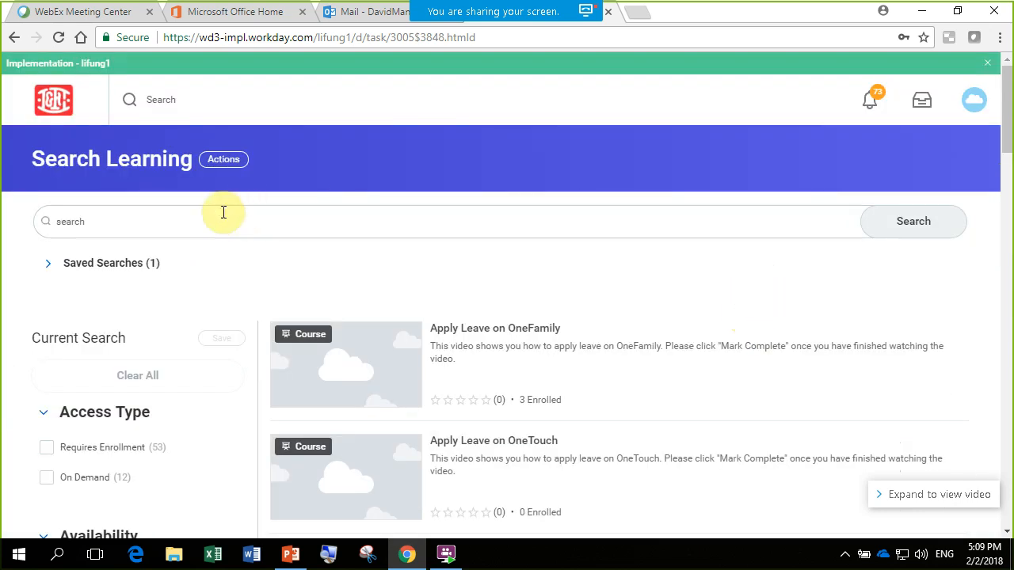
- Search the learning catalog for "workday" and open the Workday Training 1 course to view its lessons
{"action": "left_click", "coordinate": [194, 218]}
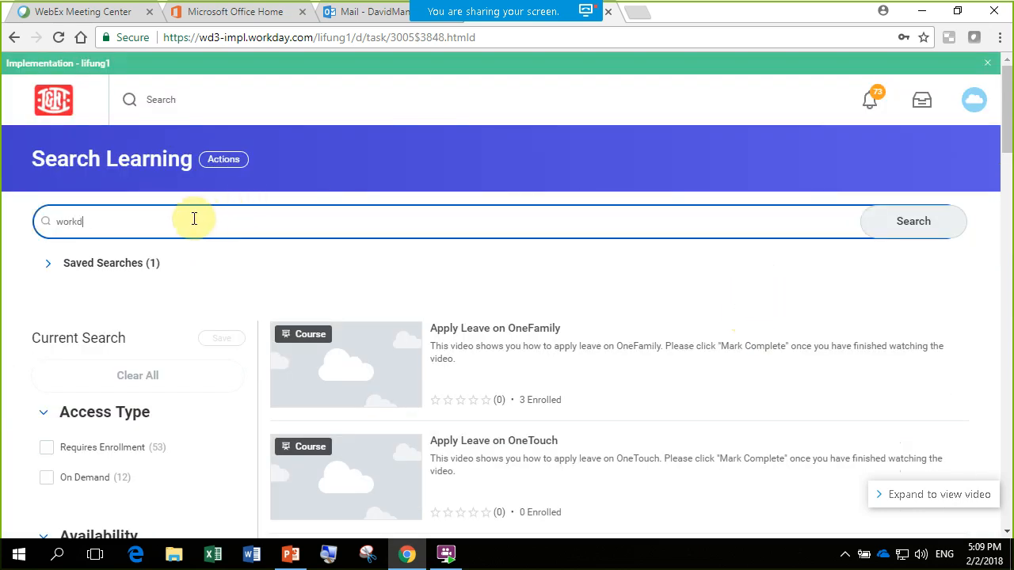
{"action": "key", "text": "Return"}
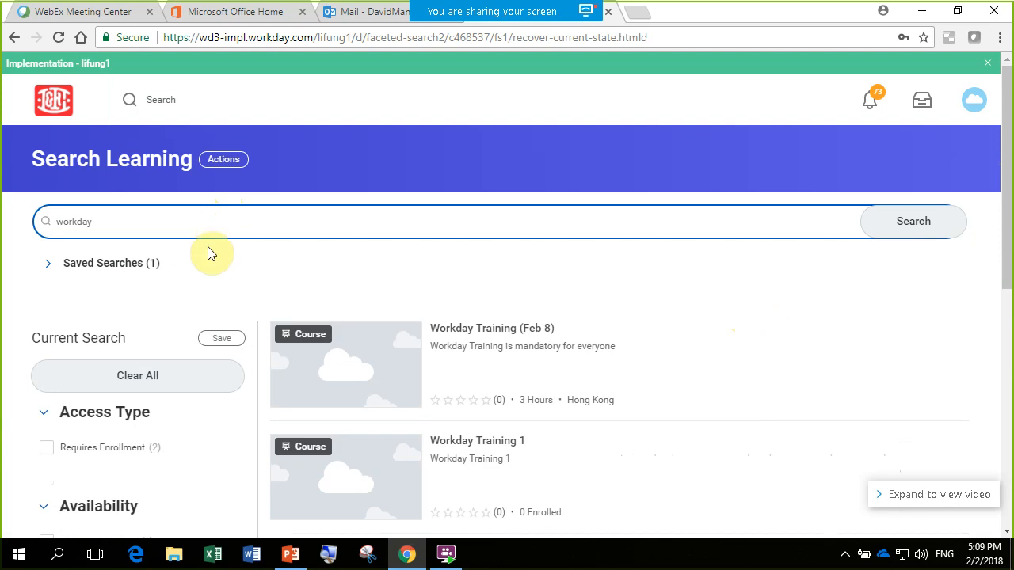
{"action": "scroll", "coordinate": [1005, 206], "scroll_direction": "down", "scroll_amount": 2}
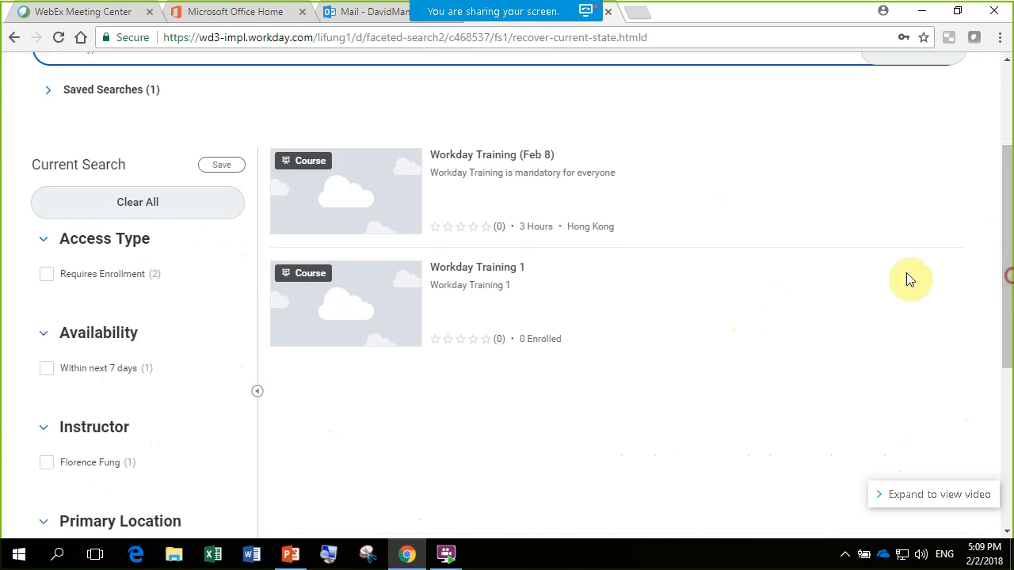
{"action": "left_click", "coordinate": [454, 269]}
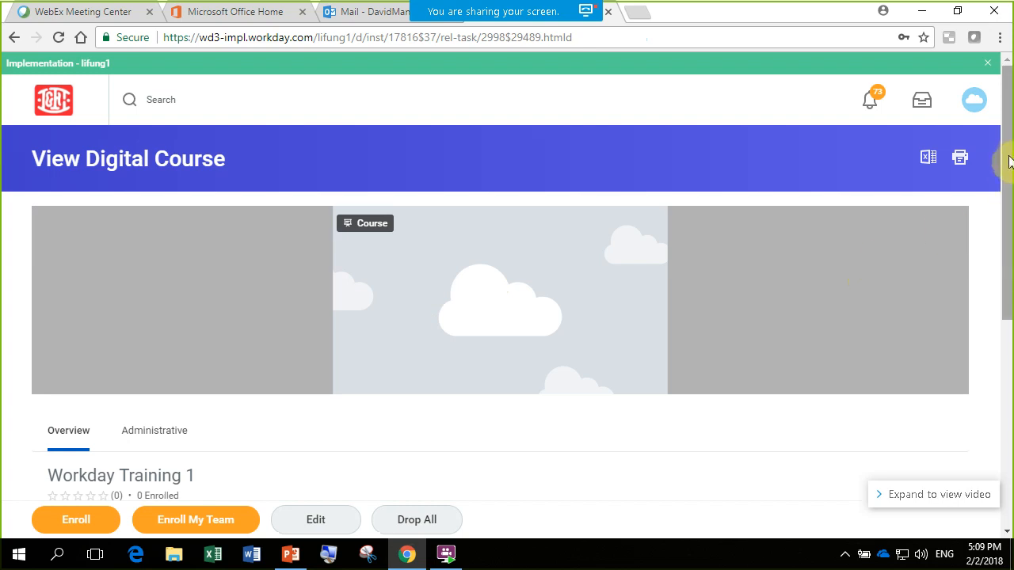
{"action": "left_click_drag", "start_coordinate": [1010, 162], "coordinate": [1001, 341]}
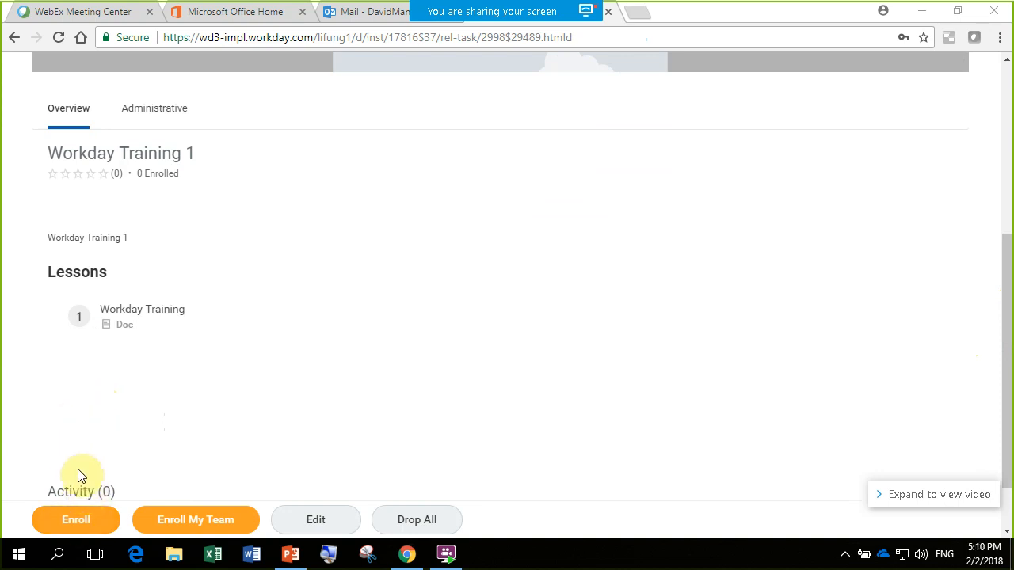
{"action": "scroll", "coordinate": [365, 337], "scroll_direction": "down", "scroll_amount": 1}
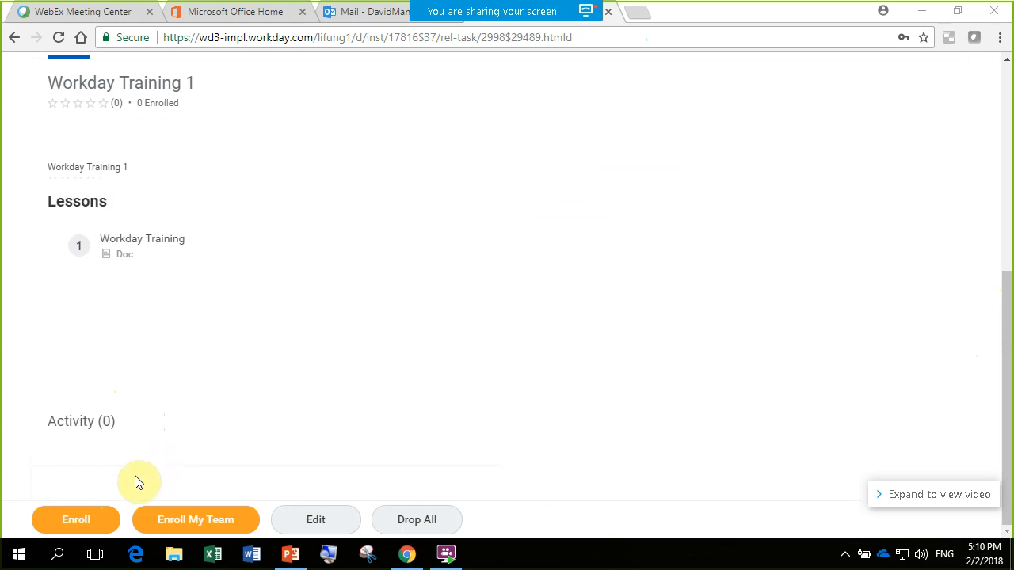
- Try to enroll in the Workday Training 1 course, check the error details, and discard the enrollment
{"action": "left_click", "coordinate": [79, 523]}
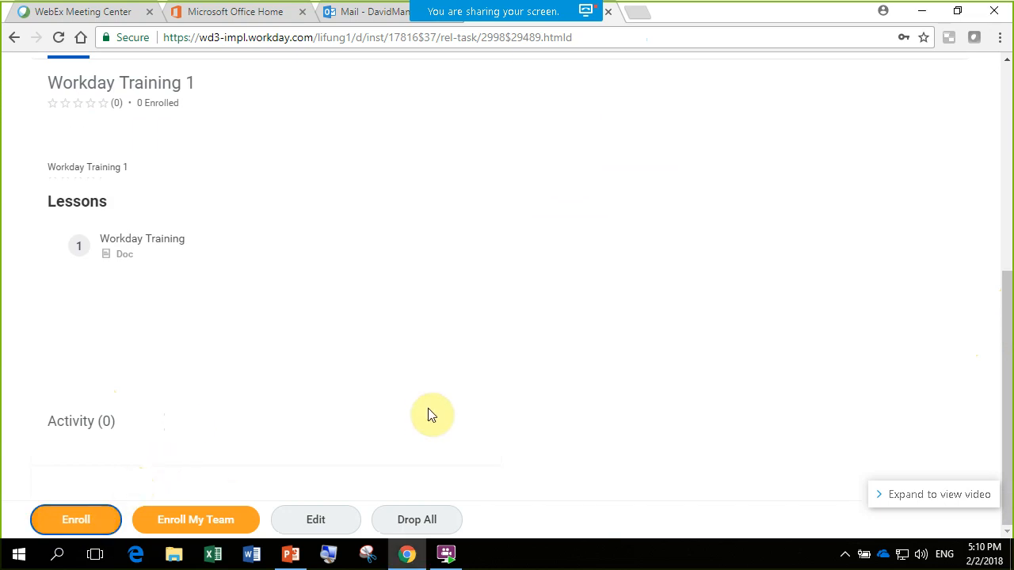
{"action": "left_click", "coordinate": [83, 521]}
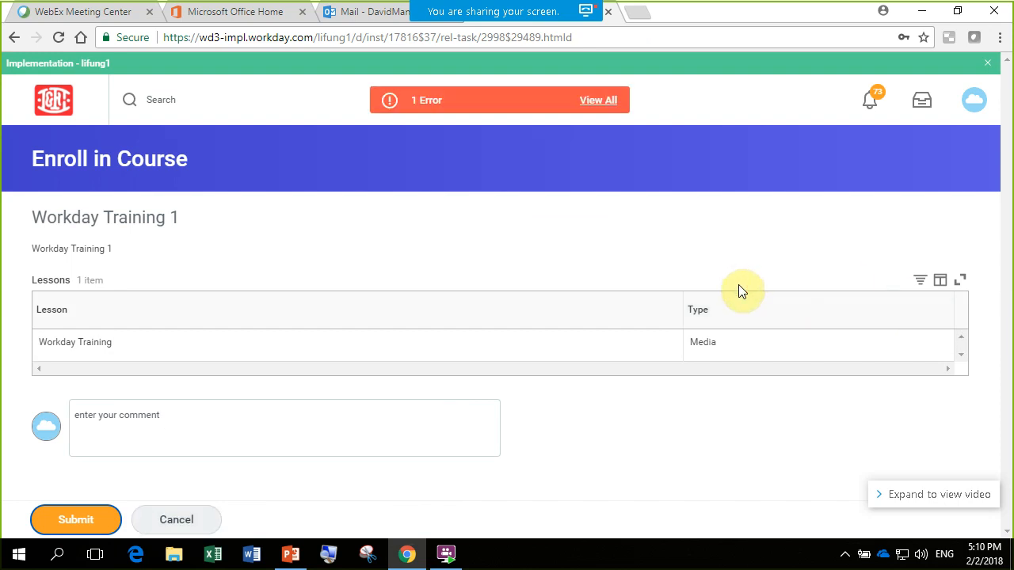
{"action": "left_click", "coordinate": [598, 100]}
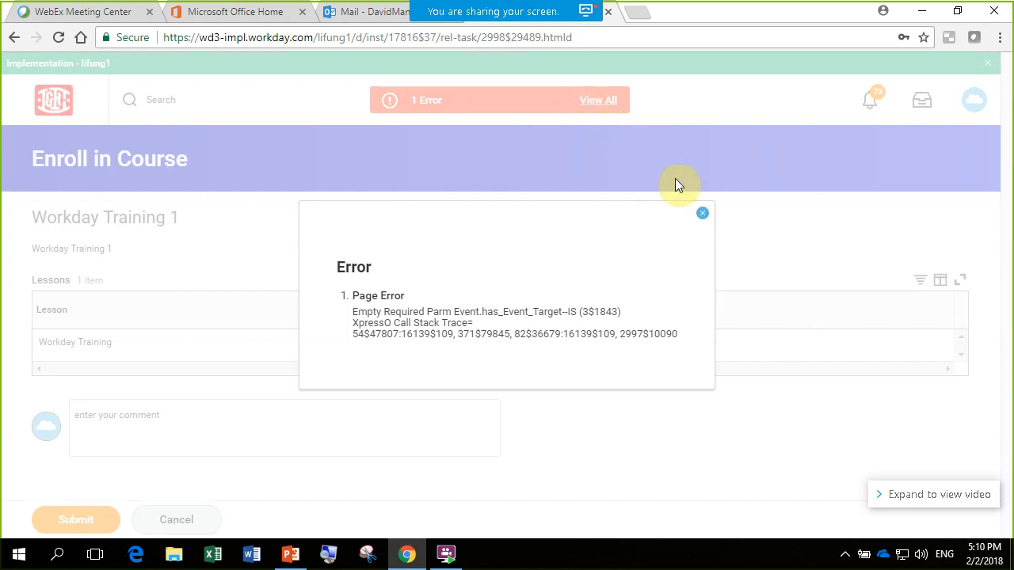
{"action": "left_click", "coordinate": [703, 215]}
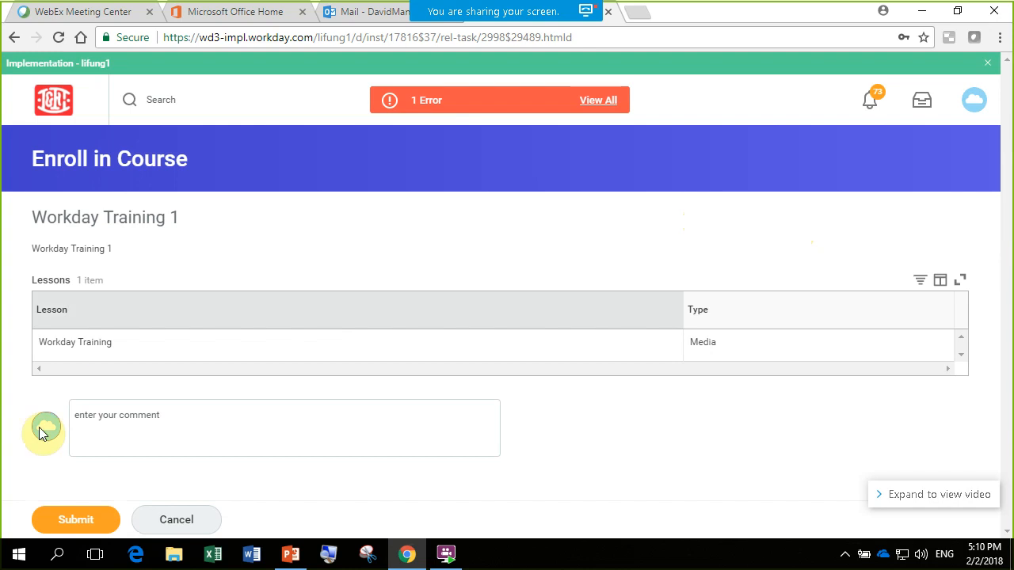
{"action": "left_click", "coordinate": [179, 519]}
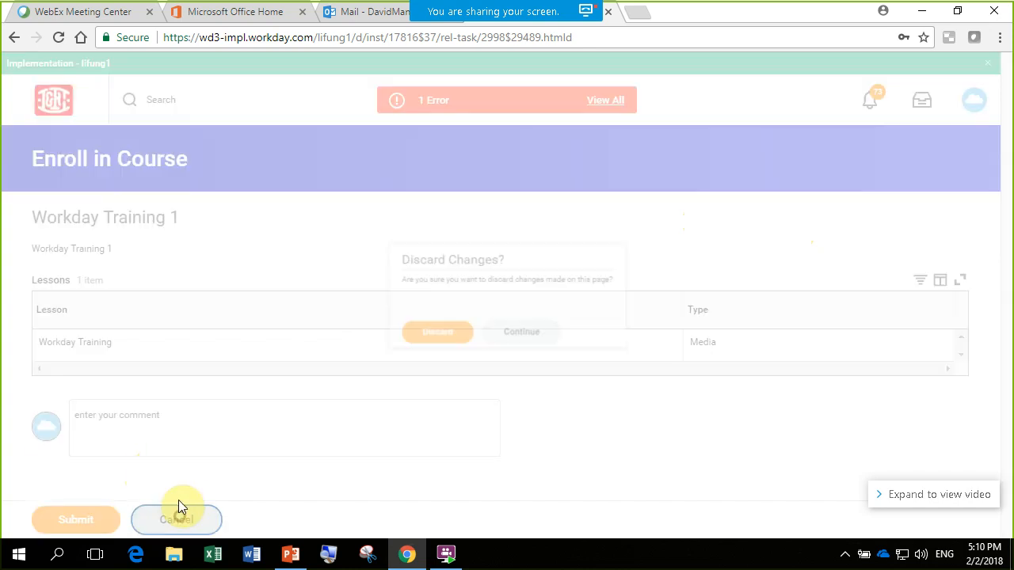
{"action": "left_click", "coordinate": [422, 342]}
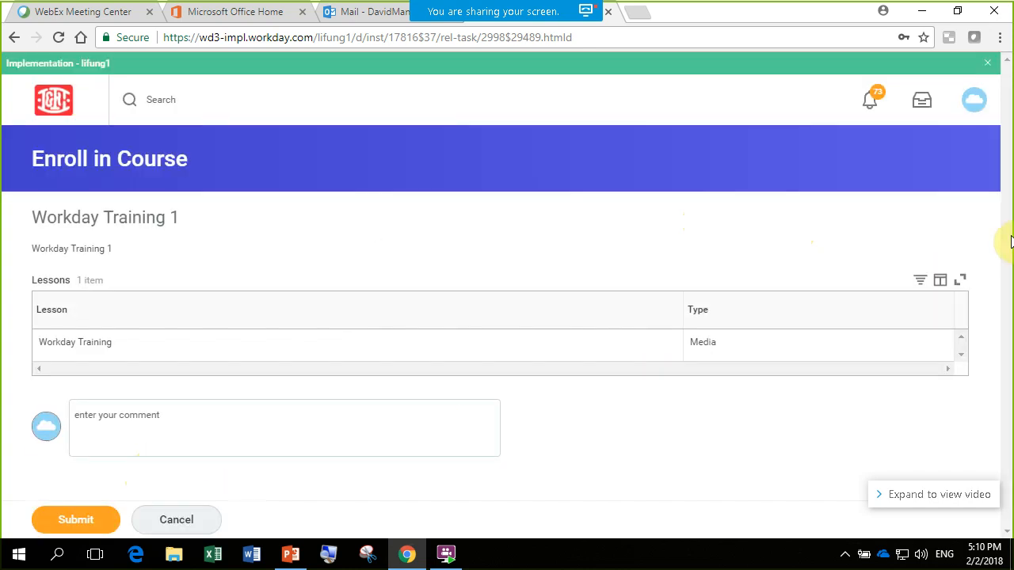
- Examine the Workday Training 1 digital course page, including its overview, lessons and enrollment options
{"action": "scroll", "coordinate": [1005, 206], "scroll_direction": "down", "scroll_amount": 3}
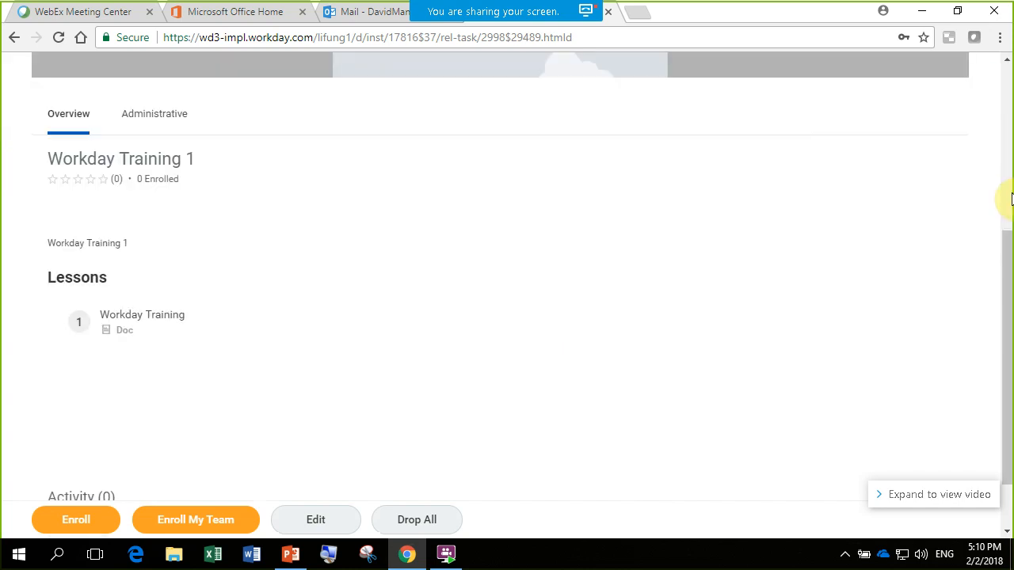
{"action": "scroll", "coordinate": [1007, 191], "scroll_direction": "down", "scroll_amount": 1}
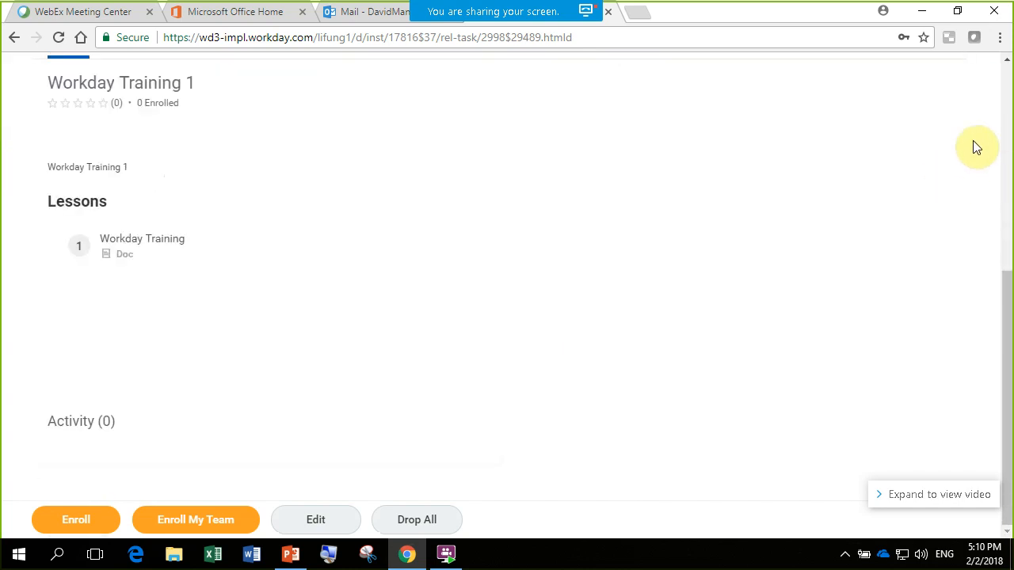
{"action": "left_click_drag", "start_coordinate": [1002, 283], "coordinate": [1006, 122]}
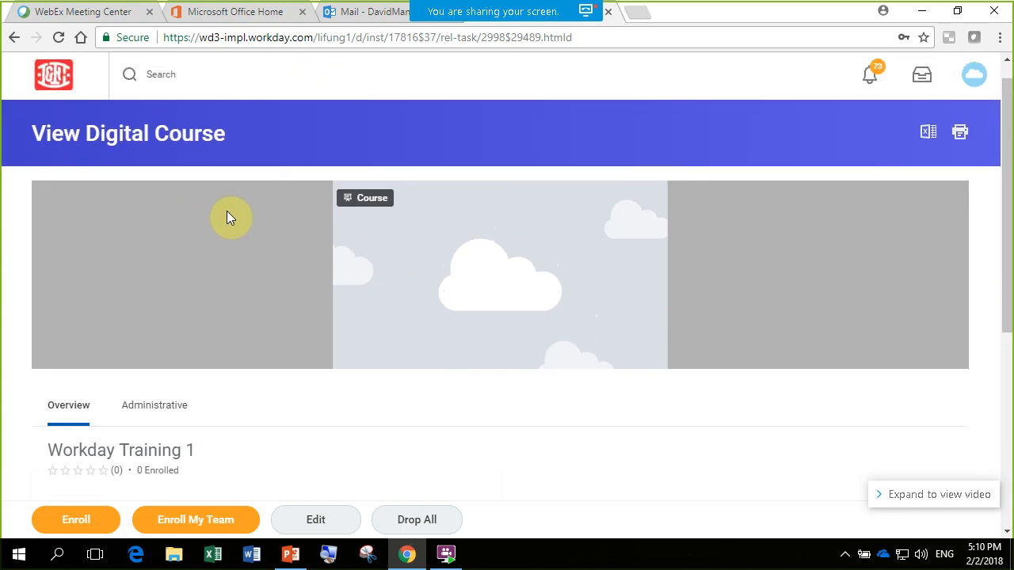
{"action": "scroll", "coordinate": [228, 216], "scroll_direction": "down", "scroll_amount": 2}
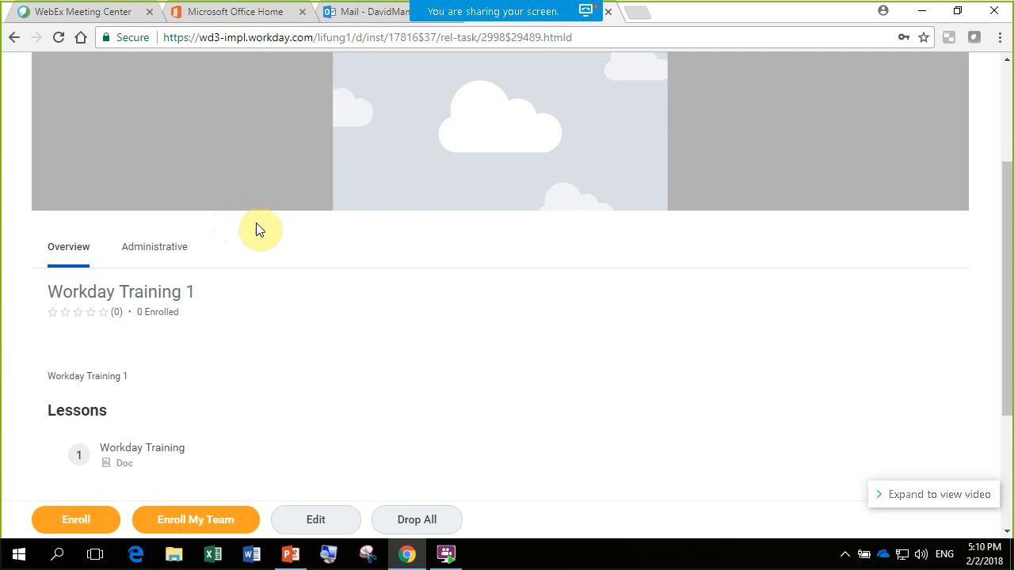
{"action": "scroll", "coordinate": [322, 344], "scroll_direction": "up", "scroll_amount": 3}
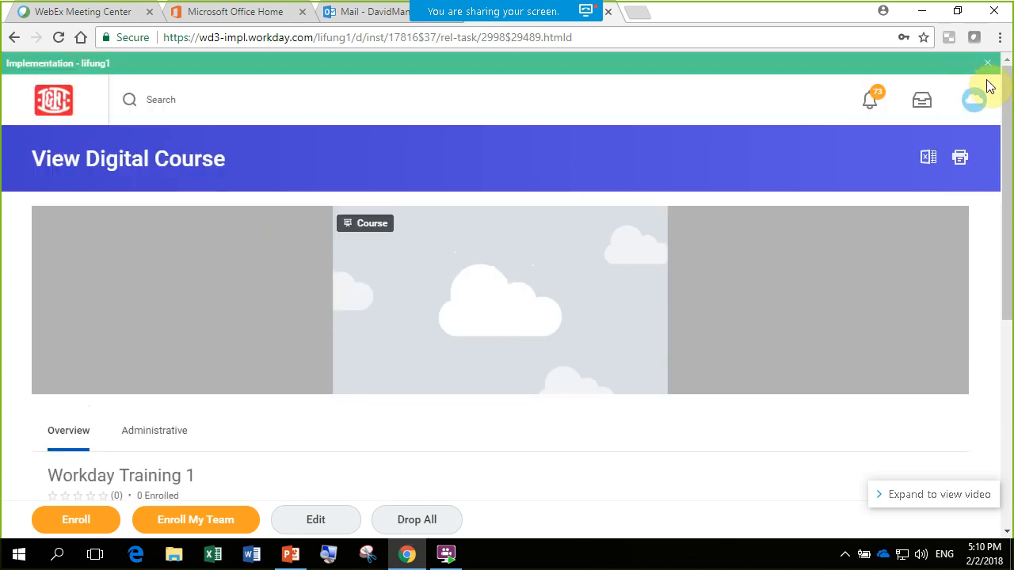
{"action": "scroll", "coordinate": [1010, 135], "scroll_direction": "down", "scroll_amount": 1}
{"action": "left_click_drag", "start_coordinate": [1011, 135], "coordinate": [1010, 152]}
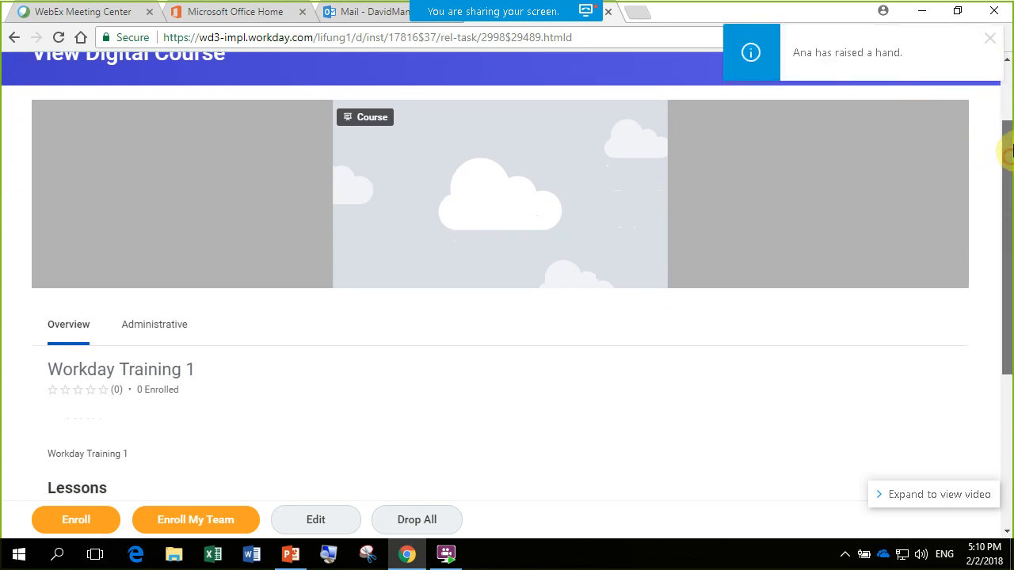
{"action": "scroll", "coordinate": [1011, 151], "scroll_direction": "up", "scroll_amount": 2}
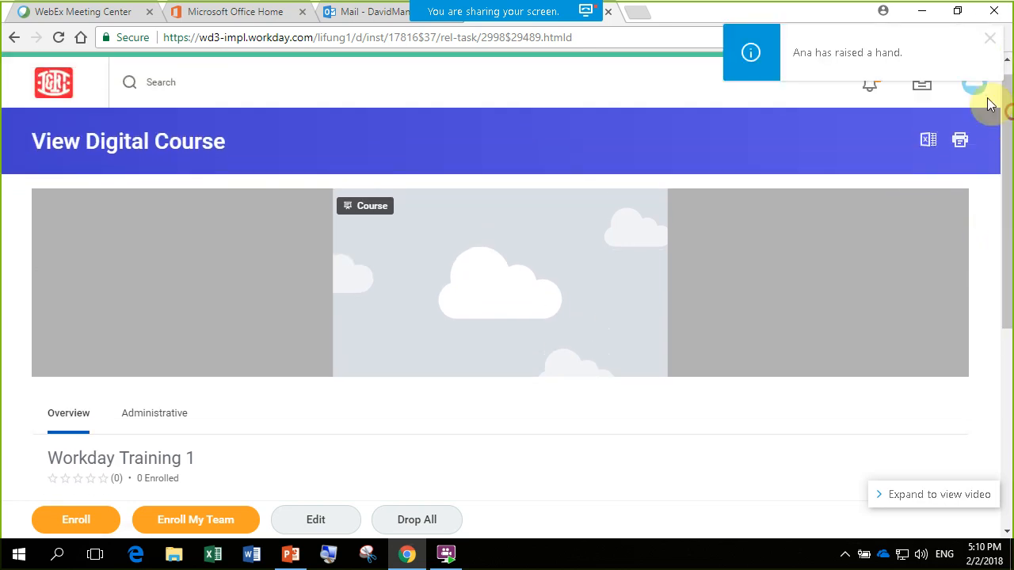
- Return to the home page, set the browser zoom to 125%, and bring the applications into view
{"action": "left_click", "coordinate": [12, 38]}
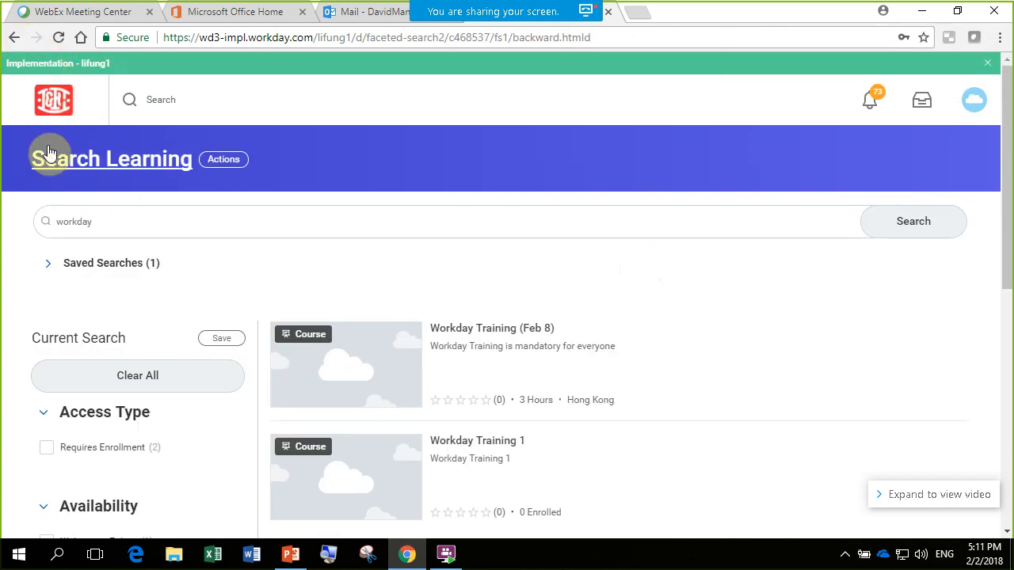
{"action": "left_click", "coordinate": [59, 109]}
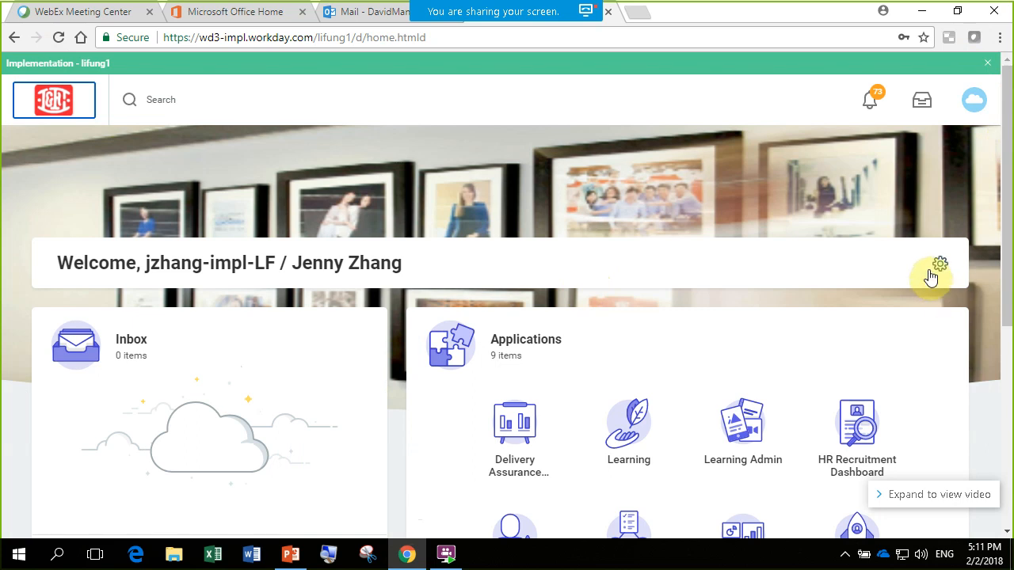
{"action": "key", "text": "ctrl+minus"}
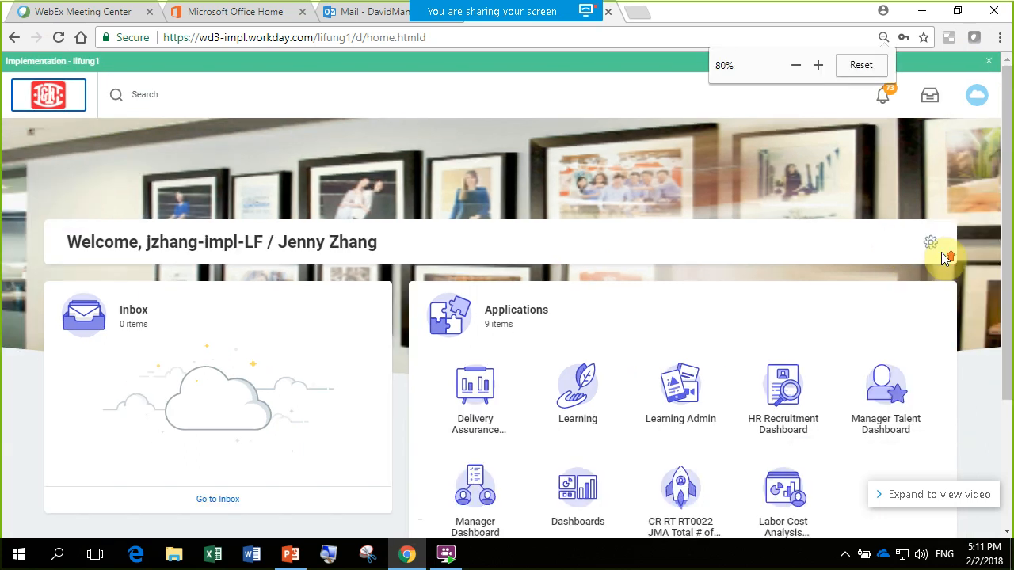
{"action": "key", "text": "ctrl+plus"}
{"action": "key", "text": "ctrl+plus"}
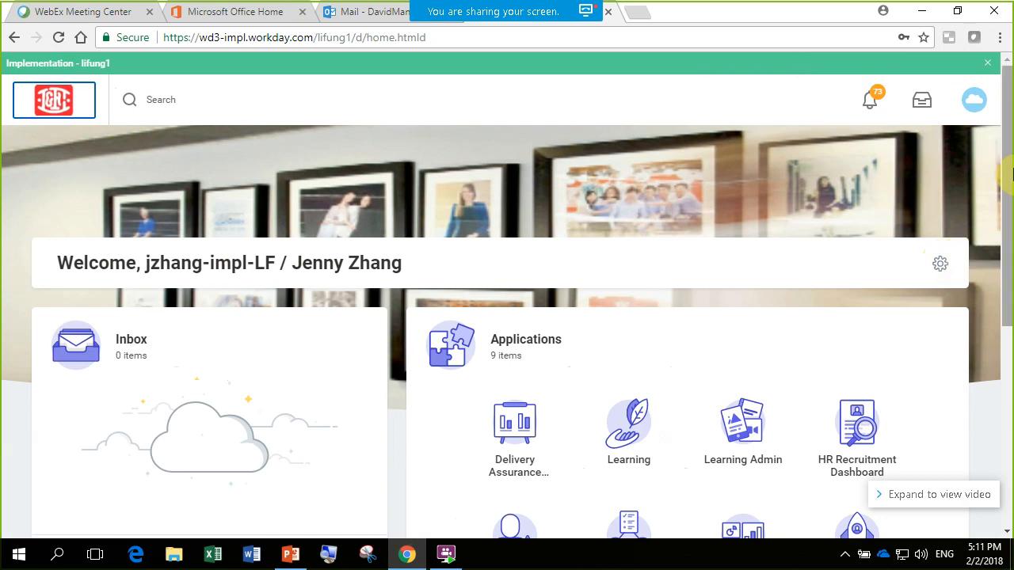
{"action": "key", "text": "ctrl+plus"}
{"action": "key", "text": "ctrl+plus"}
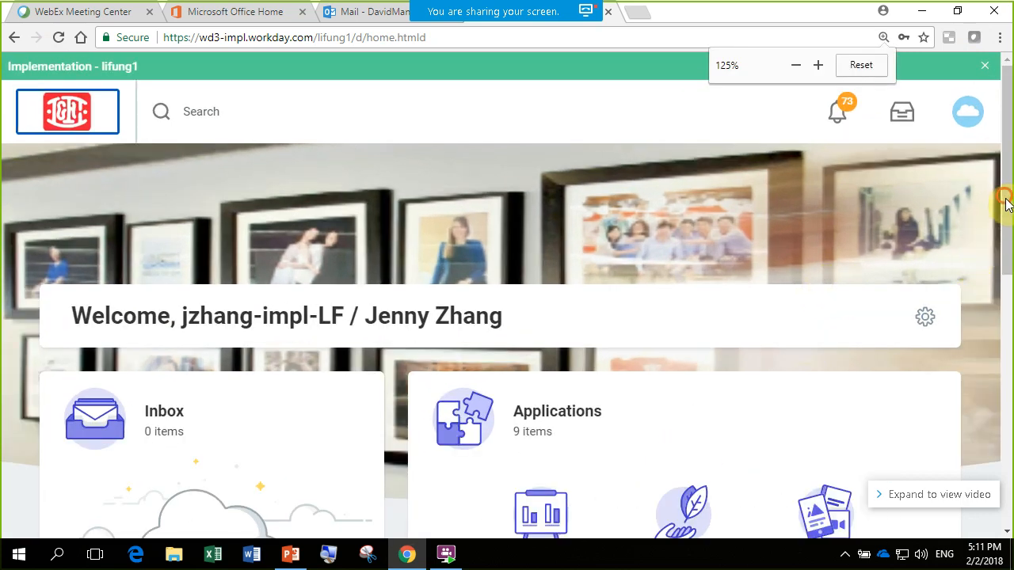
{"action": "left_click_drag", "start_coordinate": [1006, 204], "coordinate": [1010, 315]}
{"action": "scroll", "coordinate": [1011, 315], "scroll_direction": "down", "scroll_amount": 1}
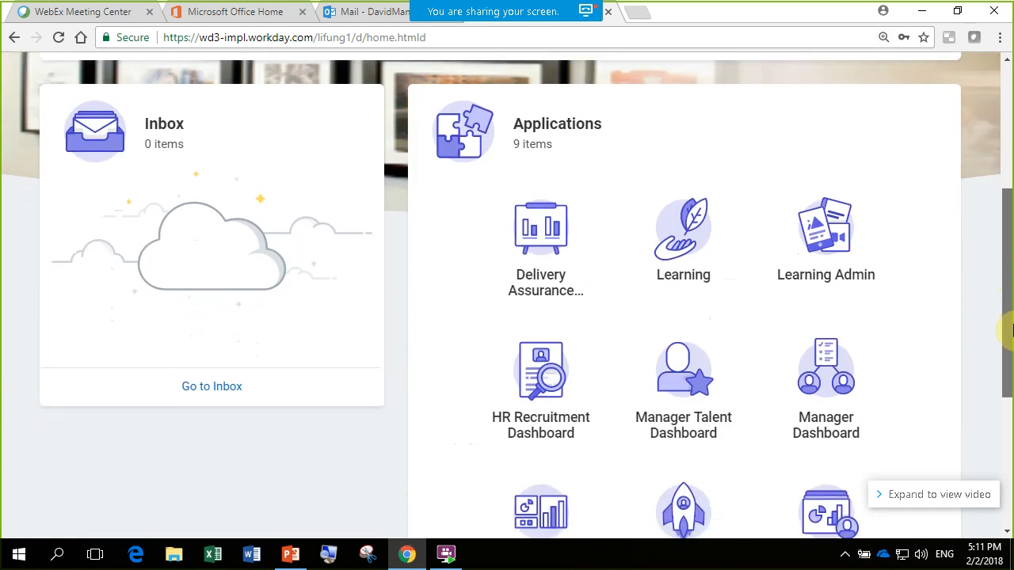
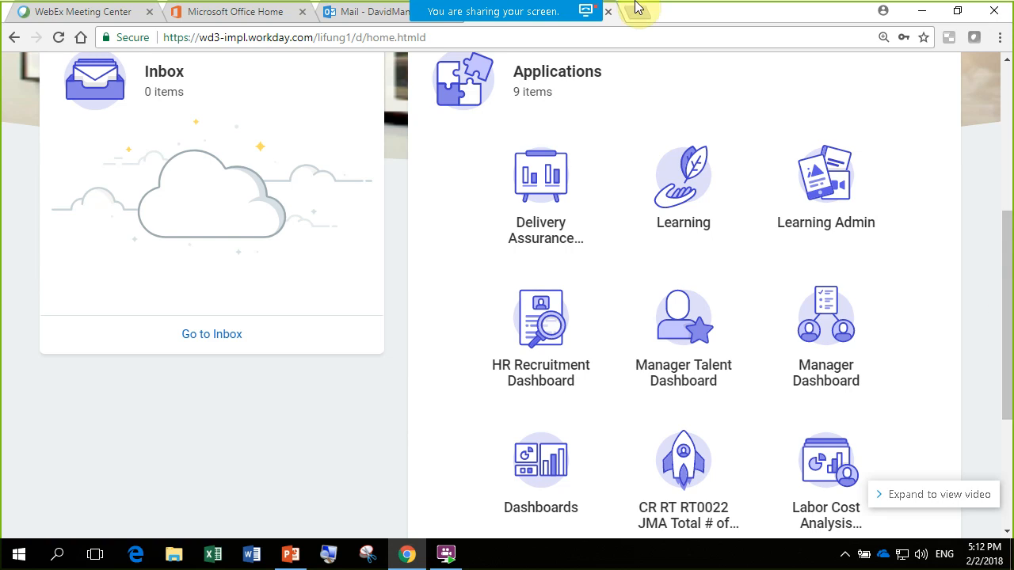
- Open the meeting chat, read through the participants' questions about user guides, enrollment links and external training data, and close the chat
{"action": "mouse_move", "coordinate": [444, 16]}
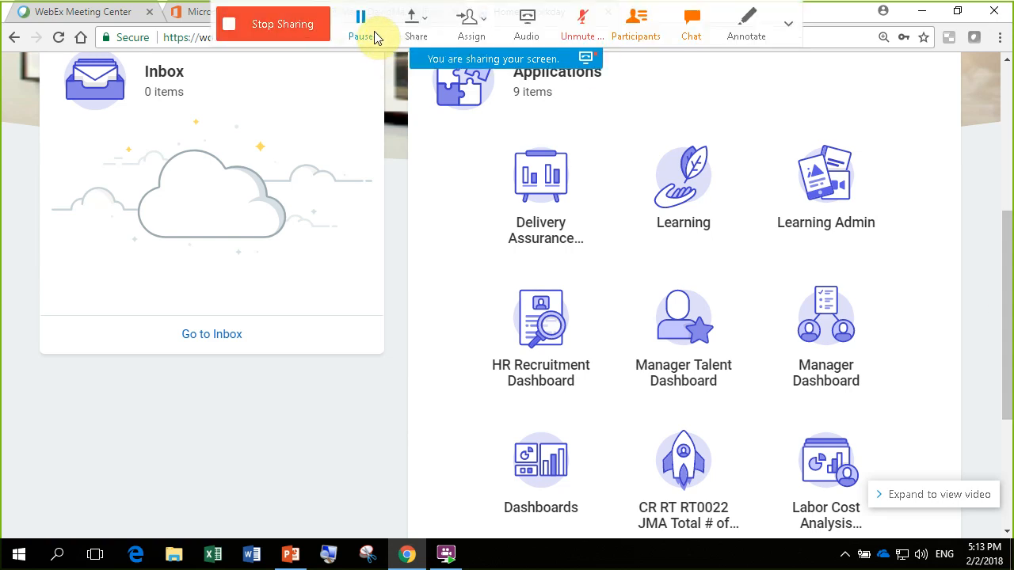
{"action": "left_click", "coordinate": [688, 35]}
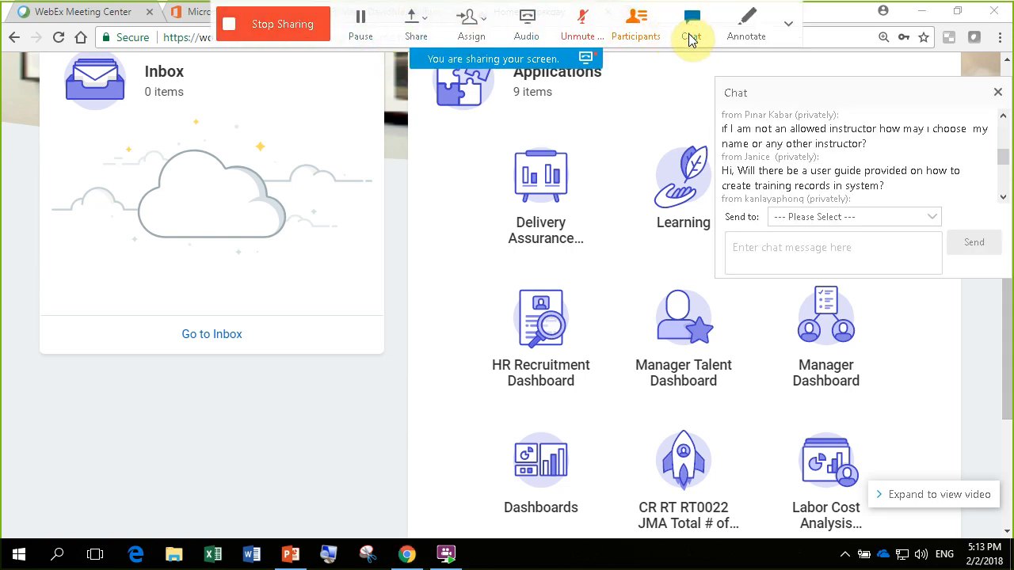
{"action": "left_click", "coordinate": [1003, 197]}
{"action": "left_click", "coordinate": [1003, 197]}
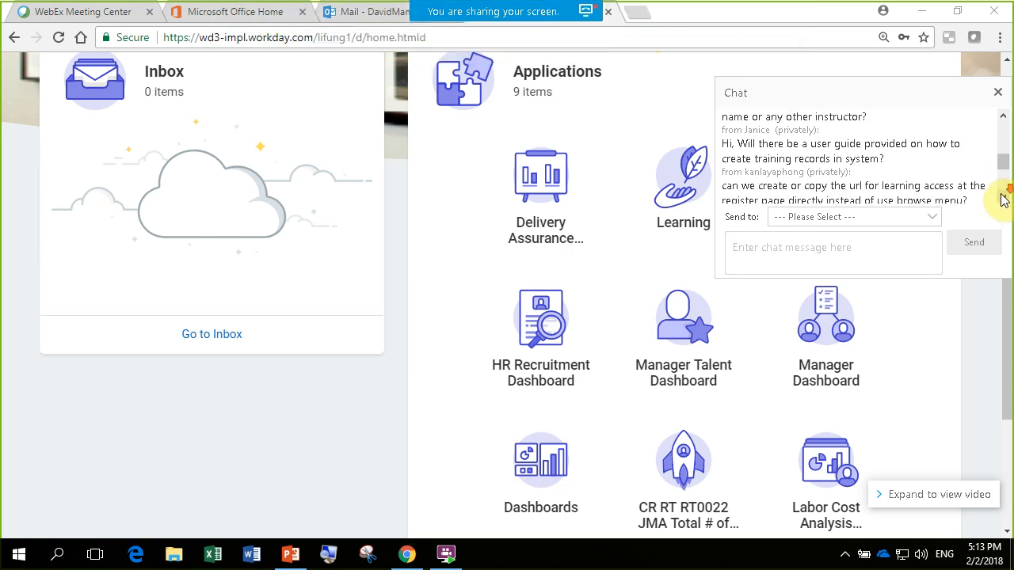
{"action": "left_click", "coordinate": [1003, 198]}
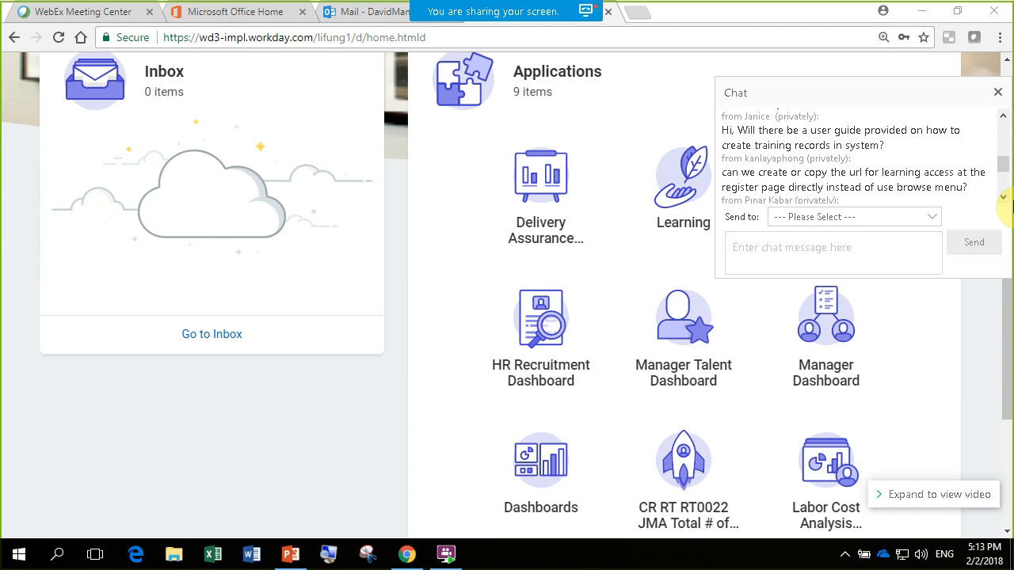
{"action": "scroll", "coordinate": [1006, 204], "scroll_direction": "down", "scroll_amount": 1}
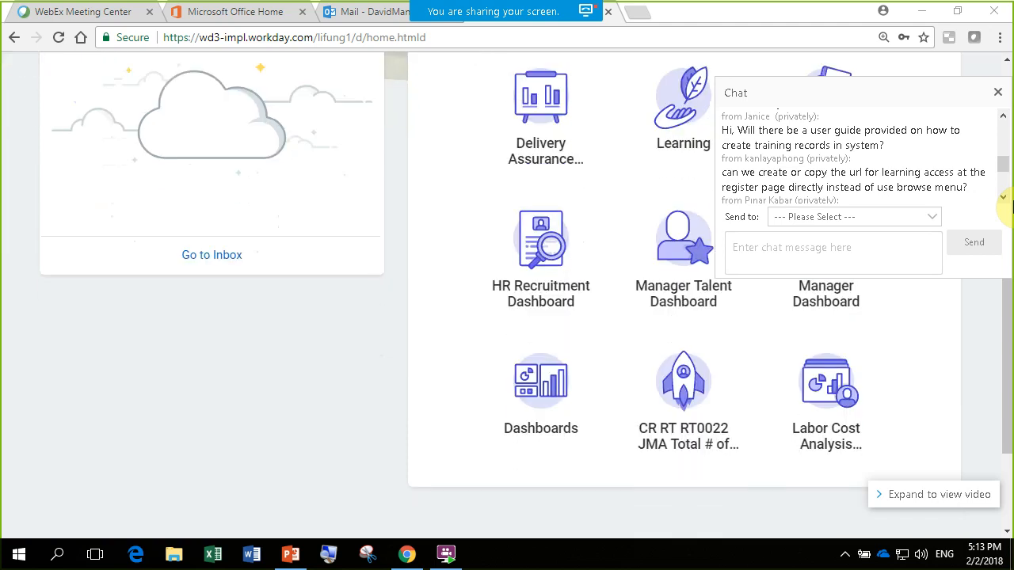
{"action": "scroll", "coordinate": [1005, 204], "scroll_direction": "down", "scroll_amount": 2}
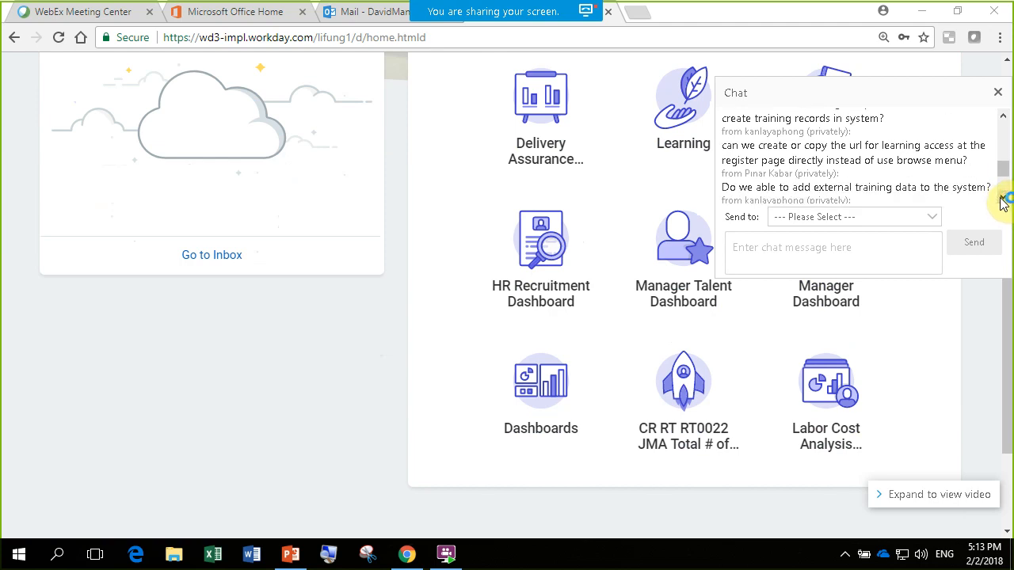
{"action": "scroll", "coordinate": [1002, 202], "scroll_direction": "down", "scroll_amount": 1}
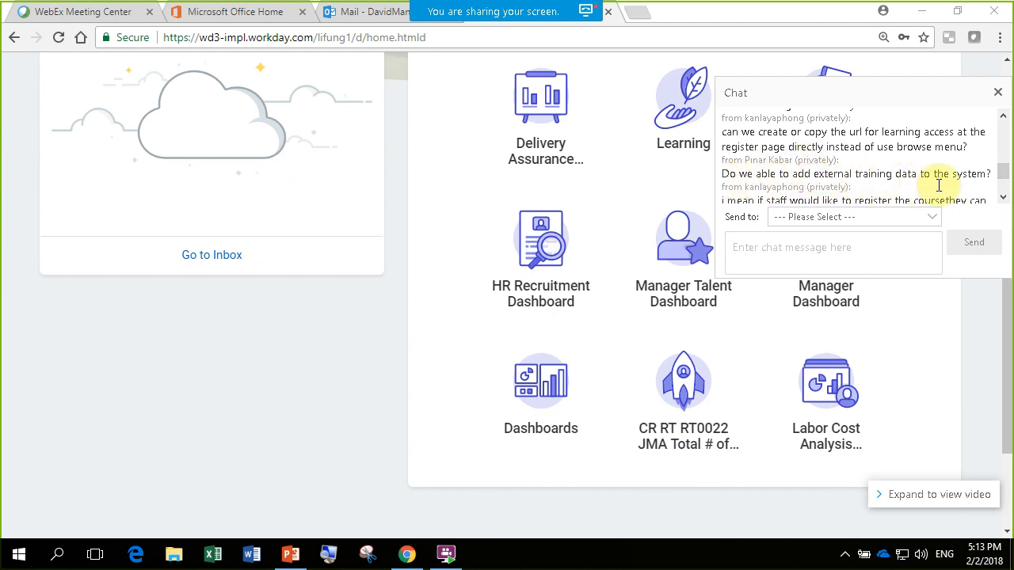
{"action": "left_click", "coordinate": [1002, 197]}
{"action": "left_click", "coordinate": [1003, 197]}
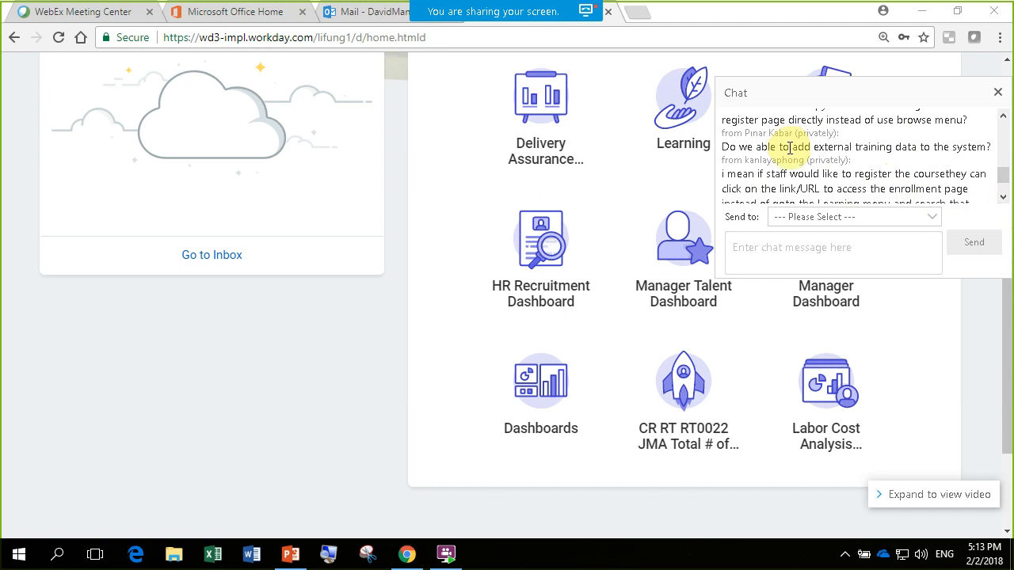
{"action": "left_click", "coordinate": [1003, 198]}
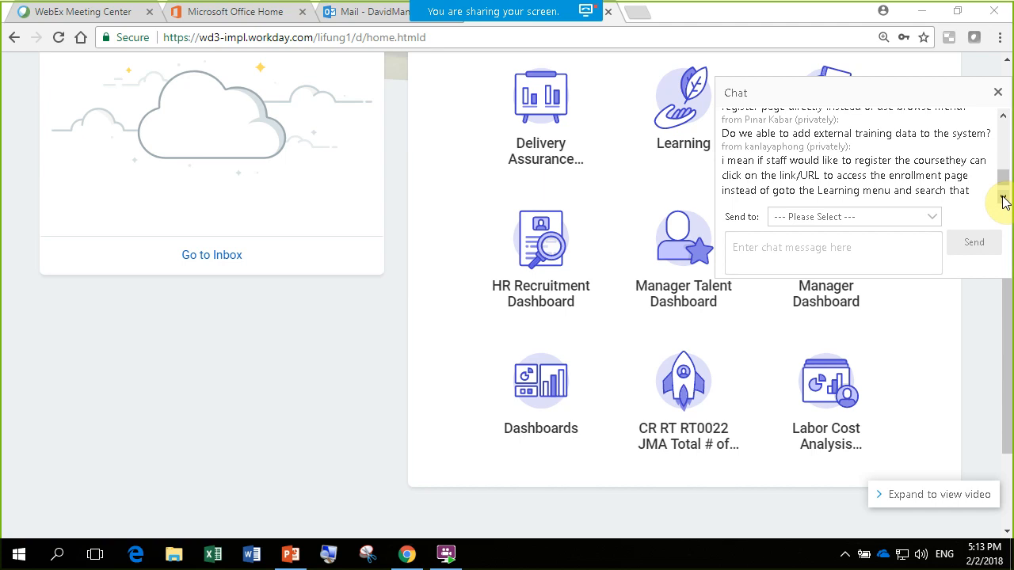
{"action": "left_click", "coordinate": [1003, 199]}
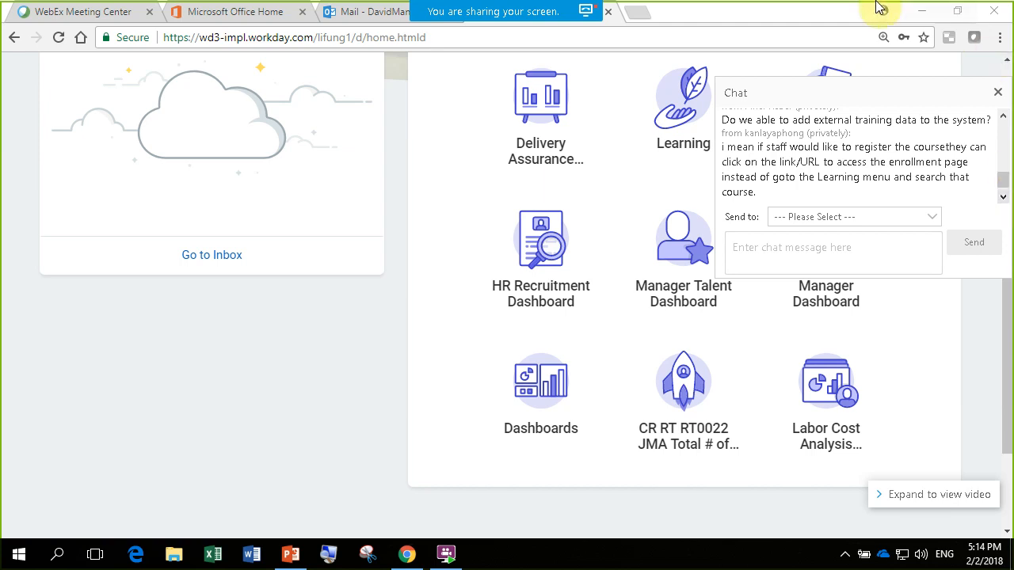
{"action": "left_click_drag", "start_coordinate": [1010, 328], "coordinate": [1009, 231]}
{"action": "left_click", "coordinate": [997, 92]}
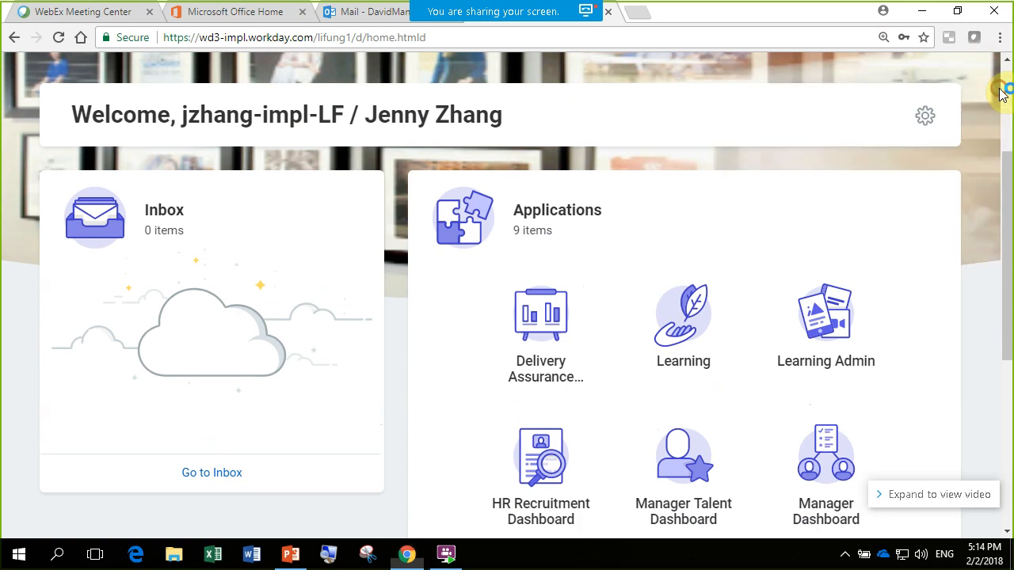
- Search for "stop proxy", open the Stop Proxy task and confirm stopping the current proxy session
{"action": "scroll", "coordinate": [190, 154], "scroll_direction": "up", "scroll_amount": 1}
{"action": "scroll", "coordinate": [172, 151], "scroll_direction": "up", "scroll_amount": 1}
{"action": "left_click", "coordinate": [231, 109]}
{"action": "type", "text": "s"}
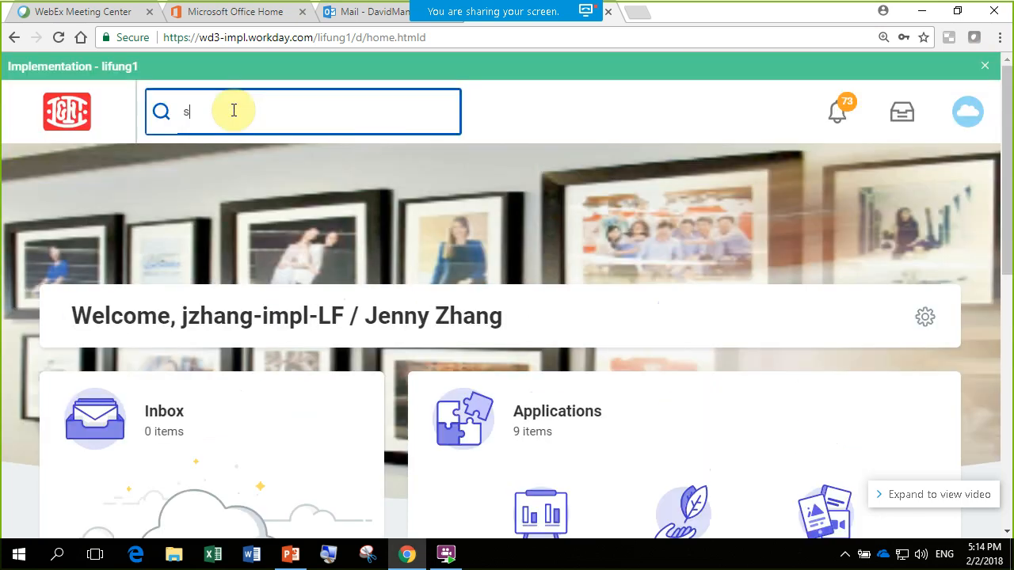
{"action": "type", "text": "top proxy"}
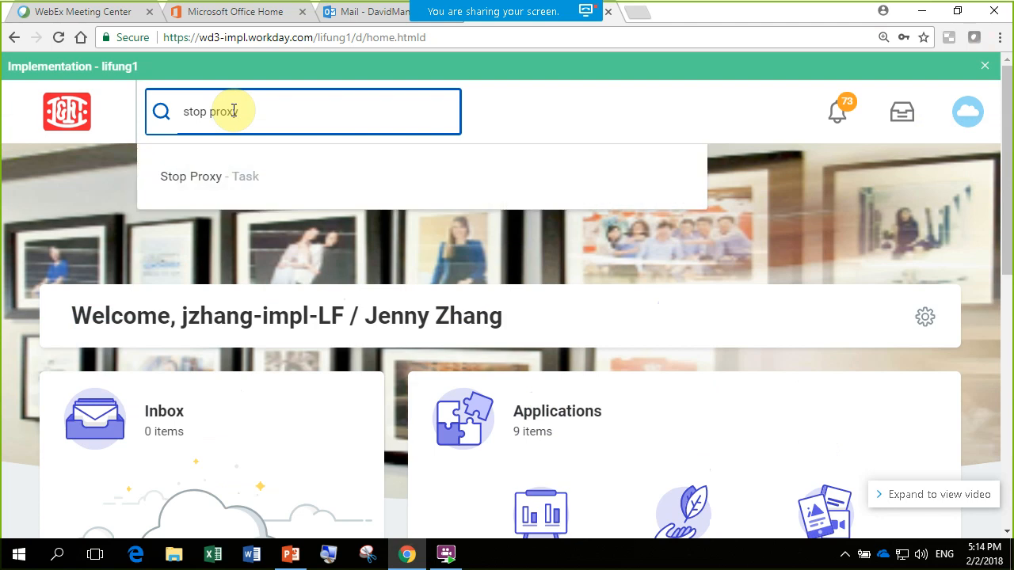
{"action": "key", "text": "Return"}
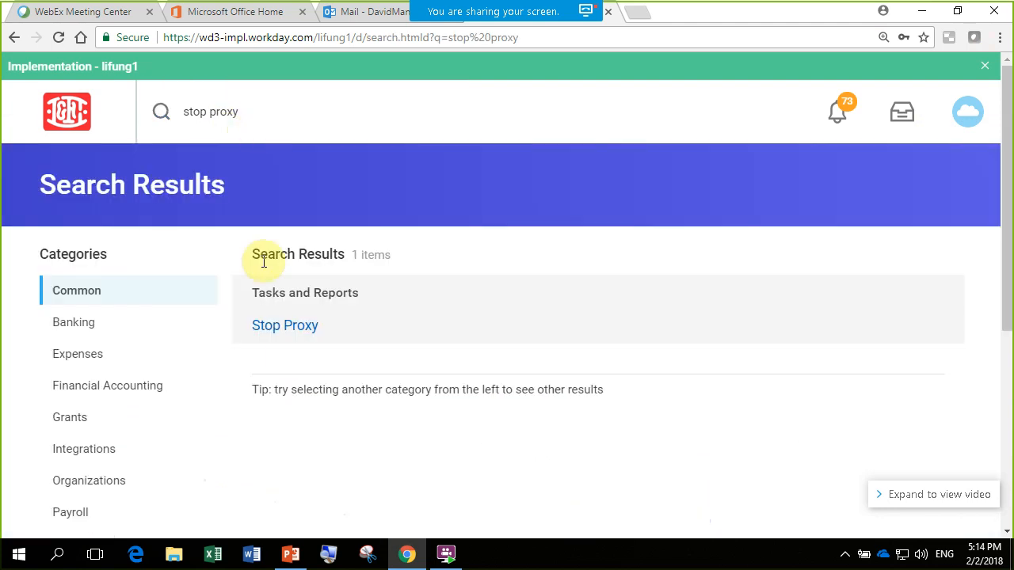
{"action": "left_click", "coordinate": [290, 327]}
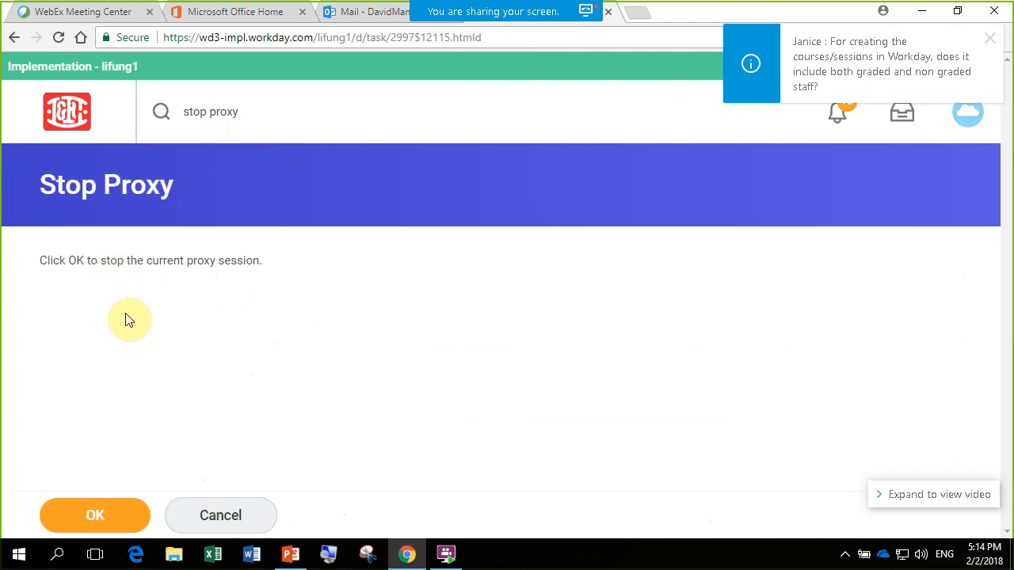
{"action": "left_click", "coordinate": [100, 519]}
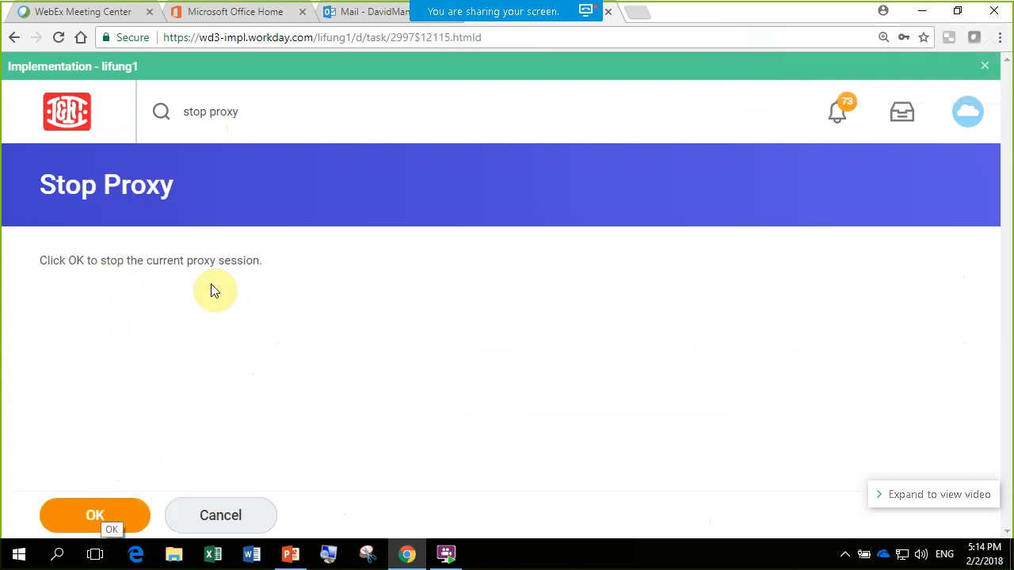
- Search for "start proxy" and open the Start Proxy task
{"action": "left_click", "coordinate": [235, 102]}
{"action": "left_click_drag", "start_coordinate": [235, 102], "coordinate": [190, 102]}
{"action": "type", "text": "sts"}
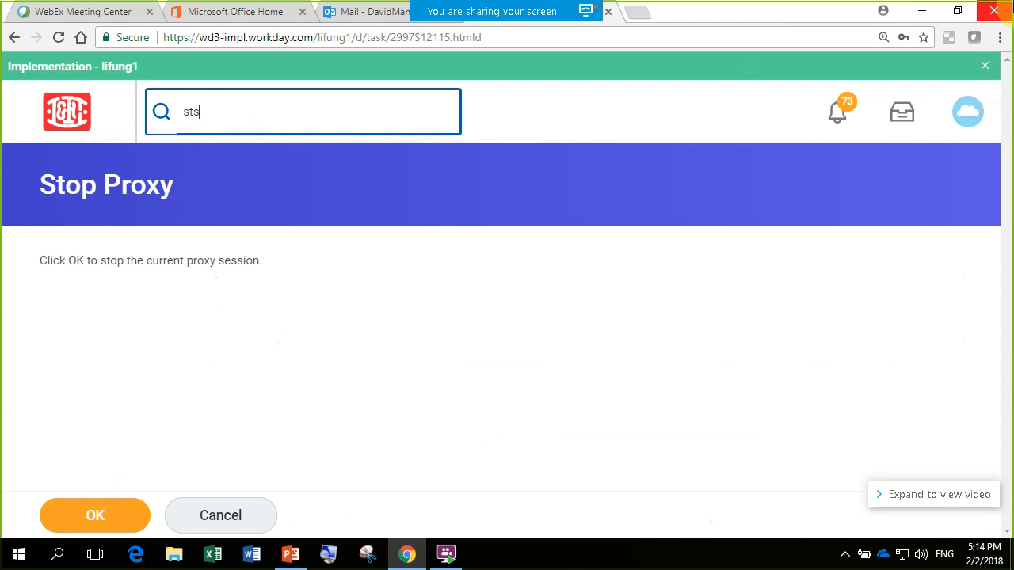
{"action": "type", "text": "tart proxy"}
{"action": "key", "text": "Return"}
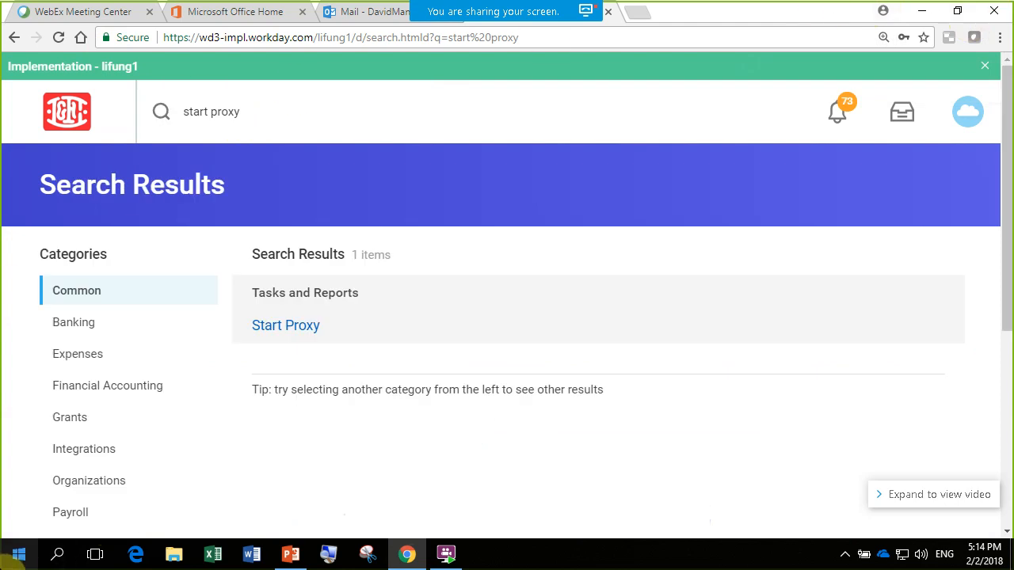
{"action": "left_click", "coordinate": [285, 333]}
- Find the Learning & Development manager by first name for Act As, select her, and start the proxy session
{"action": "left_click", "coordinate": [228, 297]}
{"action": "type", "text": "de"}
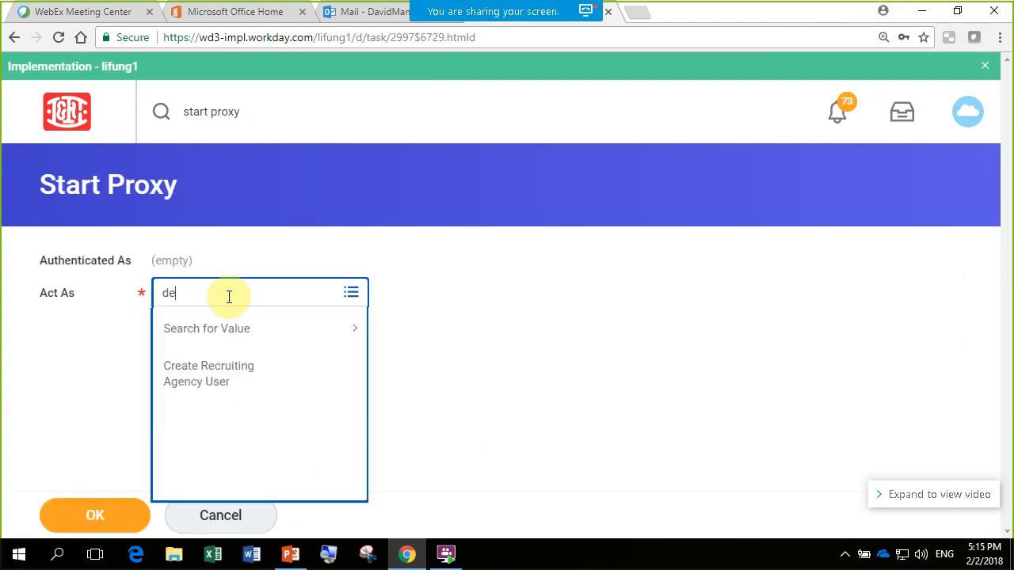
{"action": "type", "text": "biie"}
{"action": "key", "text": "Return"}
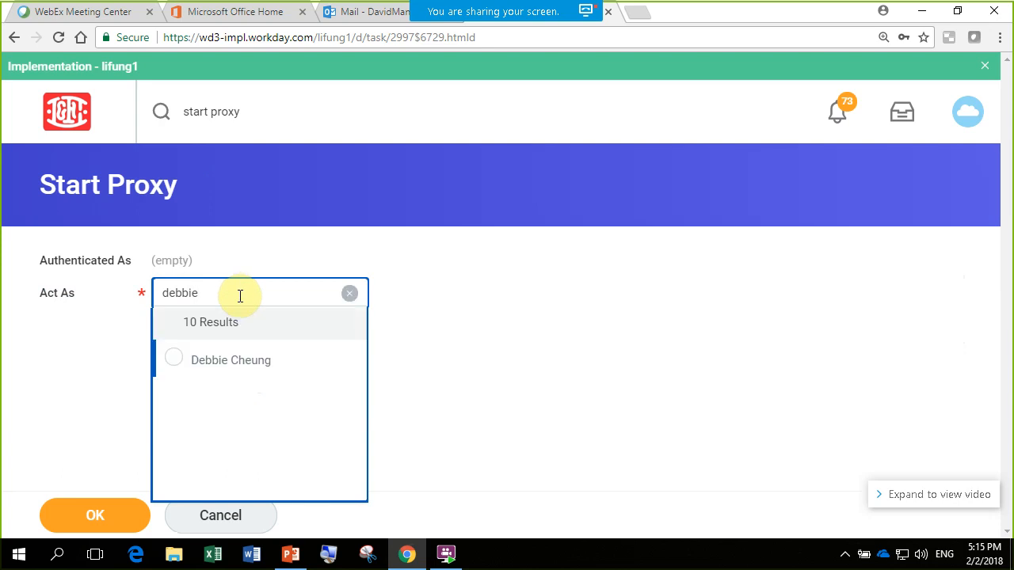
{"action": "left_click", "coordinate": [228, 397]}
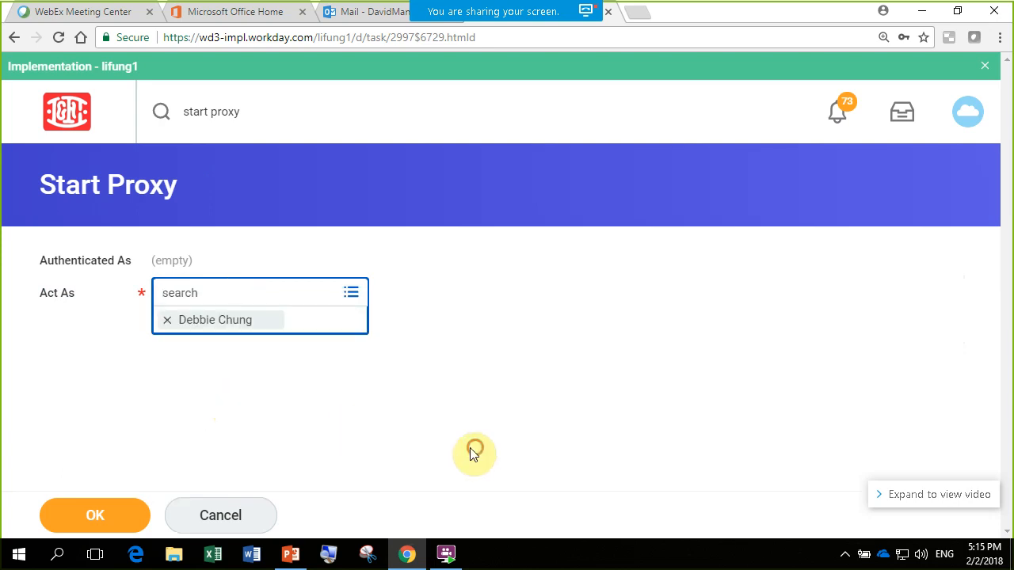
{"action": "left_click", "coordinate": [111, 508]}
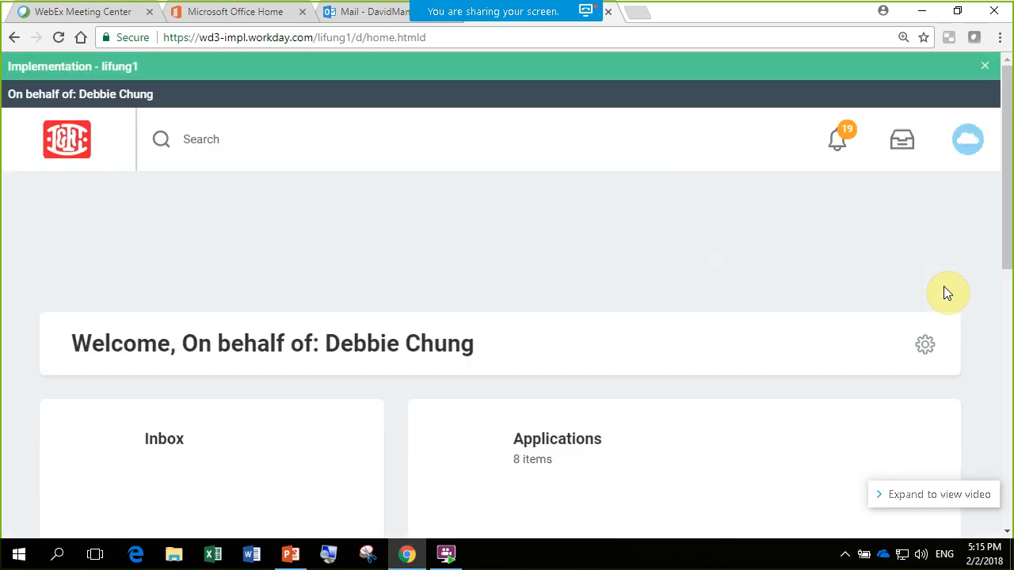
- Open the proxied employee's own profile, expand the full list of profile sections, and go to the Career section
{"action": "scroll", "coordinate": [943, 289], "scroll_direction": "down", "scroll_amount": 1}
{"action": "scroll", "coordinate": [983, 147], "scroll_direction": "up", "scroll_amount": 1}
{"action": "left_click", "coordinate": [977, 138]}
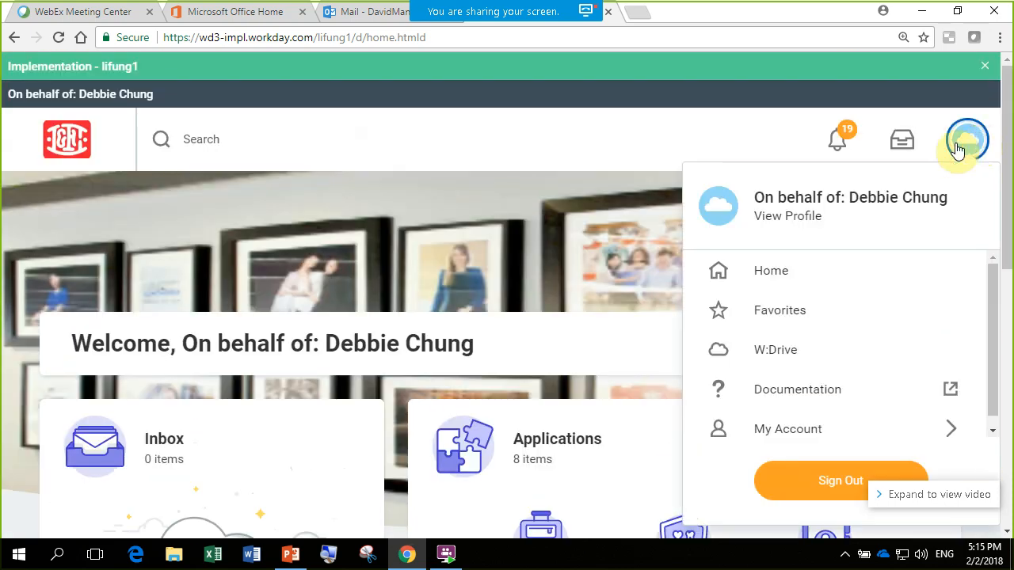
{"action": "left_click", "coordinate": [803, 215]}
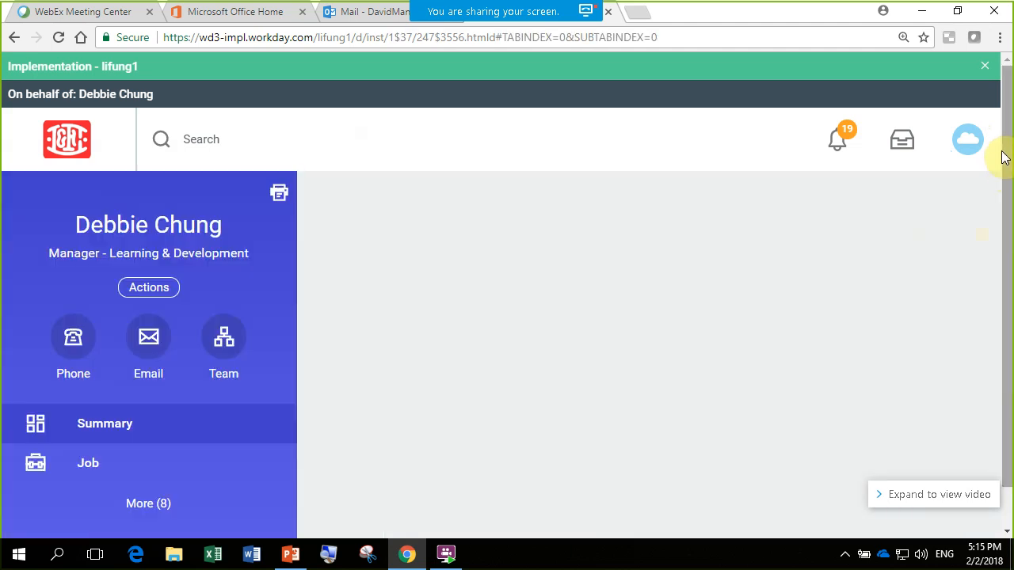
{"action": "left_click_drag", "start_coordinate": [1006, 146], "coordinate": [1007, 220]}
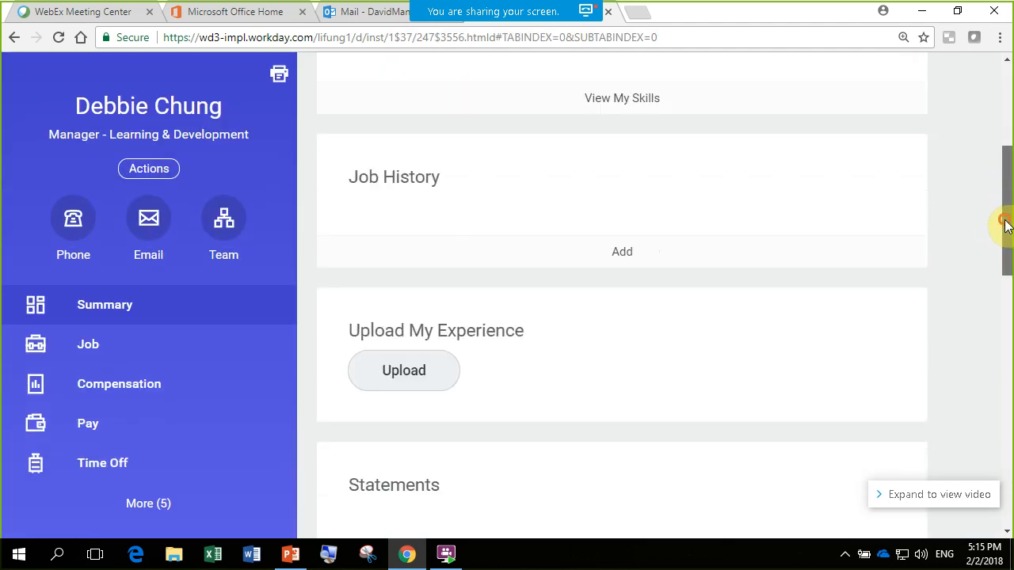
{"action": "left_click", "coordinate": [137, 504]}
{"action": "scroll", "coordinate": [176, 415], "scroll_direction": "down", "scroll_amount": 2}
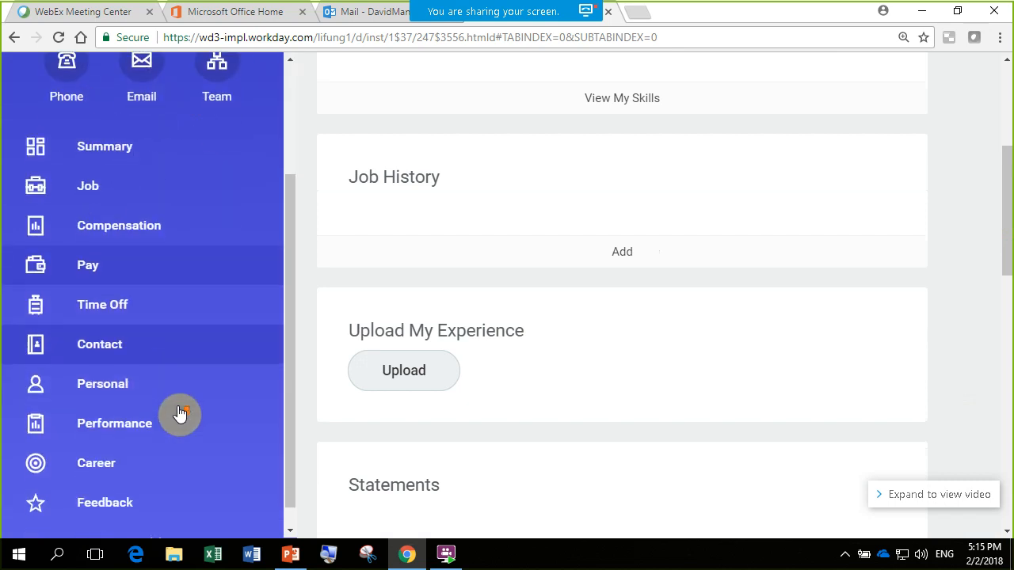
{"action": "left_click", "coordinate": [101, 464]}
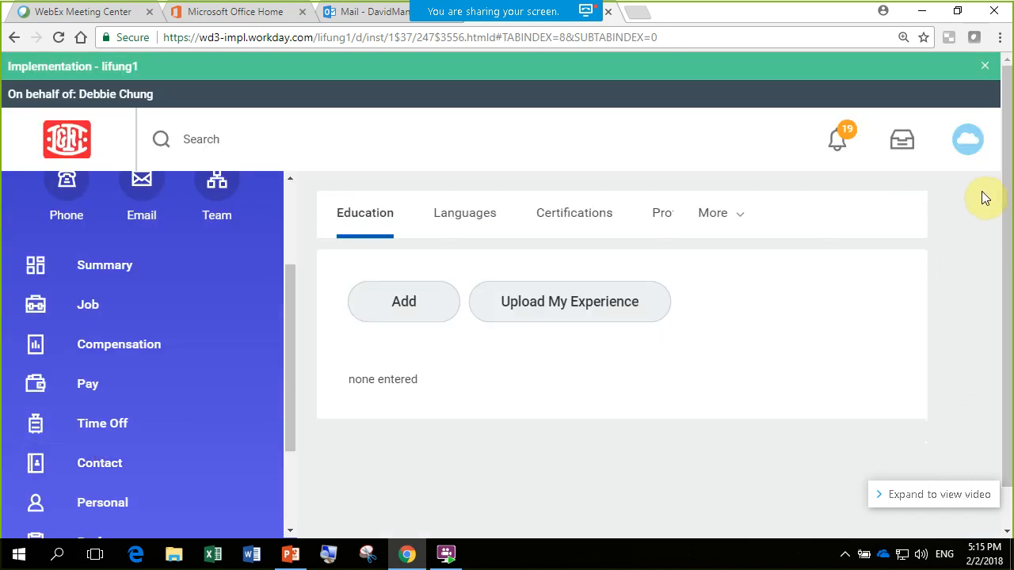
- Show the Learning records within the Career section and review the enrolled courses
{"action": "left_click_drag", "start_coordinate": [1009, 191], "coordinate": [1010, 228]}
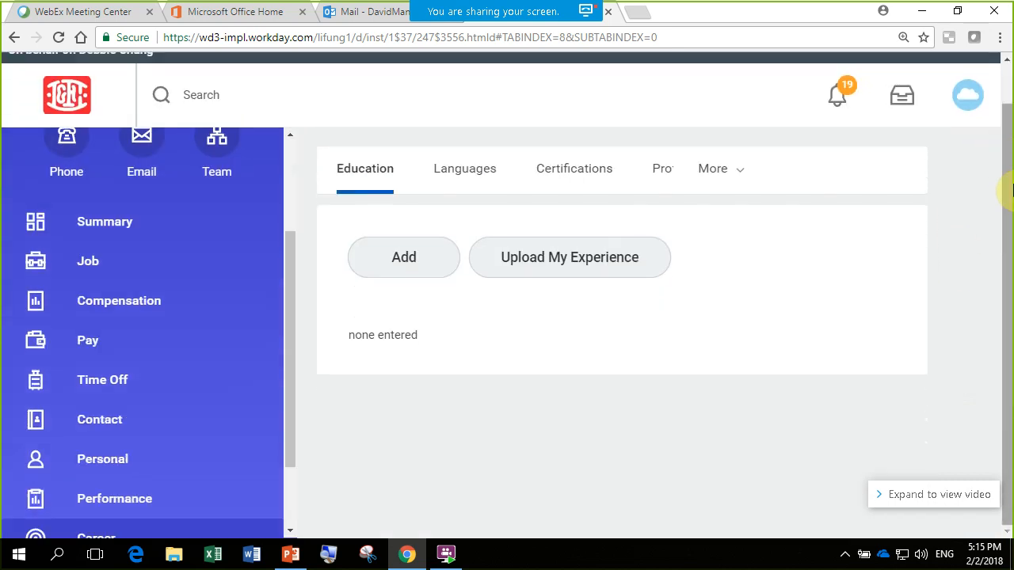
{"action": "left_click", "coordinate": [717, 171]}
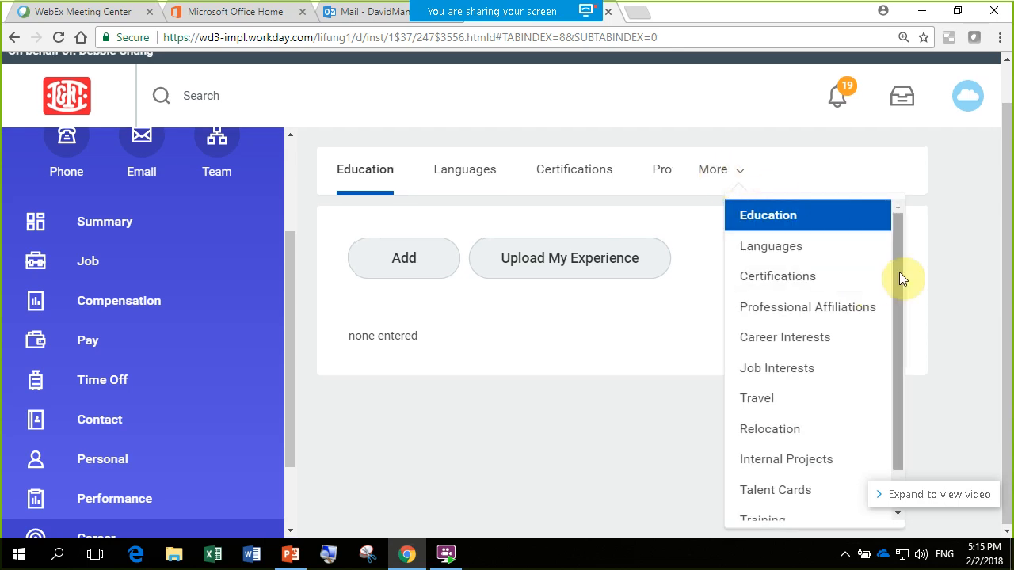
{"action": "scroll", "coordinate": [900, 276], "scroll_direction": "down", "scroll_amount": 2}
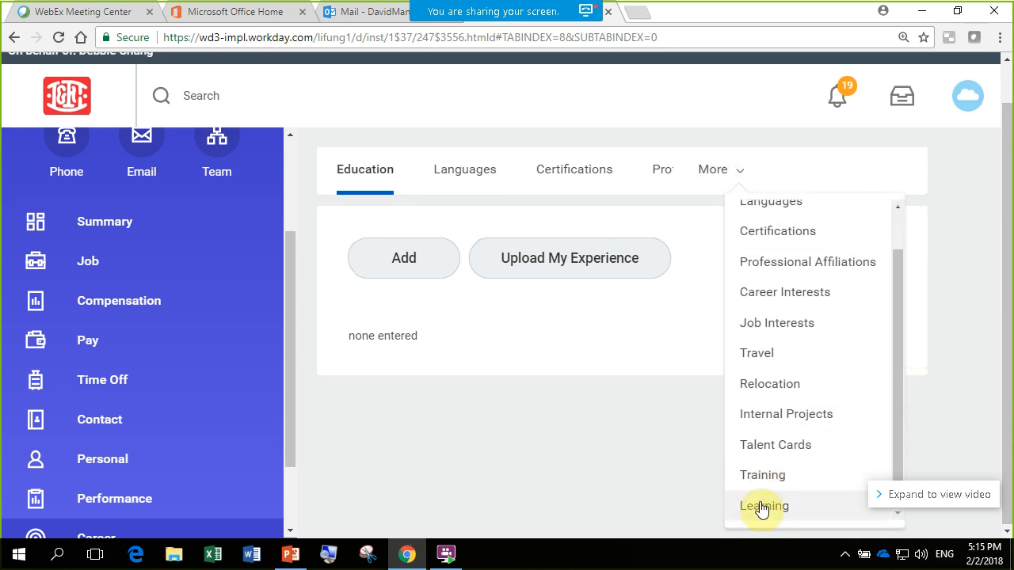
{"action": "left_click", "coordinate": [762, 505]}
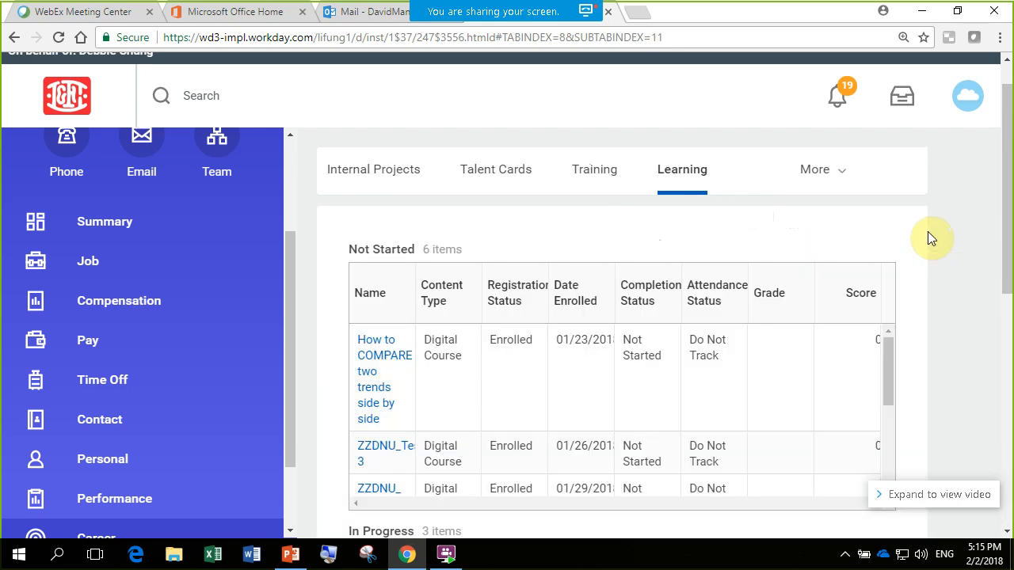
{"action": "scroll", "coordinate": [547, 349], "scroll_direction": "down", "scroll_amount": 2}
{"action": "left_click_drag", "start_coordinate": [1005, 274], "coordinate": [998, 91]}
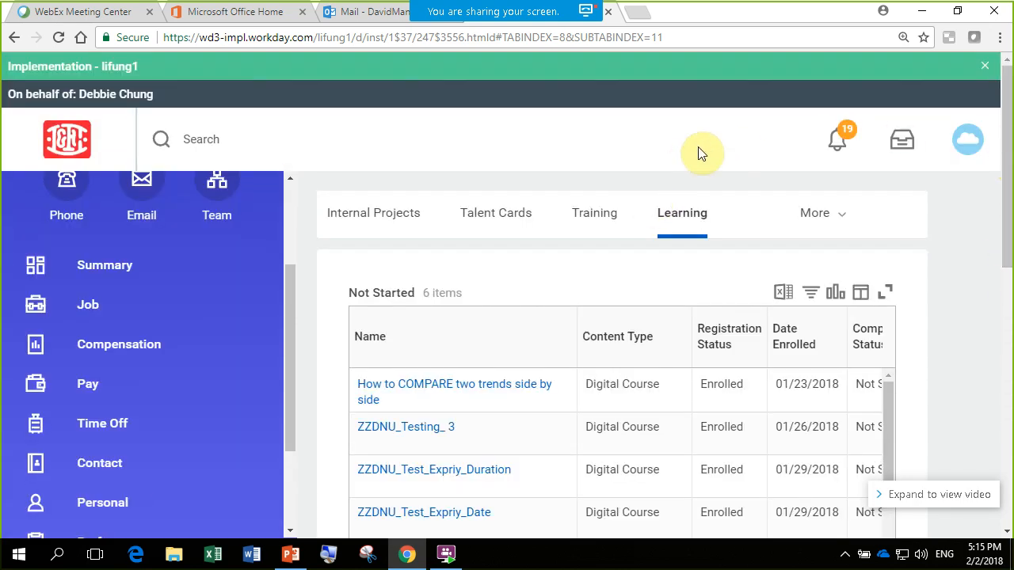
- Switch to the Training records and open the Add Training form, bringing its duration field into view
{"action": "left_click", "coordinate": [593, 215]}
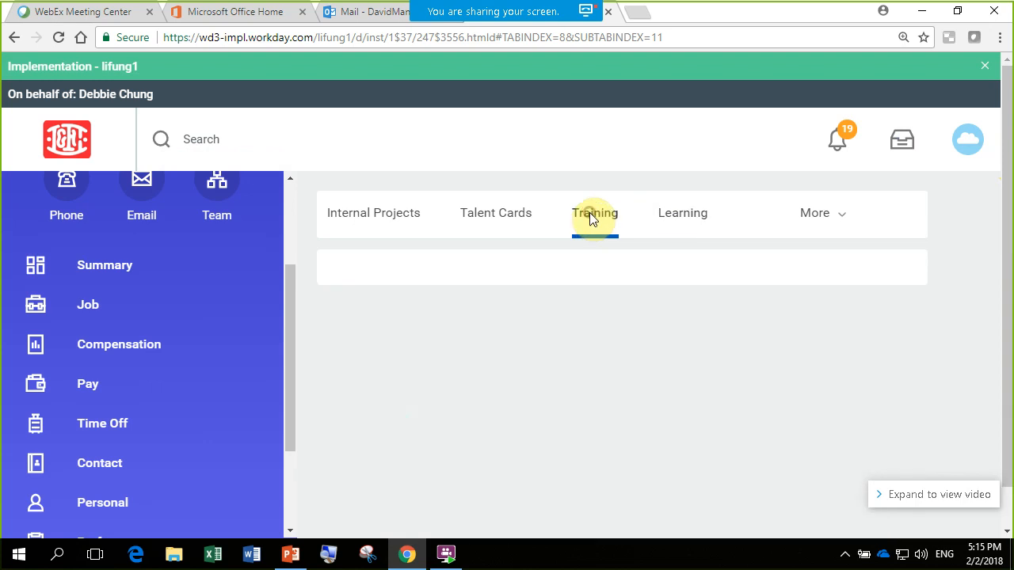
{"action": "left_click", "coordinate": [377, 311]}
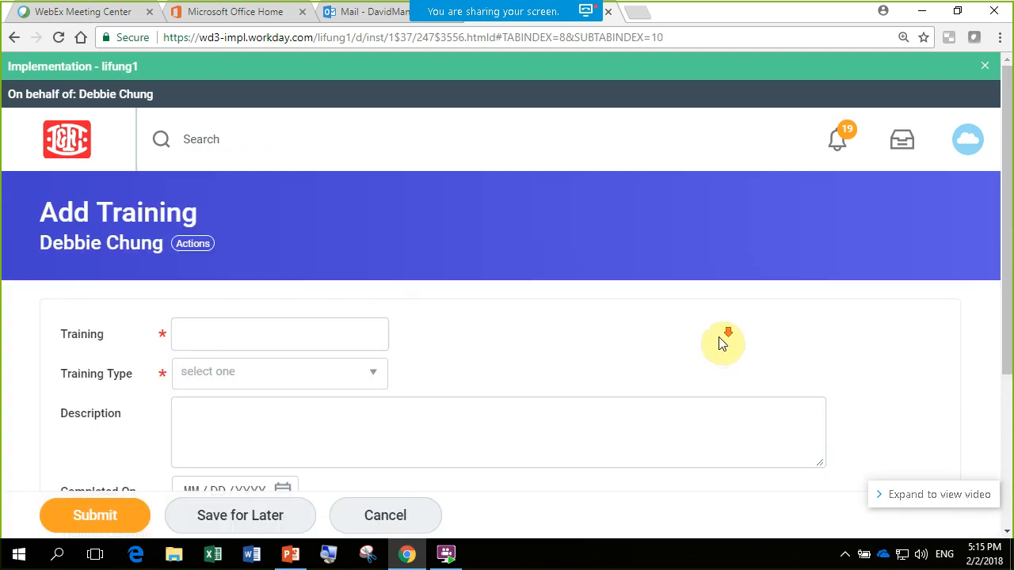
{"action": "scroll", "coordinate": [719, 337], "scroll_direction": "down", "scroll_amount": 1}
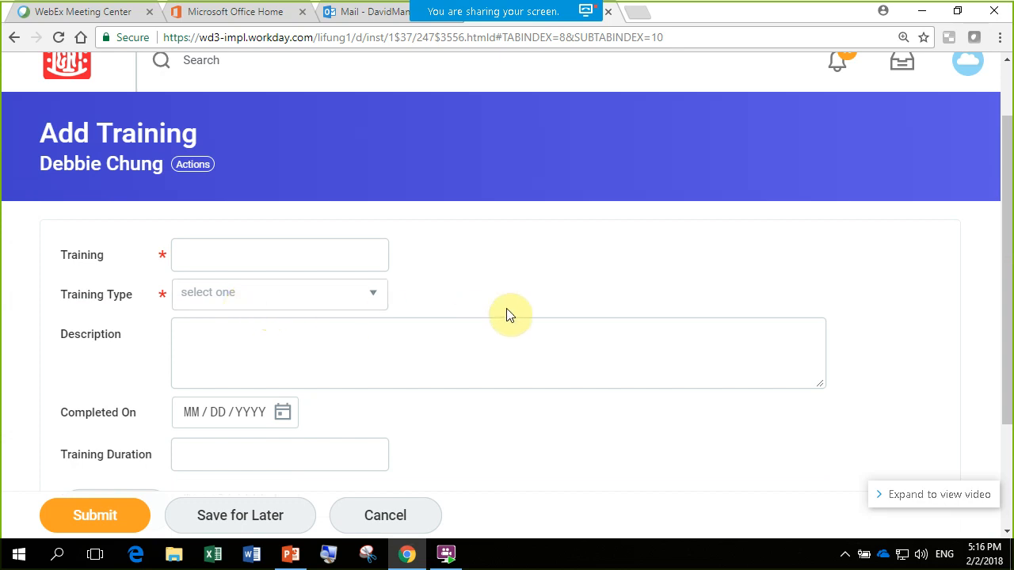
- Review the Add Training form's fields from Training through Training Duration, and leave the form without submitting a record
{"action": "scroll", "coordinate": [508, 307], "scroll_direction": "down", "scroll_amount": 1}
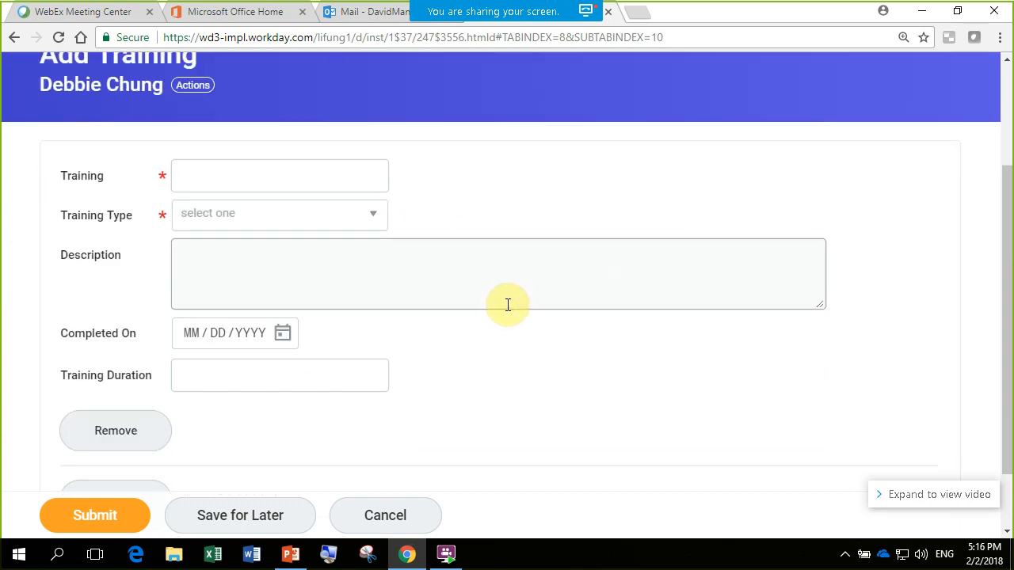
{"action": "scroll", "coordinate": [508, 305], "scroll_direction": "up", "scroll_amount": 2}
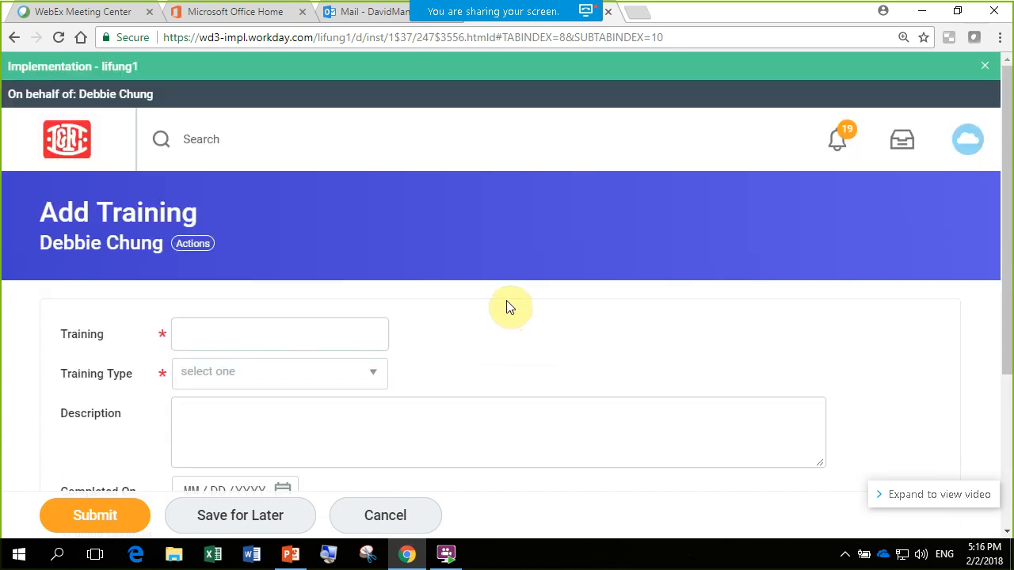
{"action": "scroll", "coordinate": [512, 310], "scroll_direction": "down", "scroll_amount": 2}
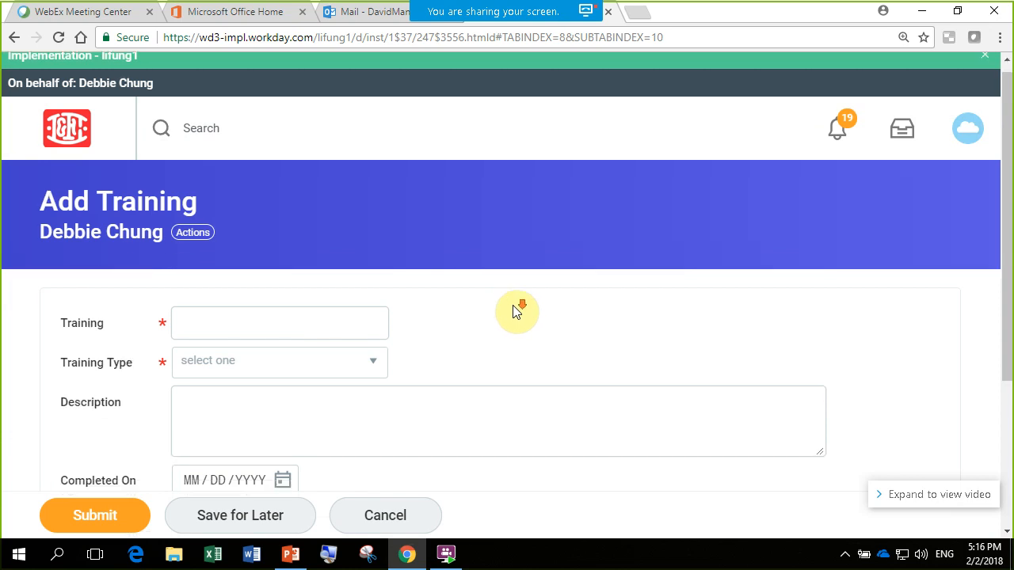
{"action": "left_click", "coordinate": [396, 514]}
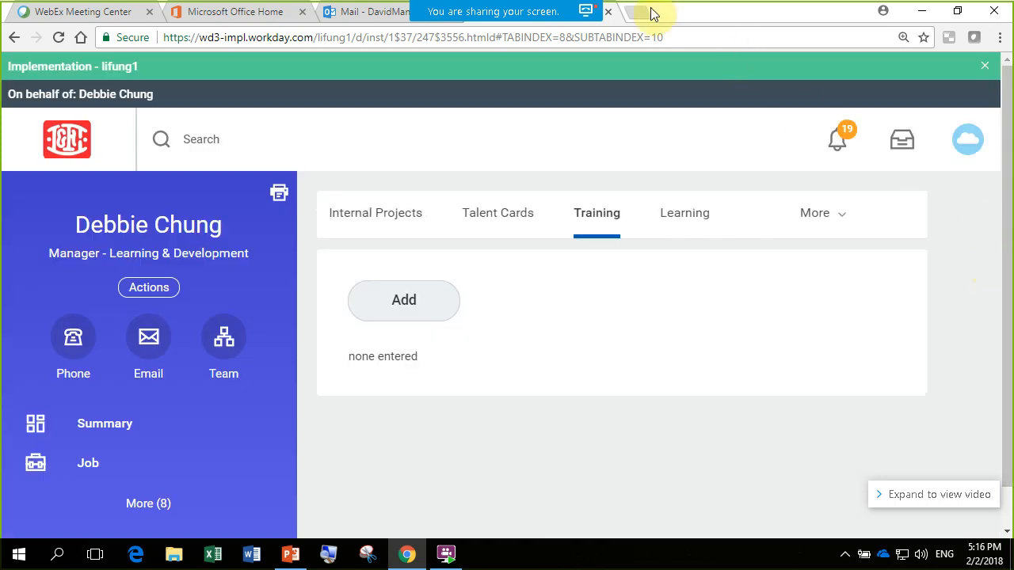
- Open the WebEx meeting chat and read the participants' questions, going back to the one about registering through a course link or URL
{"action": "mouse_move", "coordinate": [487, 10]}
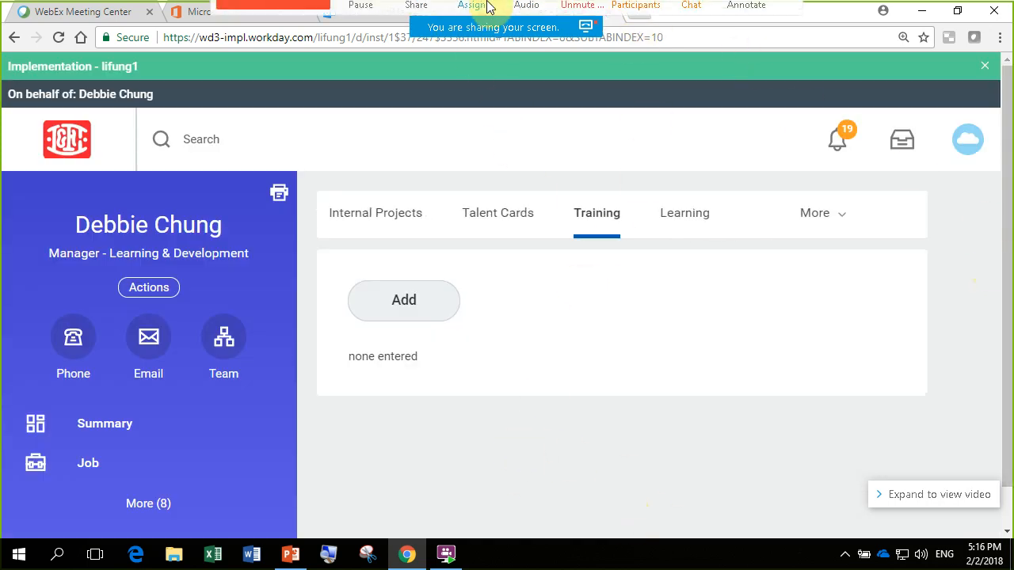
{"action": "left_click", "coordinate": [692, 36]}
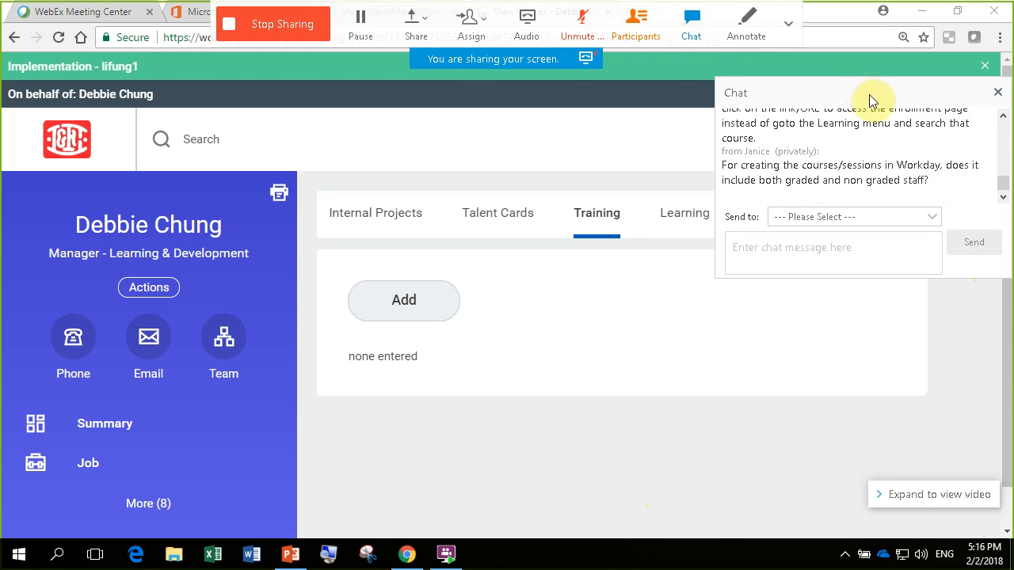
{"action": "left_click", "coordinate": [1003, 119]}
{"action": "left_click", "coordinate": [1002, 119]}
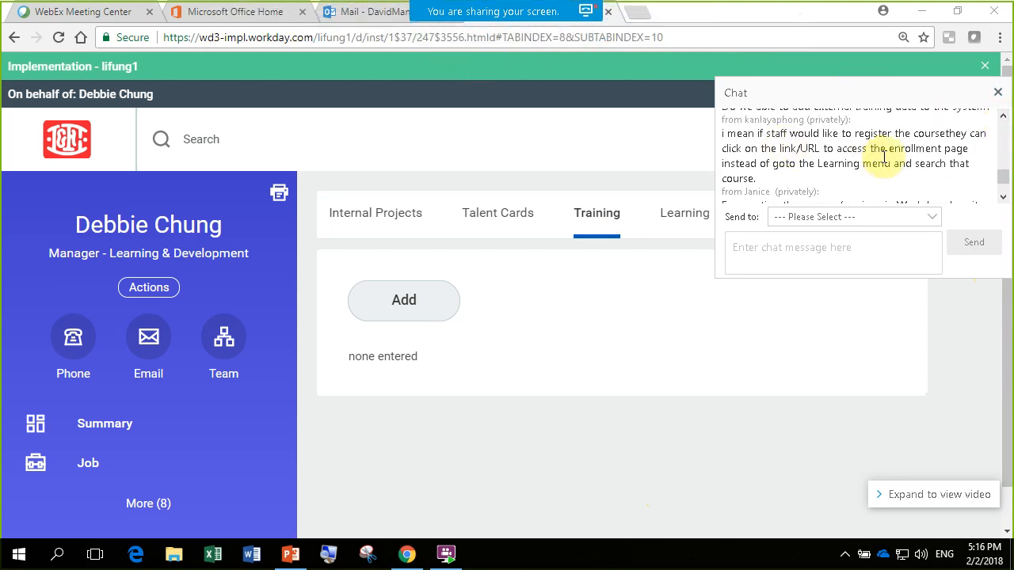
{"action": "left_click", "coordinate": [1002, 198]}
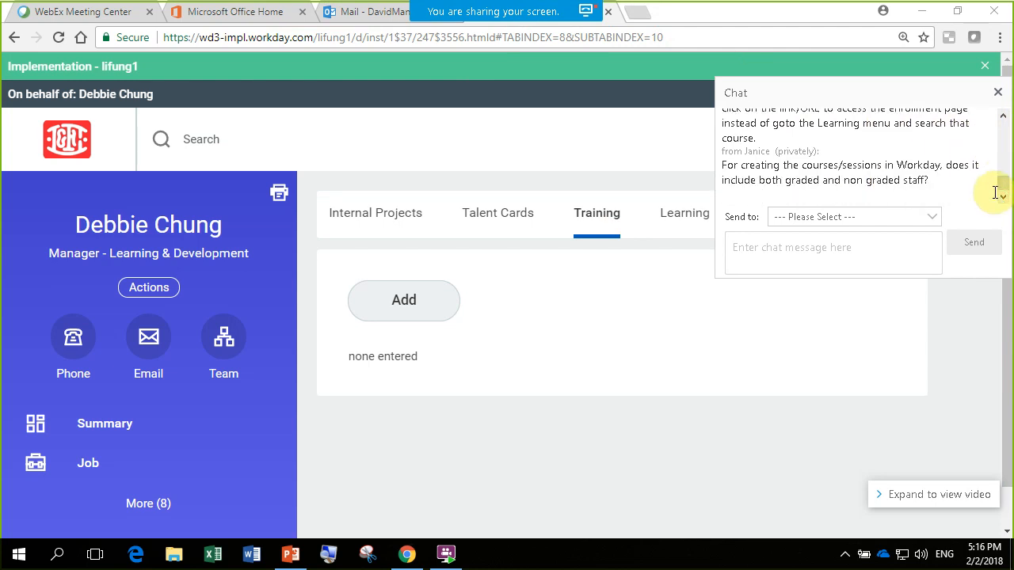
{"action": "left_click", "coordinate": [1003, 117]}
{"action": "left_click", "coordinate": [1003, 117]}
{"action": "left_click", "coordinate": [1003, 118]}
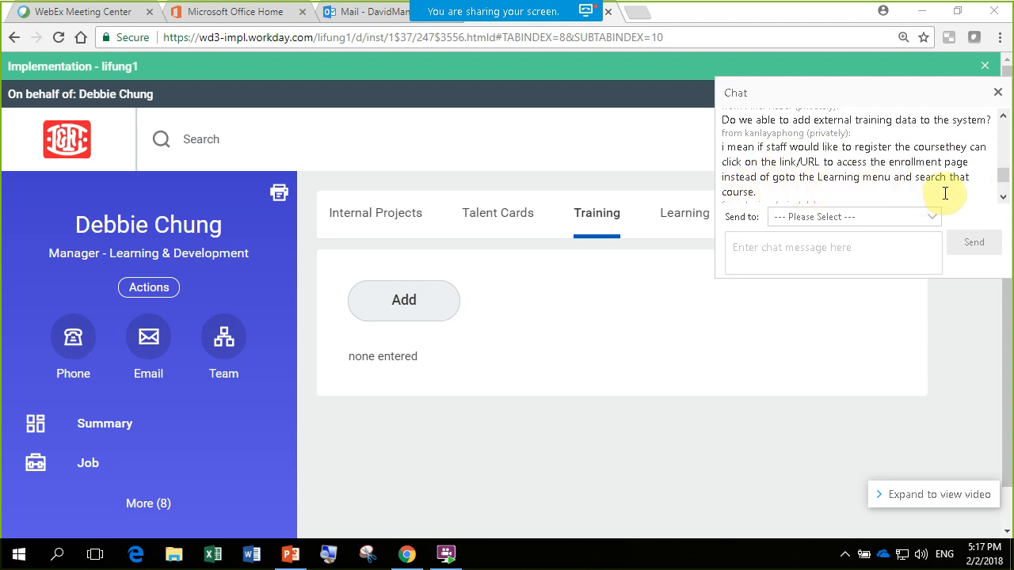
{"action": "left_click", "coordinate": [1003, 197]}
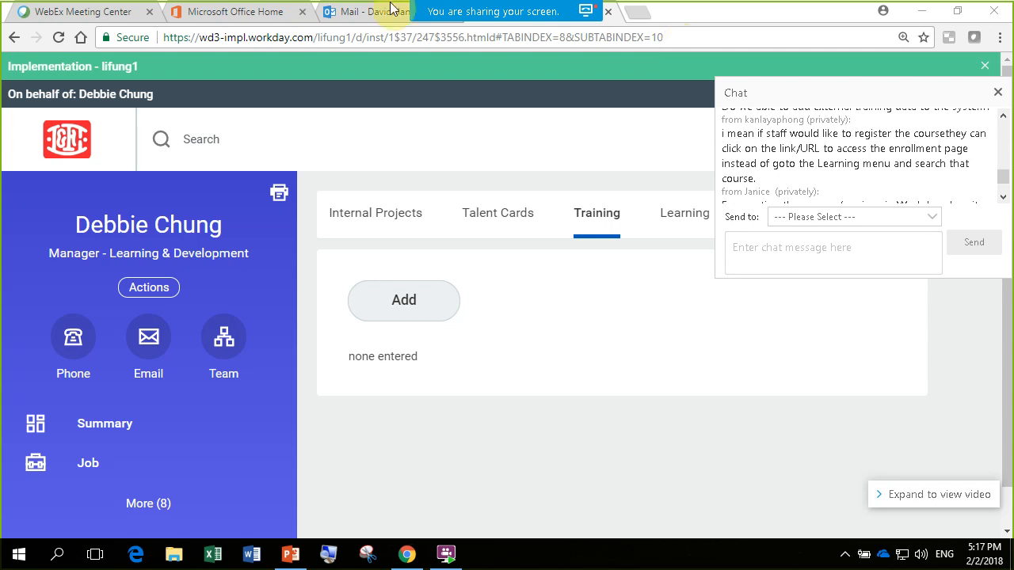
- Highlight the page's full web address in the browser, and return to the chat question about graded and non graded staff
{"action": "left_click", "coordinate": [680, 32]}
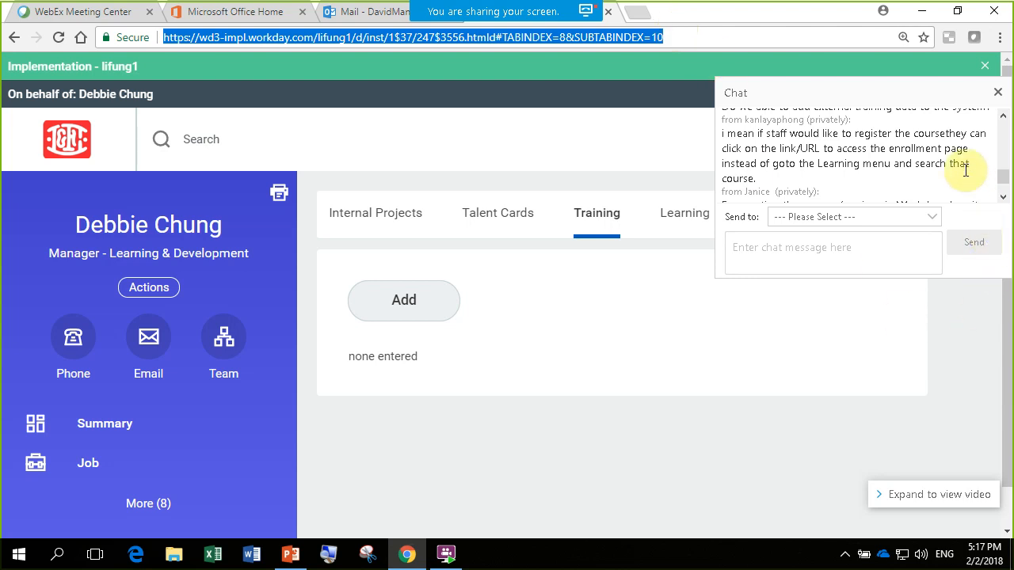
{"action": "left_click", "coordinate": [939, 174]}
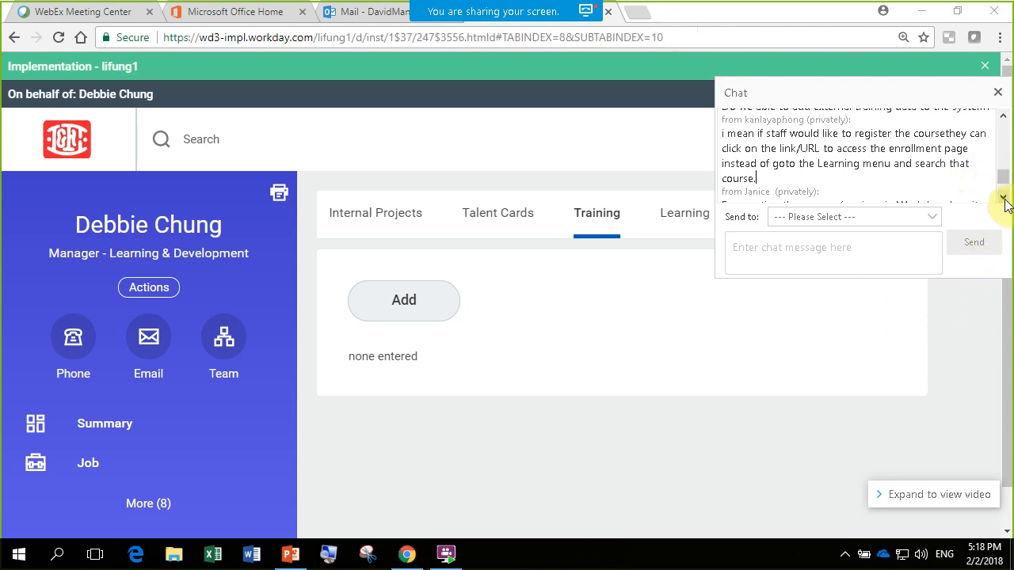
{"action": "left_click", "coordinate": [1003, 198]}
{"action": "left_click", "coordinate": [1003, 198]}
{"action": "left_click", "coordinate": [1003, 198]}
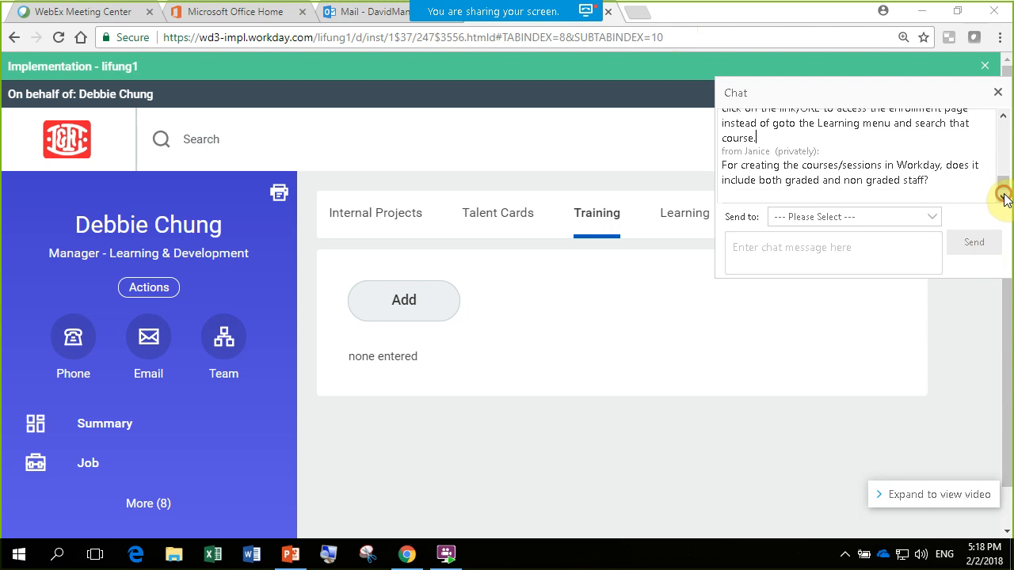